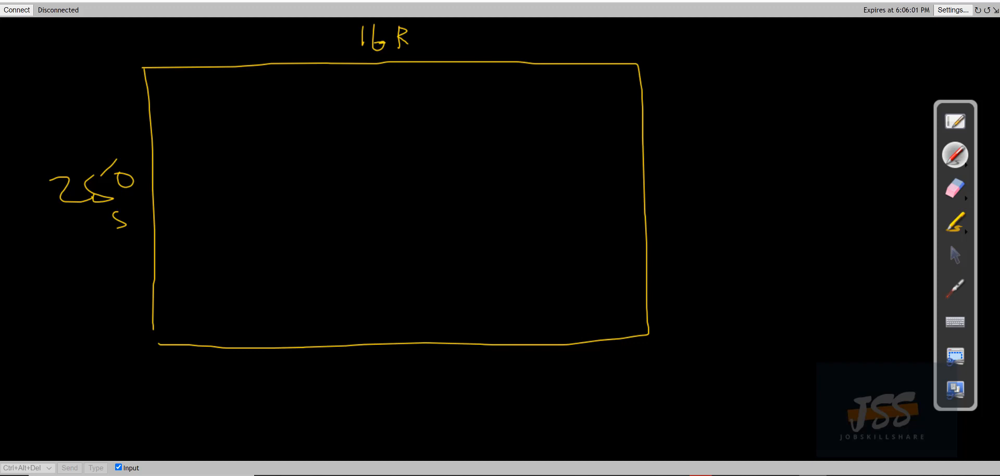
Handwrite 2012 and the Windows list item in the box, ticking the first item
{"action": "mouse_move", "coordinate": [484, 110]}
{"action": "left_mouse_down"}
{"action": "mouse_move", "coordinate": [516, 128]}
{"action": "mouse_move", "coordinate": [519, 116]}
{"action": "mouse_move", "coordinate": [526, 128]}
{"action": "mouse_move", "coordinate": [535, 102]}
{"action": "left_mouse_up"}
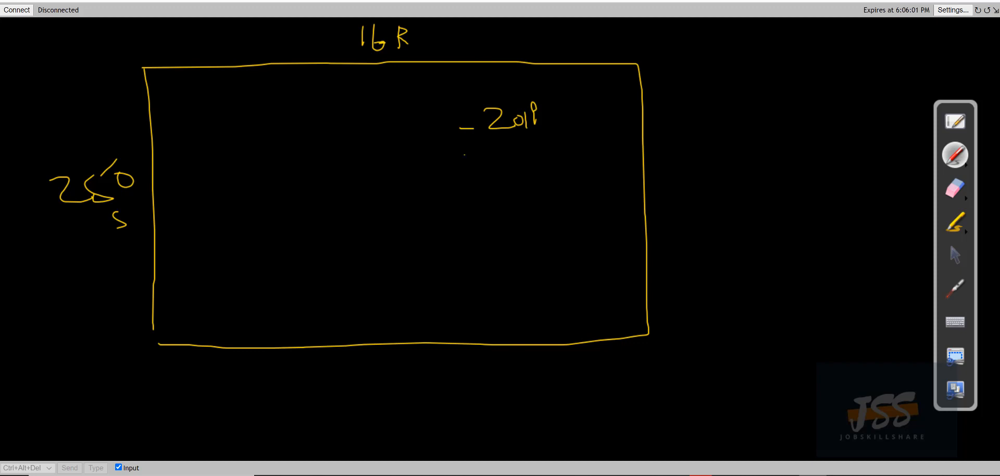
{"action": "mouse_move", "coordinate": [464, 155]}
{"action": "left_mouse_down"}
{"action": "mouse_move", "coordinate": [529, 139]}
{"action": "mouse_move", "coordinate": [541, 155]}
{"action": "mouse_move", "coordinate": [569, 147]}
{"action": "left_mouse_up"}
{"action": "left_click_drag", "start_coordinate": [584, 131], "coordinate": [582, 146]}
{"action": "left_click_drag", "start_coordinate": [599, 132], "coordinate": [594, 132]}
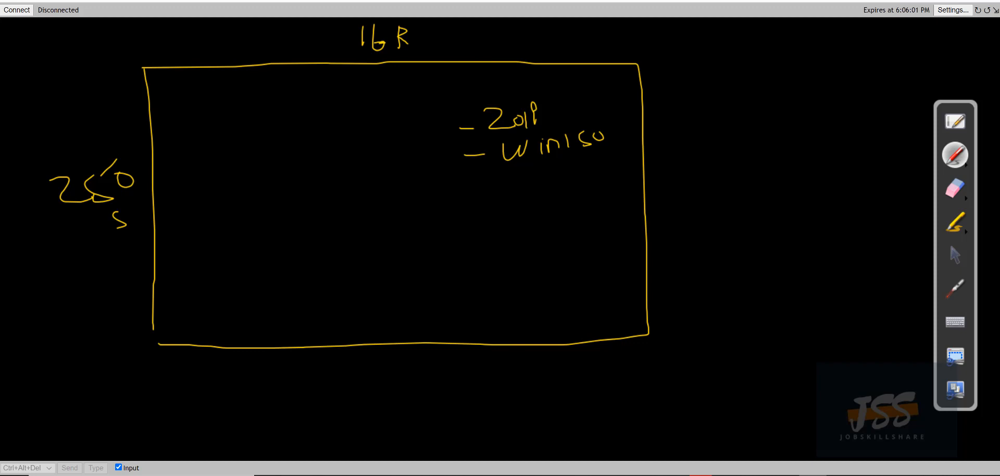
{"action": "left_click_drag", "start_coordinate": [550, 96], "coordinate": [584, 92]}
{"action": "left_click_drag", "start_coordinate": [610, 130], "coordinate": [633, 126]}
Write the dashed Win10 item below, then write the AD label at the box's left
{"action": "mouse_move", "coordinate": [515, 177]}
{"action": "left_mouse_down"}
{"action": "mouse_move", "coordinate": [539, 172]}
{"action": "mouse_move", "coordinate": [556, 194]}
{"action": "mouse_move", "coordinate": [595, 185]}
{"action": "mouse_move", "coordinate": [640, 151]}
{"action": "left_mouse_up"}
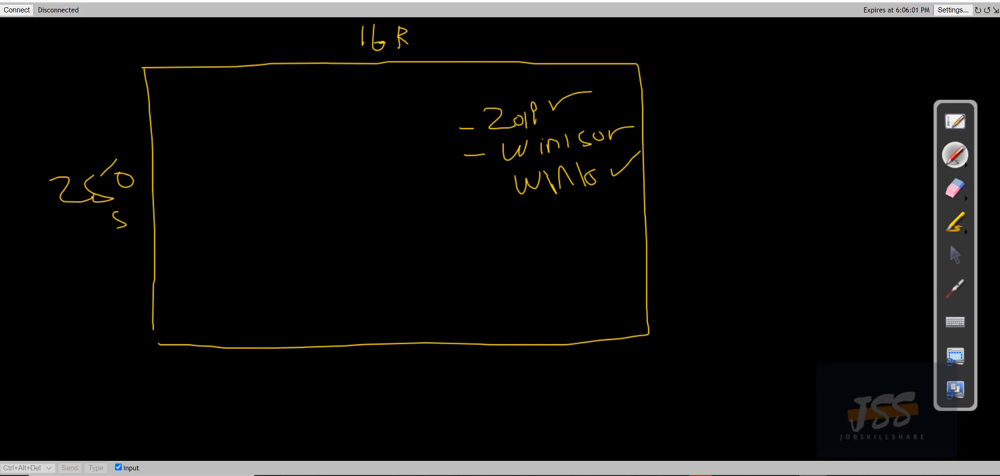
{"action": "left_click_drag", "start_coordinate": [489, 187], "coordinate": [502, 185]}
{"action": "mouse_move", "coordinate": [182, 100]}
{"action": "left_mouse_down"}
{"action": "mouse_move", "coordinate": [183, 142]}
{"action": "mouse_move", "coordinate": [201, 137]}
{"action": "mouse_move", "coordinate": [200, 121]}
{"action": "mouse_move", "coordinate": [213, 133]}
{"action": "left_mouse_up"}
{"action": "mouse_move", "coordinate": [213, 108]}
{"action": "left_mouse_down"}
{"action": "mouse_move", "coordinate": [231, 110]}
{"action": "mouse_move", "coordinate": [220, 137]}
{"action": "mouse_move", "coordinate": [299, 117]}
{"action": "mouse_move", "coordinate": [473, 112]}
{"action": "left_mouse_up"}
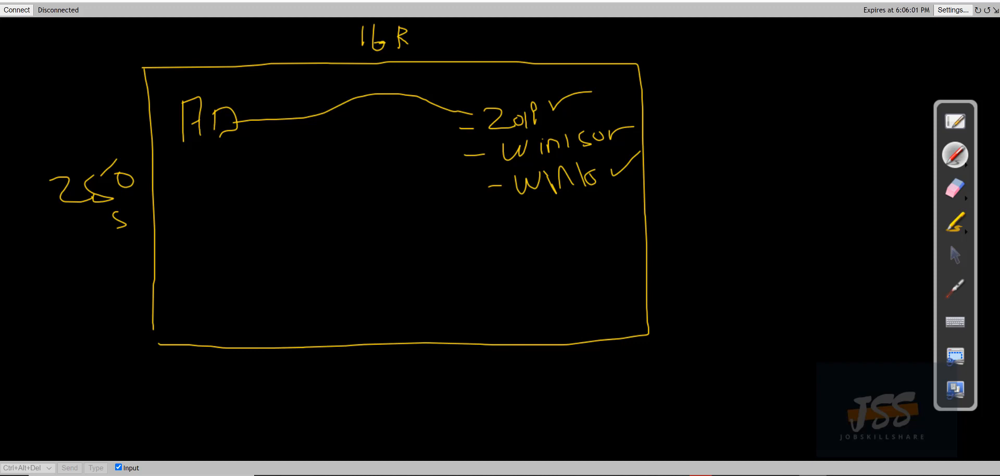
Draw curves from the Windows and Win10 items back to AD, and write a second AD lower down with a small note
{"action": "mouse_move", "coordinate": [497, 158]}
{"action": "left_mouse_down"}
{"action": "mouse_move", "coordinate": [451, 178]}
{"action": "mouse_move", "coordinate": [289, 156]}
{"action": "mouse_move", "coordinate": [259, 140]}
{"action": "left_mouse_up"}
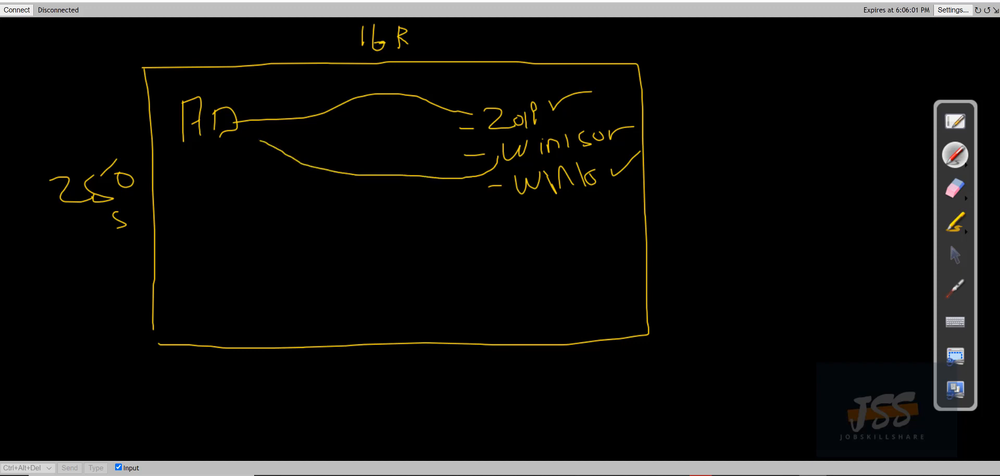
{"action": "mouse_move", "coordinate": [519, 191]}
{"action": "left_mouse_down"}
{"action": "mouse_move", "coordinate": [312, 205]}
{"action": "mouse_move", "coordinate": [252, 174]}
{"action": "mouse_move", "coordinate": [256, 142]}
{"action": "left_mouse_up"}
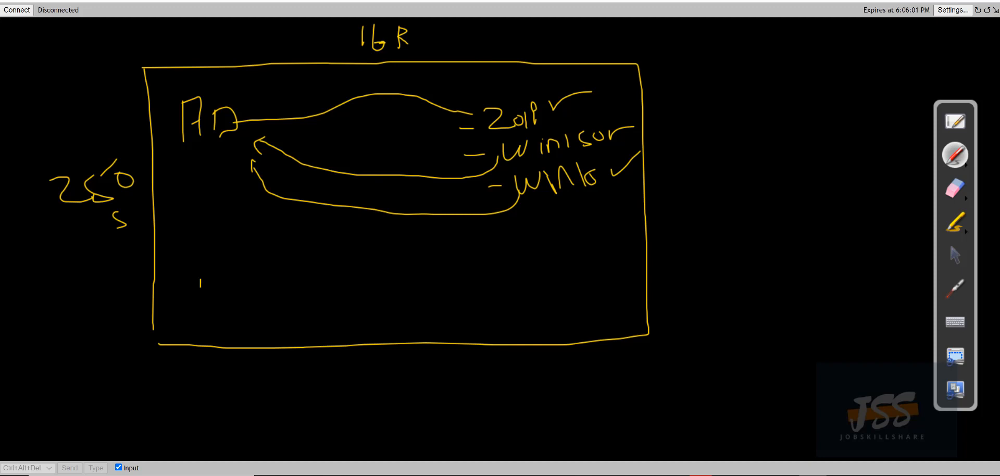
{"action": "mouse_move", "coordinate": [200, 311]}
{"action": "left_mouse_down"}
{"action": "mouse_move", "coordinate": [228, 301]}
{"action": "mouse_move", "coordinate": [218, 281]}
{"action": "left_mouse_up"}
{"action": "mouse_move", "coordinate": [229, 271]}
{"action": "left_mouse_down"}
{"action": "mouse_move", "coordinate": [235, 305]}
{"action": "mouse_move", "coordinate": [272, 268]}
{"action": "mouse_move", "coordinate": [285, 278]}
{"action": "left_mouse_up"}
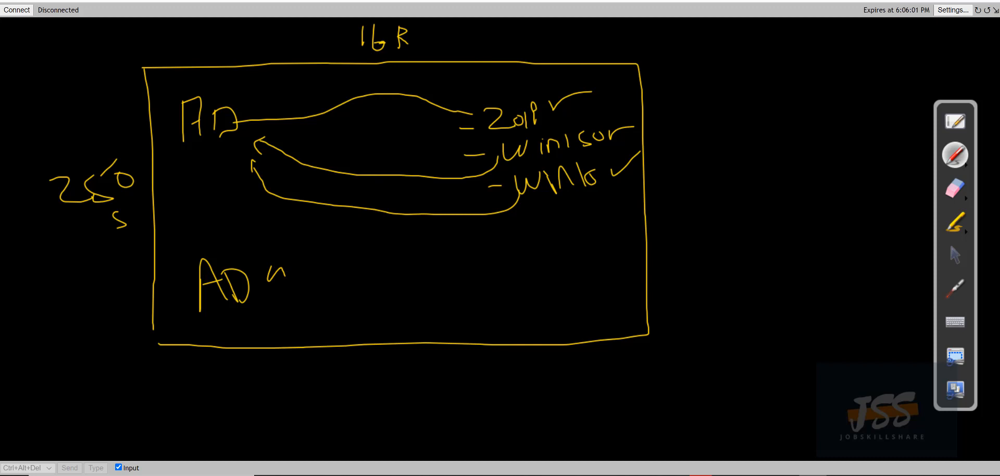
{"action": "left_click_drag", "start_coordinate": [280, 304], "coordinate": [282, 298]}
{"action": "left_click", "coordinate": [958, 189]}
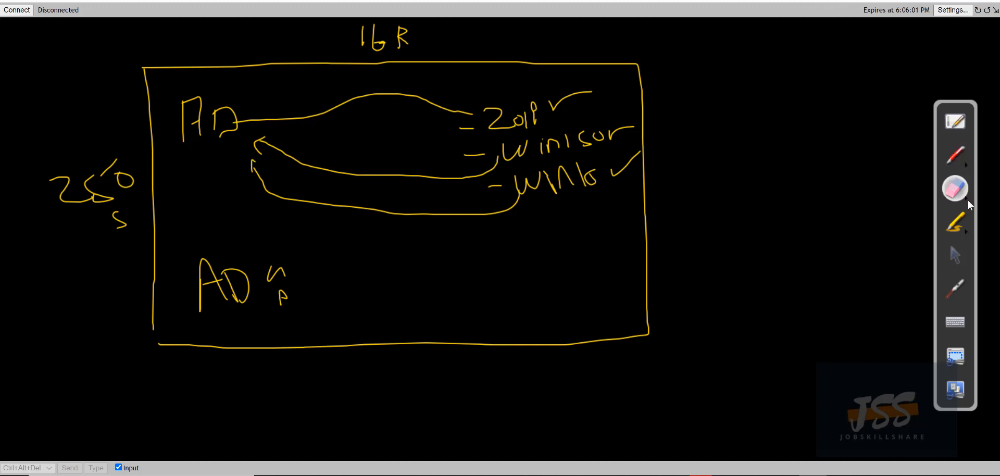
Clear the entire whiteboard drawing, return to the arrow tool, and connect to the remote desktop
{"action": "left_click", "coordinate": [966, 199]}
{"action": "left_click", "coordinate": [914, 199]}
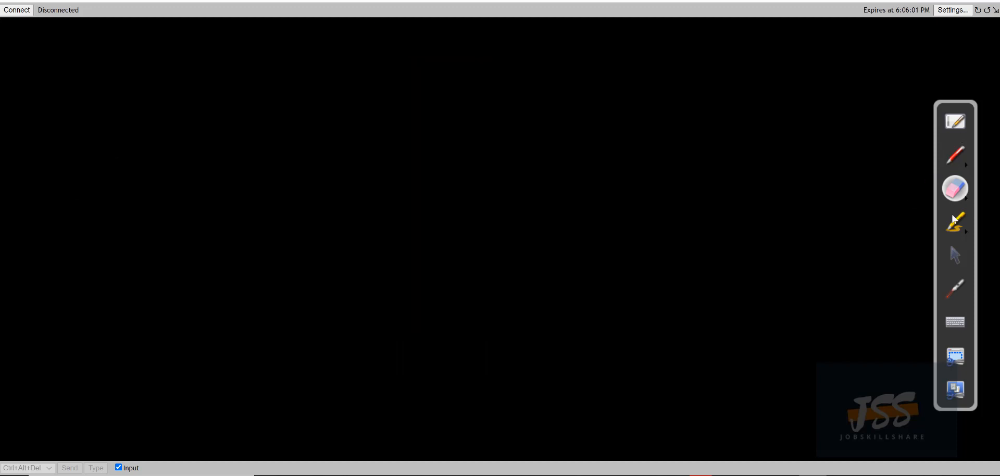
{"action": "left_click", "coordinate": [947, 250]}
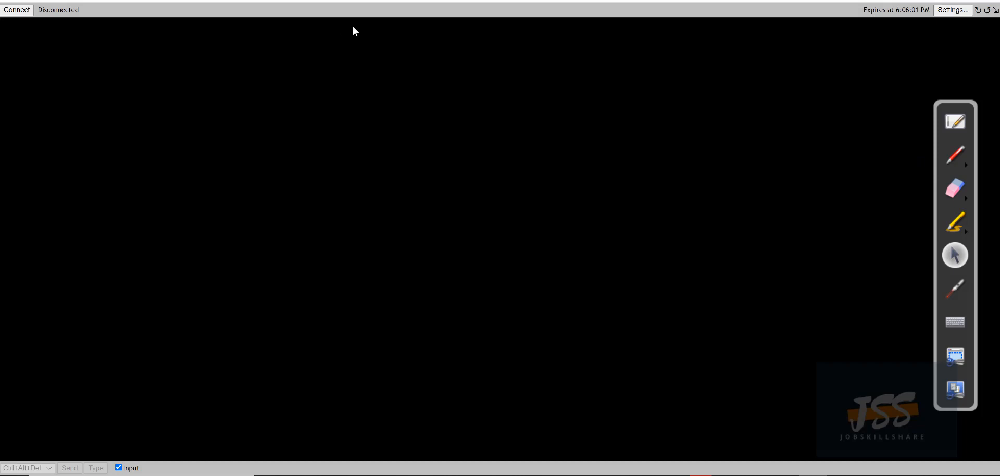
{"action": "left_click", "coordinate": [13, 10]}
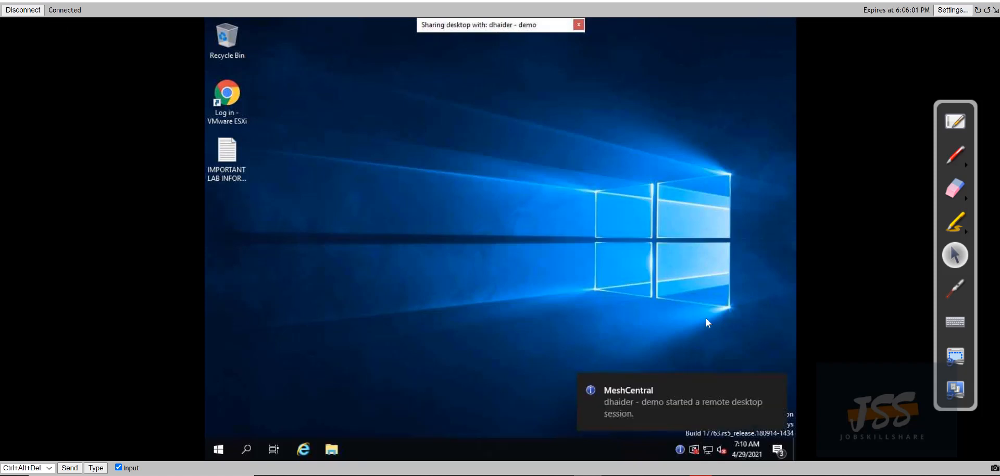
Dismiss the session toast, reconnect, and select then deselect the lab info and ESXi desktop icons
{"action": "left_click", "coordinate": [775, 385]}
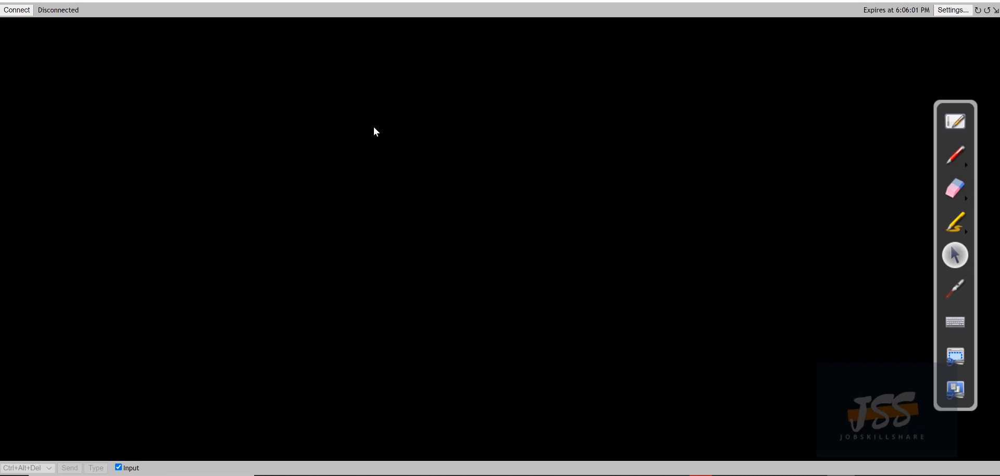
{"action": "left_click", "coordinate": [21, 15]}
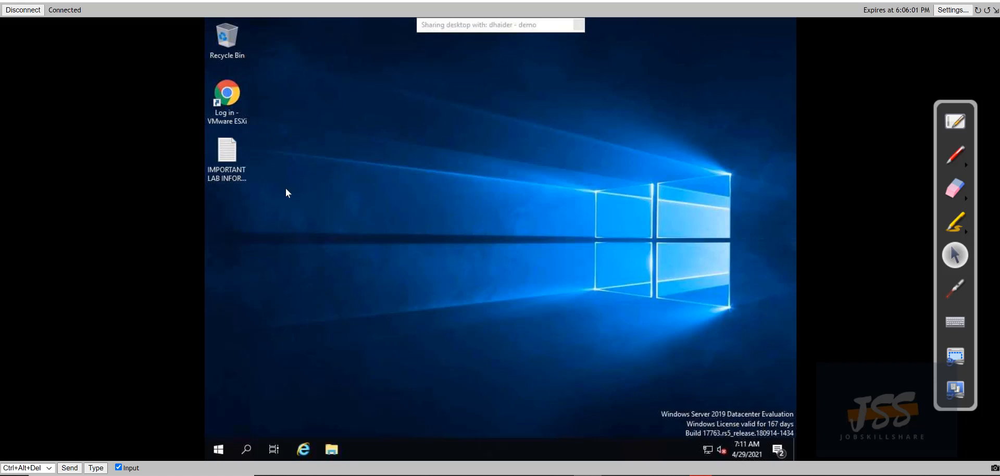
{"action": "left_click", "coordinate": [233, 174]}
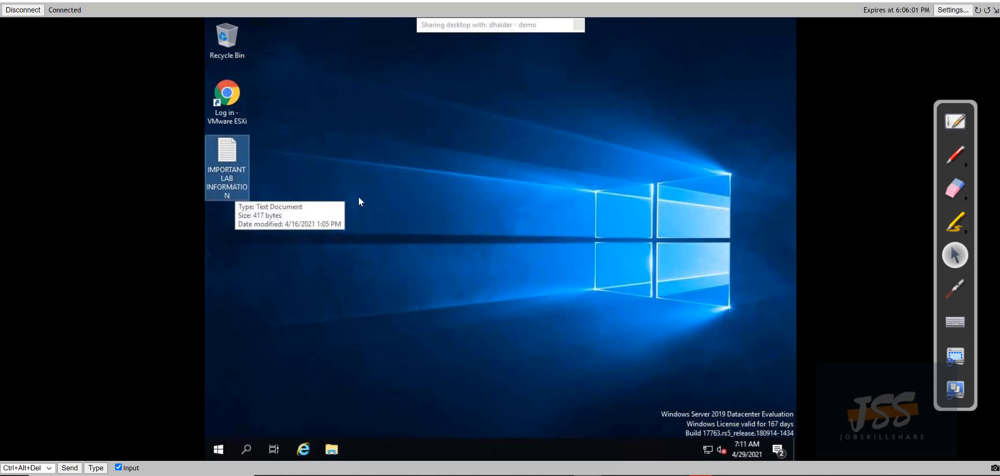
{"action": "left_click", "coordinate": [255, 179]}
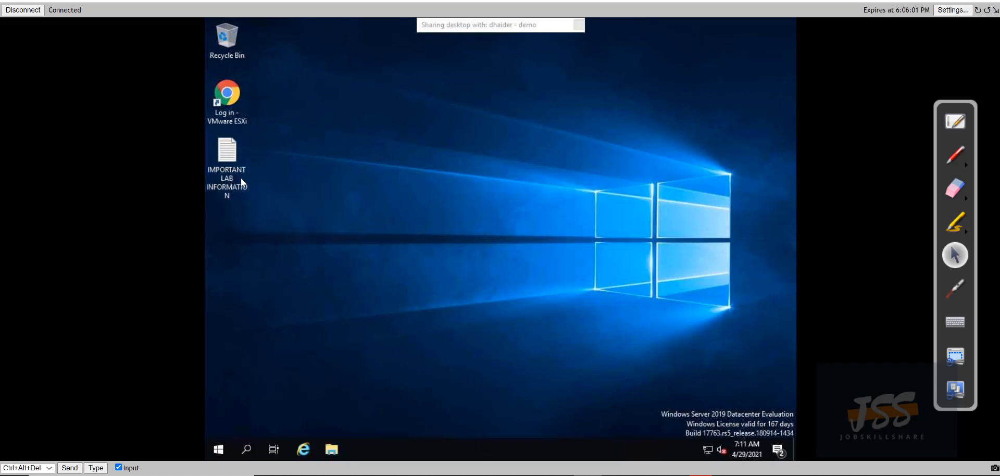
{"action": "left_click", "coordinate": [225, 122]}
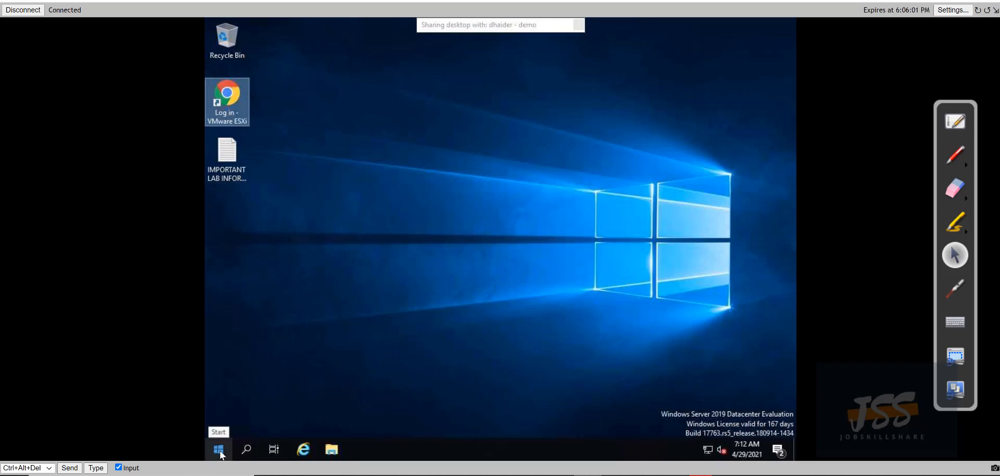
{"action": "left_click", "coordinate": [292, 263]}
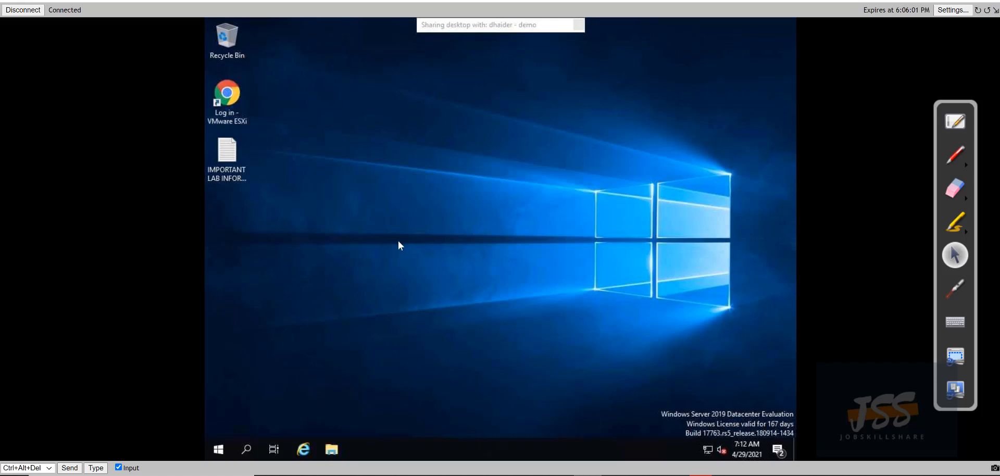
Set remote display quality to 60% and frame rate to Fast, then open and cancel the Type box
{"action": "left_click", "coordinate": [952, 11]}
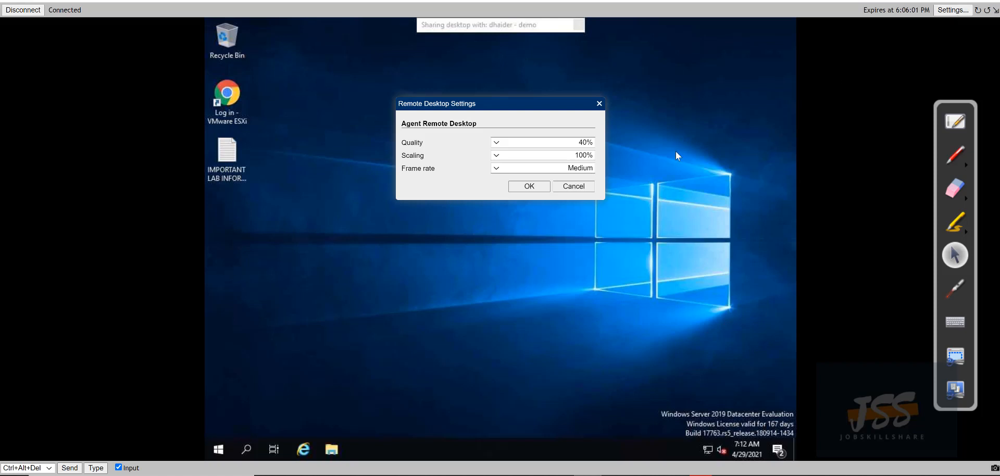
{"action": "left_click", "coordinate": [571, 142]}
{"action": "left_click", "coordinate": [572, 157]}
{"action": "left_click", "coordinate": [572, 168]}
{"action": "left_click", "coordinate": [572, 184]}
{"action": "left_click", "coordinate": [542, 188]}
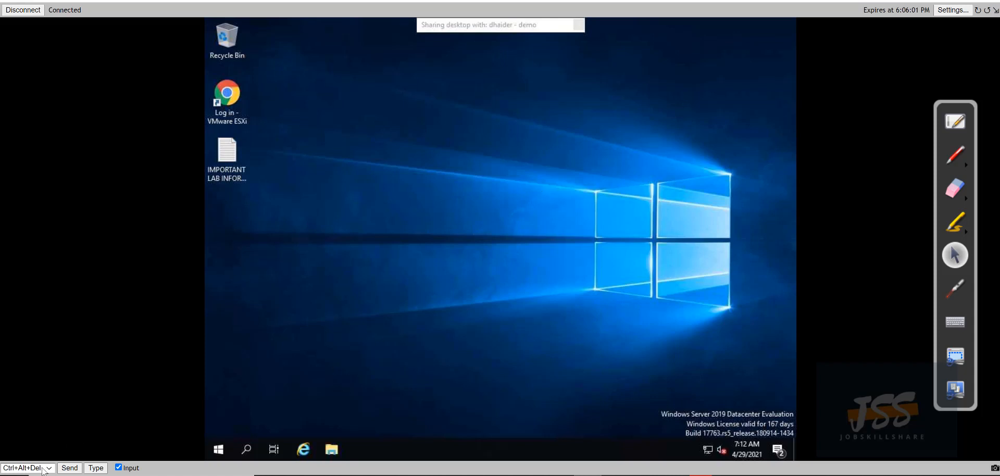
{"action": "left_click", "coordinate": [96, 468]}
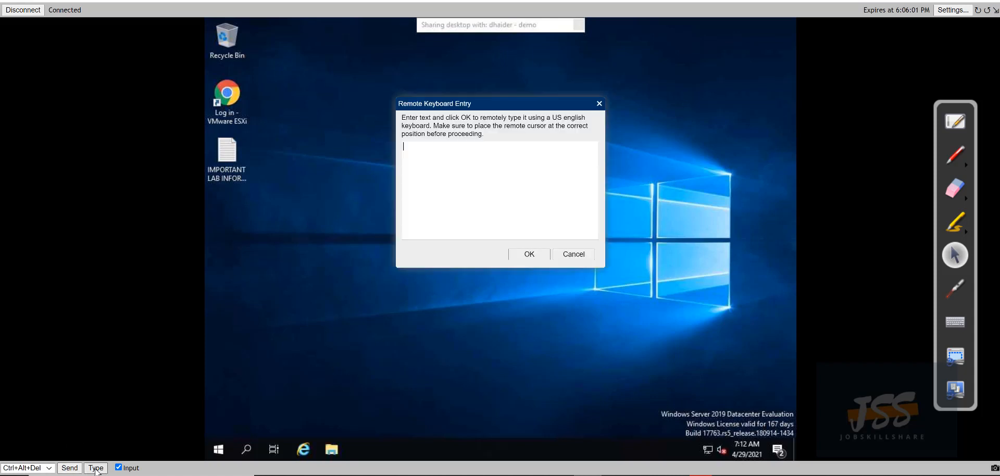
{"action": "left_click", "coordinate": [599, 104]}
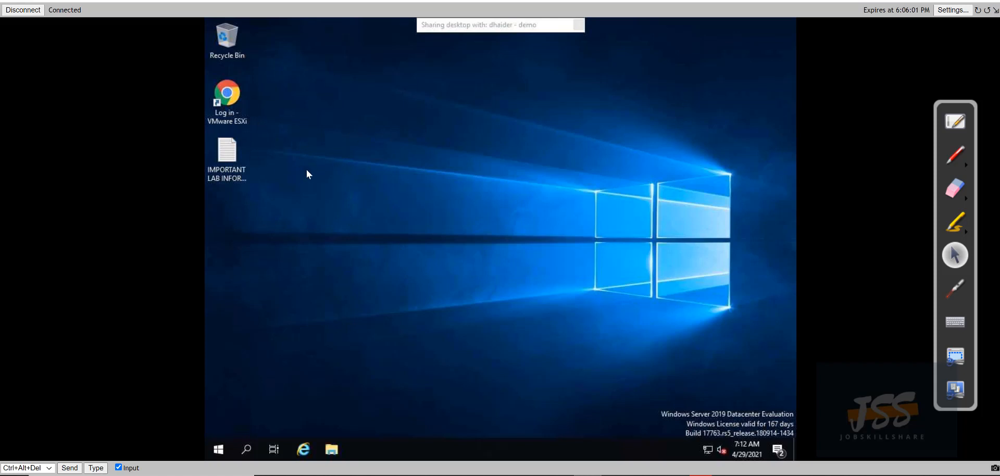
Cycle the view mode until the remote desktop fills the viewer, then select the Log in - VMware ESXi shortcut
{"action": "left_click", "coordinate": [995, 12]}
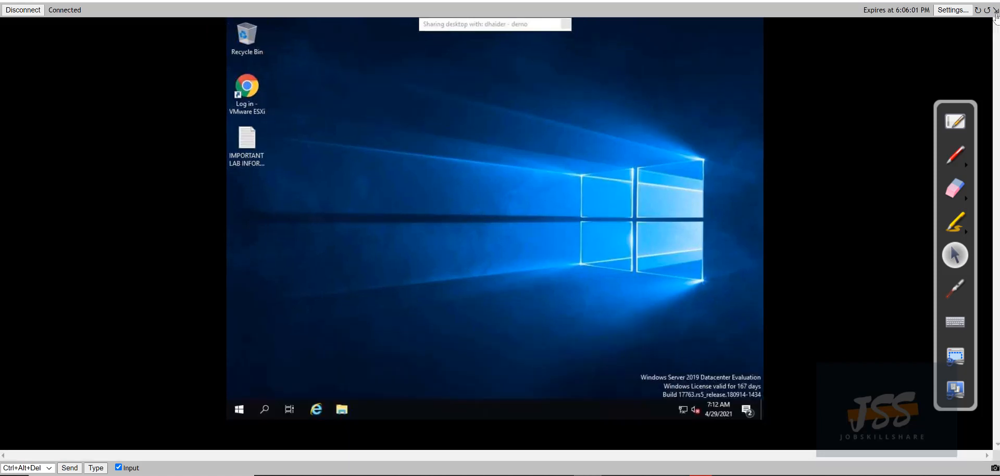
{"action": "left_click", "coordinate": [995, 12]}
{"action": "left_click", "coordinate": [995, 13]}
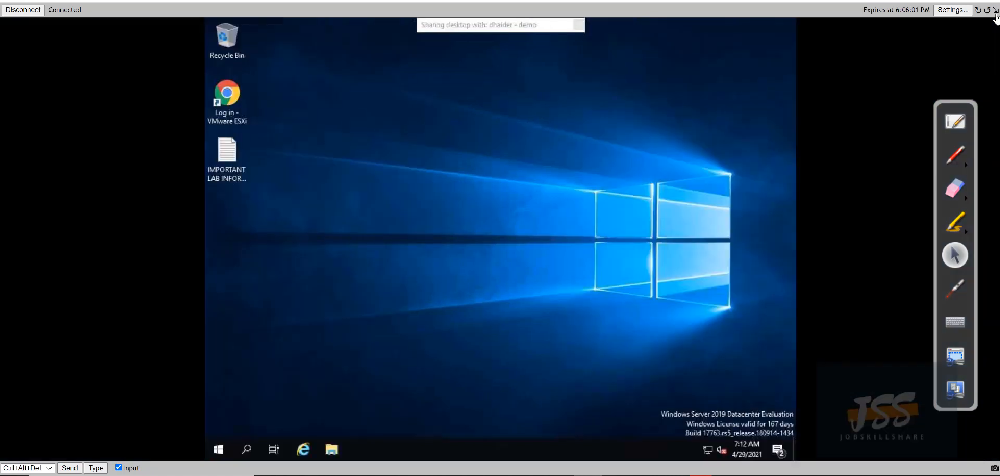
{"action": "left_click", "coordinate": [995, 12]}
{"action": "left_click", "coordinate": [995, 13]}
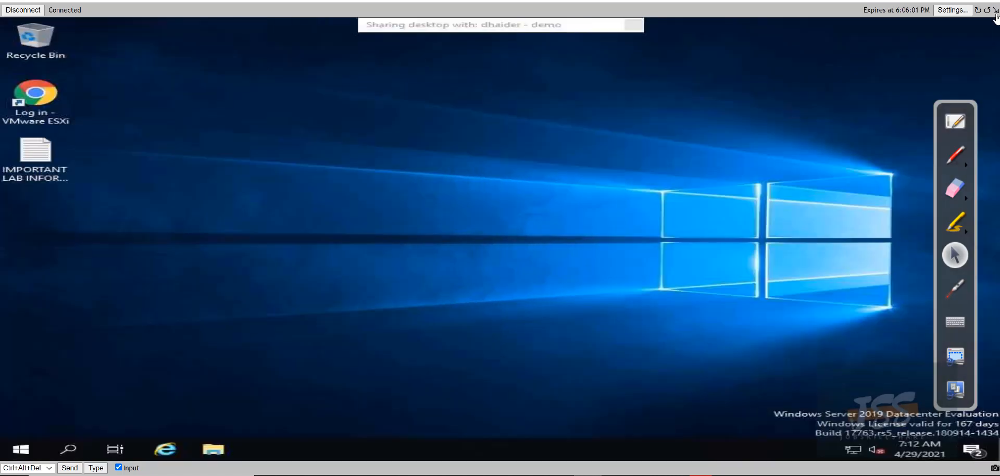
{"action": "left_click", "coordinate": [995, 13]}
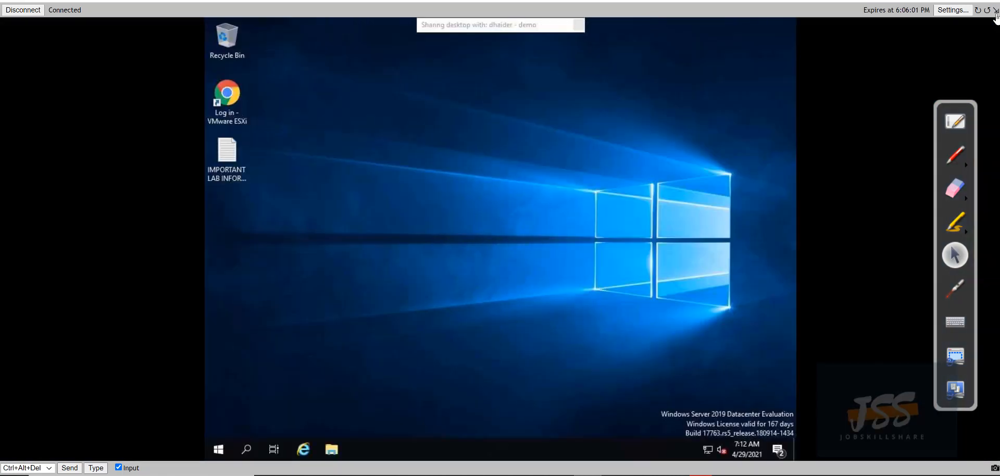
{"action": "left_click", "coordinate": [994, 13]}
{"action": "left_click", "coordinate": [995, 13]}
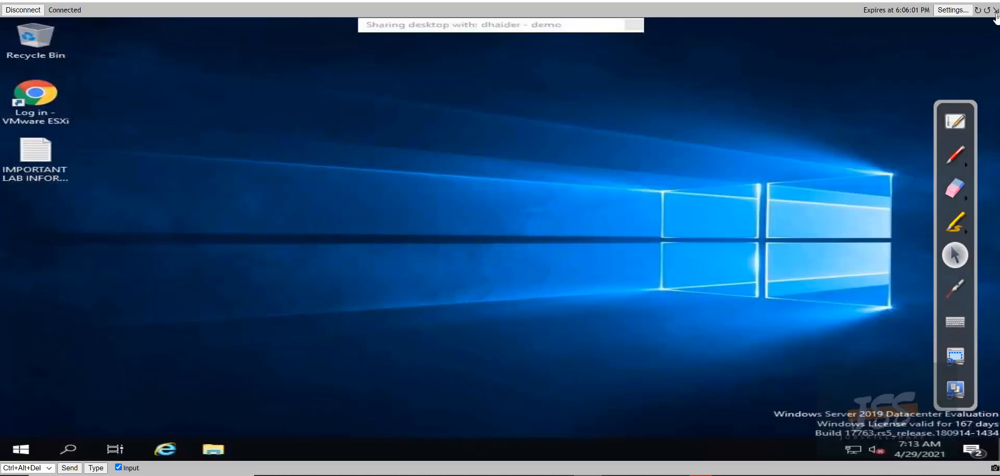
{"action": "left_click", "coordinate": [995, 12]}
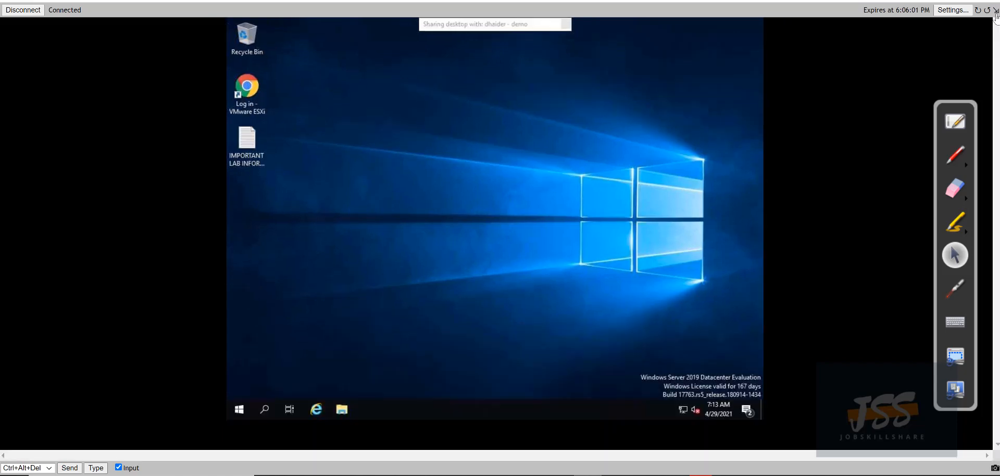
{"action": "left_click", "coordinate": [995, 13]}
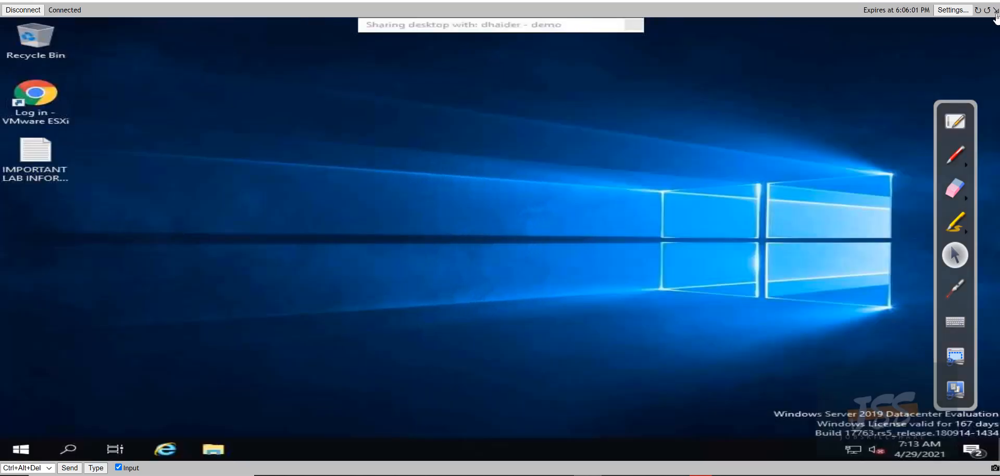
{"action": "left_click", "coordinate": [995, 12]}
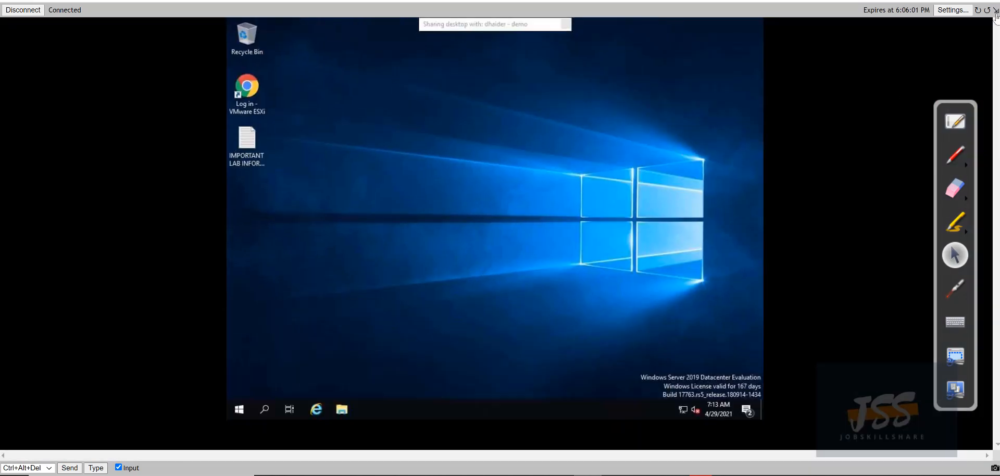
{"action": "left_click", "coordinate": [995, 13]}
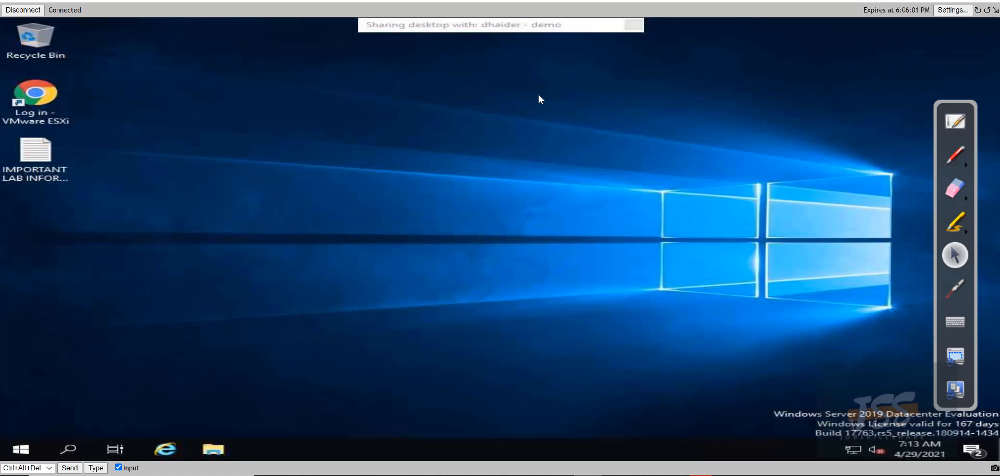
{"action": "left_click", "coordinate": [61, 119]}
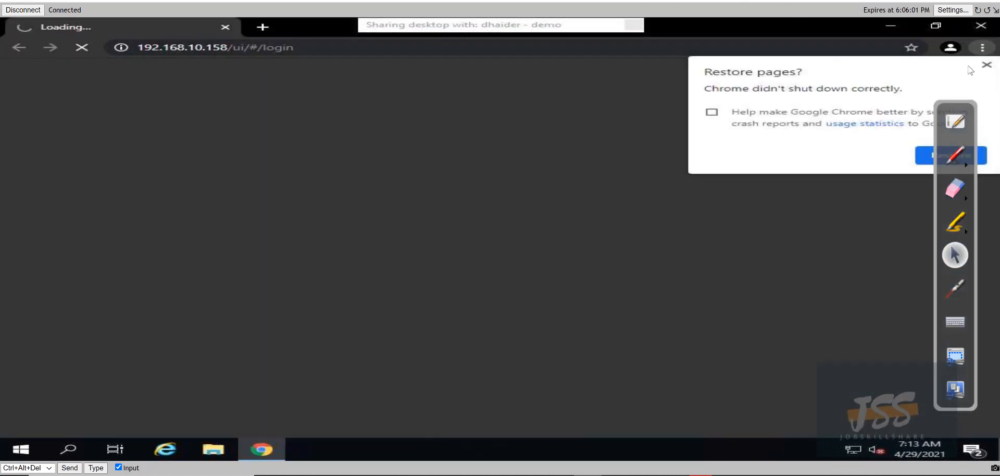
Dismiss the Restore pages prompt and proceed past the certificate warning to 192.168.10.158
{"action": "left_click", "coordinate": [986, 64]}
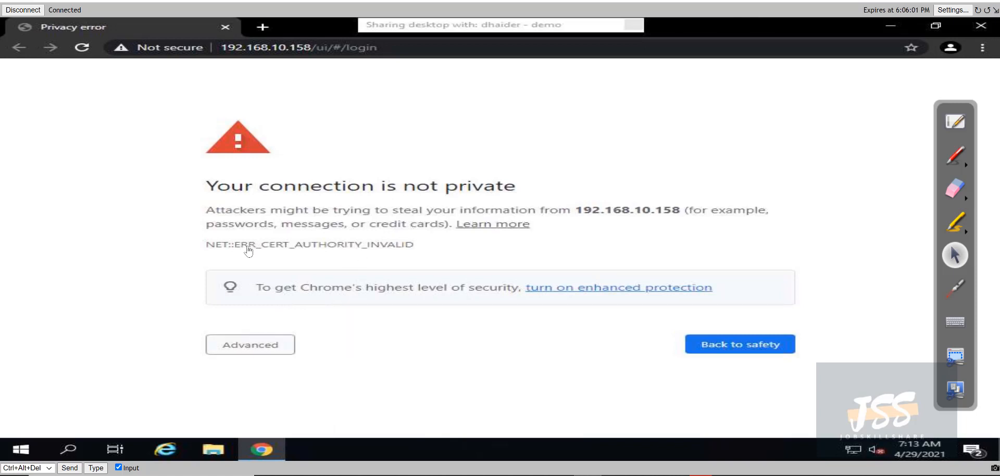
{"action": "left_click", "coordinate": [363, 49]}
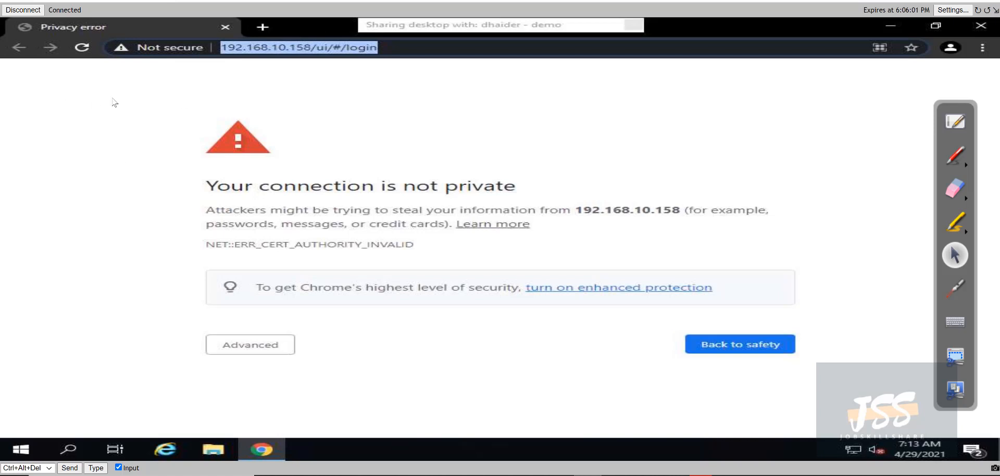
{"action": "left_click", "coordinate": [250, 344]}
{"action": "scroll", "coordinate": [218, 353], "scroll_direction": "down", "scroll_amount": 1}
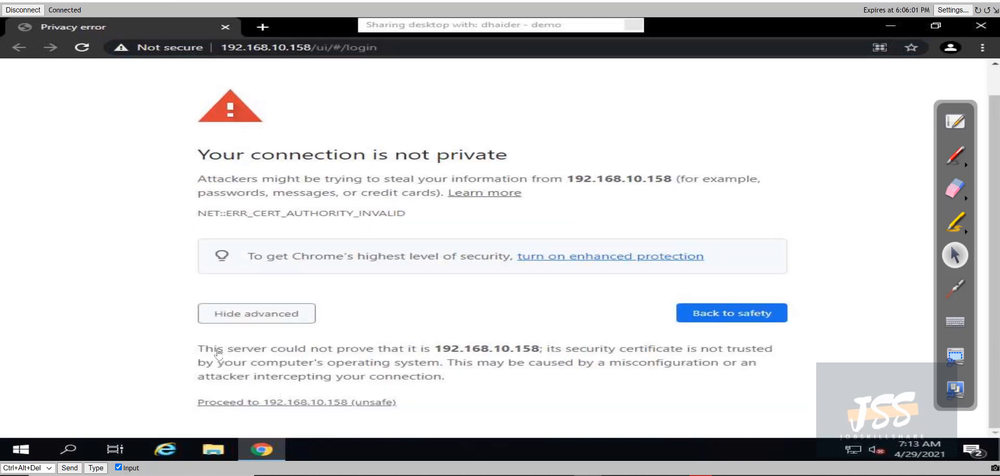
{"action": "left_click", "coordinate": [247, 404]}
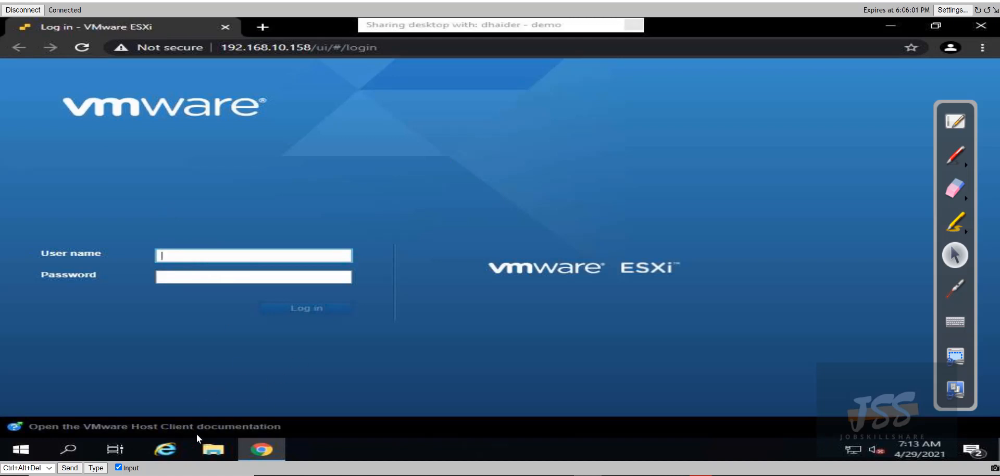
Bring the ESXi browser back, list the virtual machines, and select the Server VM to preview its details
{"action": "left_click", "coordinate": [890, 25]}
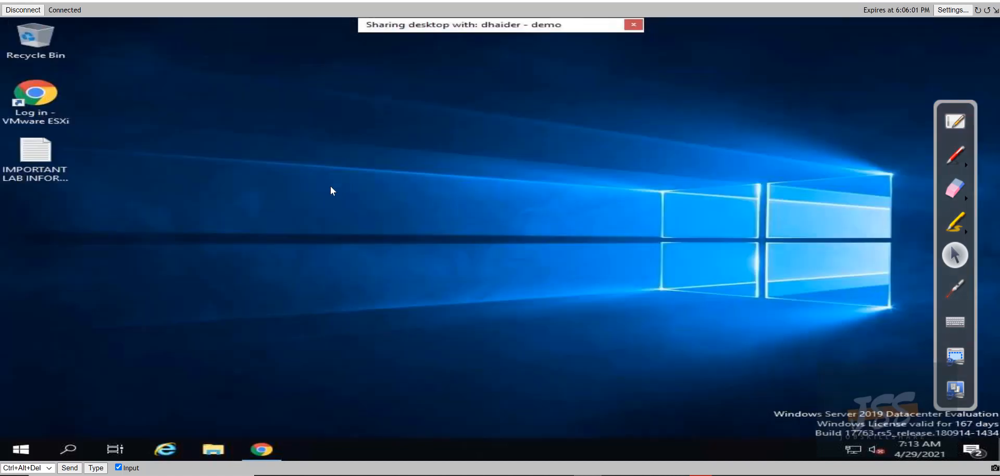
{"action": "left_click", "coordinate": [262, 448]}
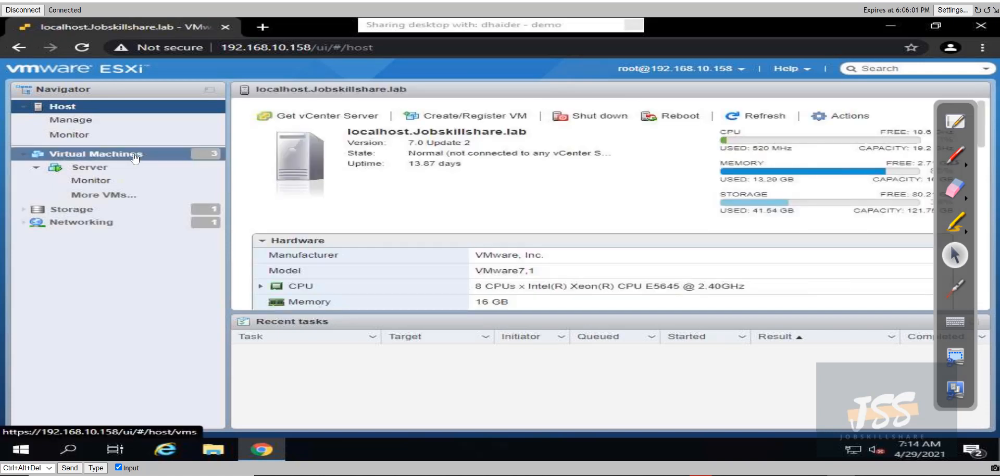
{"action": "left_click", "coordinate": [135, 155]}
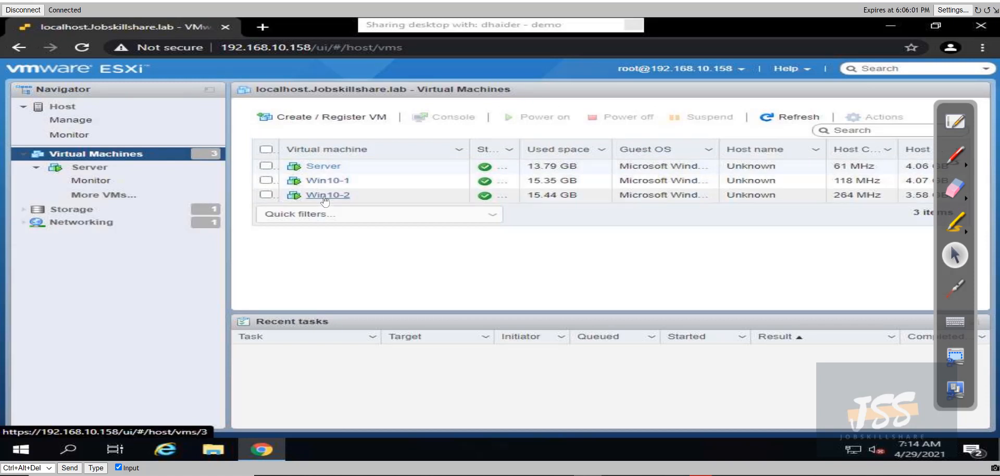
{"action": "left_click", "coordinate": [63, 106]}
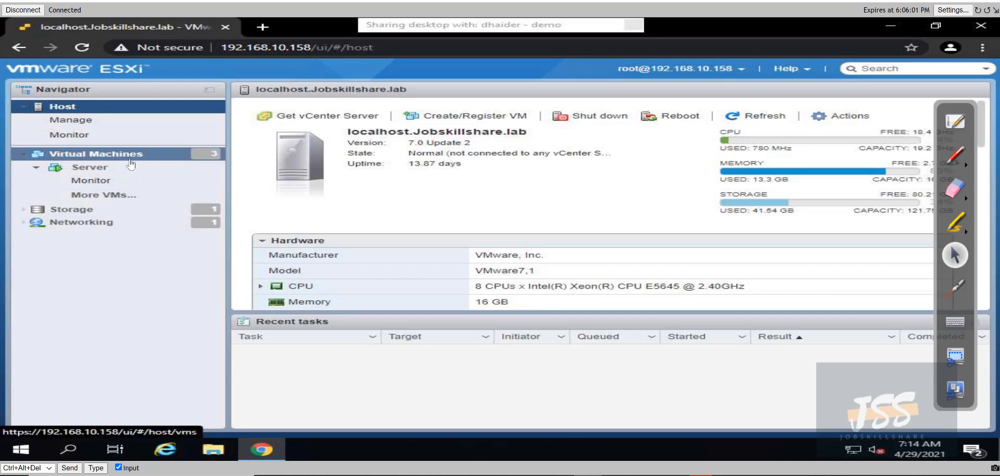
{"action": "left_click", "coordinate": [130, 159]}
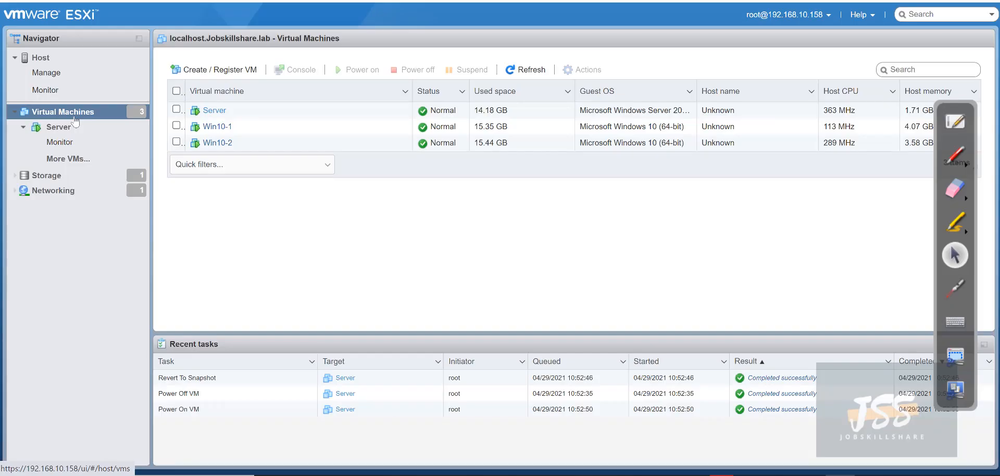
{"action": "left_click", "coordinate": [144, 120]}
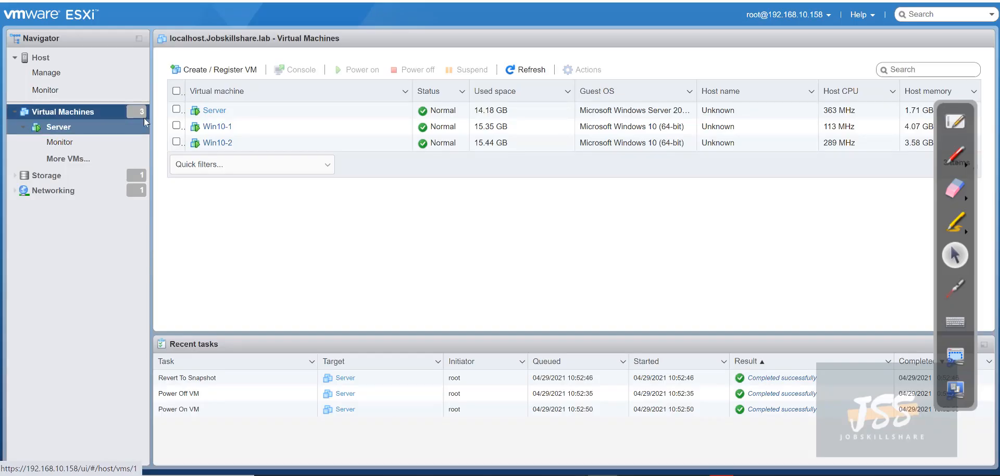
{"action": "left_click", "coordinate": [197, 112]}
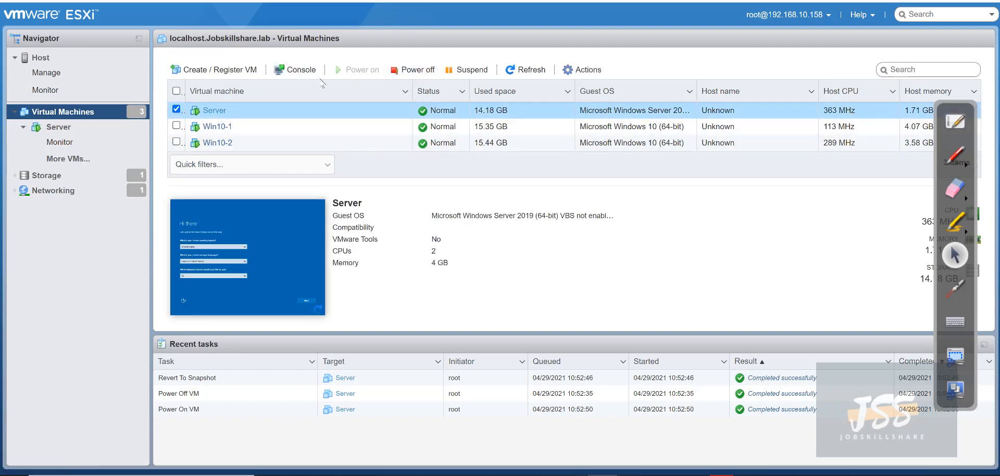
{"action": "left_click", "coordinate": [213, 110]}
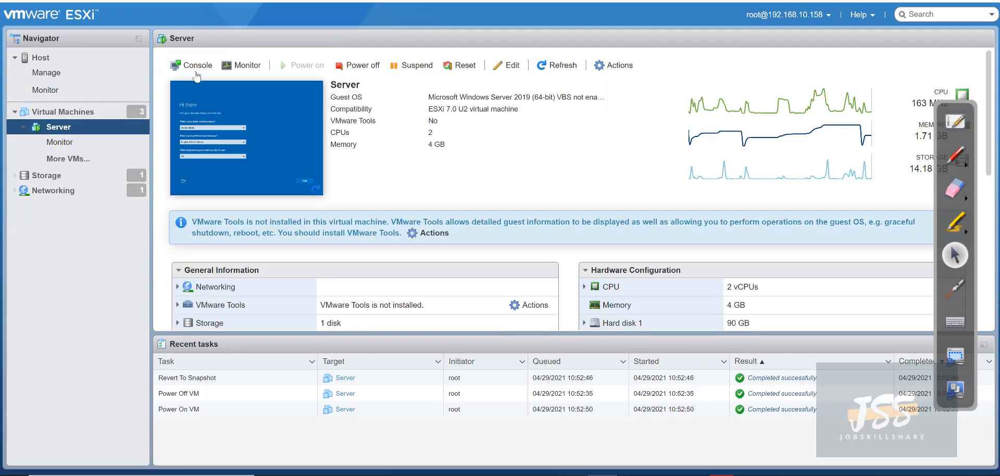
Open the Server VM's browser console showing the Hi there screen, reposition it, then close it
{"action": "left_click", "coordinate": [196, 72]}
{"action": "left_click", "coordinate": [229, 81]}
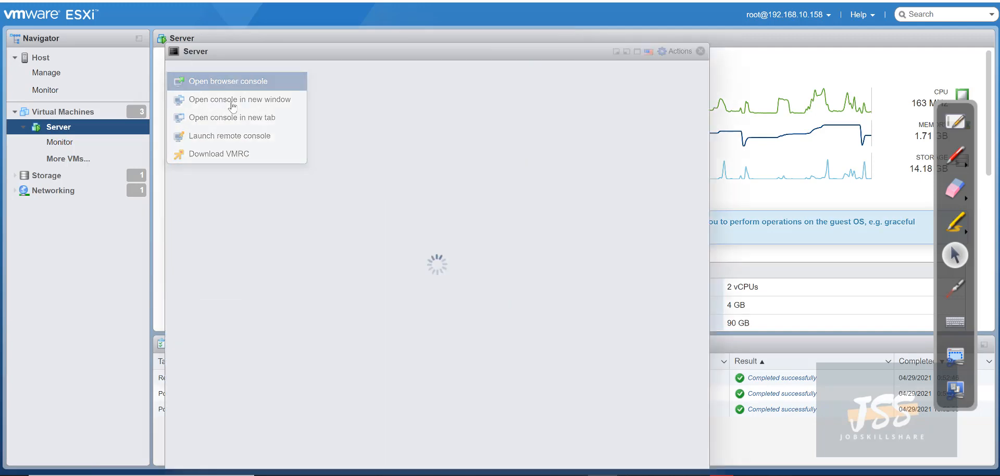
{"action": "mouse_move", "coordinate": [207, 58]}
{"action": "left_mouse_down"}
{"action": "mouse_move", "coordinate": [235, 46]}
{"action": "mouse_move", "coordinate": [217, 42]}
{"action": "left_mouse_up"}
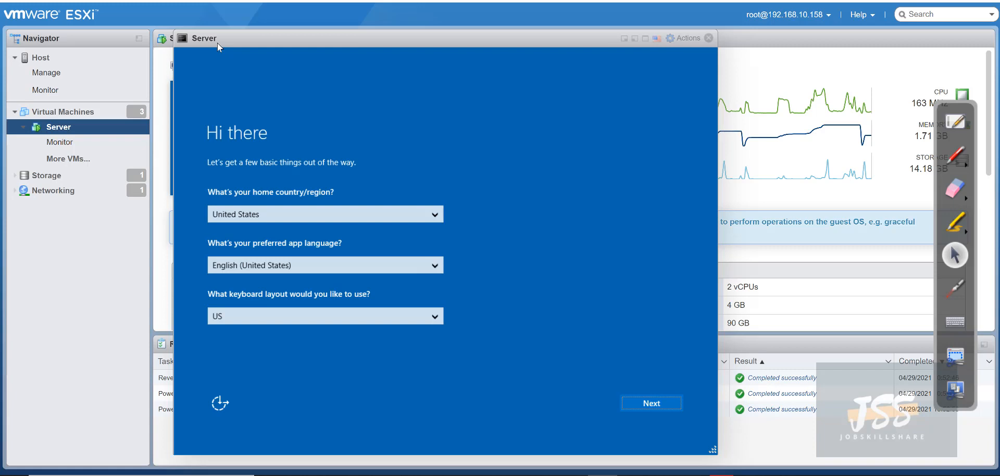
{"action": "left_click_drag", "start_coordinate": [217, 43], "coordinate": [260, 37]}
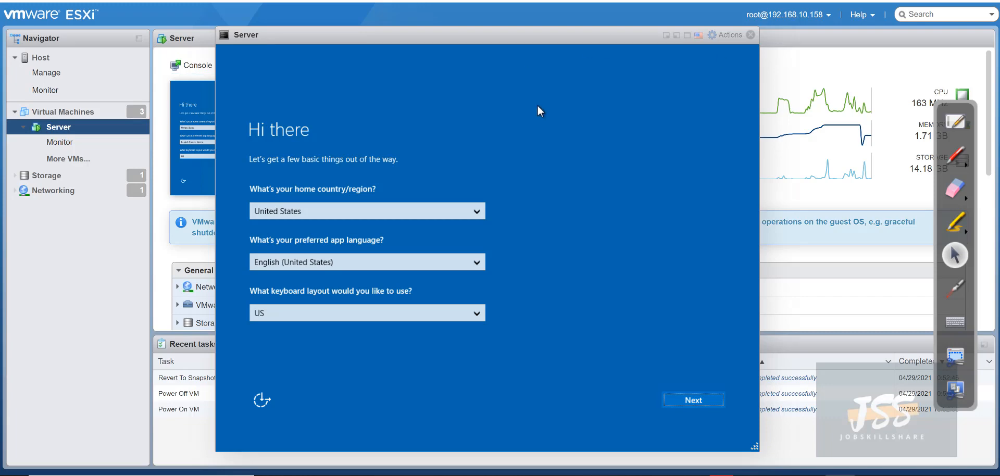
{"action": "mouse_move", "coordinate": [337, 39]}
{"action": "left_mouse_down"}
{"action": "mouse_move", "coordinate": [377, 51]}
{"action": "mouse_move", "coordinate": [343, 51]}
{"action": "left_mouse_up"}
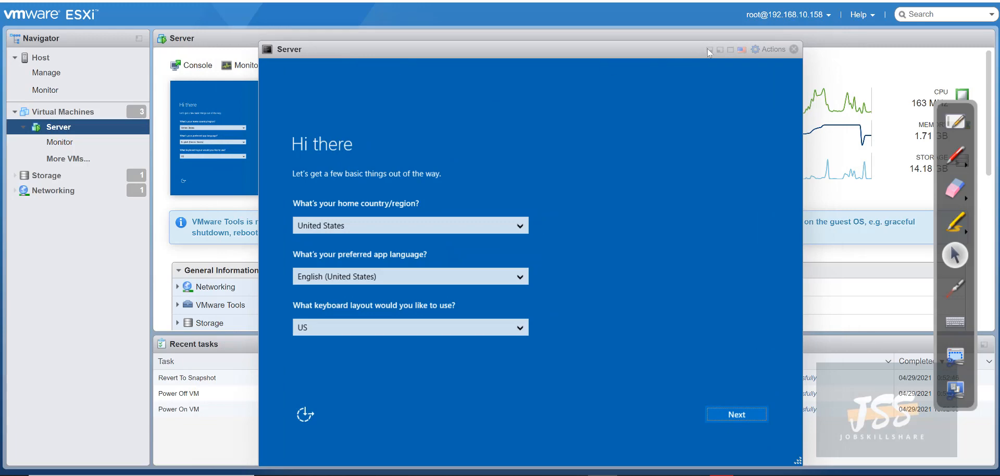
{"action": "left_click", "coordinate": [793, 49]}
Create a new VM named demo with guest OS Microsoft Windows Server 2019 (64-bit) on datastore1
{"action": "left_click", "coordinate": [93, 112]}
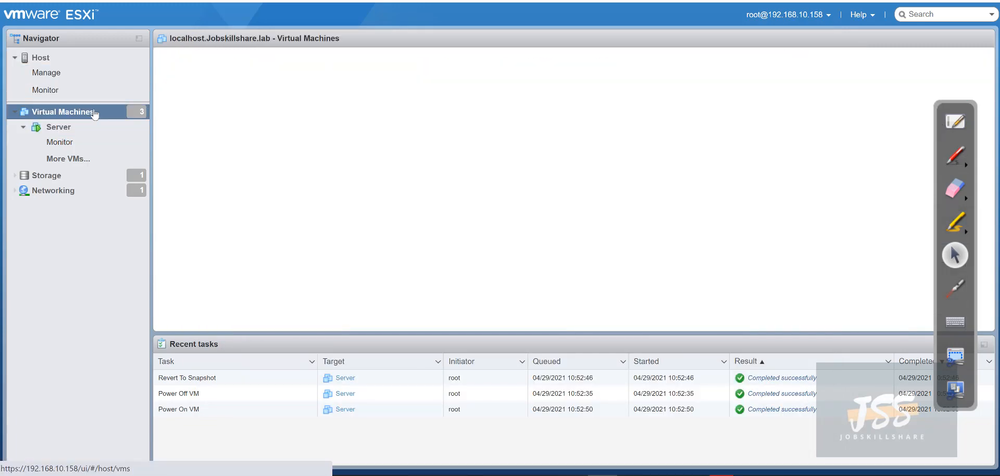
{"action": "left_click", "coordinate": [198, 72]}
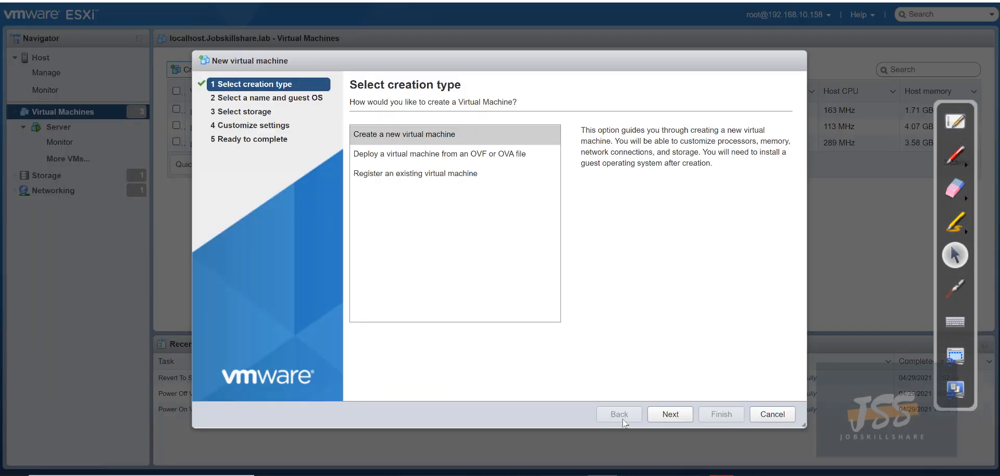
{"action": "left_click", "coordinate": [670, 414]}
{"action": "type", "text": "demo"}
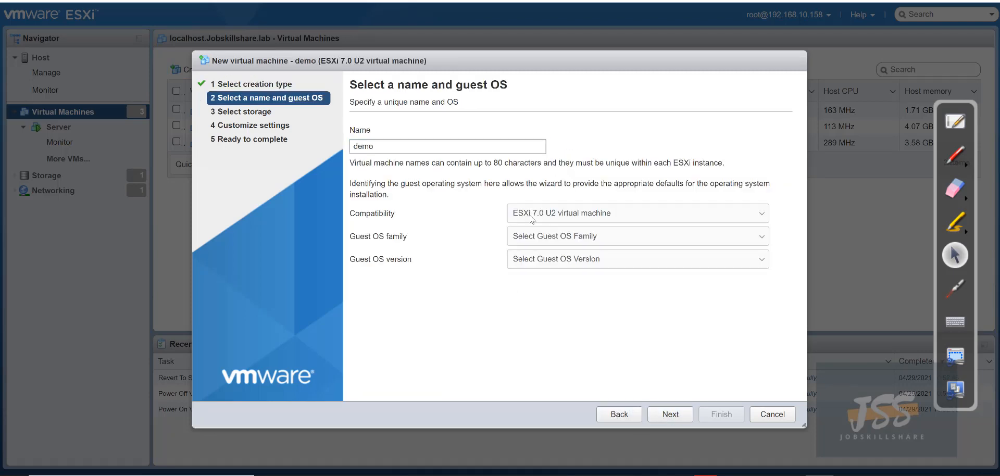
{"action": "left_click", "coordinate": [555, 239]}
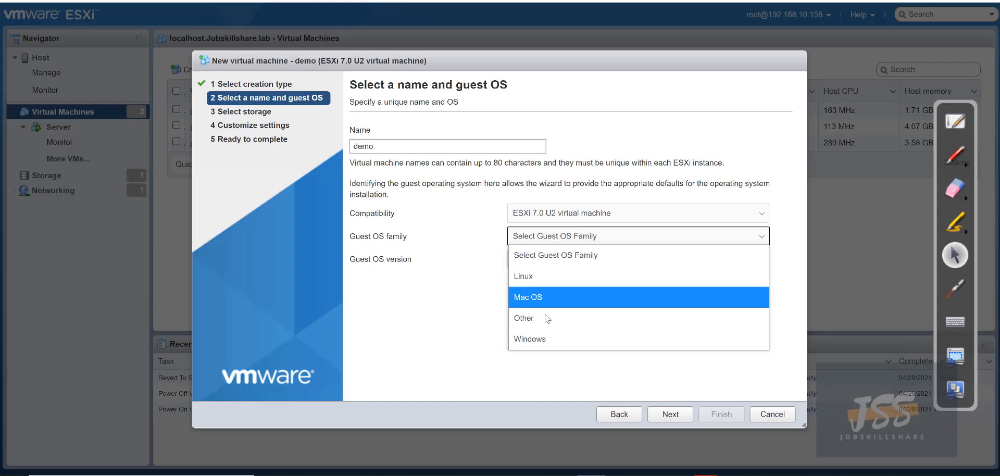
{"action": "left_click", "coordinate": [538, 337]}
{"action": "left_click", "coordinate": [566, 261]}
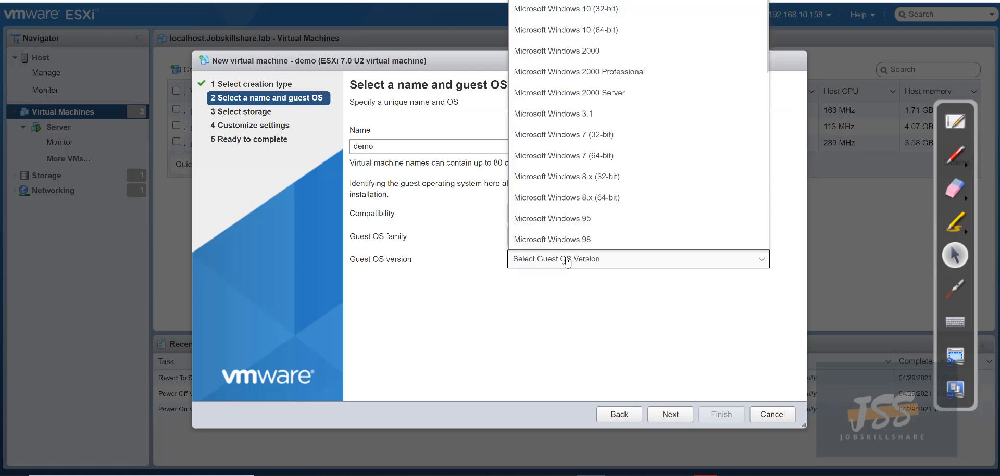
{"action": "scroll", "coordinate": [573, 137], "scroll_direction": "down", "scroll_amount": 5}
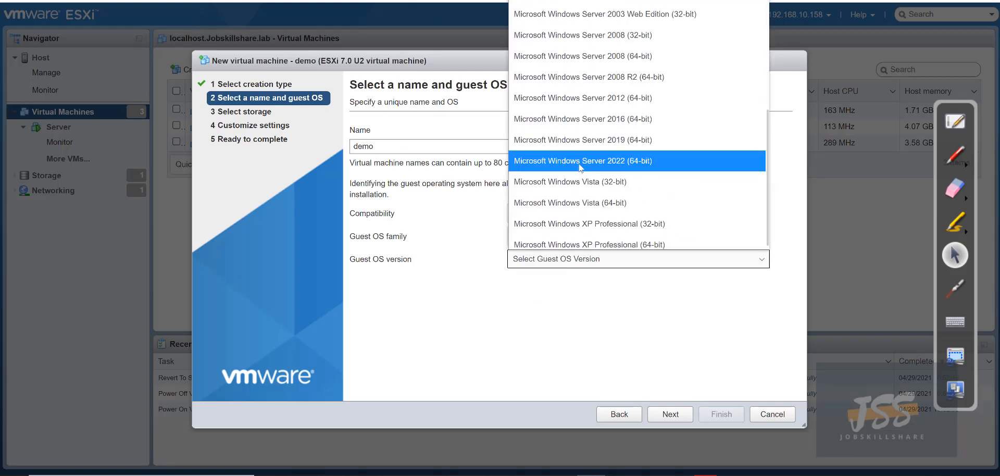
{"action": "left_click", "coordinate": [607, 141]}
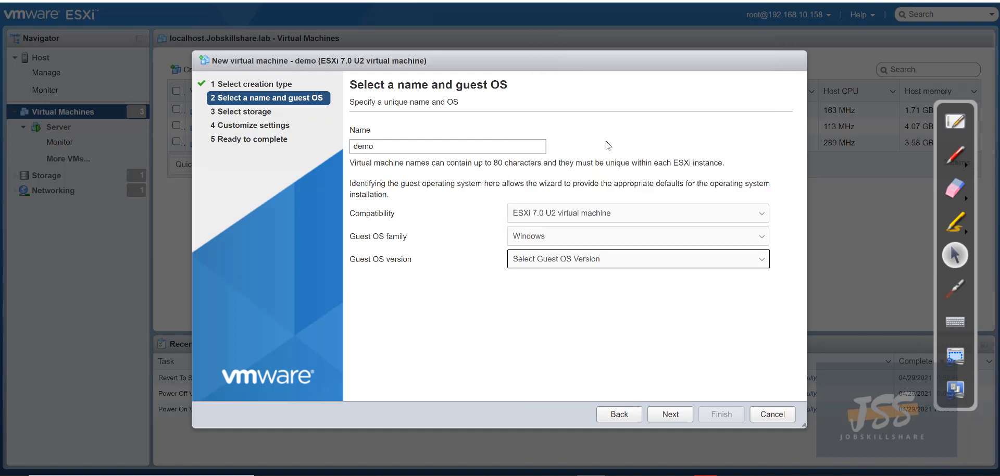
{"action": "left_click", "coordinate": [668, 413]}
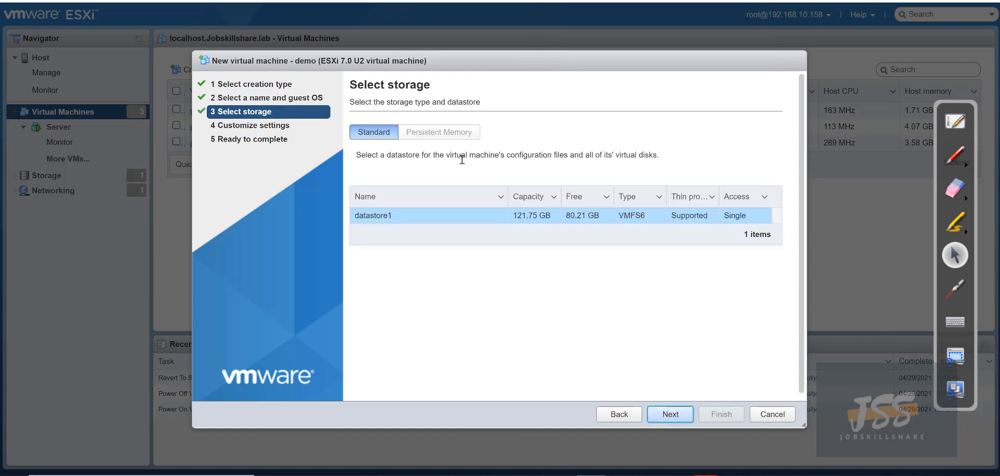
{"action": "left_click", "coordinate": [660, 415]}
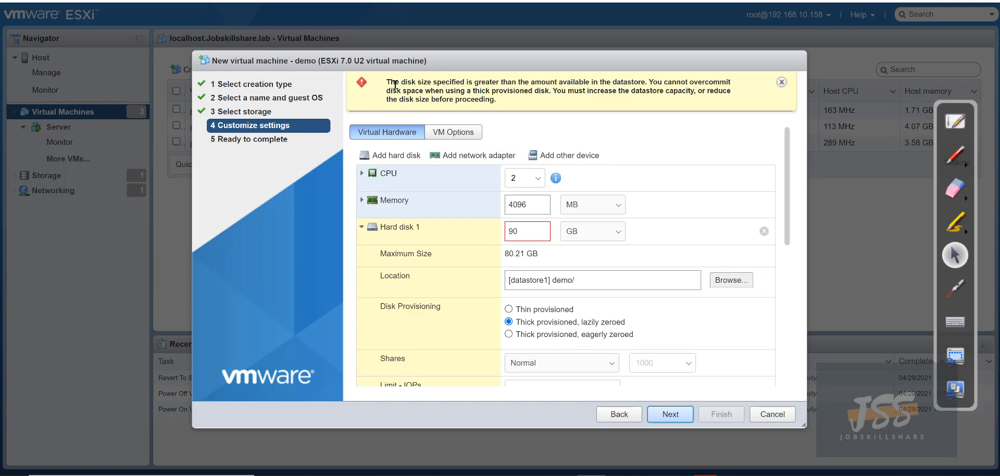
Reduce the new VM's hard disk from 90 GB to 30 GB to clear the size warning
{"action": "left_click_drag", "start_coordinate": [394, 83], "coordinate": [516, 103]}
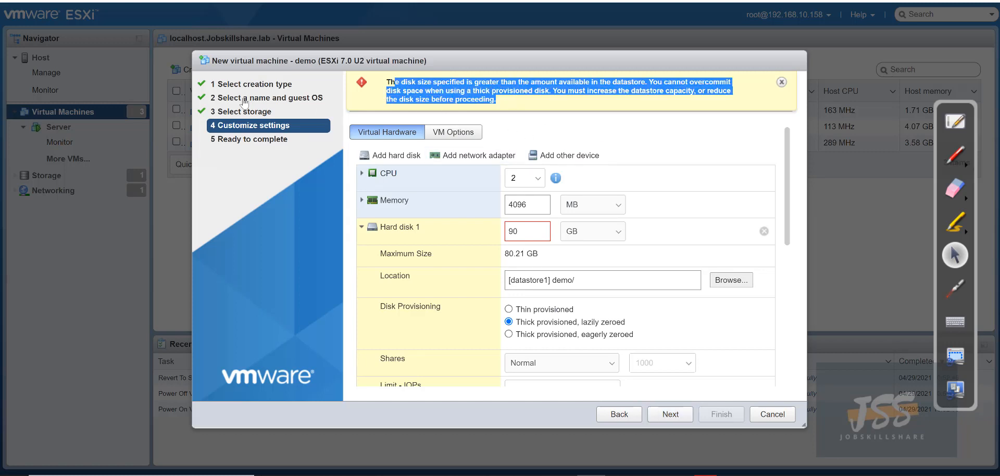
{"action": "double_click", "coordinate": [525, 226]}
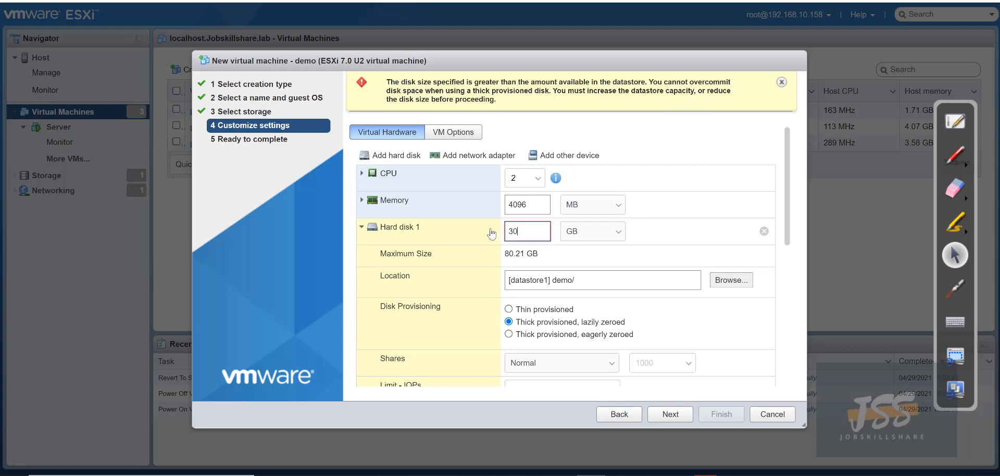
{"action": "left_click", "coordinate": [776, 140]}
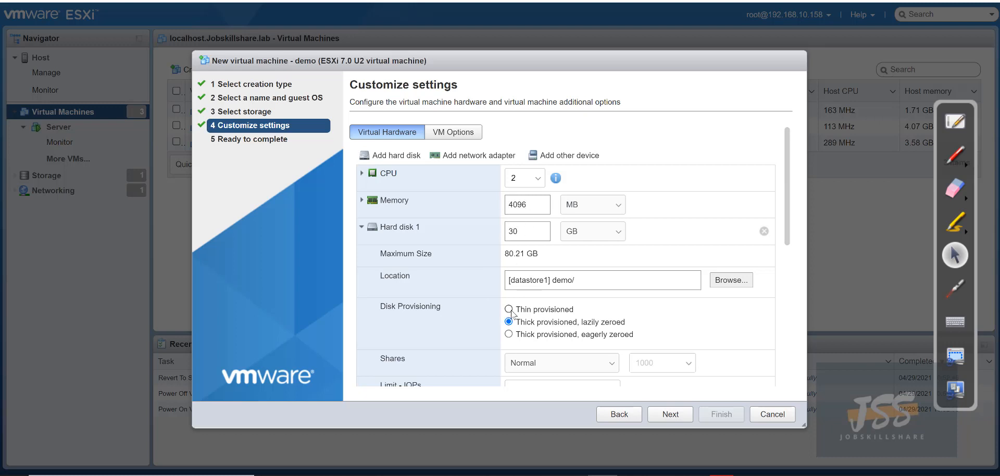
Mount the 17763 build ISO from datastore1 on the CD/DVD drive and finish creating the VM
{"action": "scroll", "coordinate": [489, 317], "scroll_direction": "down", "scroll_amount": 5}
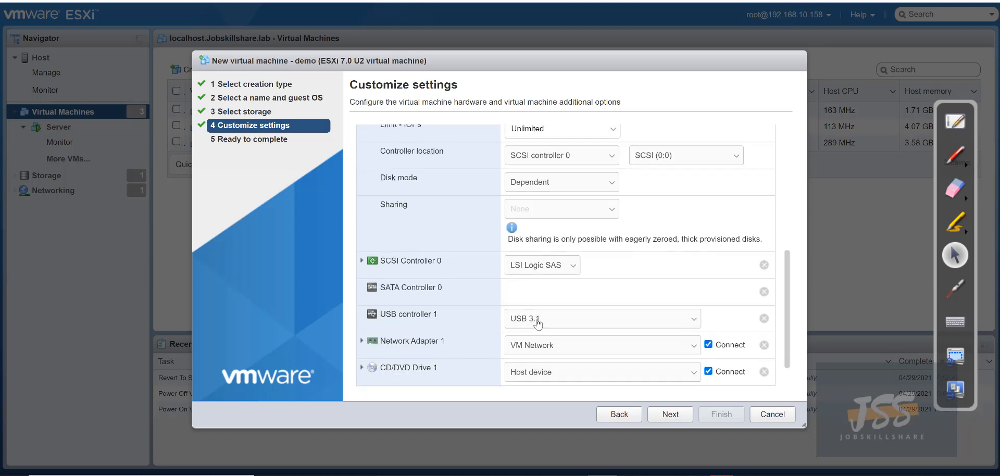
{"action": "left_click", "coordinate": [521, 372]}
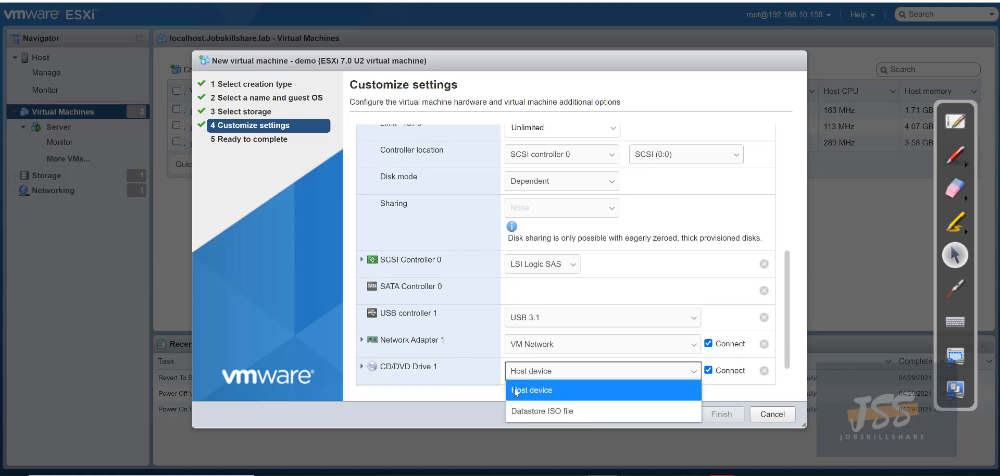
{"action": "left_click", "coordinate": [524, 411]}
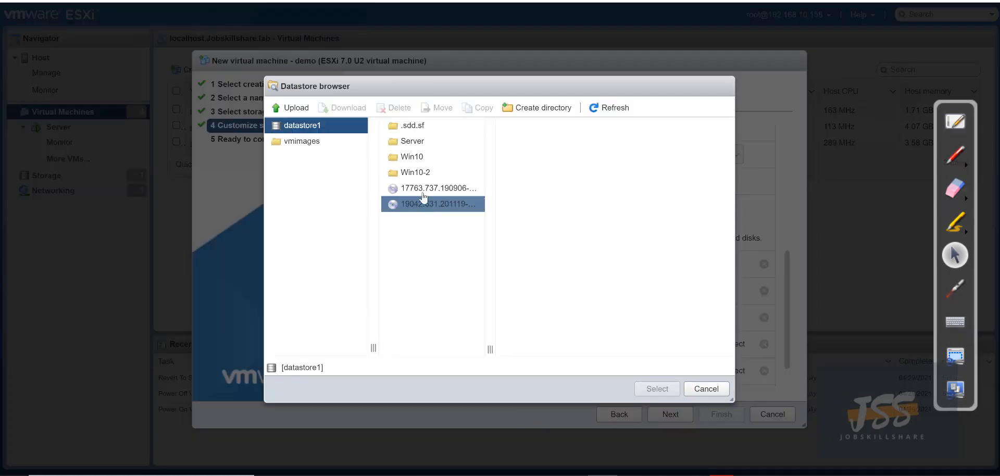
{"action": "left_click", "coordinate": [424, 206]}
{"action": "left_click", "coordinate": [432, 188]}
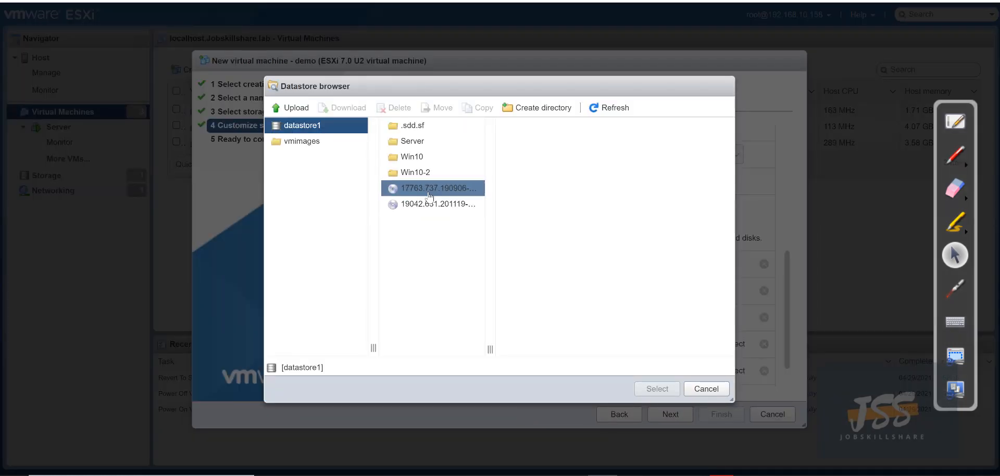
{"action": "left_click", "coordinate": [657, 388]}
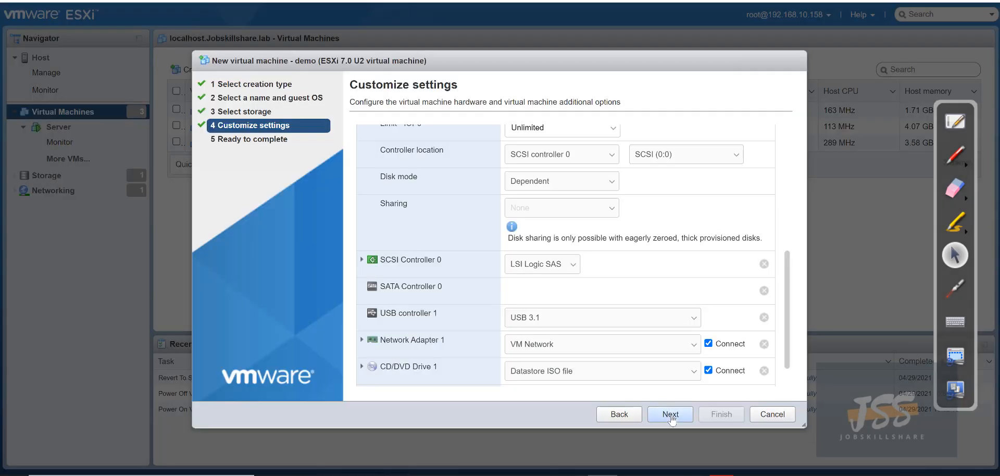
{"action": "left_click", "coordinate": [670, 414]}
{"action": "left_click", "coordinate": [721, 414]}
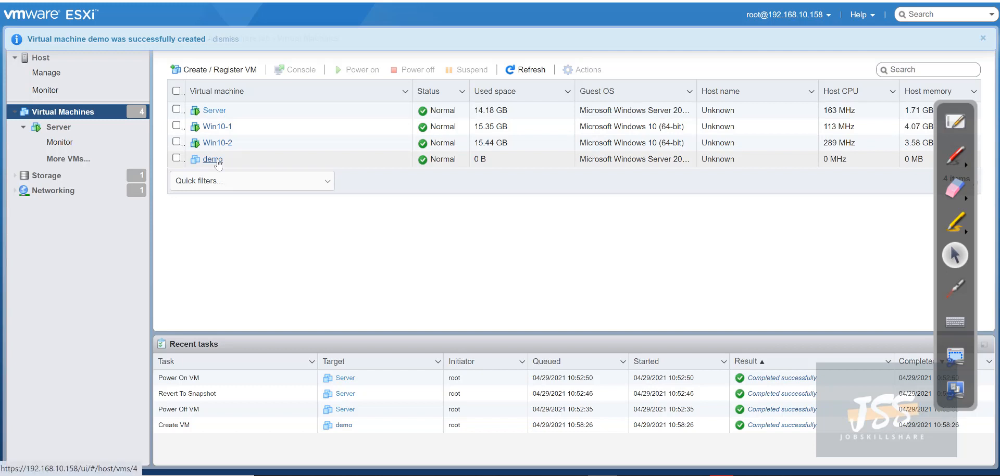
Delete the demo VM
{"action": "left_click", "coordinate": [176, 159]}
{"action": "right_click", "coordinate": [256, 211]}
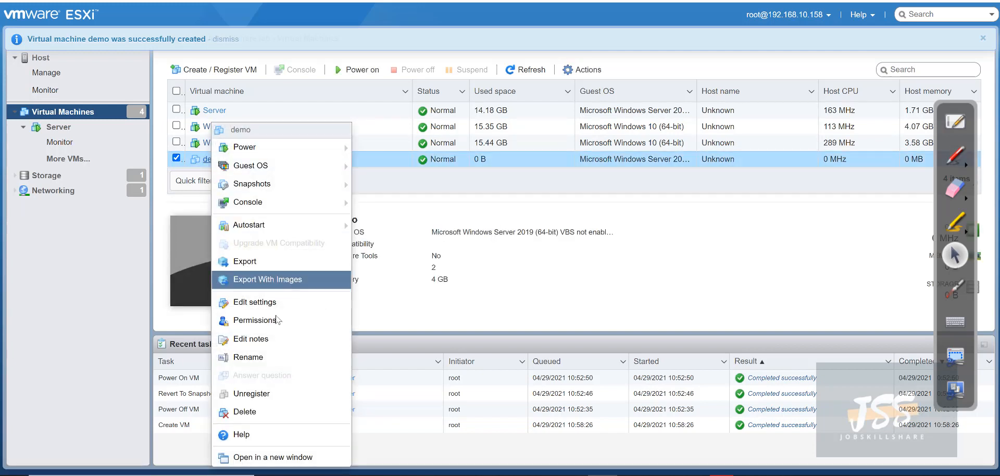
{"action": "left_click", "coordinate": [245, 411]}
{"action": "left_click", "coordinate": [570, 289]}
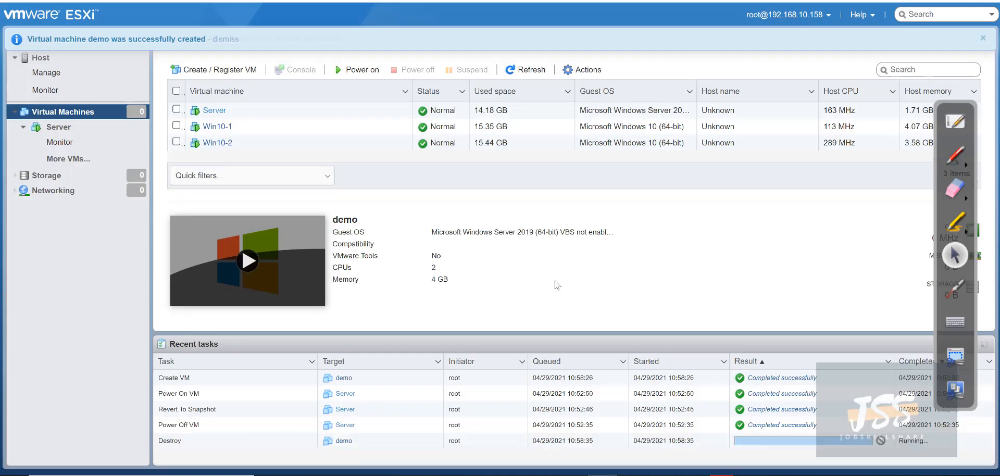
Open the Server VM's console in a browser tab
{"action": "left_click", "coordinate": [214, 110]}
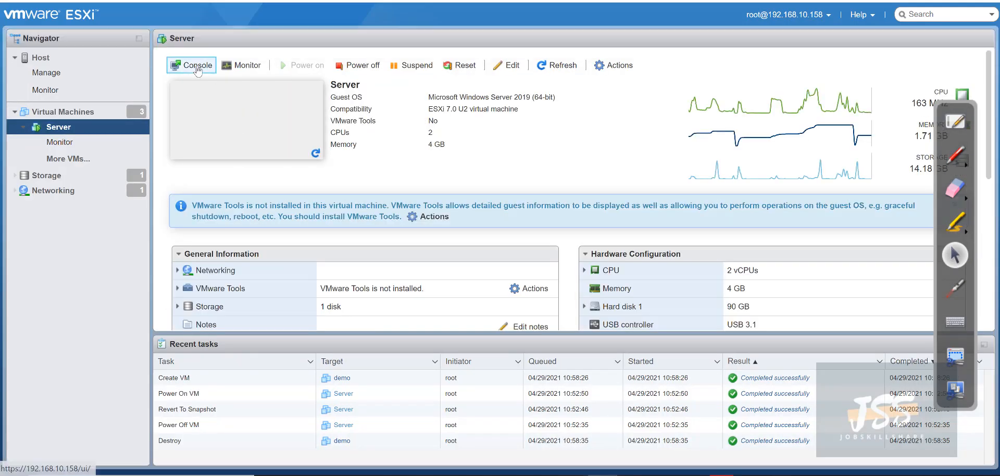
{"action": "left_click", "coordinate": [197, 70]}
{"action": "left_click", "coordinate": [206, 81]}
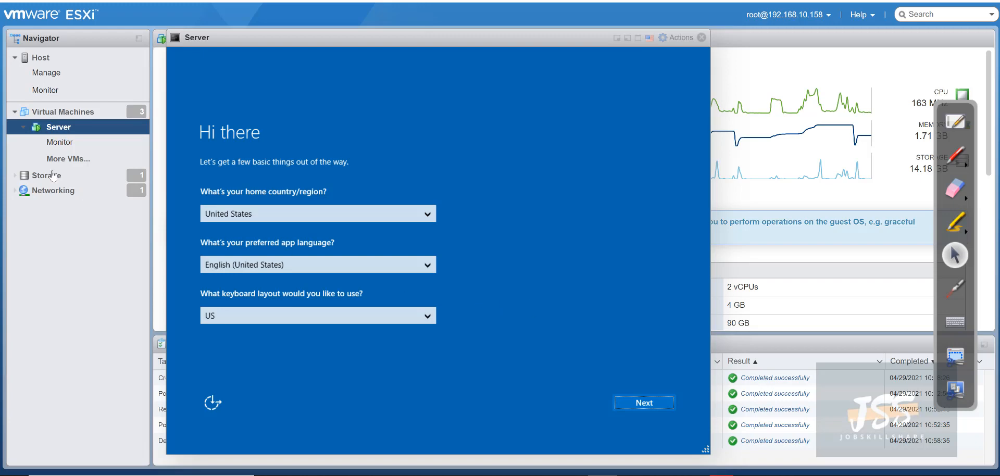
{"action": "right_click", "coordinate": [75, 128]}
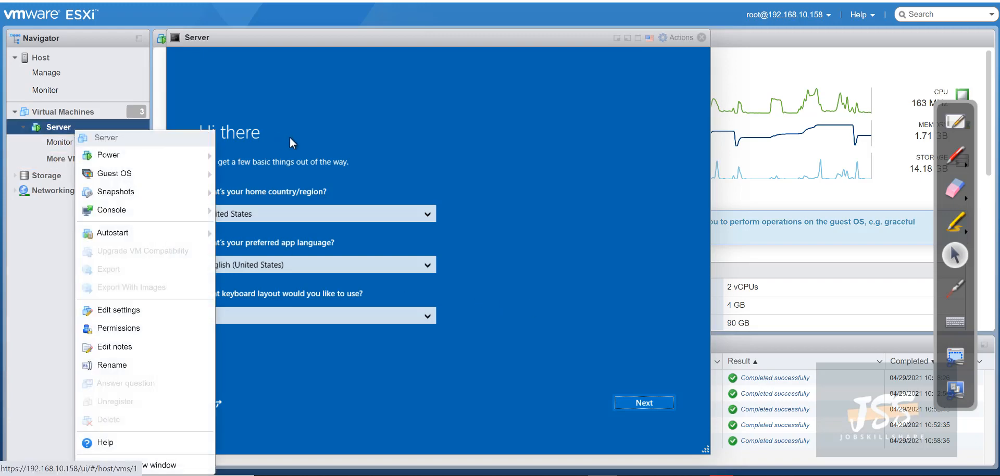
{"action": "left_click", "coordinate": [307, 118]}
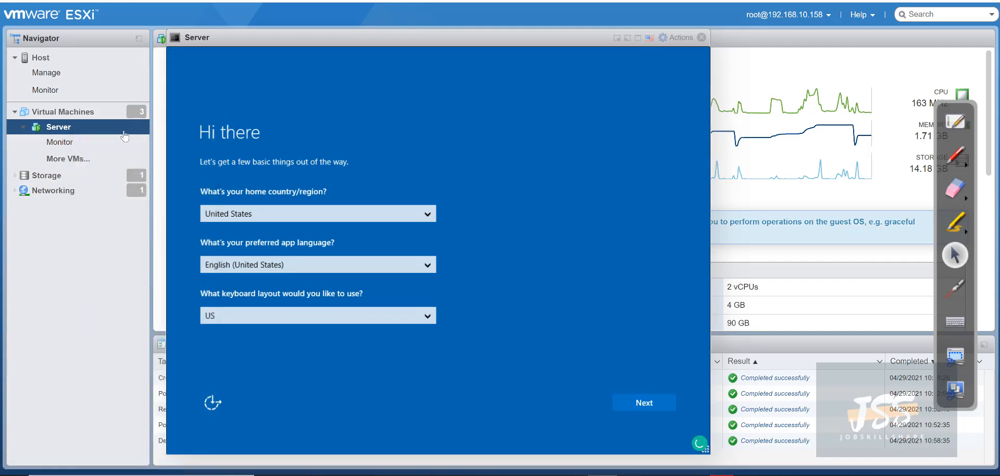
{"action": "right_click", "coordinate": [60, 132]}
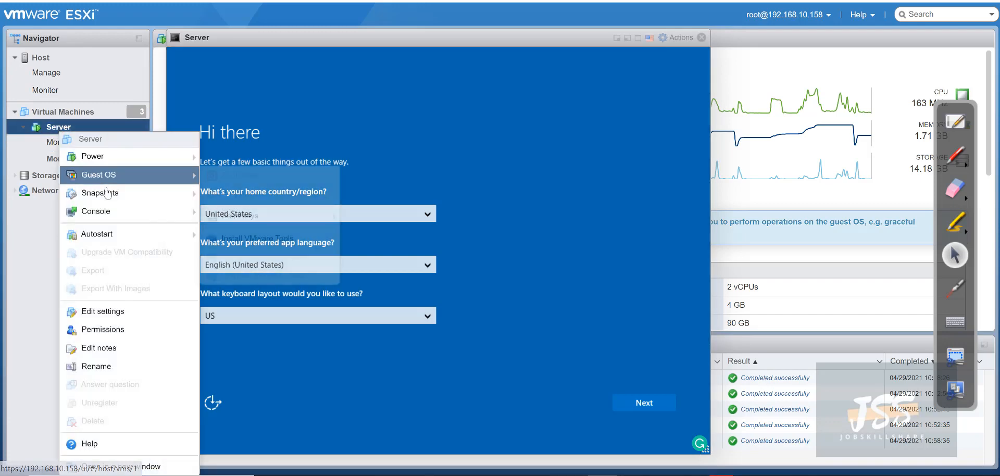
{"action": "mouse_move", "coordinate": [107, 194]}
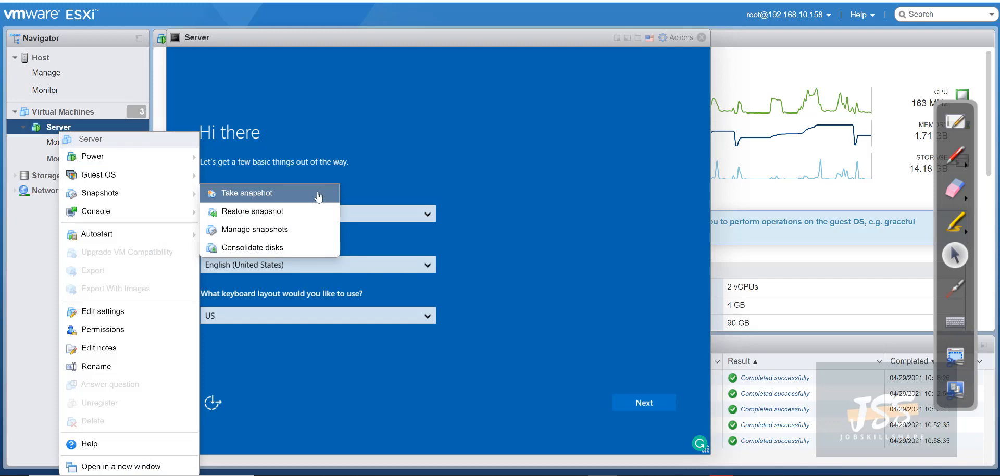
{"action": "left_click", "coordinate": [463, 128]}
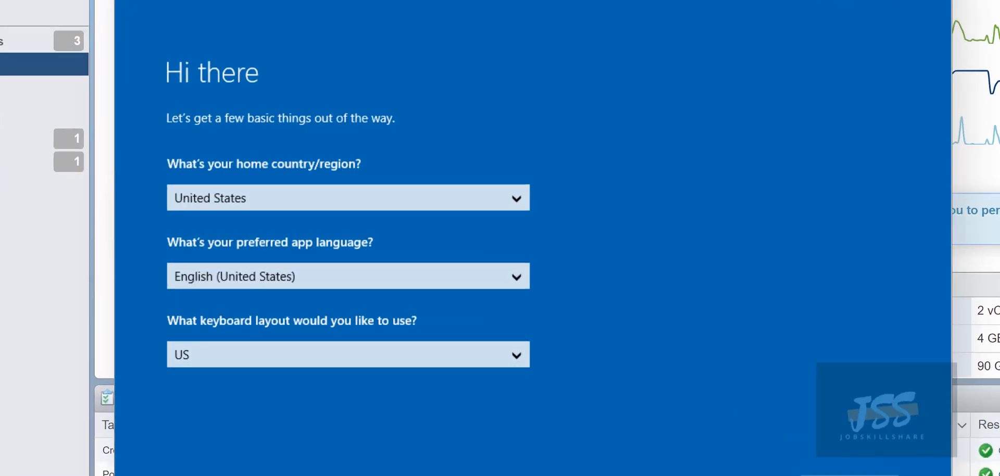
Accept region settings, set the Administrator password, then send Ctrl-Alt-Delete and sign in
{"action": "left_click", "coordinate": [639, 402]}
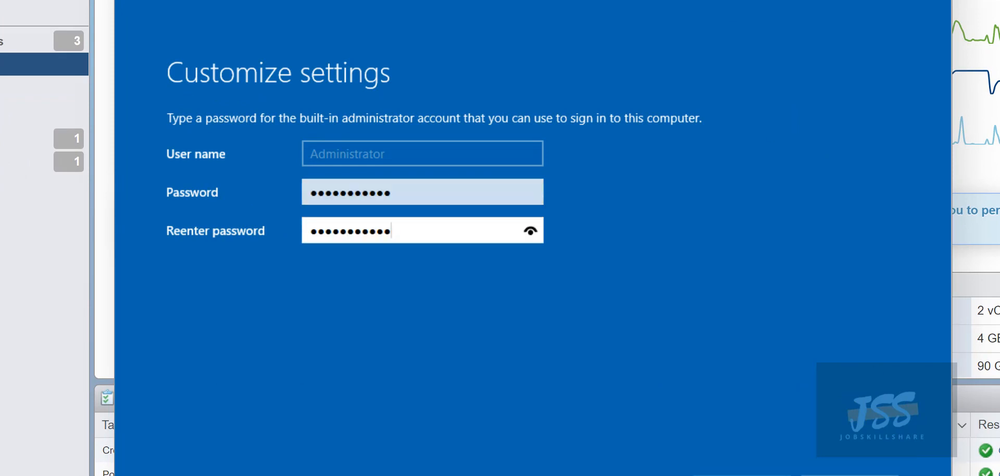
{"action": "left_click", "coordinate": [850, 474]}
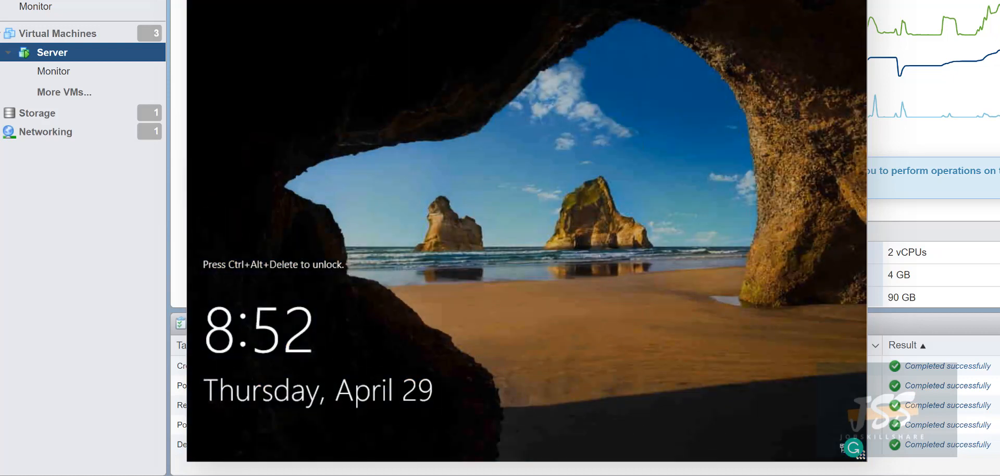
{"action": "left_click", "coordinate": [827, 1]}
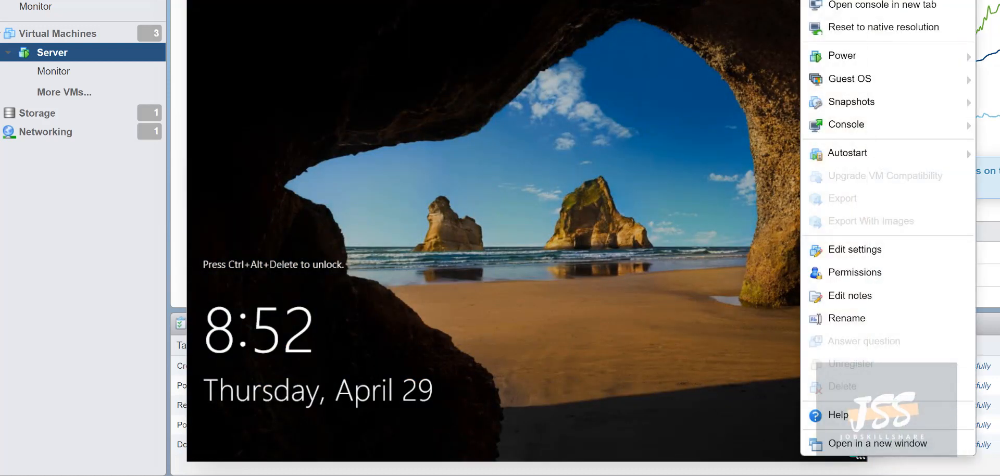
{"action": "mouse_move", "coordinate": [846, 79]}
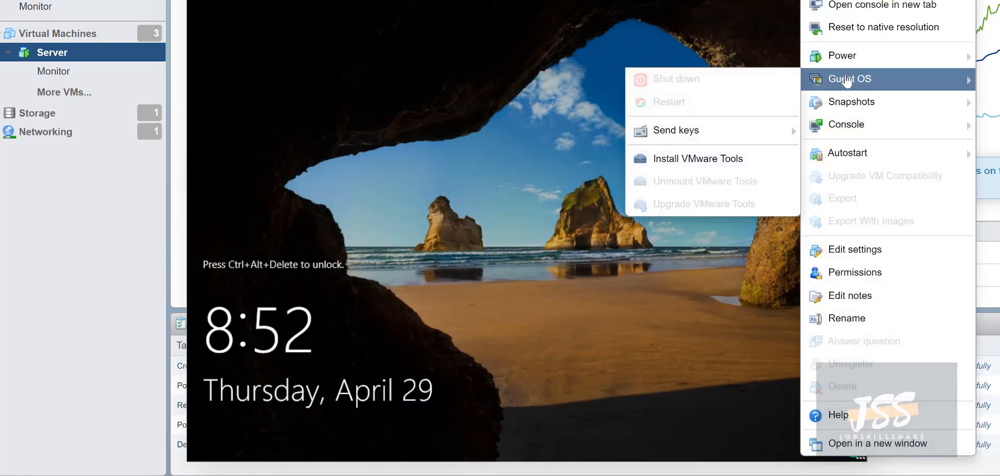
{"action": "mouse_move", "coordinate": [686, 131]}
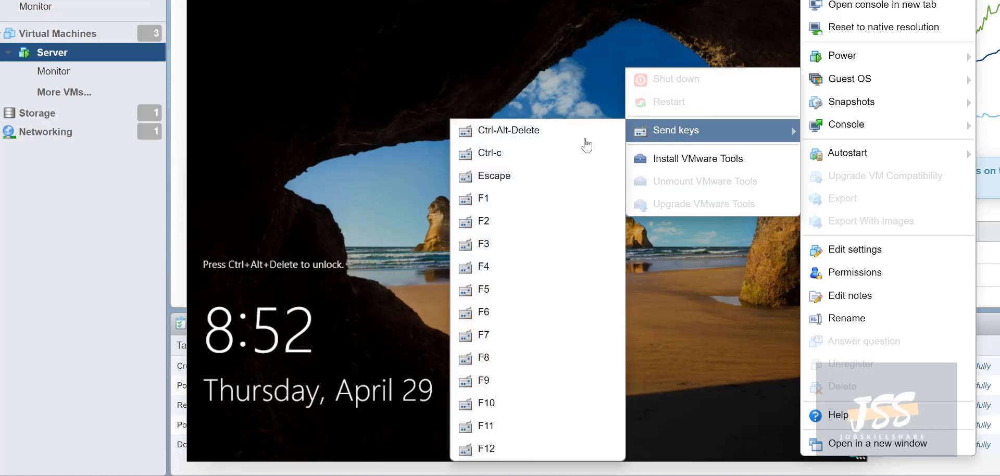
{"action": "left_click", "coordinate": [559, 144]}
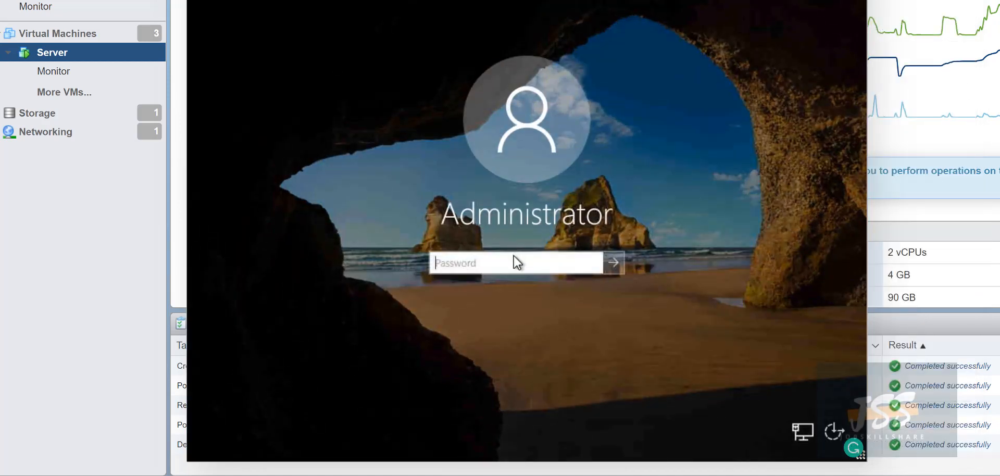
{"action": "type", "text": "******"}
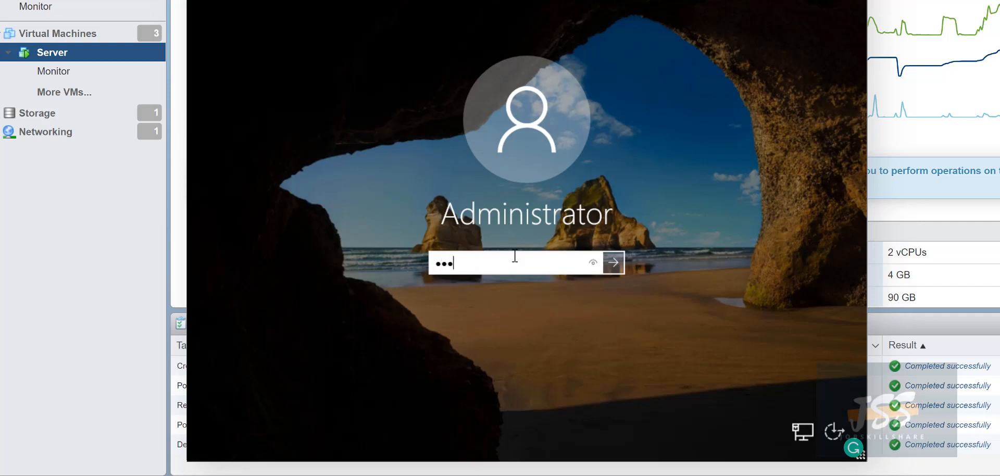
{"action": "key", "text": "Return"}
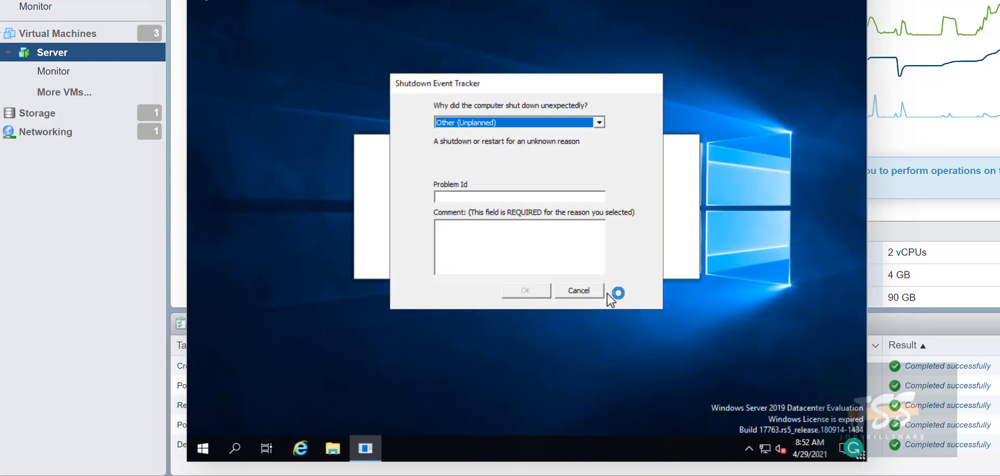
Cancel the Shutdown Event Tracker, try searching 'updates' and 'firew', then close the Windows Admin Center prompt
{"action": "left_click", "coordinate": [579, 290]}
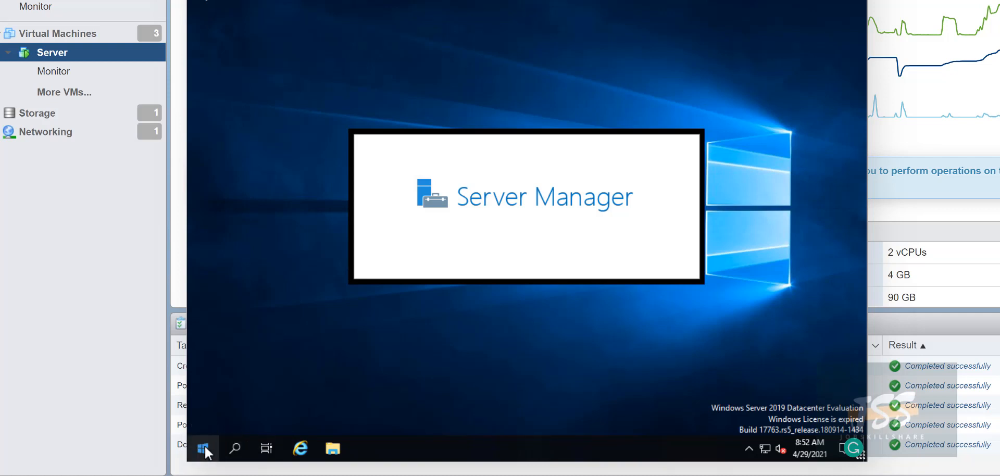
{"action": "left_click", "coordinate": [243, 450]}
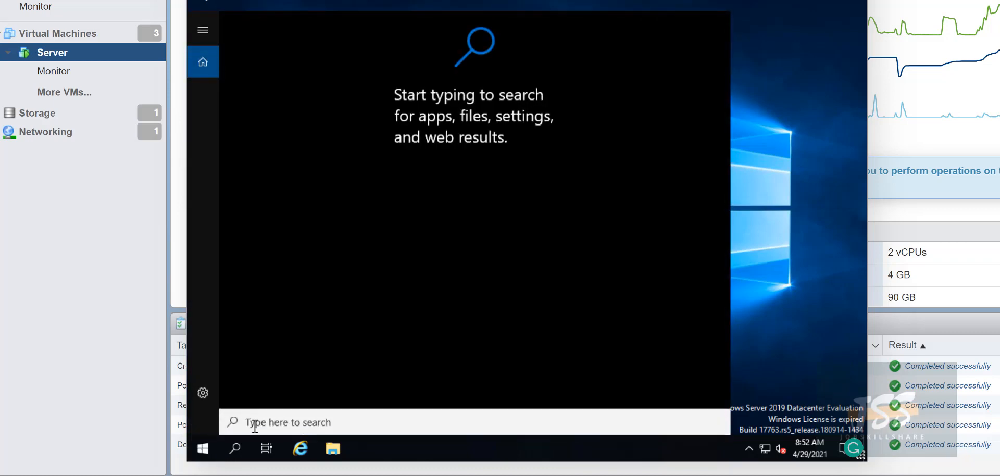
{"action": "type", "text": "updates"}
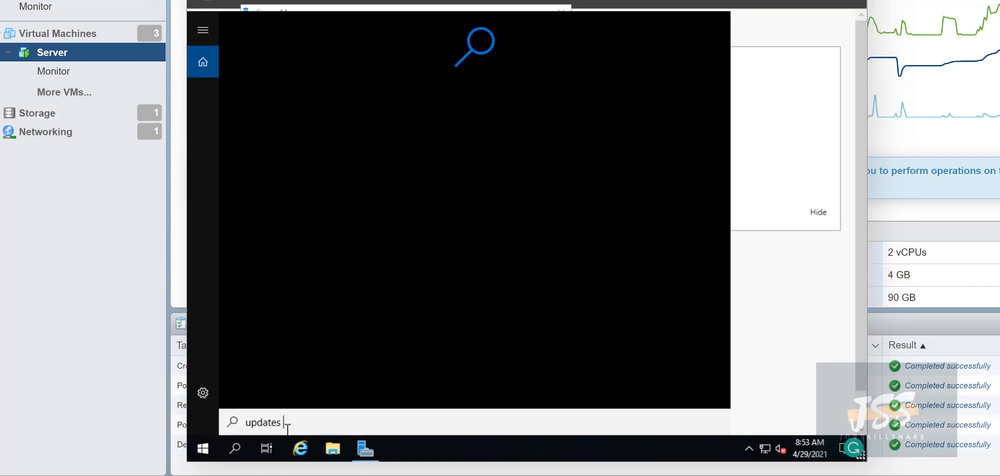
{"action": "key", "text": "BackSpace"}
{"action": "key", "text": "BackSpace"}
{"action": "key", "text": "BackSpace"}
{"action": "key", "text": "BackSpace"}
{"action": "key", "text": "BackSpace"}
{"action": "key", "text": "BackSpace"}
{"action": "key", "text": "BackSpace"}
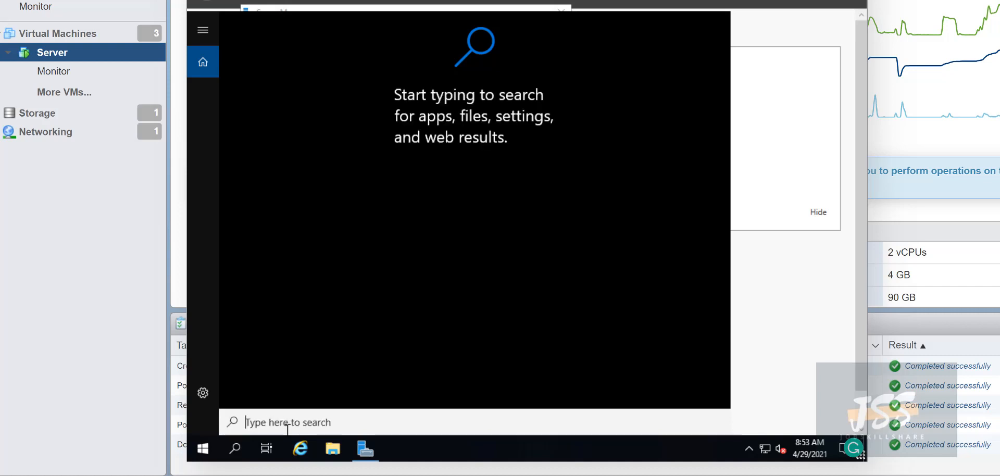
{"action": "type", "text": "firewall"}
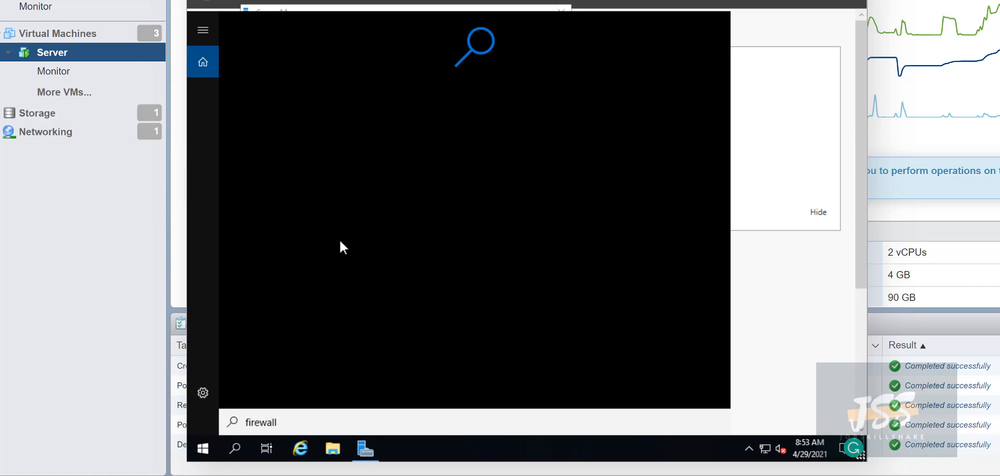
{"action": "left_click", "coordinate": [768, 303]}
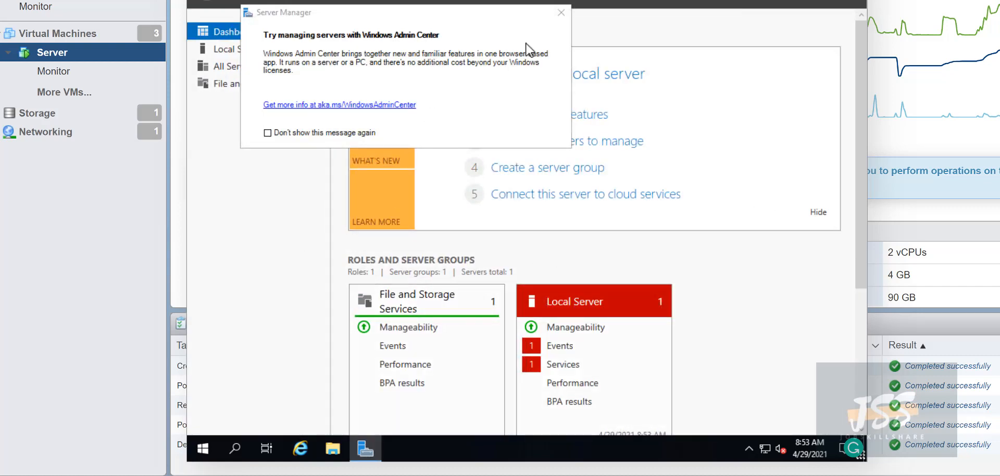
{"action": "left_click", "coordinate": [561, 13]}
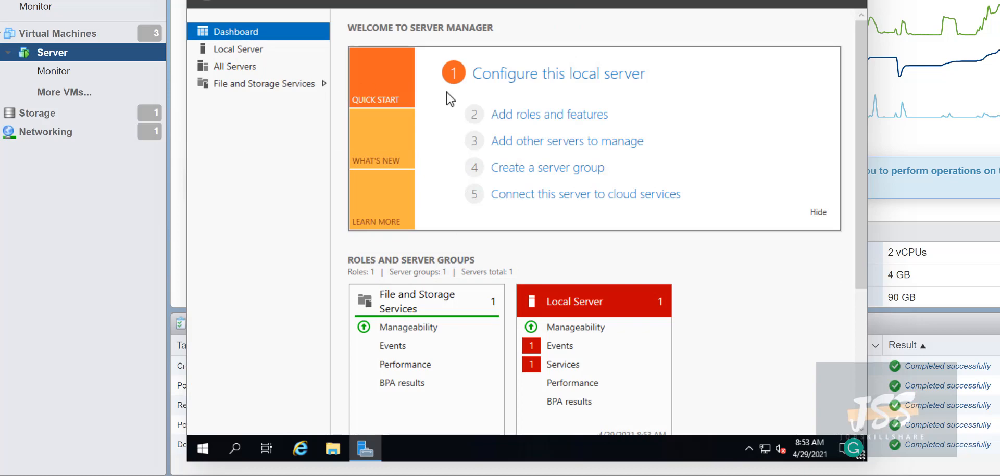
Restart the server from the Start quick-links power options, confirming the restart reason
{"action": "right_click", "coordinate": [200, 451]}
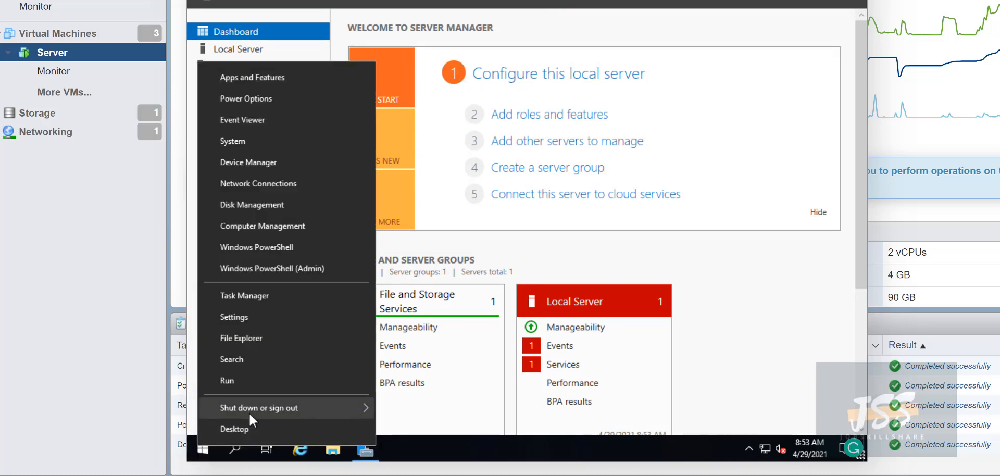
{"action": "mouse_move", "coordinate": [249, 412]}
{"action": "left_click", "coordinate": [411, 417]}
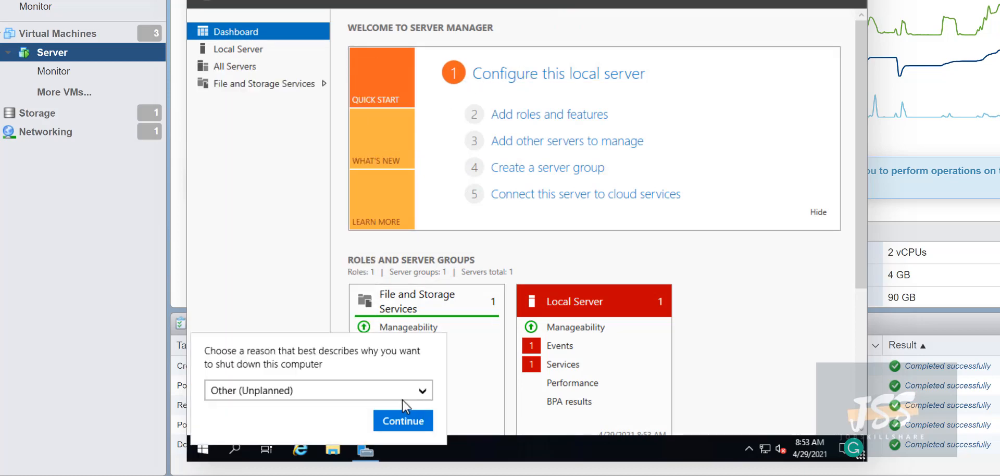
{"action": "left_click", "coordinate": [394, 415]}
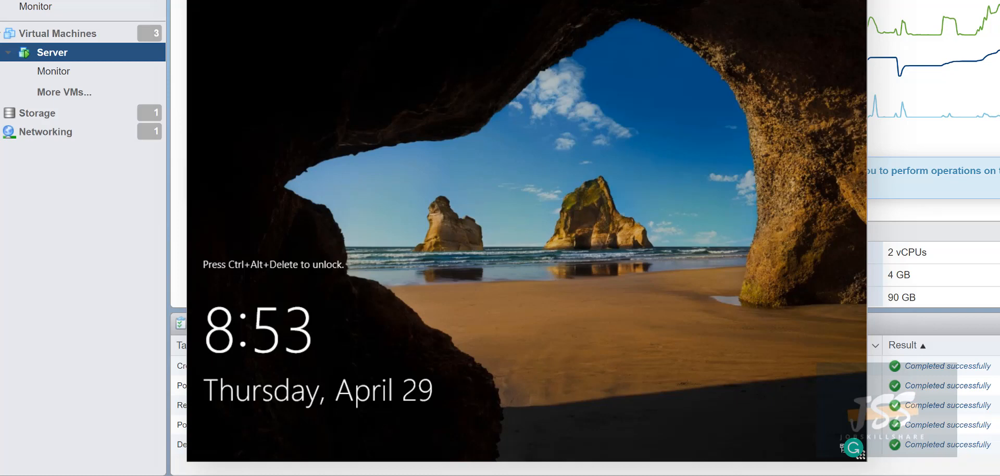
Send Ctrl-Alt-Delete and sign in as Administrator, re-entering the password after the error
{"action": "left_click", "coordinate": [837, 1]}
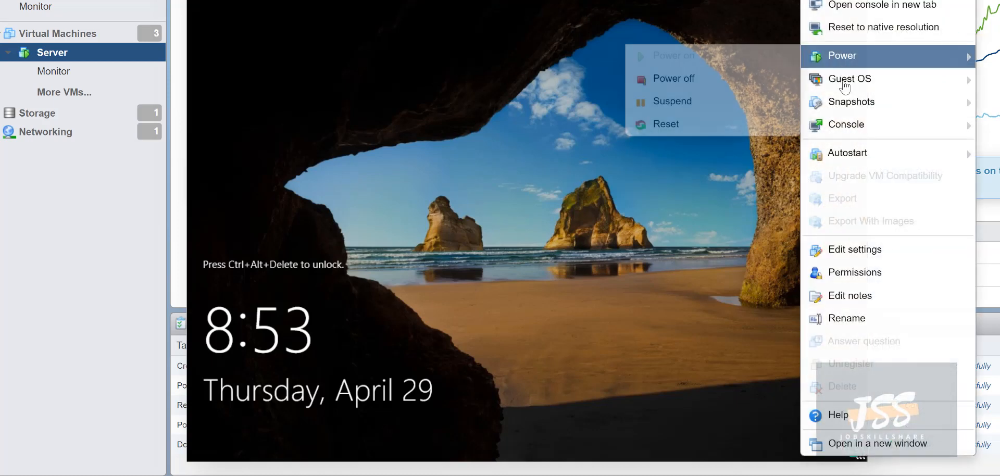
{"action": "mouse_move", "coordinate": [844, 83]}
{"action": "mouse_move", "coordinate": [721, 129]}
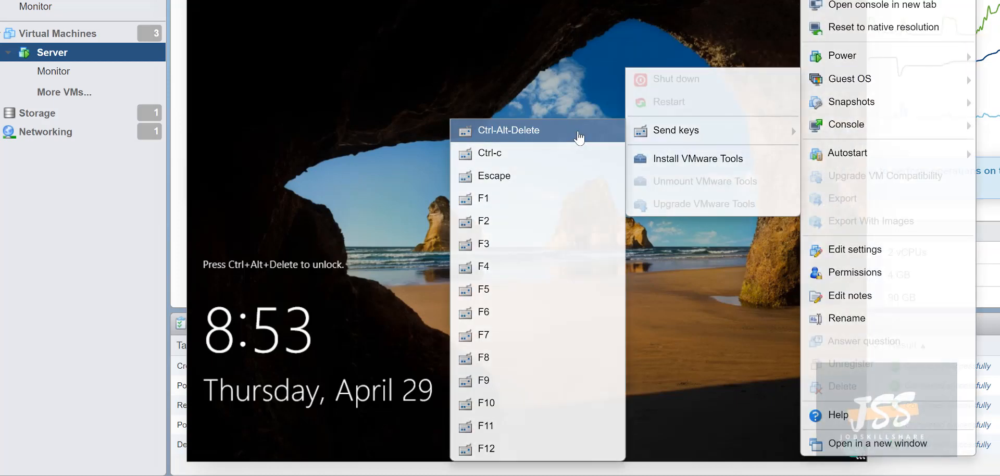
{"action": "left_click", "coordinate": [575, 130]}
{"action": "left_click", "coordinate": [524, 268]}
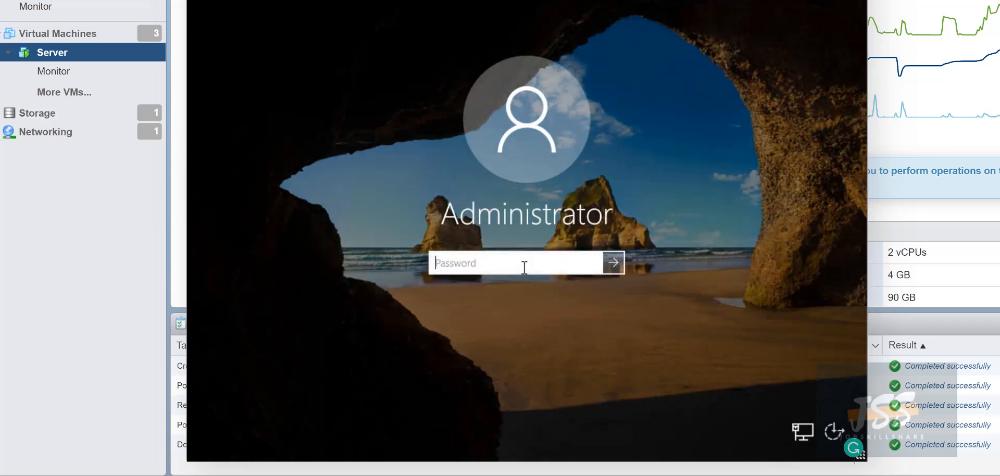
{"action": "type", "text": "••••••••••"}
{"action": "key", "text": "Return"}
{"action": "left_click", "coordinate": [547, 295]}
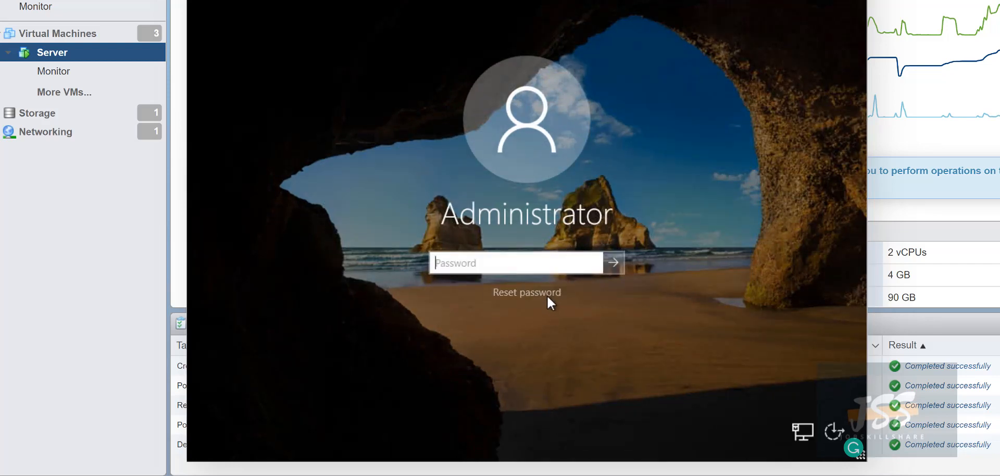
{"action": "type", "text": "••••••••••"}
{"action": "key", "text": "Return"}
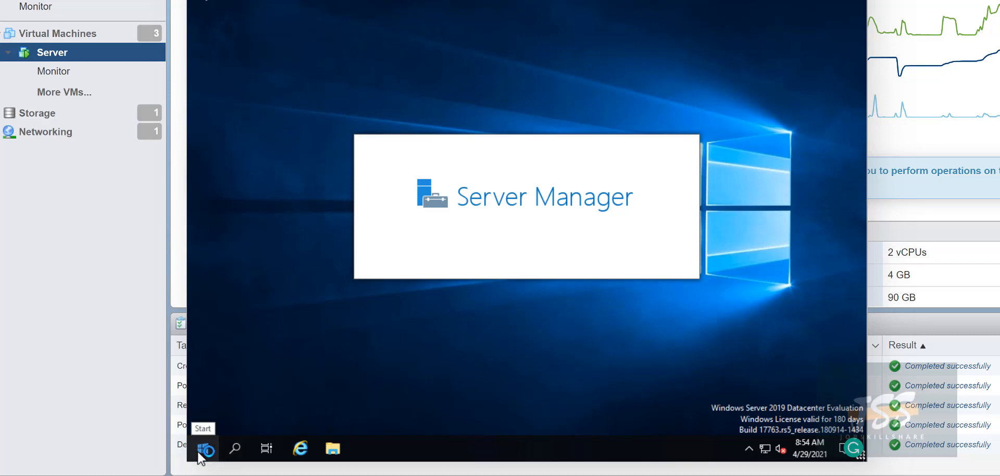
Search 'updates' and open the Check for updates settings page
{"action": "left_click", "coordinate": [234, 451]}
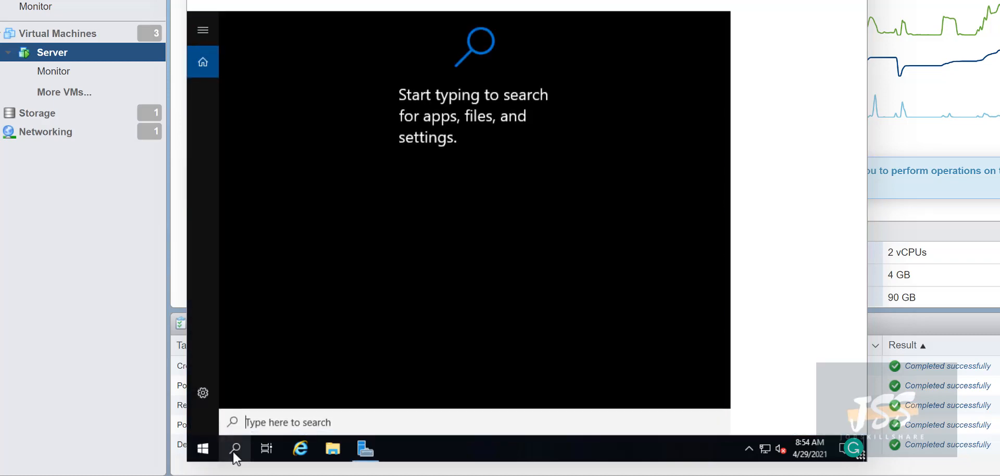
{"action": "type", "text": "updates"}
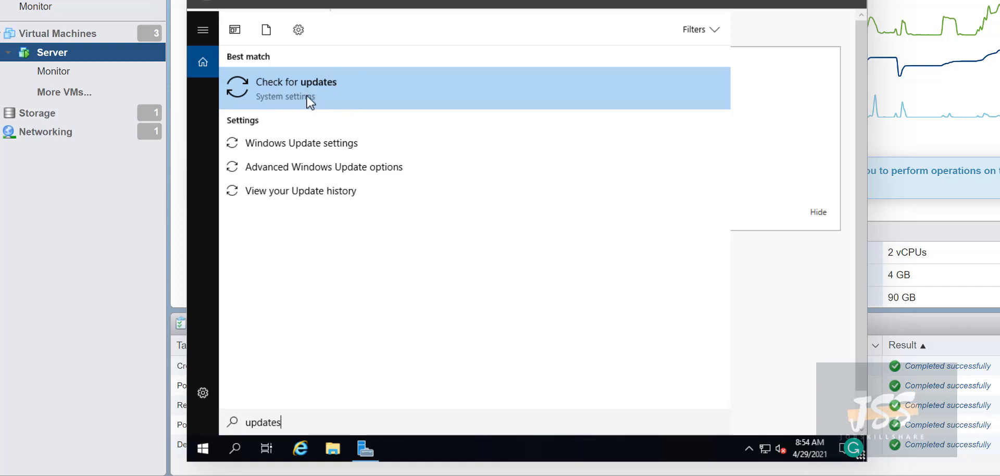
{"action": "left_click", "coordinate": [283, 94]}
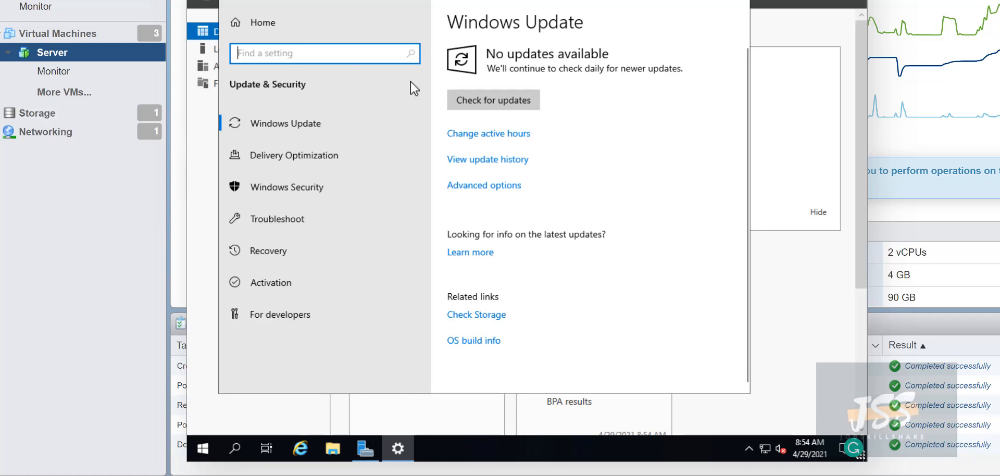
Check for updates and review the 1809 cumulative update in the list
{"action": "left_click", "coordinate": [474, 104]}
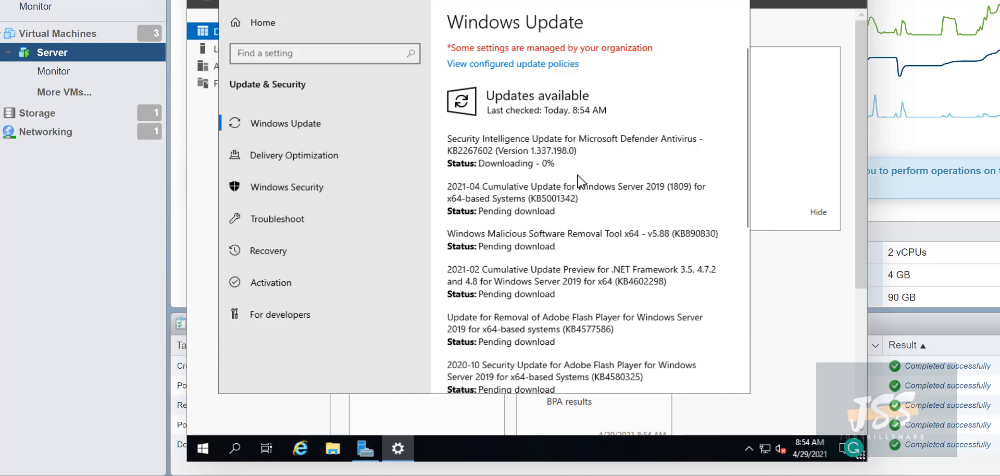
{"action": "scroll", "coordinate": [566, 172], "scroll_direction": "down", "scroll_amount": 2}
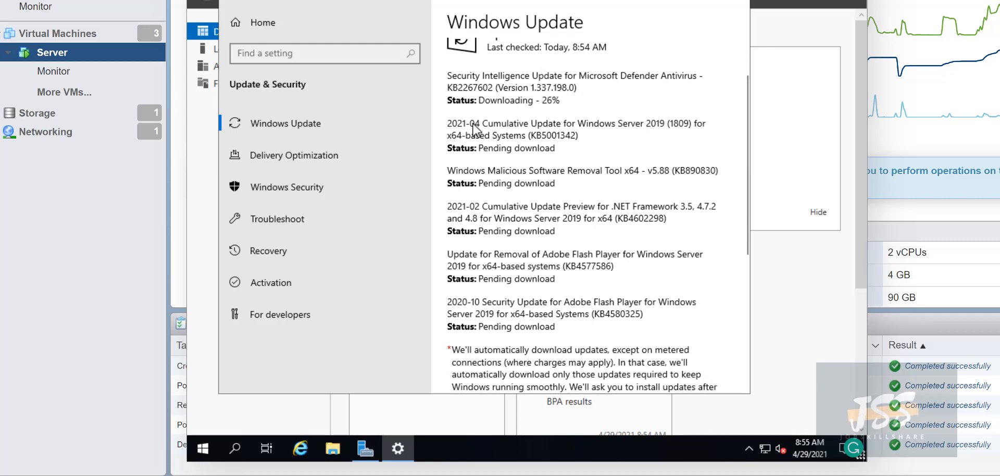
{"action": "left_click_drag", "start_coordinate": [474, 124], "coordinate": [641, 123]}
{"action": "left_click_drag", "start_coordinate": [685, 124], "coordinate": [669, 125]}
{"action": "left_click", "coordinate": [684, 124]}
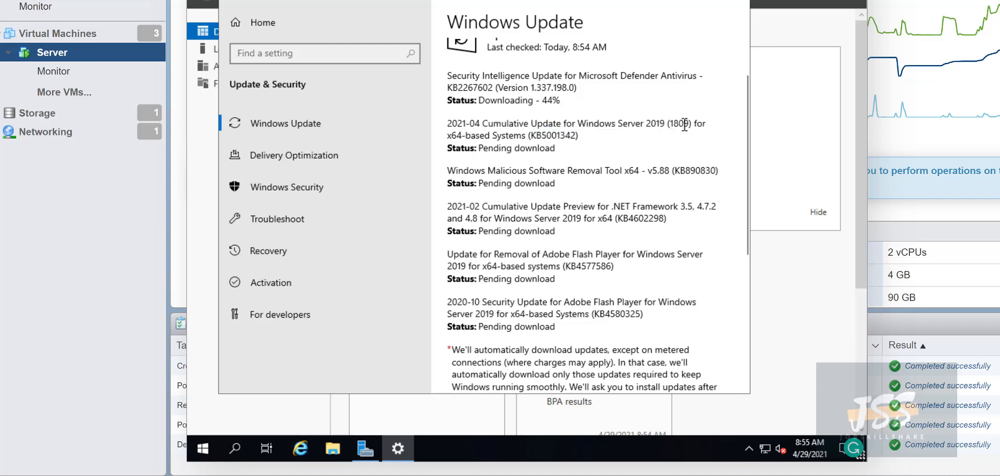
Open System from the Start quick links and scroll to the Windows specifications
{"action": "left_click", "coordinate": [211, 447]}
{"action": "right_click", "coordinate": [211, 450]}
{"action": "left_click", "coordinate": [288, 142]}
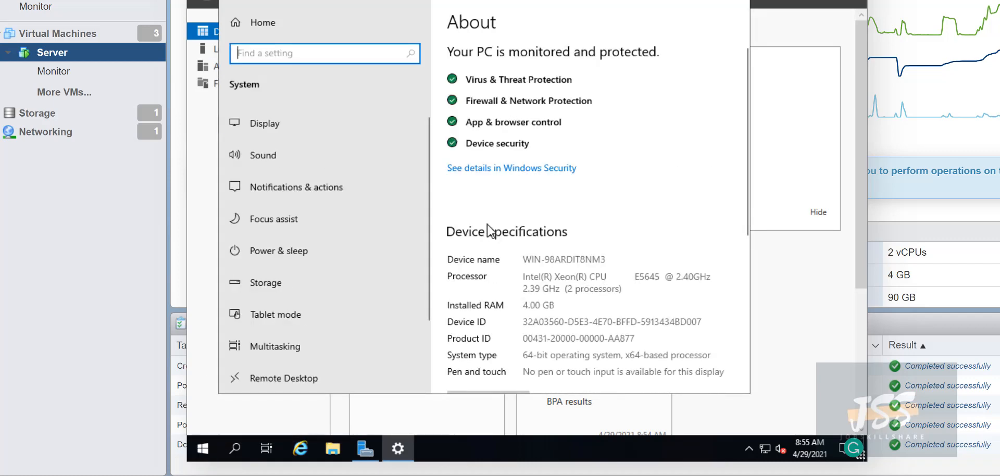
{"action": "scroll", "coordinate": [573, 241], "scroll_direction": "down", "scroll_amount": 3}
{"action": "scroll", "coordinate": [598, 369], "scroll_direction": "down", "scroll_amount": 2}
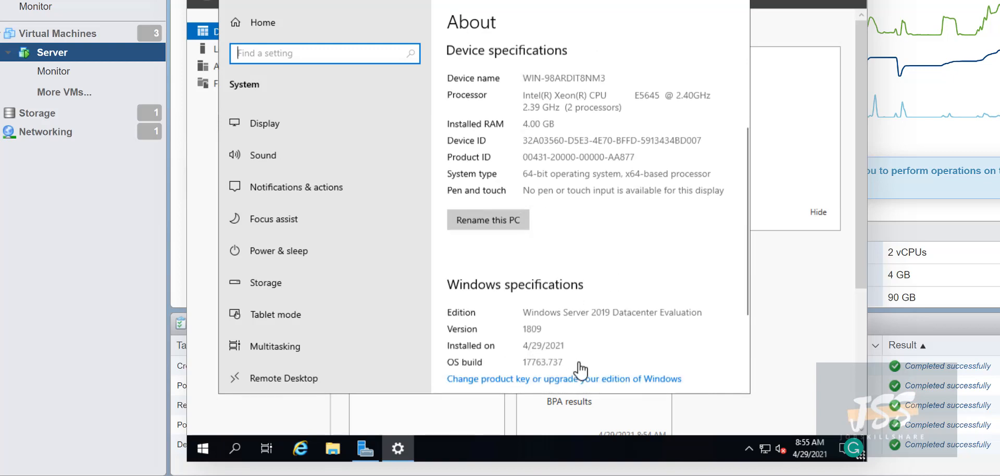
{"action": "left_click", "coordinate": [521, 325]}
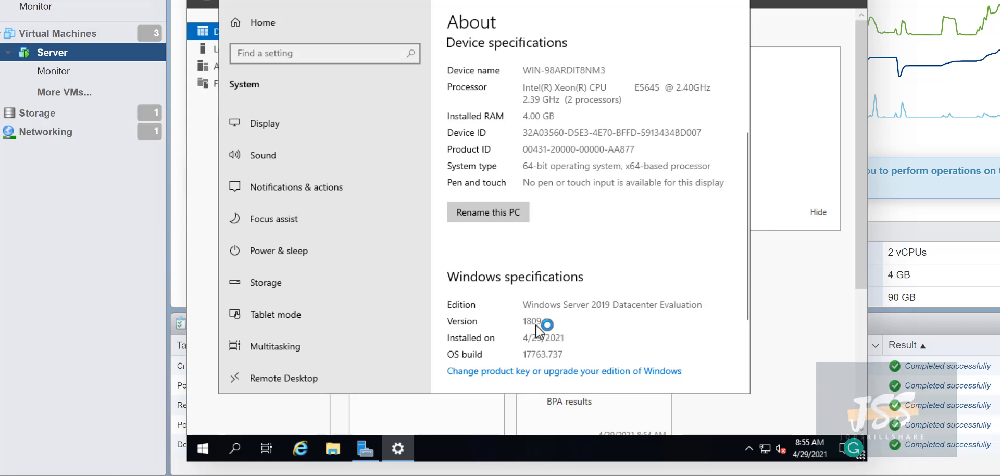
Close Settings and dismiss the Windows Admin Center notice
{"action": "left_click", "coordinate": [683, 3]}
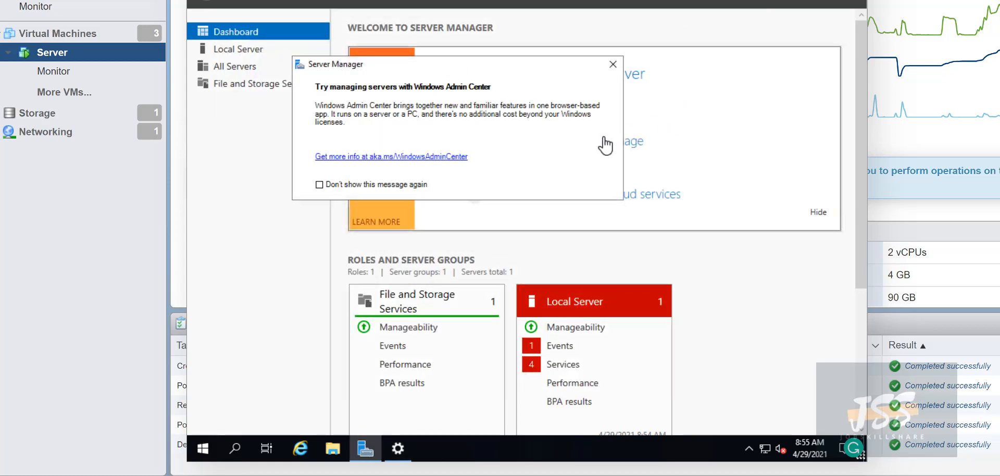
{"action": "left_click", "coordinate": [623, 41]}
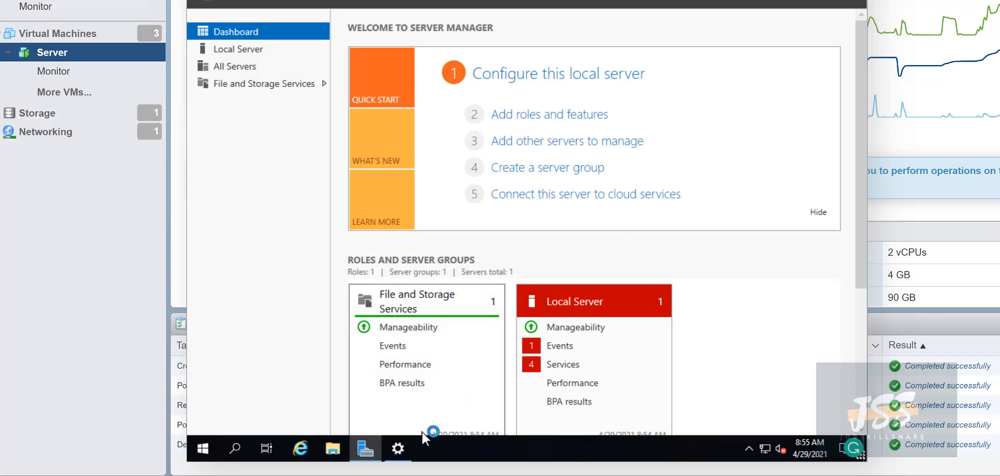
{"action": "left_click", "coordinate": [397, 446]}
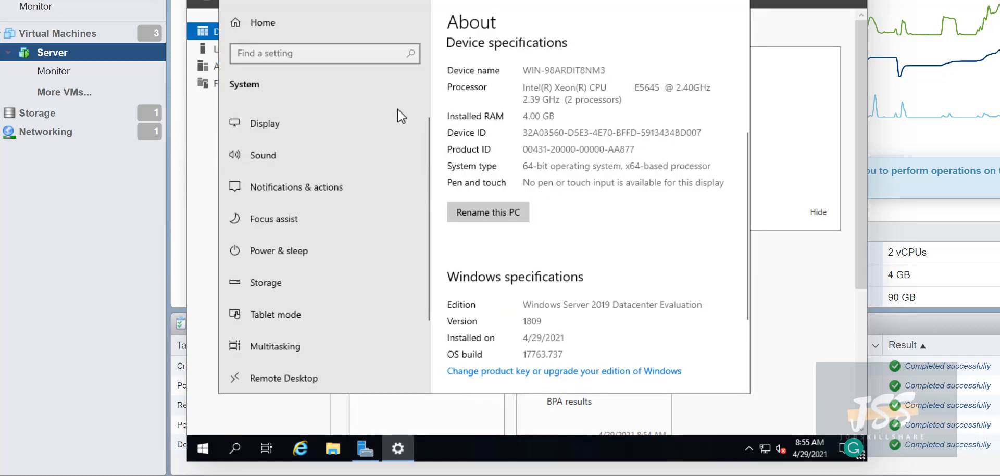
Search 'updates' to reopen Windows Update and check the Defender update at 75%
{"action": "left_click", "coordinate": [235, 449]}
{"action": "type", "text": "updates"}
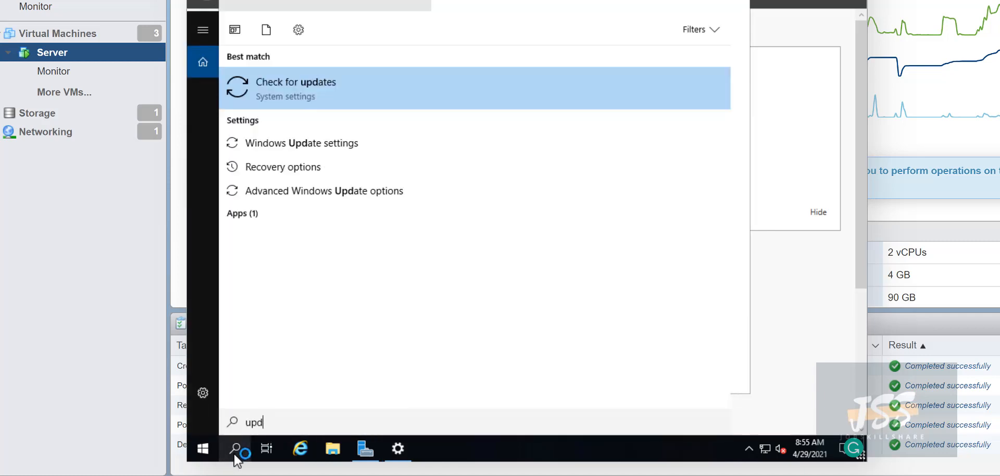
{"action": "left_click", "coordinate": [434, 99]}
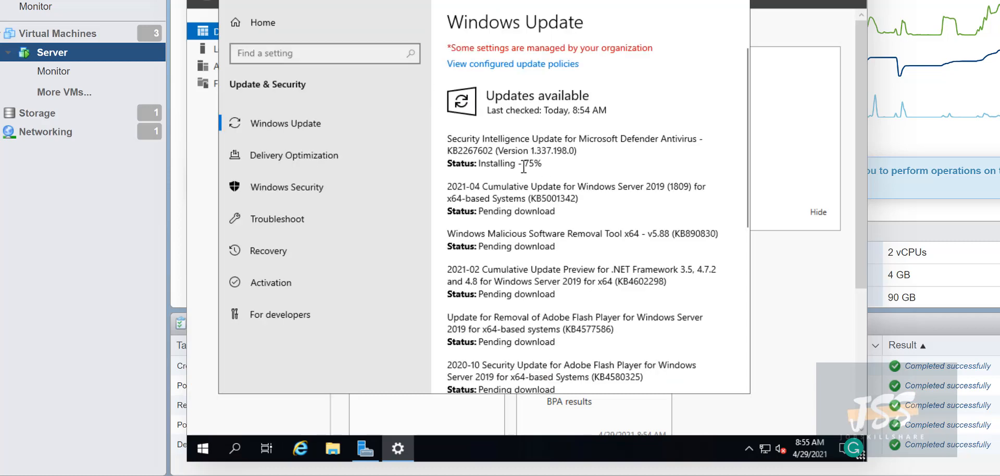
{"action": "double_click", "coordinate": [523, 164]}
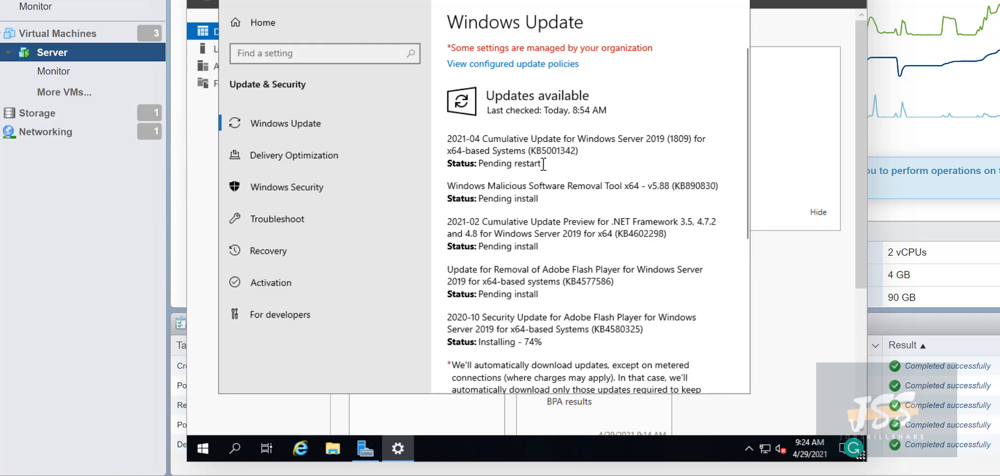
Review the Pending restart status and restart the server now to finish installing updates
{"action": "left_click_drag", "start_coordinate": [543, 163], "coordinate": [473, 167]}
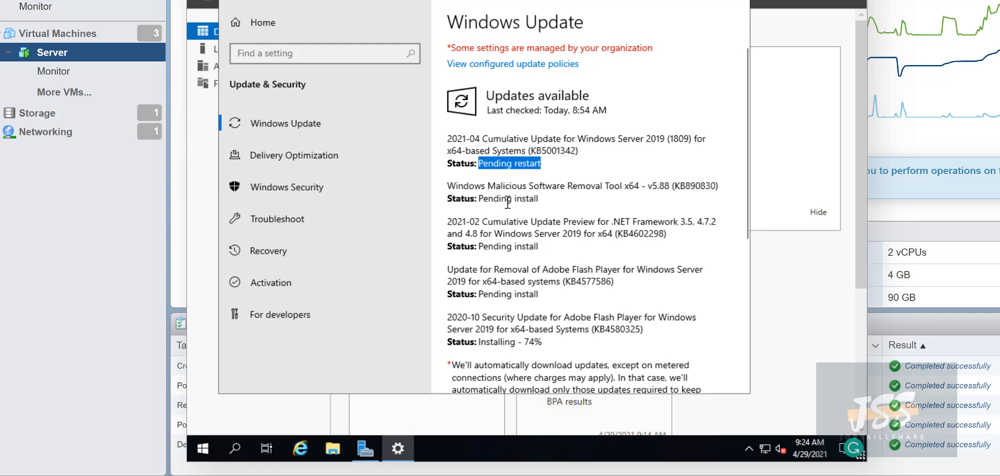
{"action": "scroll", "coordinate": [507, 203], "scroll_direction": "down", "scroll_amount": 3}
{"action": "left_click_drag", "start_coordinate": [543, 280], "coordinate": [477, 281]}
{"action": "scroll", "coordinate": [483, 279], "scroll_direction": "up", "scroll_amount": 1}
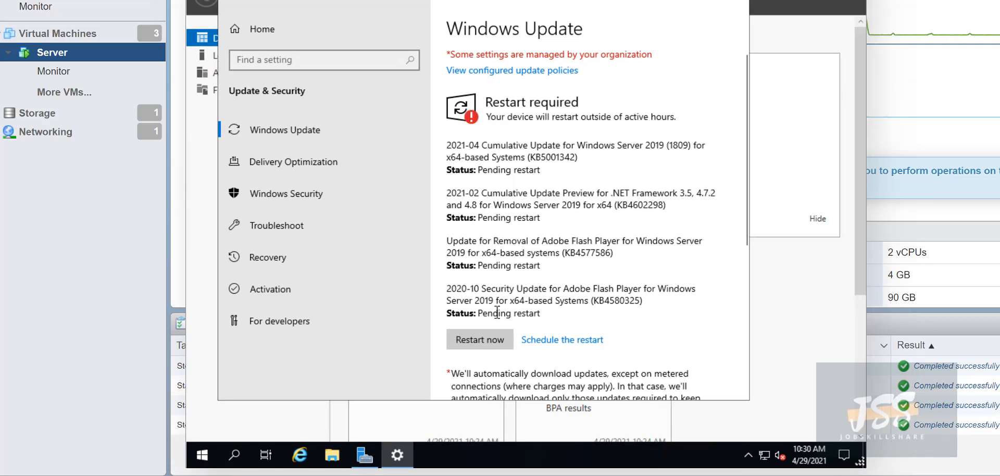
{"action": "left_click", "coordinate": [489, 346]}
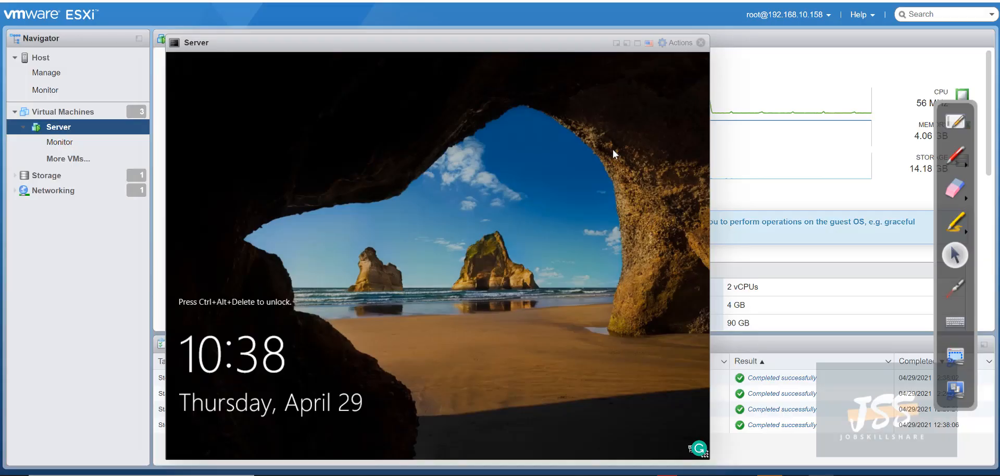
Send Ctrl-Alt-Delete to the restarted VM and sign in with the Administrator password
{"action": "left_click", "coordinate": [676, 45]}
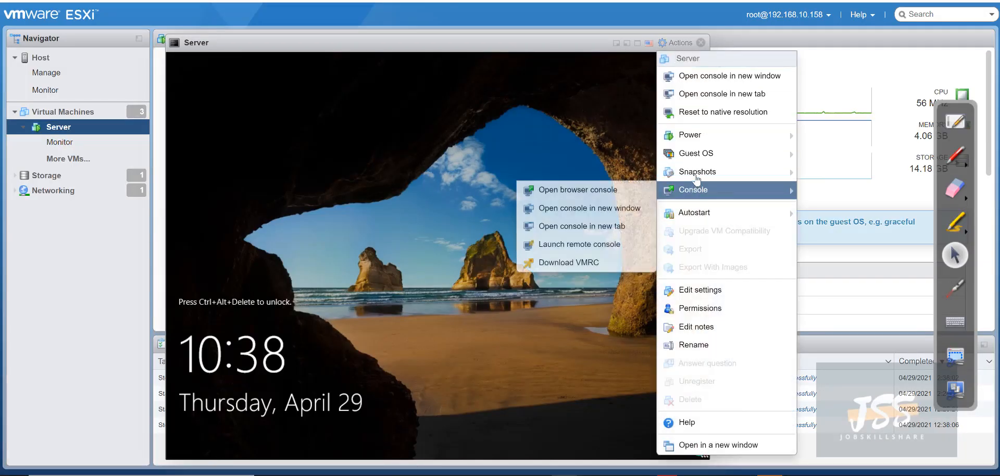
{"action": "mouse_move", "coordinate": [693, 165]}
{"action": "mouse_move", "coordinate": [557, 197]}
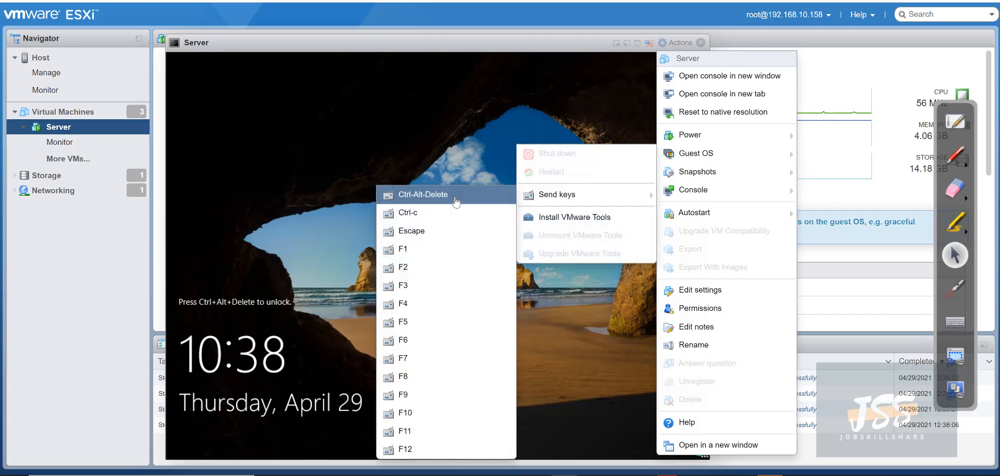
{"action": "left_click", "coordinate": [463, 201]}
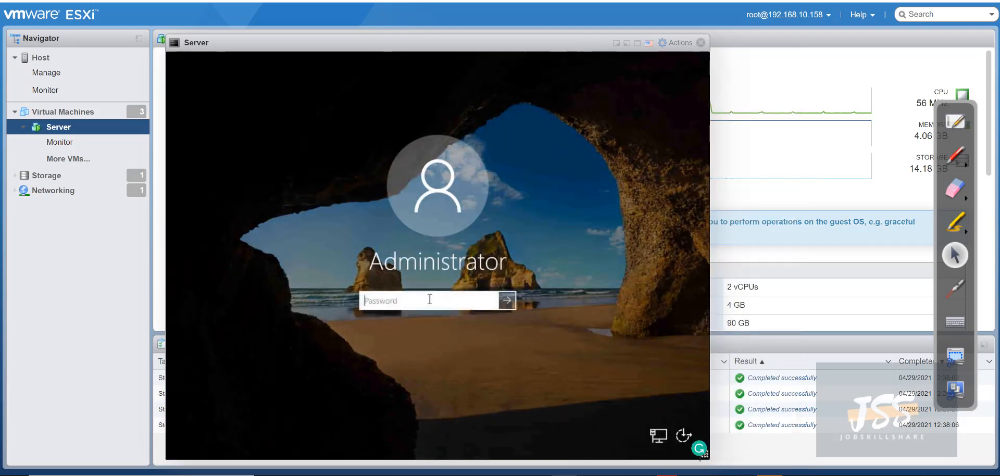
{"action": "type", "text": "****"}
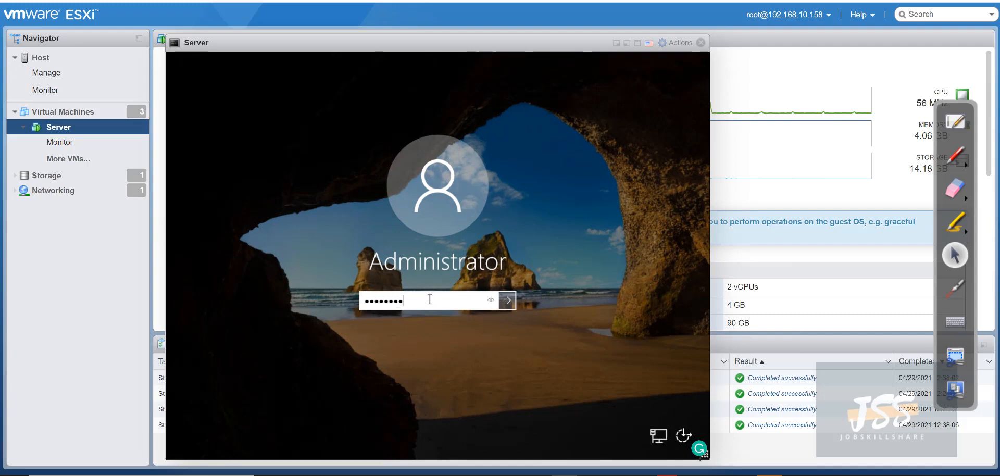
{"action": "key", "text": "Return"}
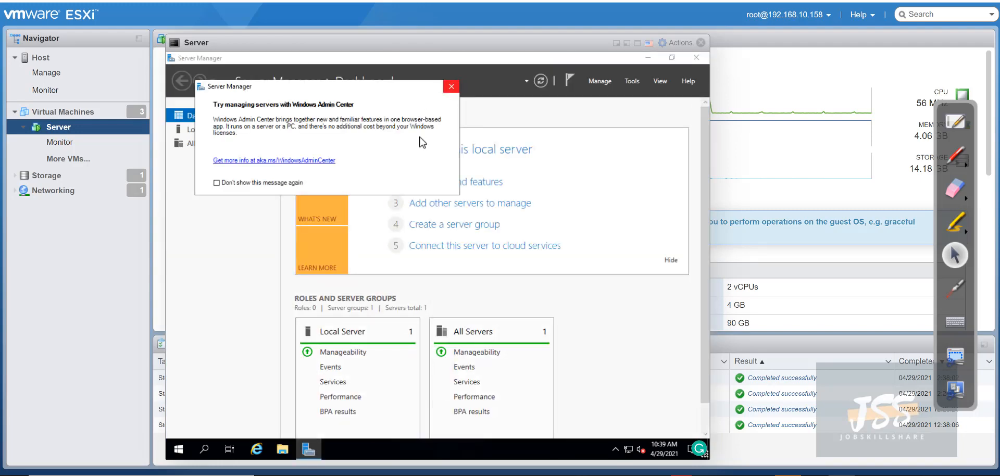
Dismiss the Admin Center notice and open Windows Defender Firewall by searching 'fire'
{"action": "left_click", "coordinate": [451, 86]}
{"action": "left_click", "coordinate": [210, 443]}
{"action": "type", "text": "fire"}
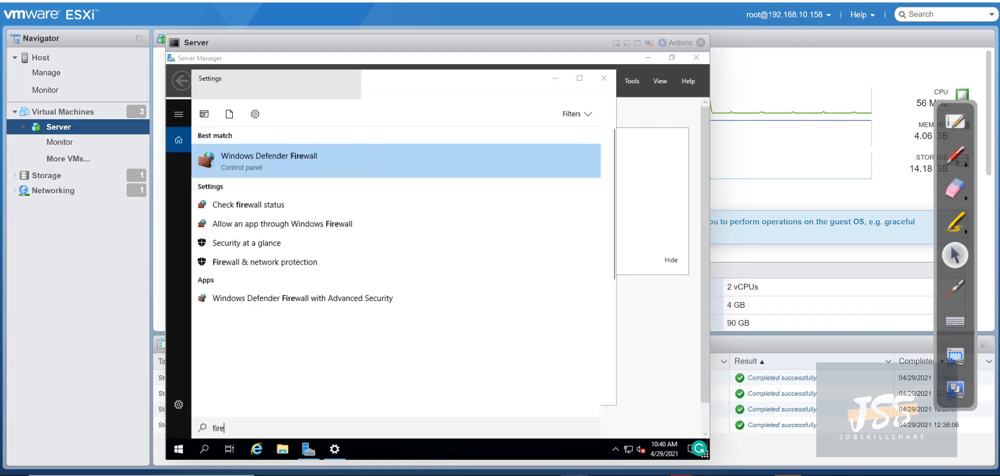
{"action": "left_click", "coordinate": [306, 155]}
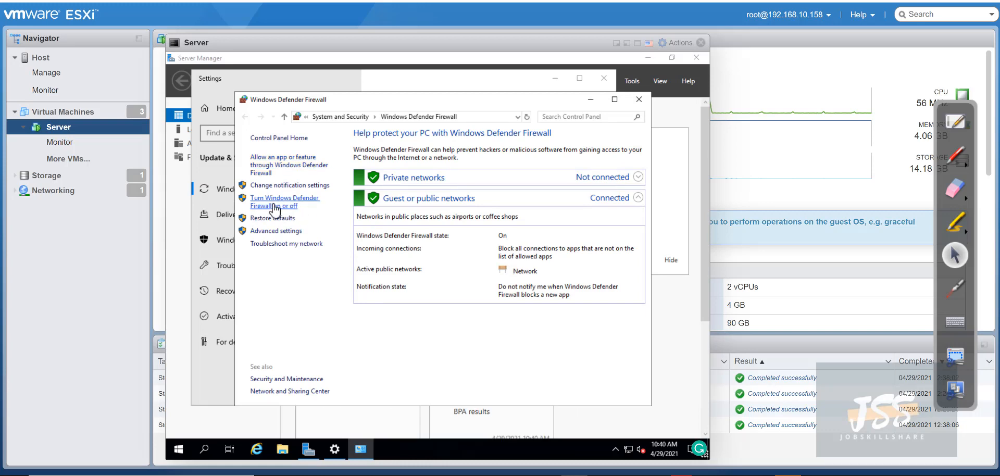
Turn the firewall off for both private and public networks and confirm
{"action": "left_click", "coordinate": [265, 209]}
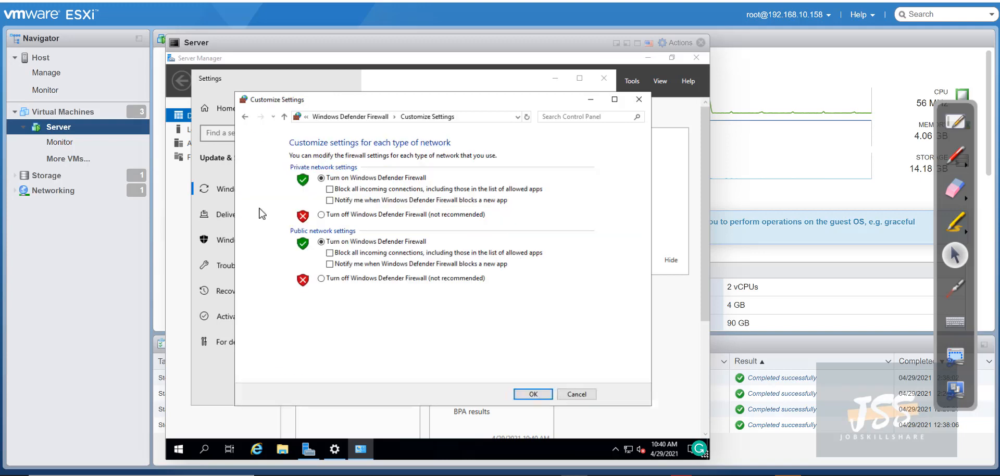
{"action": "left_click", "coordinate": [322, 214]}
{"action": "left_click", "coordinate": [323, 278]}
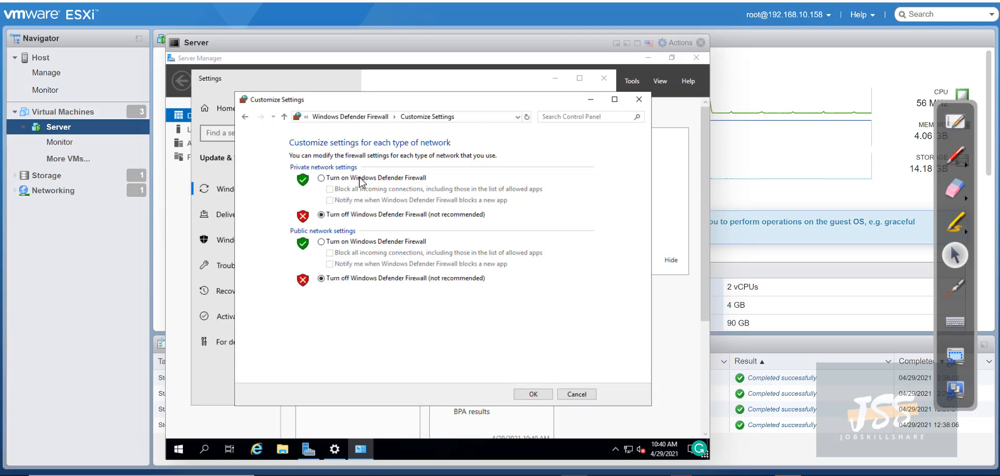
{"action": "left_click", "coordinate": [529, 396]}
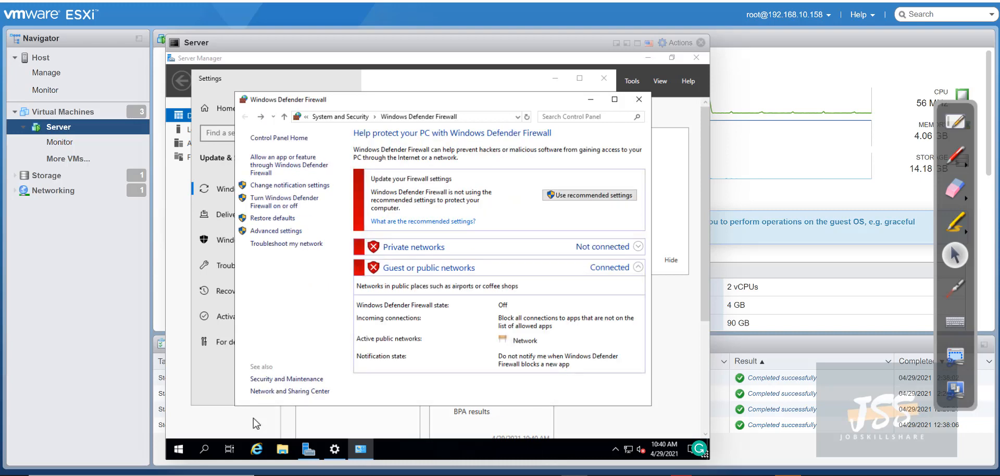
{"action": "right_click", "coordinate": [178, 449]}
Open the server's About system page and check the current computer name
{"action": "left_click", "coordinate": [223, 203]}
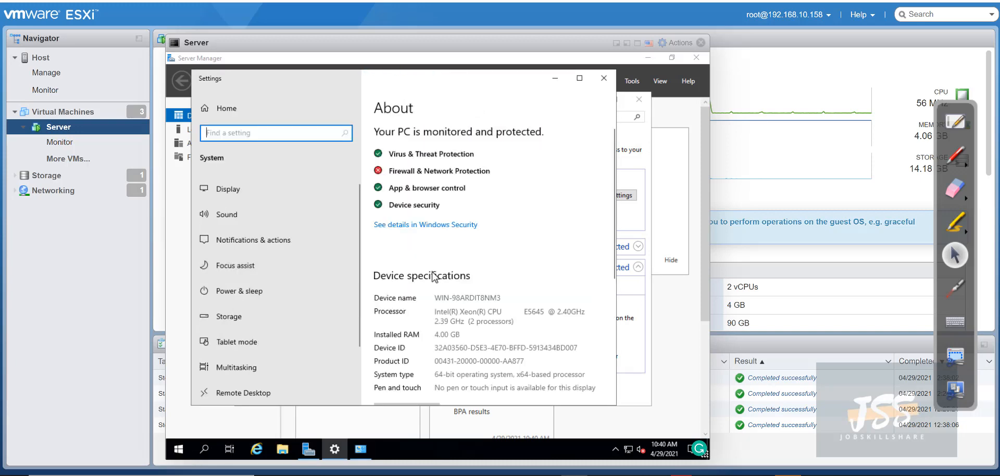
{"action": "left_click_drag", "start_coordinate": [448, 298], "coordinate": [557, 301]}
{"action": "scroll", "coordinate": [423, 311], "scroll_direction": "down", "scroll_amount": 4}
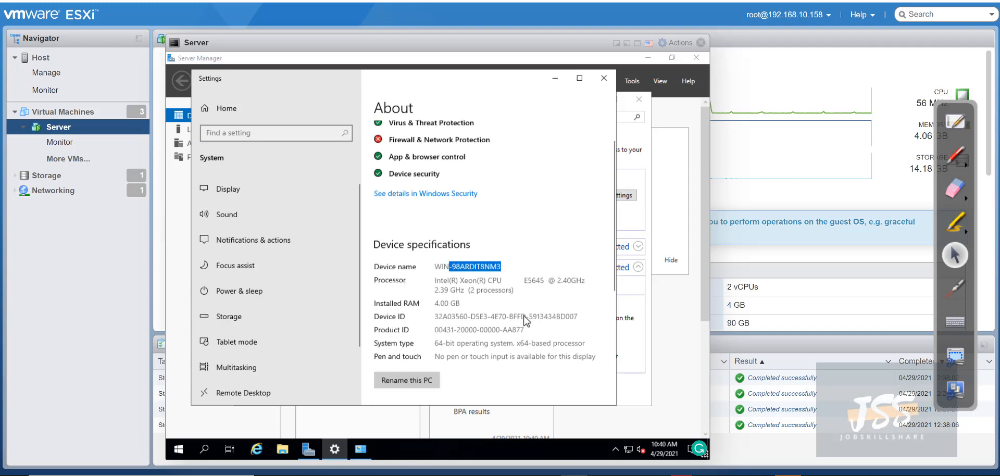
Rename the PC to dcjssal and restart the server immediately
{"action": "left_click", "coordinate": [411, 215]}
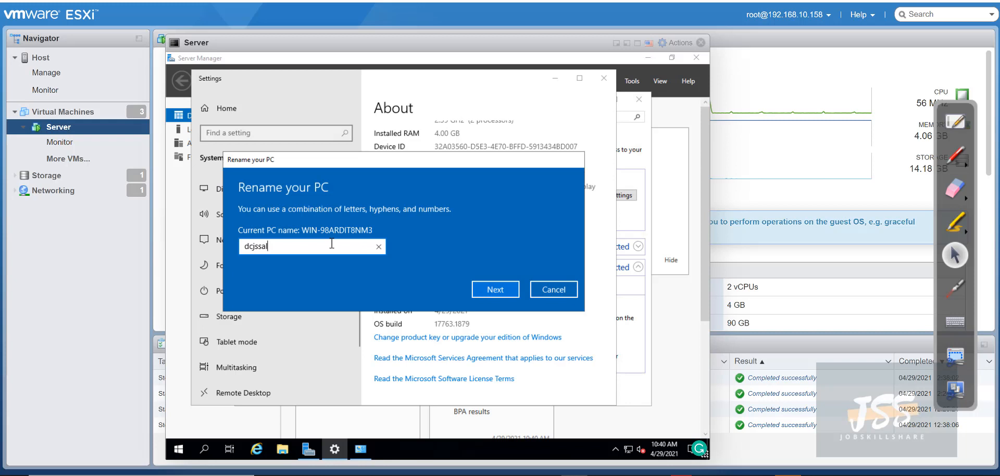
{"action": "left_click_drag", "start_coordinate": [284, 251], "coordinate": [219, 252]}
{"action": "left_click", "coordinate": [270, 251]}
{"action": "left_click_drag", "start_coordinate": [261, 247], "coordinate": [227, 246]}
{"action": "left_click", "coordinate": [276, 246]}
{"action": "left_click_drag", "start_coordinate": [287, 246], "coordinate": [438, 275]}
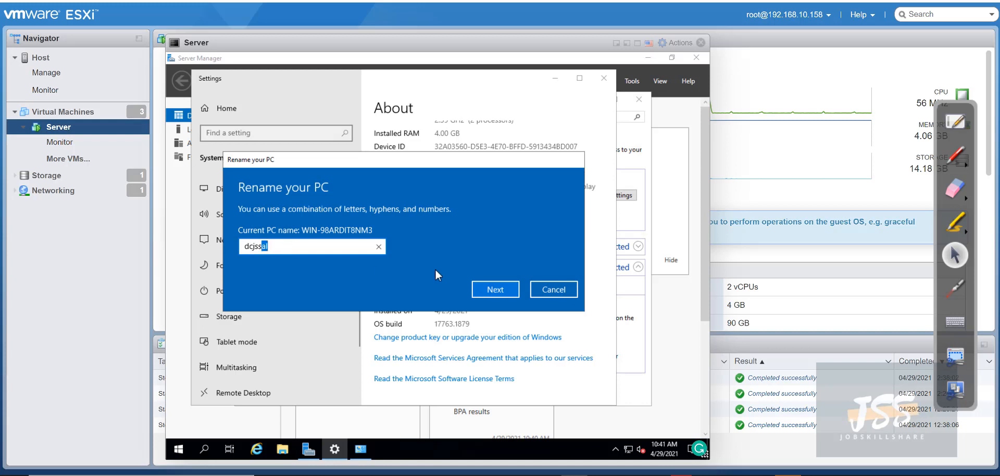
{"action": "left_click", "coordinate": [510, 293]}
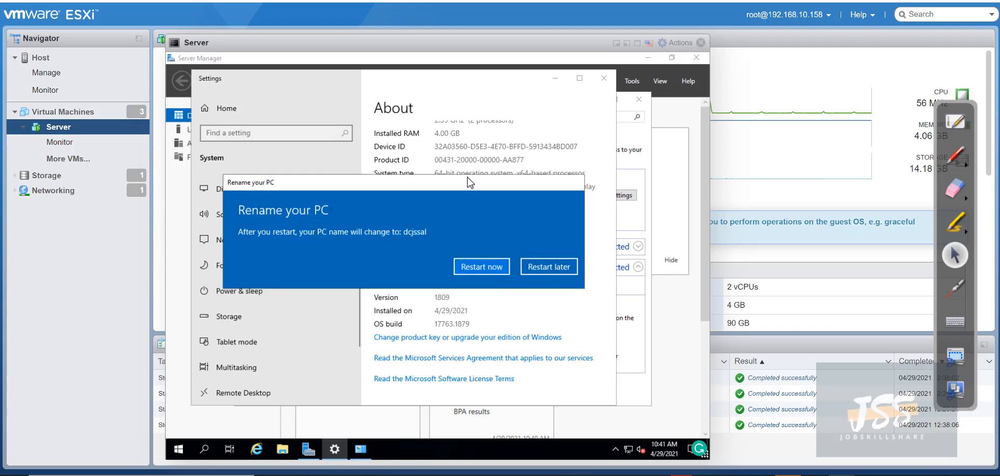
{"action": "left_click_drag", "start_coordinate": [467, 177], "coordinate": [495, 212]}
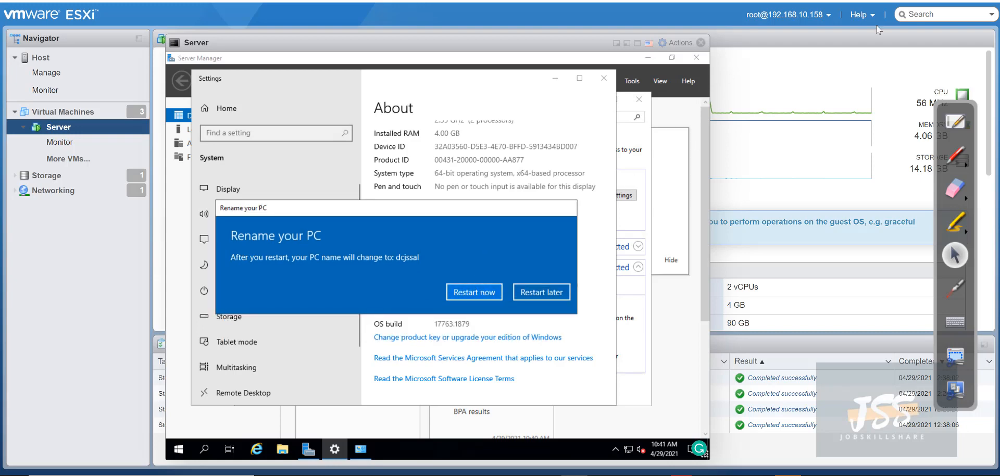
{"action": "left_click", "coordinate": [474, 292]}
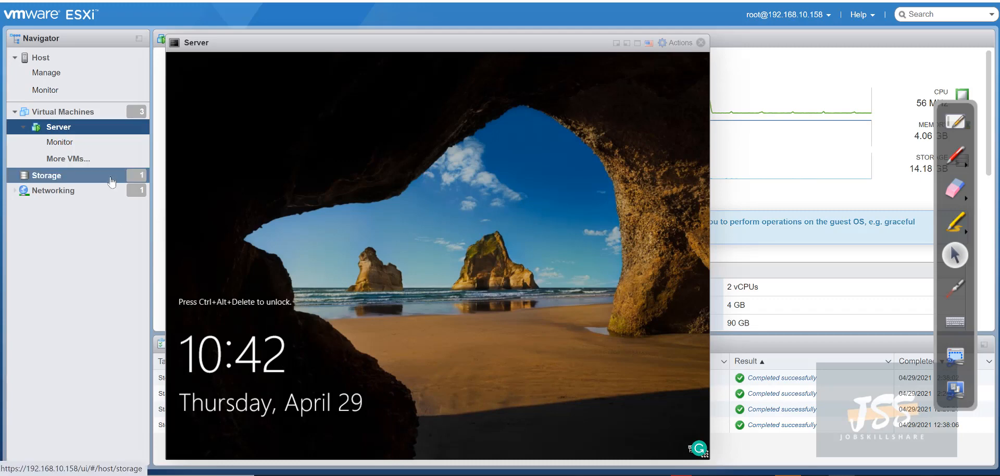
Take a snapshot of the Server VM named beforead2, excluding the VM's memory
{"action": "right_click", "coordinate": [86, 130]}
{"action": "mouse_move", "coordinate": [142, 178]}
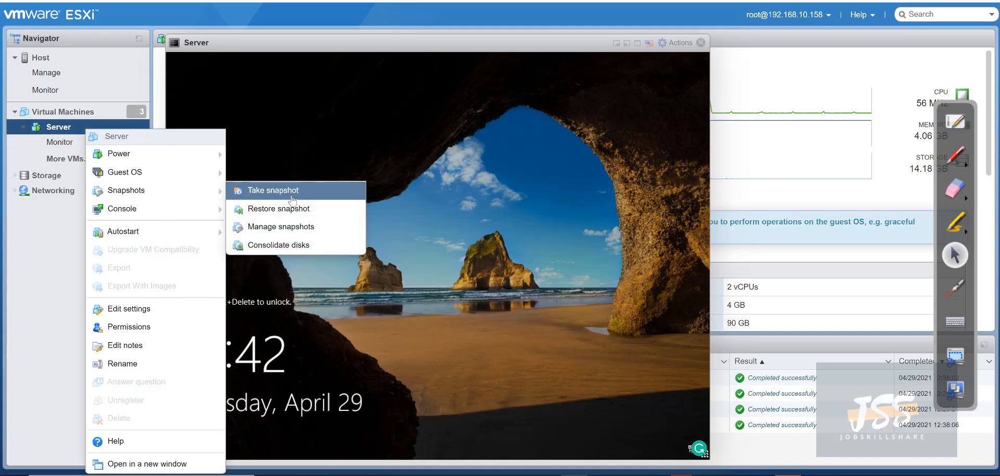
{"action": "left_click", "coordinate": [312, 190]}
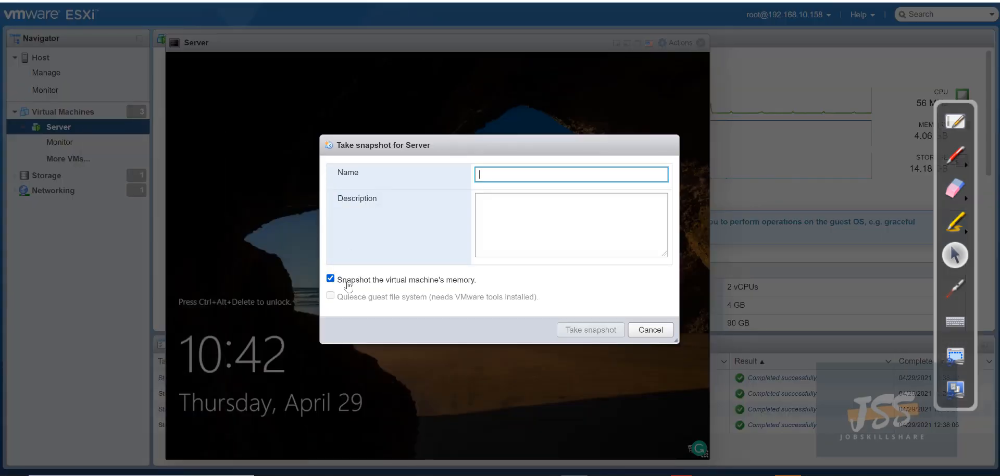
{"action": "left_click", "coordinate": [343, 280]}
{"action": "left_click", "coordinate": [523, 175]}
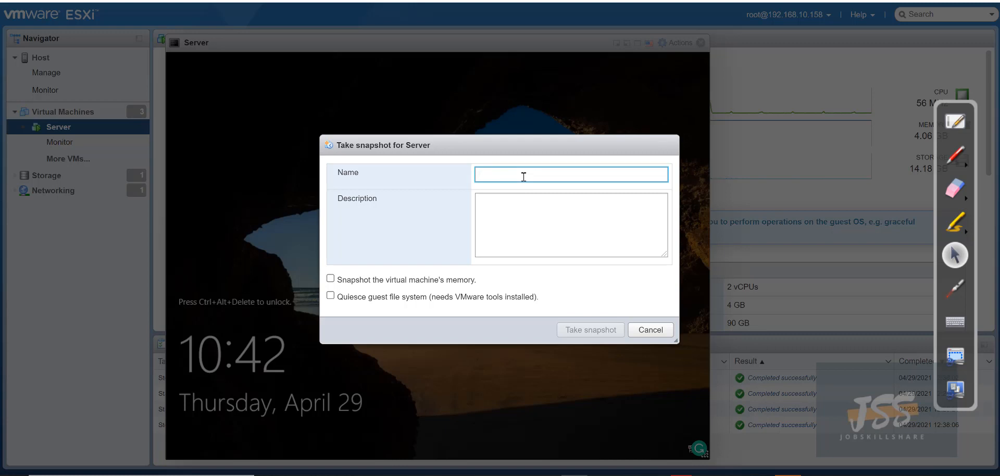
{"action": "type", "text": "beforead2"}
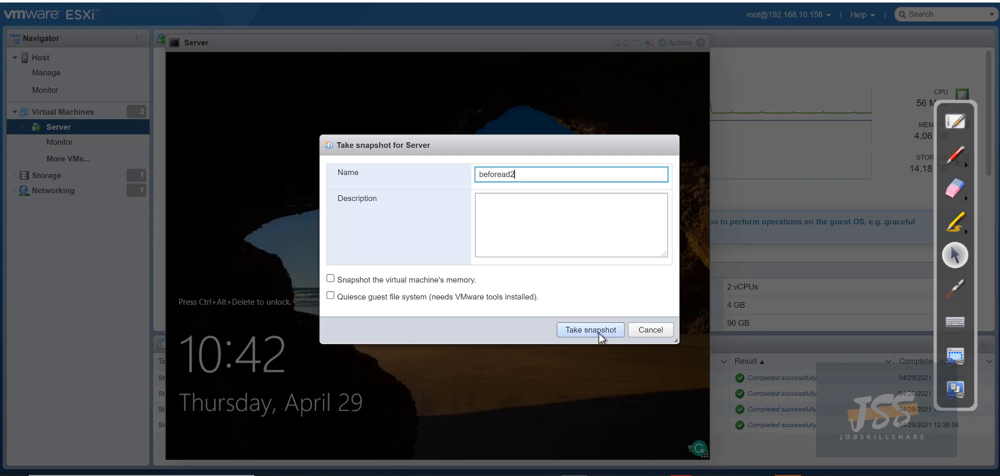
{"action": "left_click", "coordinate": [598, 332]}
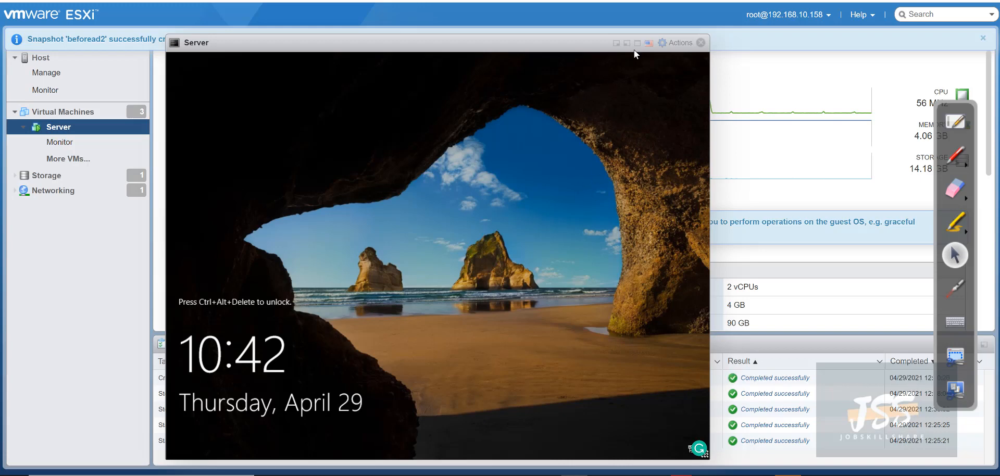
{"action": "left_click", "coordinate": [676, 43]}
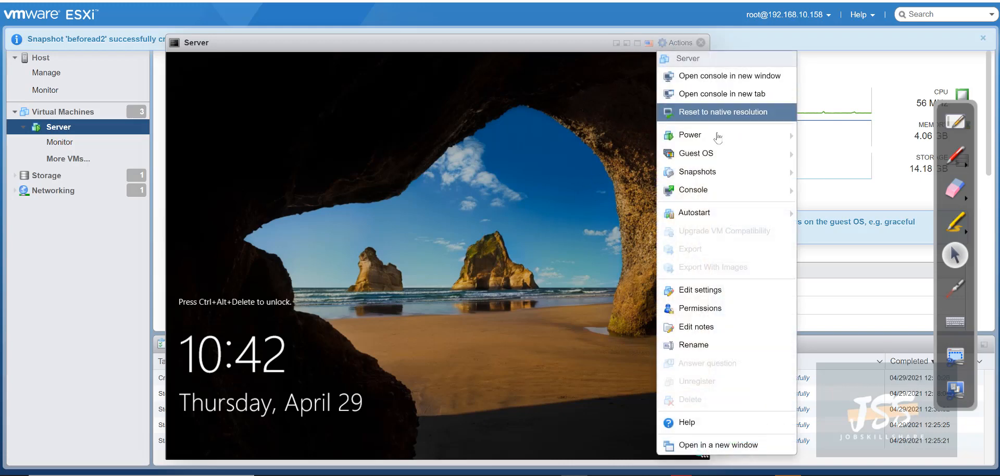
Send Ctrl-Alt-Delete to the console and sign in with the Administrator password
{"action": "mouse_move", "coordinate": [711, 156]}
{"action": "mouse_move", "coordinate": [557, 194]}
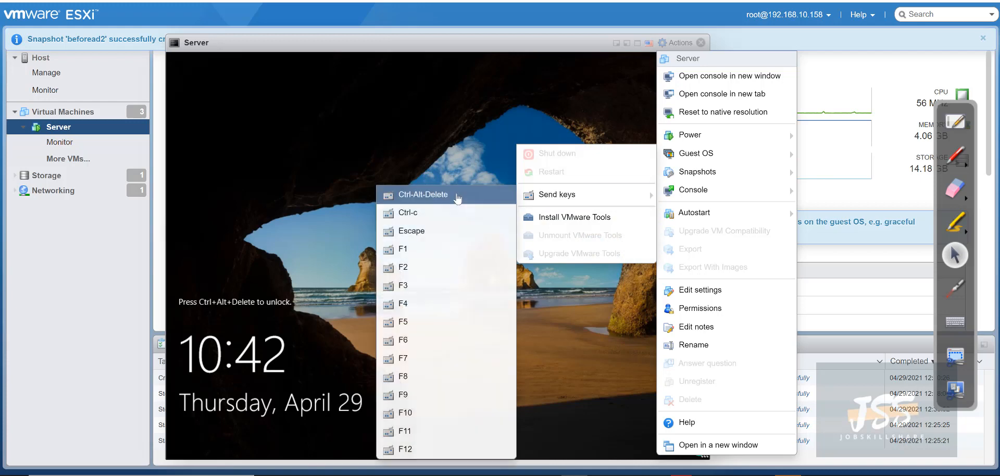
{"action": "left_click", "coordinate": [423, 194]}
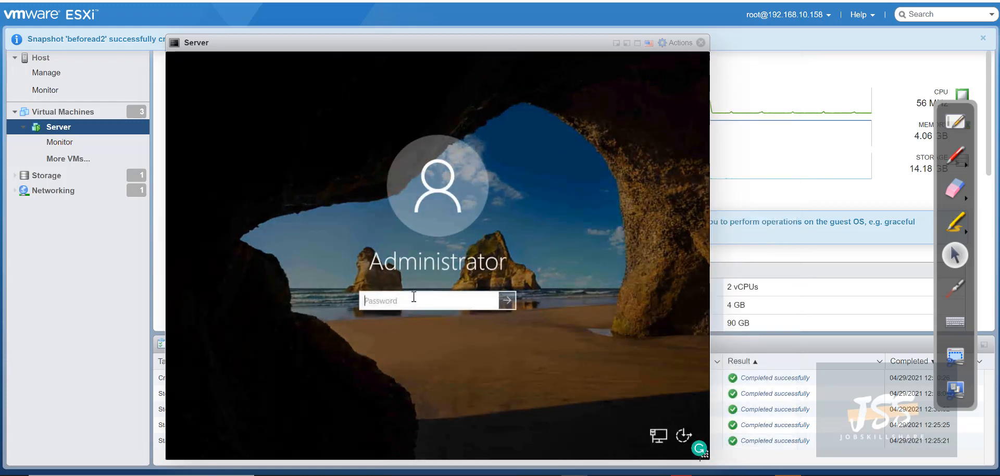
{"action": "type", "text": "P@ssw0rd12"}
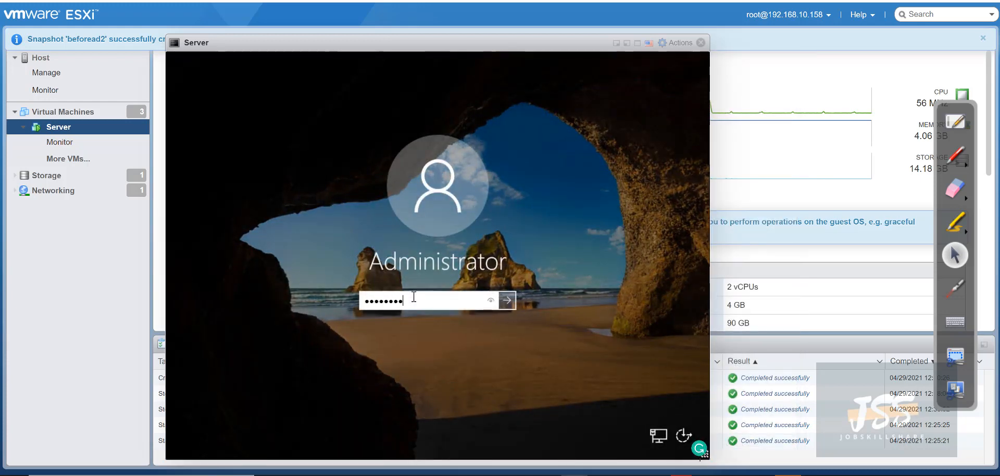
{"action": "key", "text": "Return"}
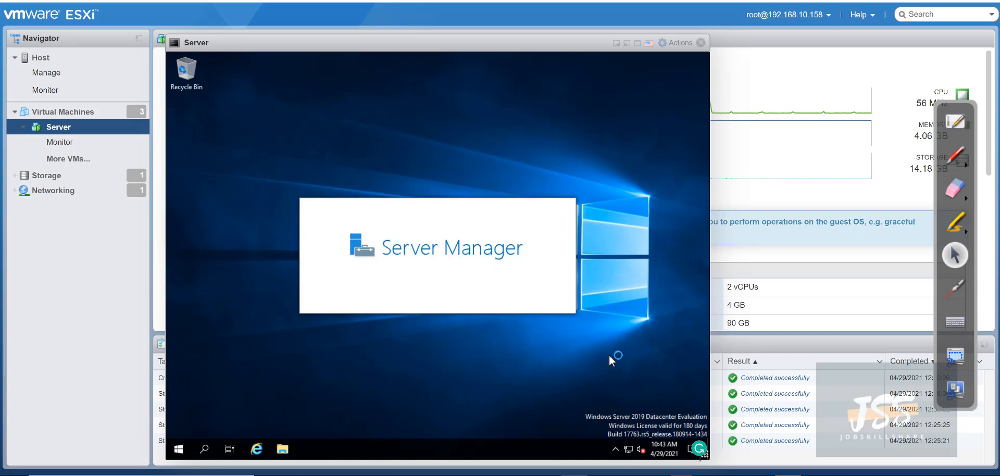
Open the Ethernet0 adapter properties from Network & Internet settings
{"action": "right_click", "coordinate": [628, 449]}
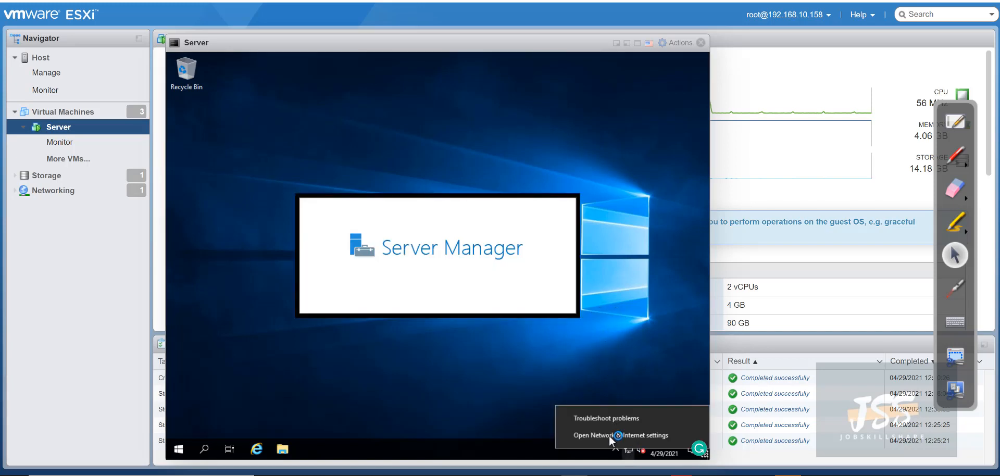
{"action": "left_click", "coordinate": [596, 435]}
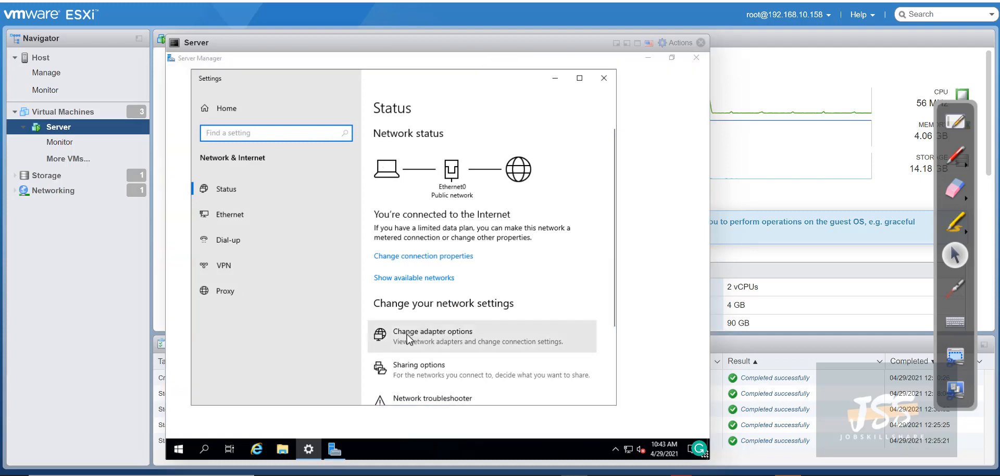
{"action": "left_click", "coordinate": [279, 215]}
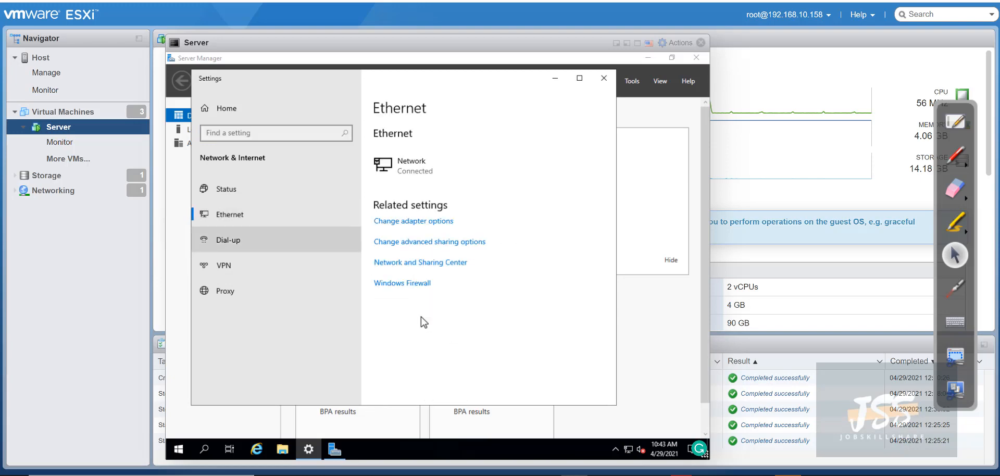
{"action": "left_click", "coordinate": [405, 222]}
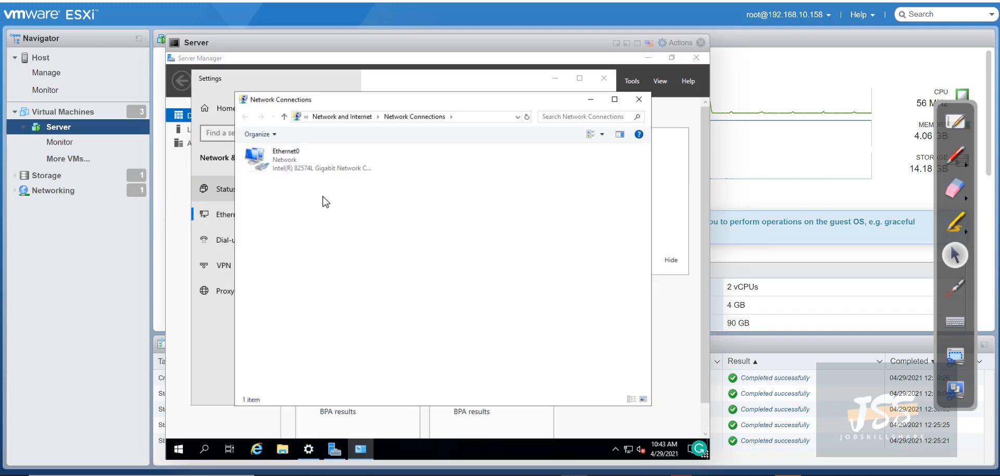
{"action": "right_click", "coordinate": [275, 167]}
{"action": "left_click", "coordinate": [305, 270]}
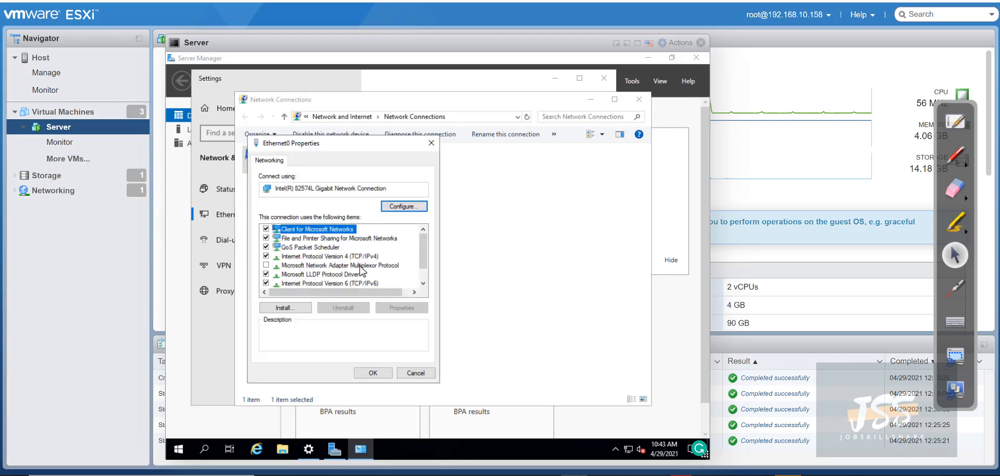
Set IPv4 DNS servers to 127.0.0.1 preferred and 8.8.8.8 alternate, then close
{"action": "left_click", "coordinate": [333, 256]}
{"action": "left_click", "coordinate": [395, 307]}
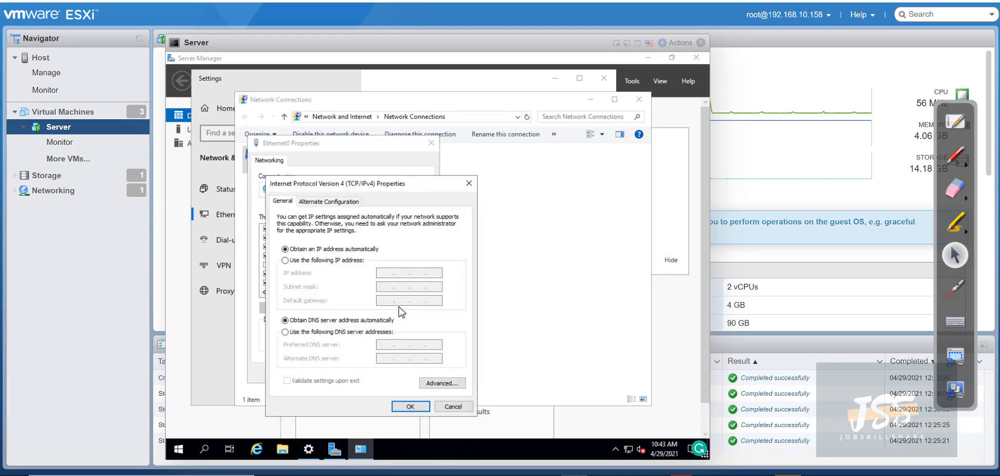
{"action": "left_click", "coordinate": [298, 261]}
{"action": "left_click", "coordinate": [296, 249]}
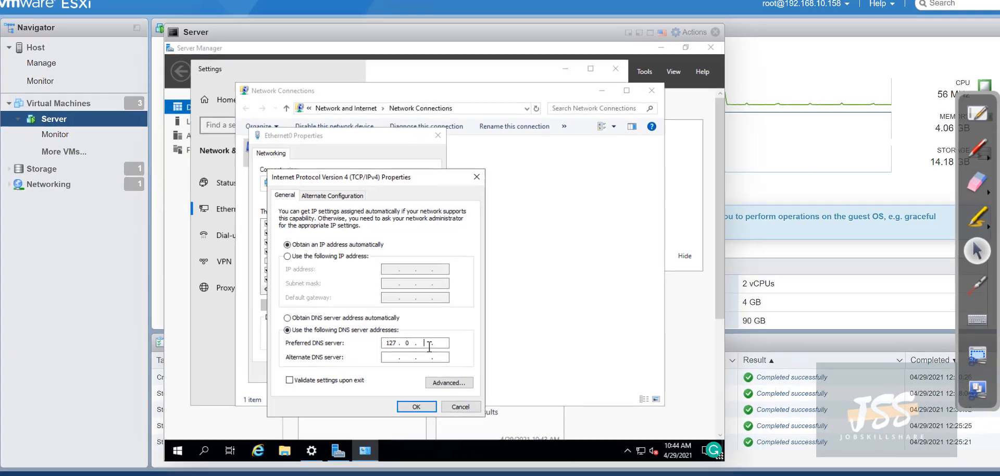
{"action": "type", "text": ".0."}
{"action": "type", "text": "1"}
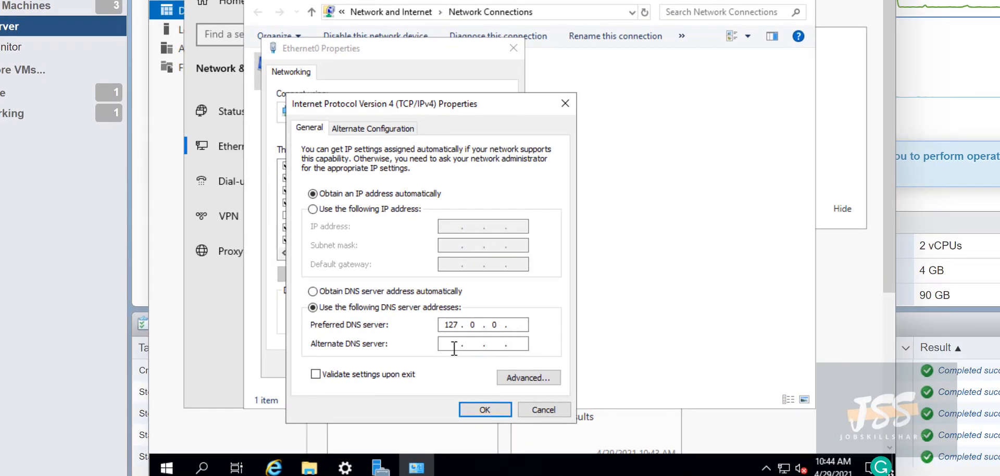
{"action": "left_click", "coordinate": [457, 345]}
{"action": "type", "text": "8.8.8.8"}
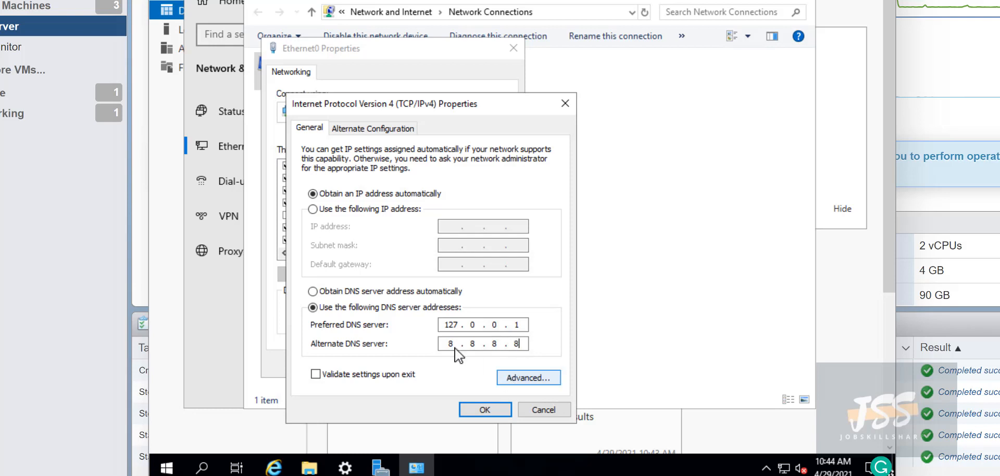
{"action": "left_click_drag", "start_coordinate": [521, 325], "coordinate": [447, 328]}
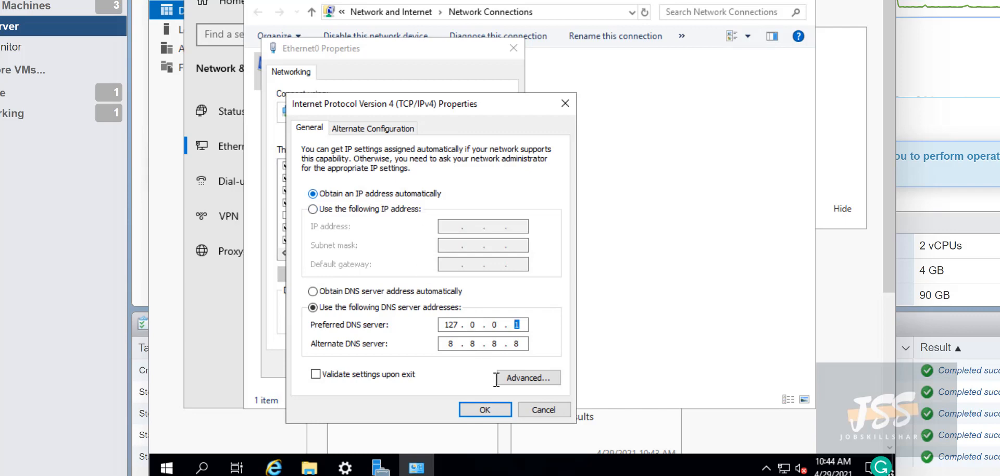
{"action": "left_click", "coordinate": [471, 408]}
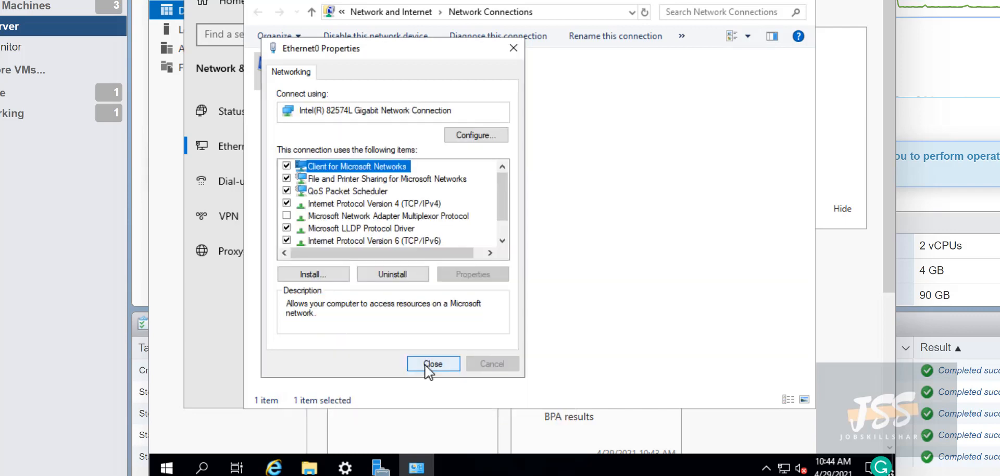
{"action": "left_click", "coordinate": [432, 363]}
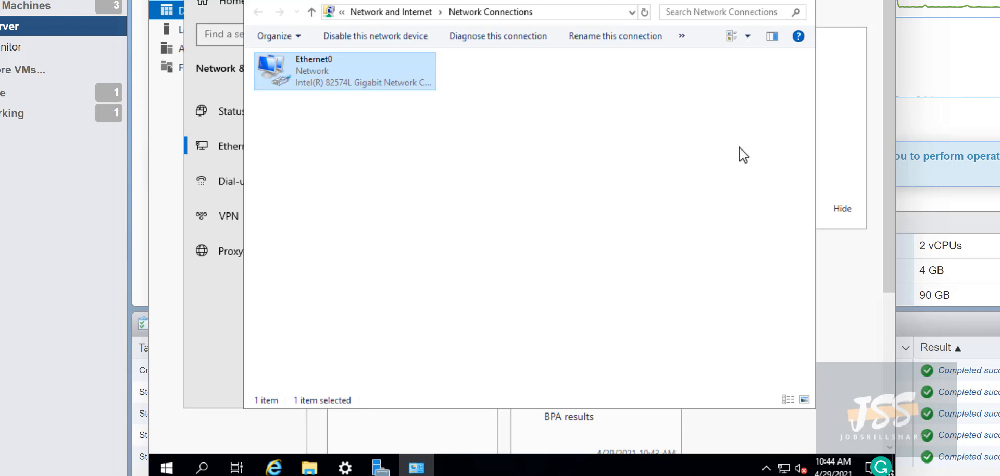
{"action": "left_click", "coordinate": [794, 2]}
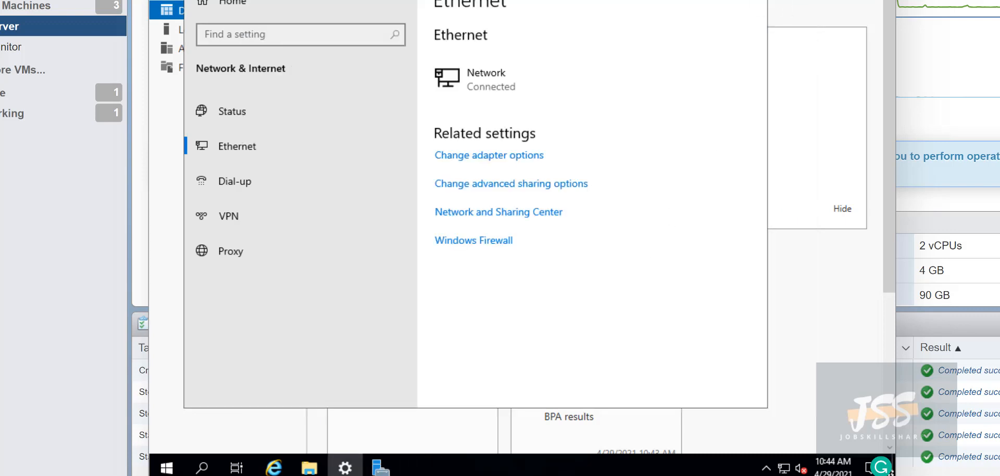
Close Settings, dismiss the Admin Center notice, and open Local Server's flagged services list
{"action": "key", "text": "alt+F4"}
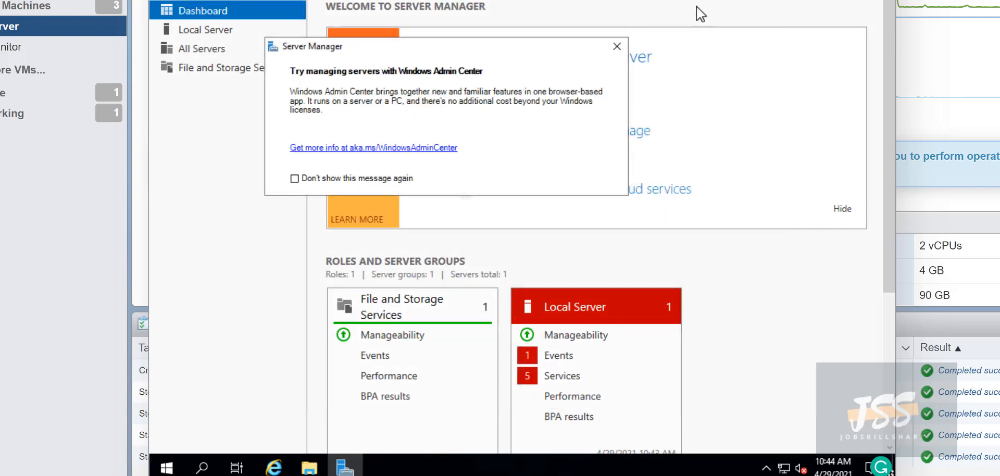
{"action": "left_click", "coordinate": [614, 46]}
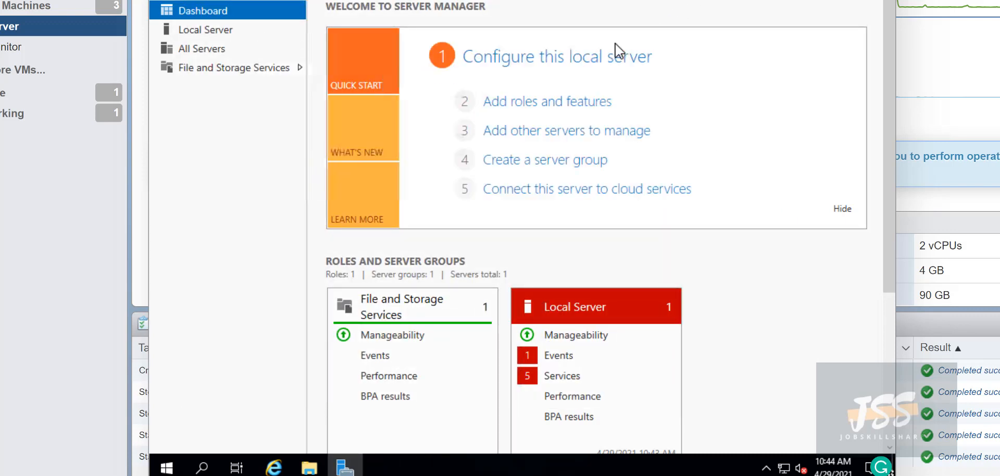
{"action": "left_click", "coordinate": [555, 383]}
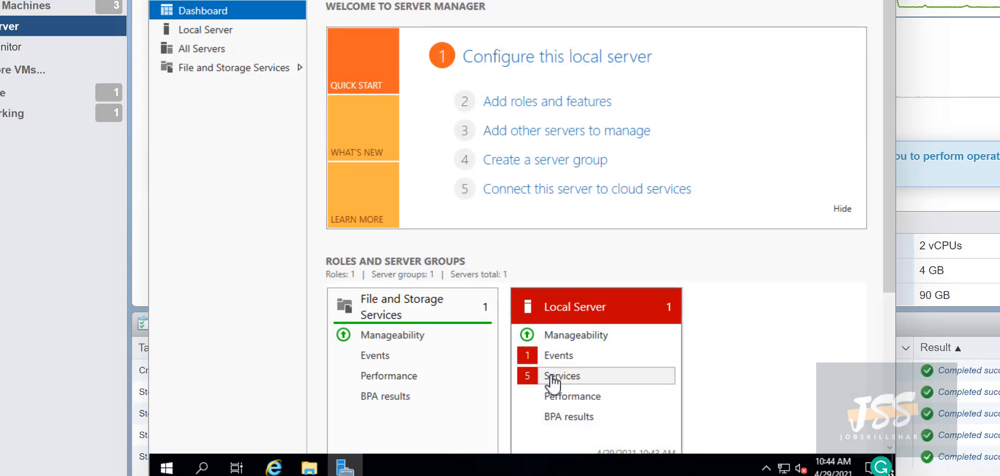
{"action": "left_click", "coordinate": [552, 379]}
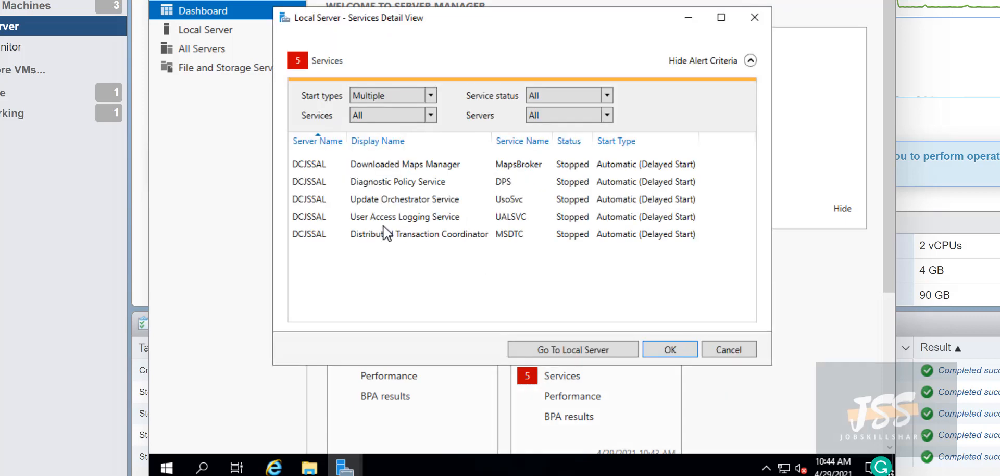
Start User Access Logging, Update Orchestrator, Diagnostic Policy, Downloaded Maps Manager and Distributed Transaction Coordinator services
{"action": "right_click", "coordinate": [387, 215]}
{"action": "left_click", "coordinate": [407, 224]}
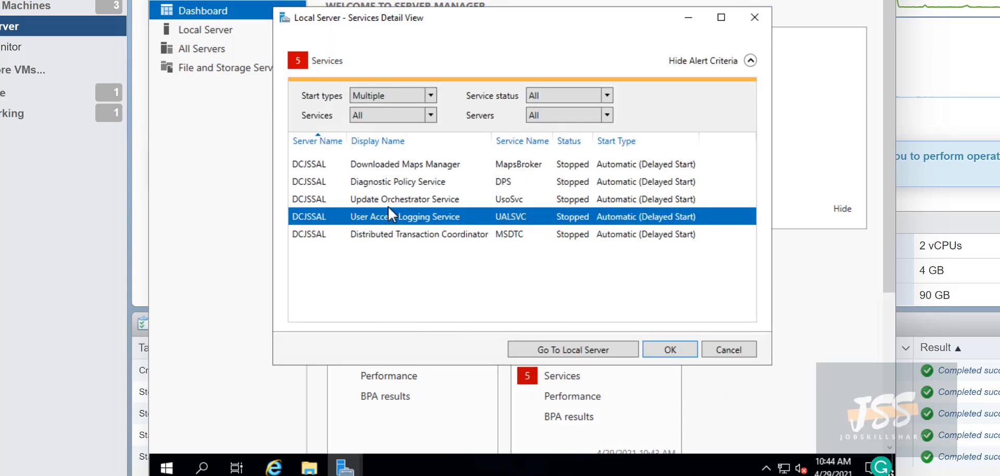
{"action": "right_click", "coordinate": [382, 200]}
{"action": "left_click", "coordinate": [395, 208]}
{"action": "right_click", "coordinate": [380, 182]}
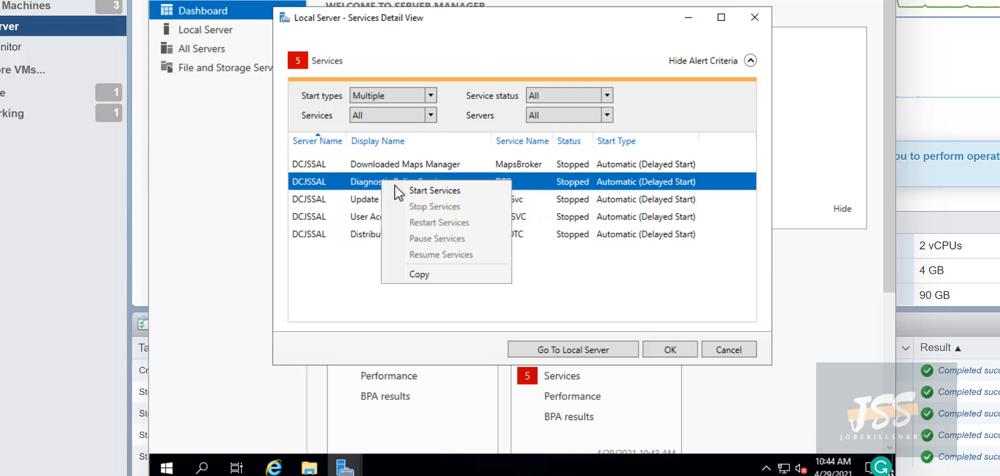
{"action": "left_click", "coordinate": [395, 189]}
{"action": "right_click", "coordinate": [405, 170]}
{"action": "left_click", "coordinate": [408, 183]}
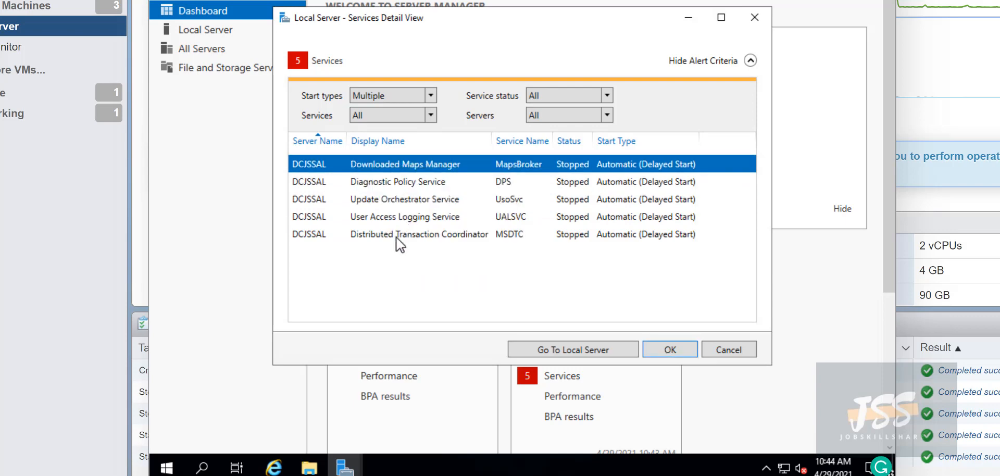
{"action": "right_click", "coordinate": [398, 235]}
{"action": "left_click", "coordinate": [421, 247]}
{"action": "left_click", "coordinate": [667, 350]}
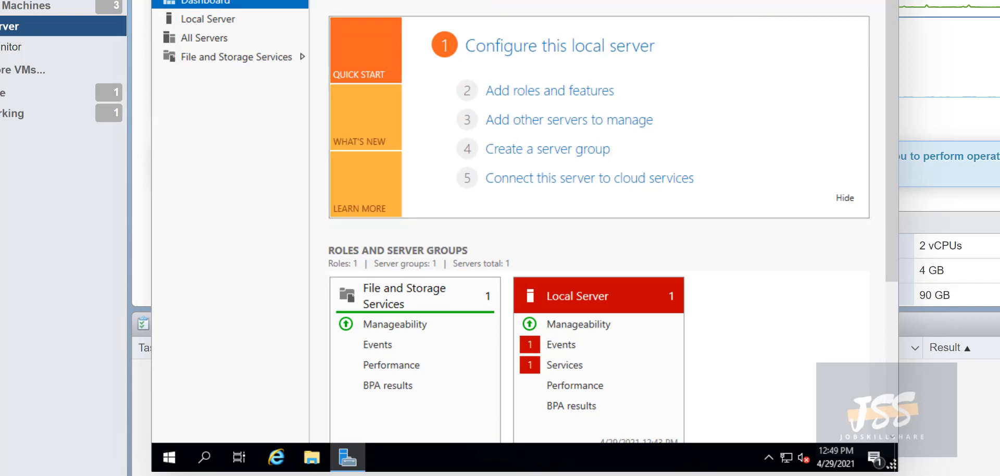
Launch Add Roles and Features with role-based installation targeting this server
{"action": "left_click", "coordinate": [742, 1]}
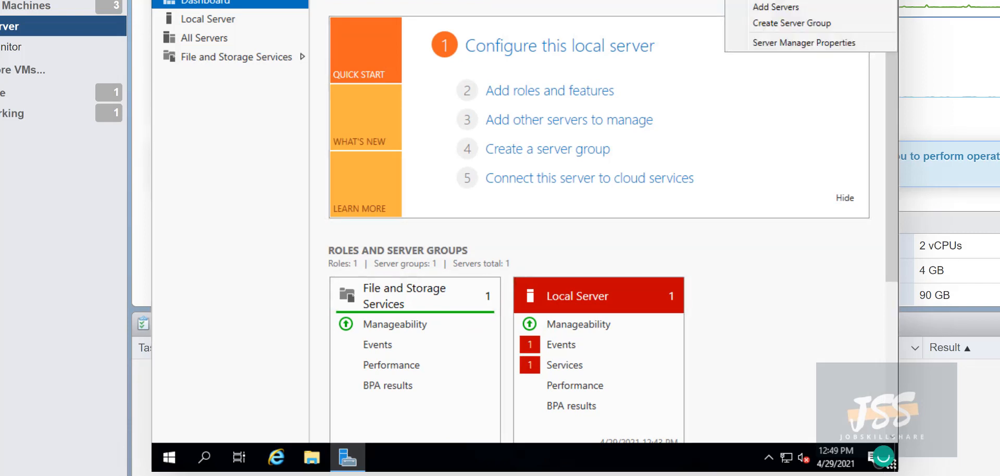
{"action": "left_click", "coordinate": [792, 1]}
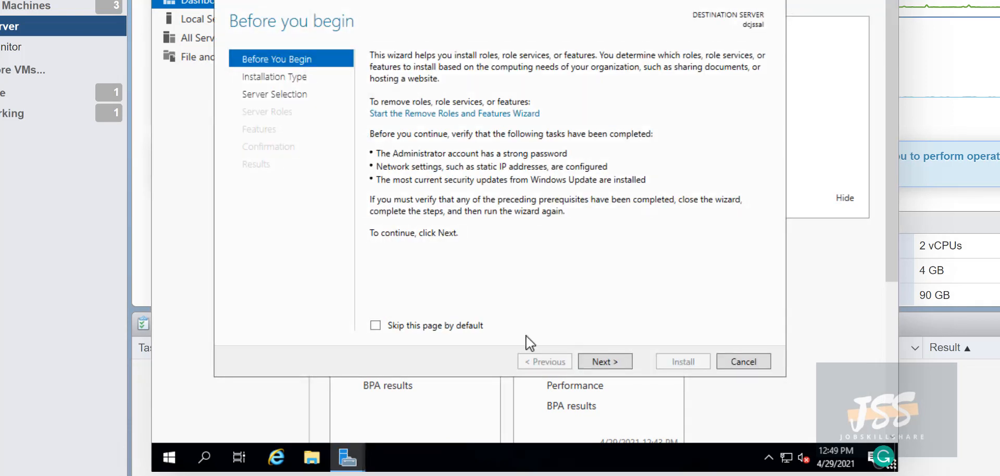
{"action": "left_click", "coordinate": [596, 362]}
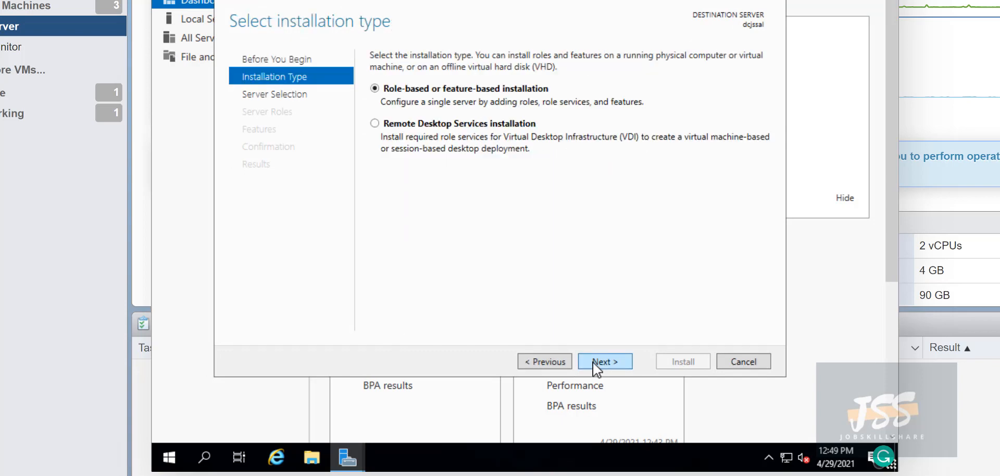
{"action": "left_click", "coordinate": [596, 363]}
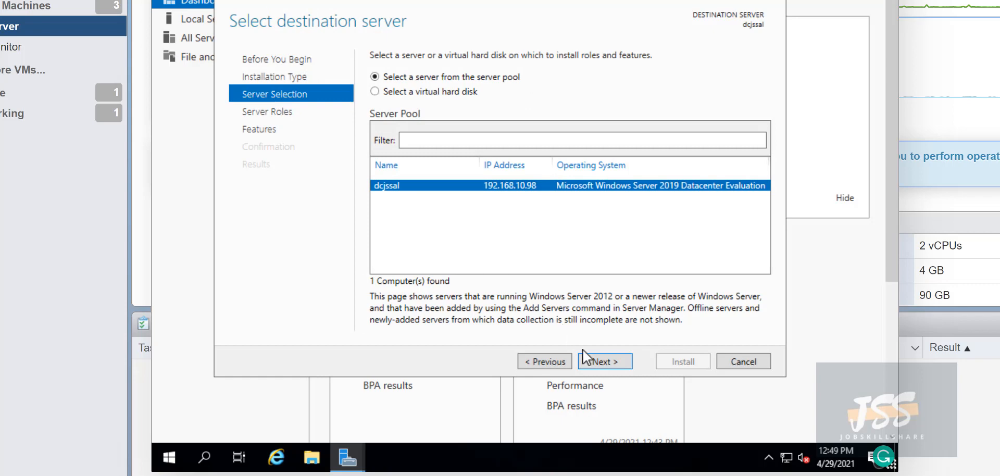
{"action": "left_click", "coordinate": [592, 360]}
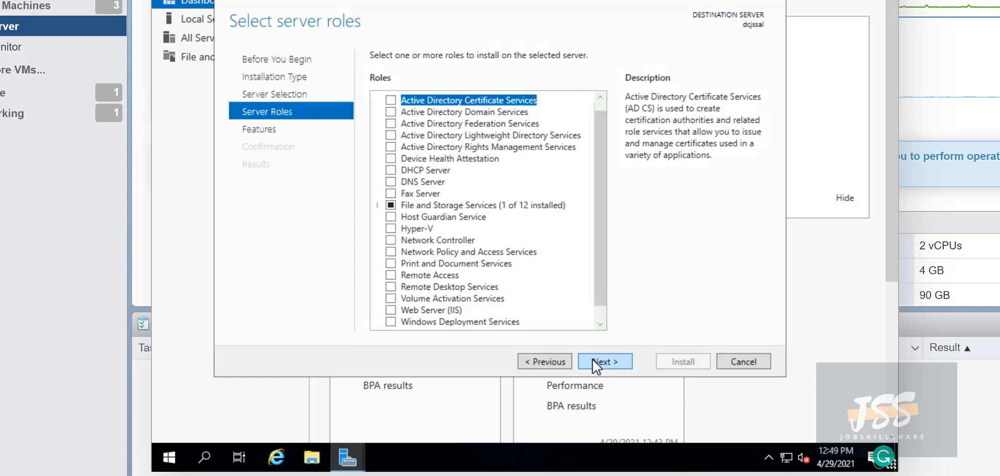
Select Active Directory Domain Services with its management features and install
{"action": "left_click", "coordinate": [391, 111]}
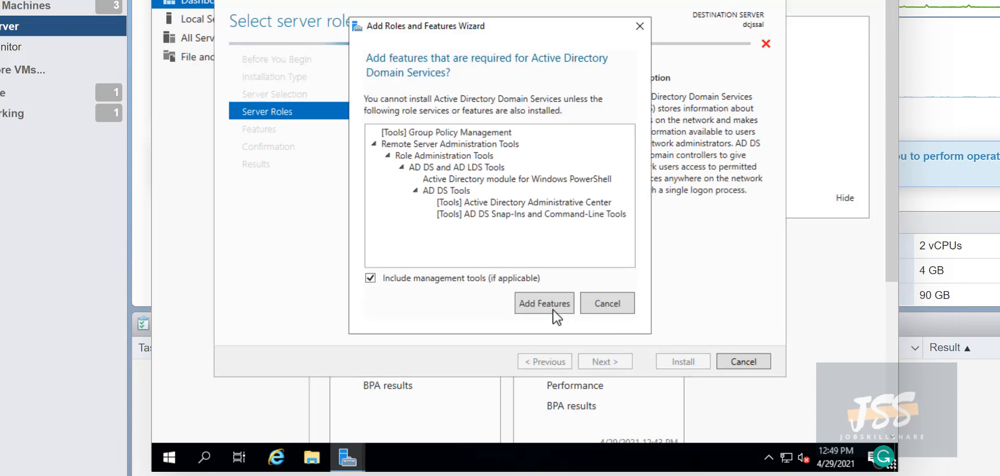
{"action": "left_click", "coordinate": [540, 312]}
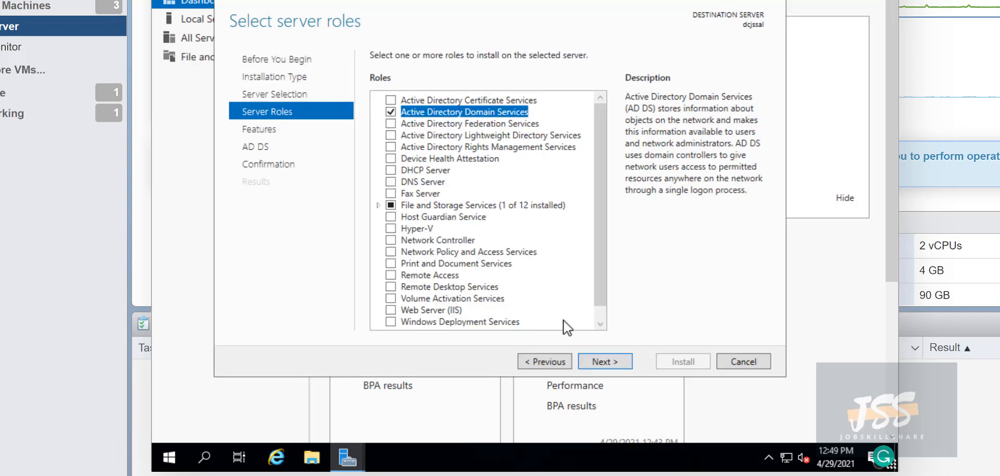
{"action": "left_click", "coordinate": [594, 355]}
{"action": "left_click", "coordinate": [595, 357]}
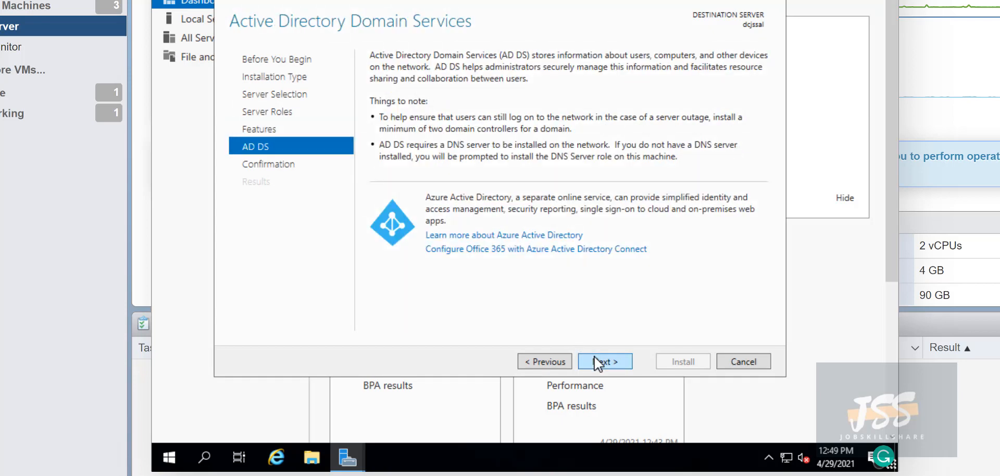
{"action": "left_click", "coordinate": [553, 361]}
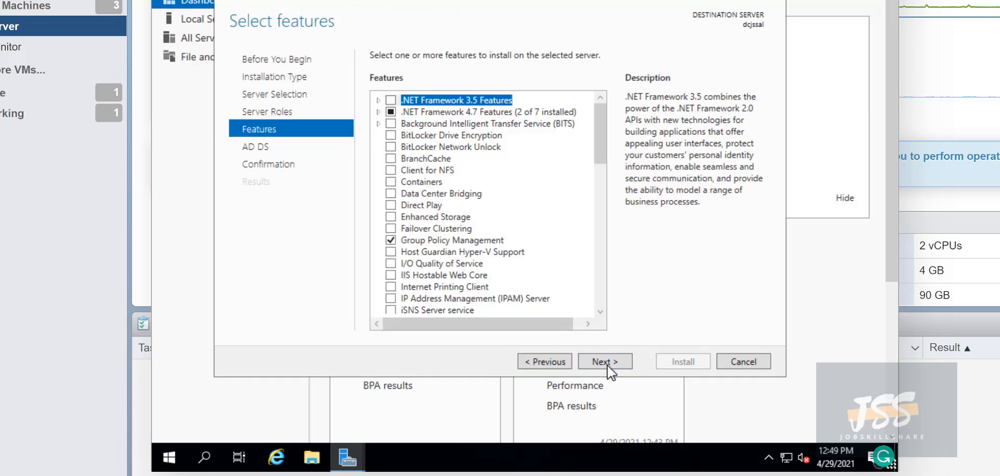
{"action": "left_click", "coordinate": [598, 360]}
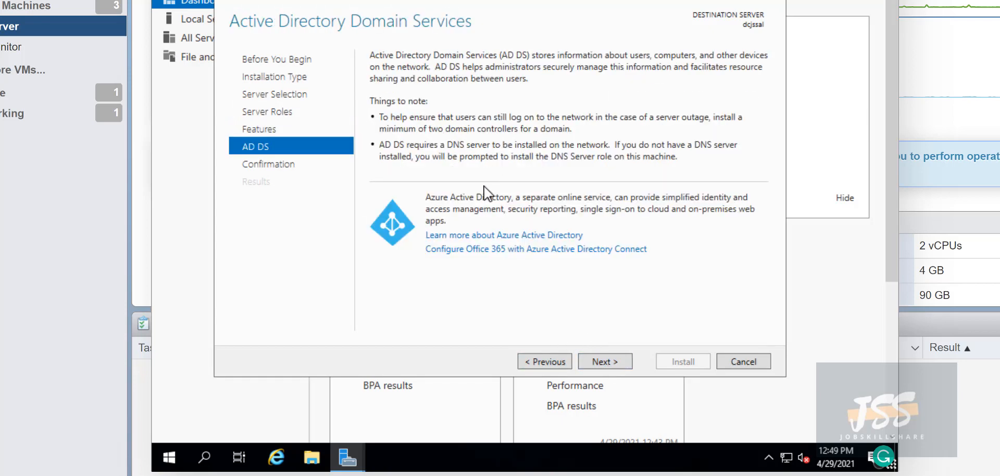
{"action": "left_click", "coordinate": [598, 358]}
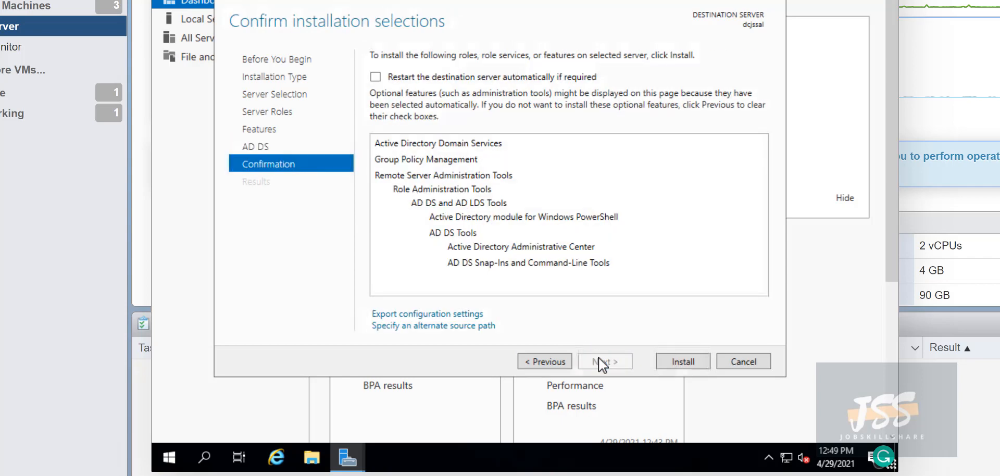
{"action": "left_click", "coordinate": [686, 363]}
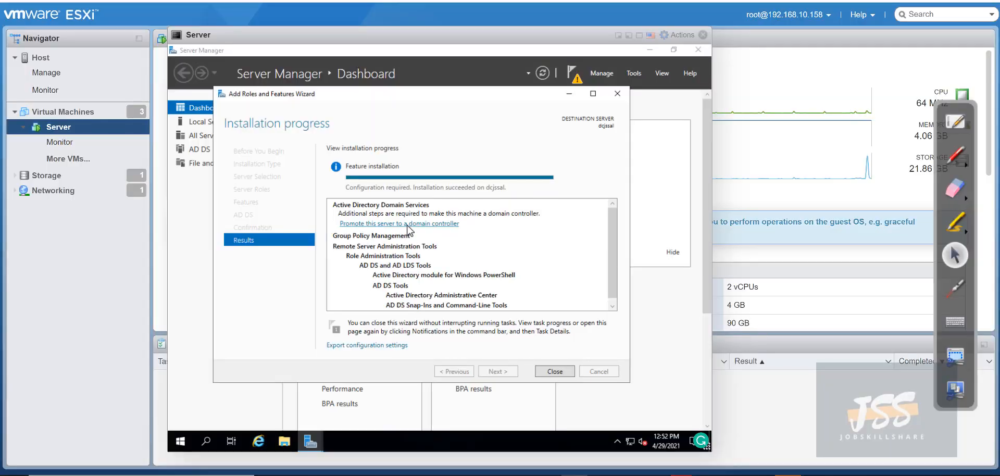
Start promotion choosing Add a new forest, checking the device name in System settings
{"action": "left_click", "coordinate": [407, 224]}
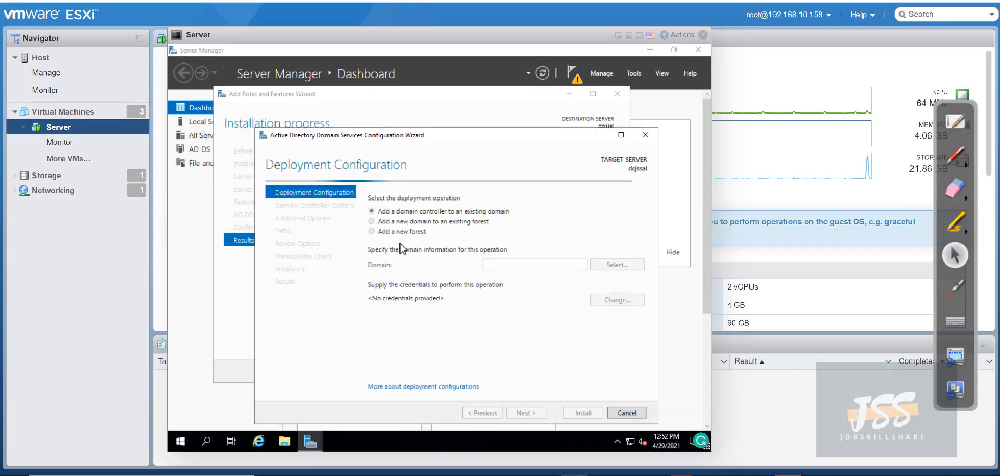
{"action": "left_click", "coordinate": [372, 231]}
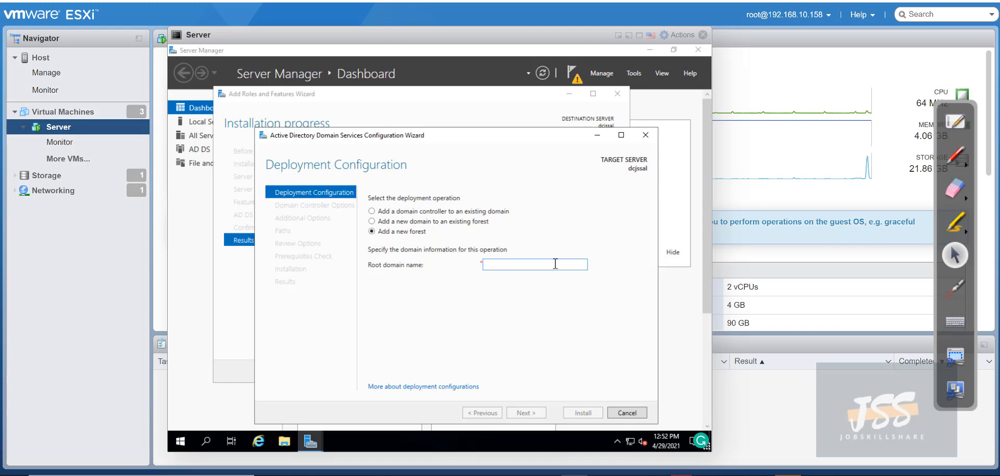
{"action": "left_click", "coordinate": [181, 441]}
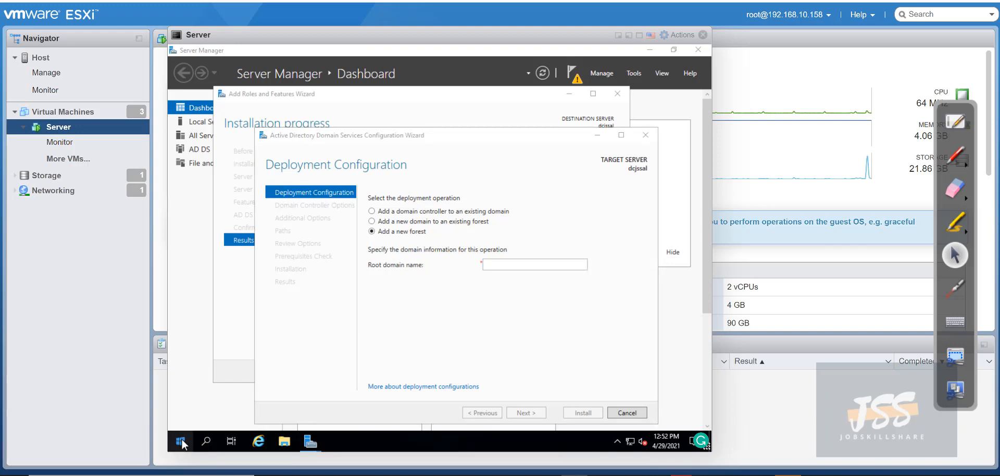
{"action": "right_click", "coordinate": [182, 442]}
{"action": "left_click", "coordinate": [211, 199]}
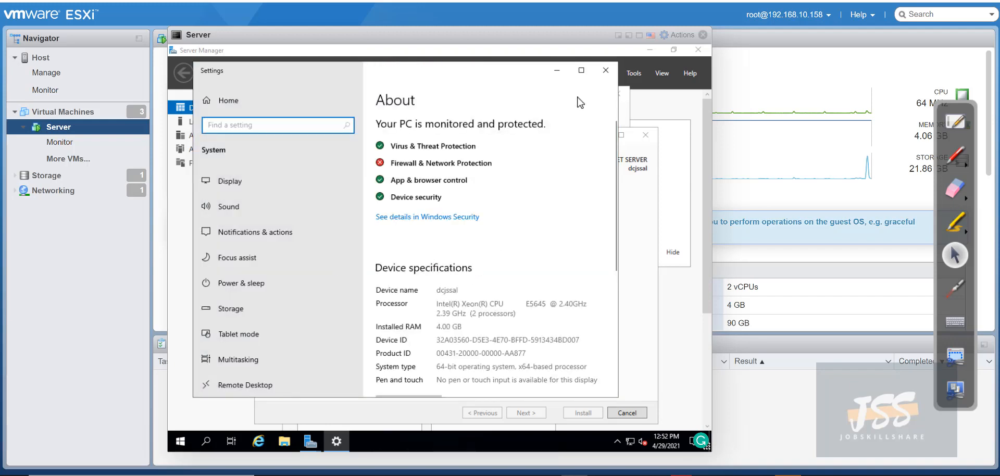
{"action": "left_click", "coordinate": [605, 71]}
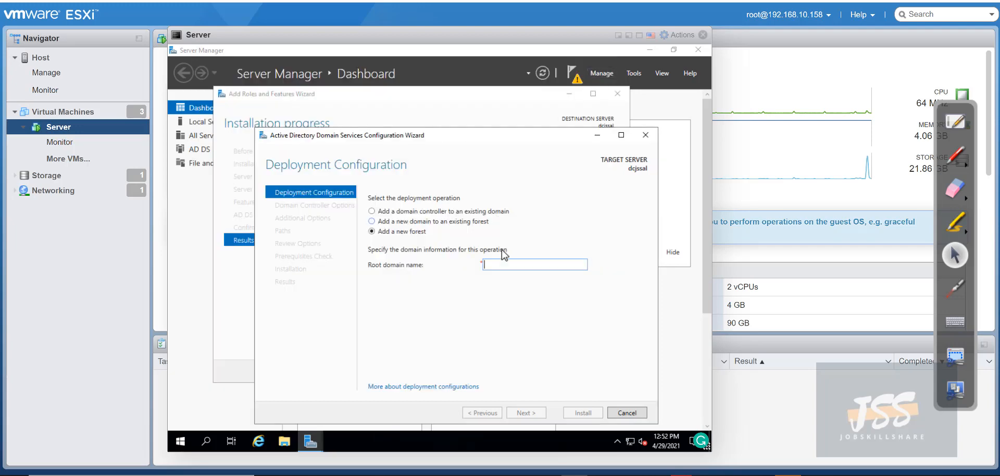
Enter root domain dcjssal.jobskillshare.com and proceed to validation
{"action": "type", "text": "dcjssal.jobskillshare.com"}
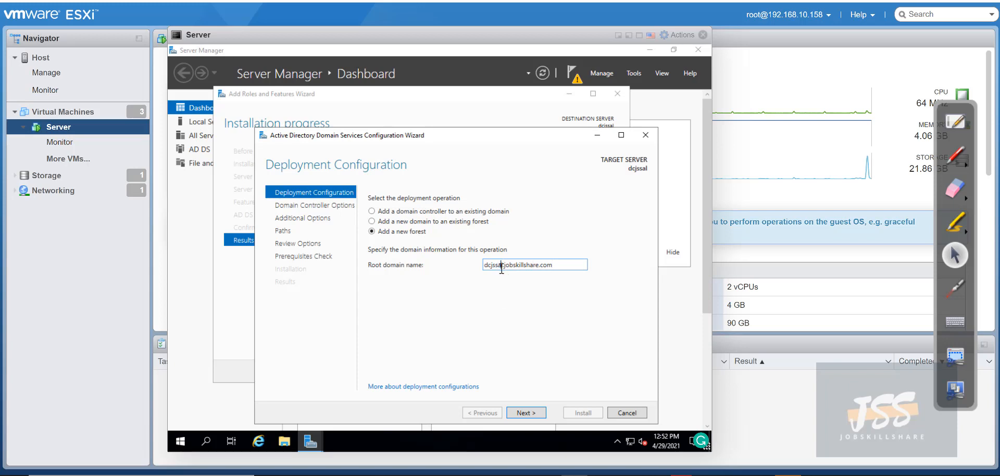
{"action": "left_click_drag", "start_coordinate": [499, 267], "coordinate": [489, 269]}
{"action": "left_click", "coordinate": [494, 287]}
{"action": "left_click", "coordinate": [532, 411]}
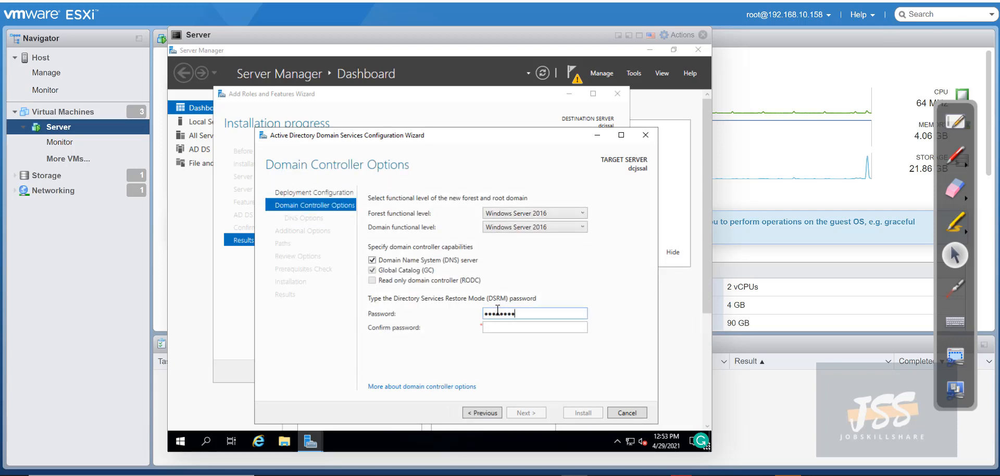
Enter and confirm the DSRM password, then pass the DNS Options page
{"action": "type", "text": "1"}
{"action": "key", "text": "Tab"}
{"action": "type", "text": "•••••••••••"}
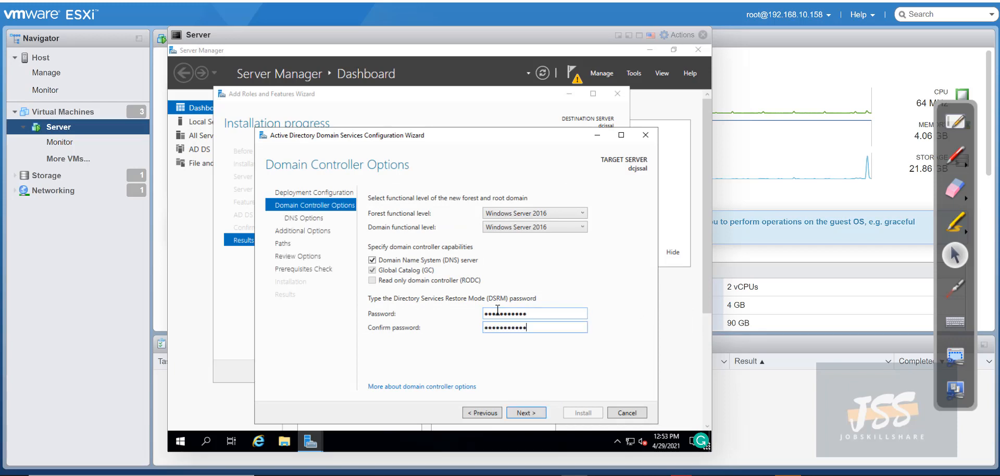
{"action": "left_click", "coordinate": [523, 413]}
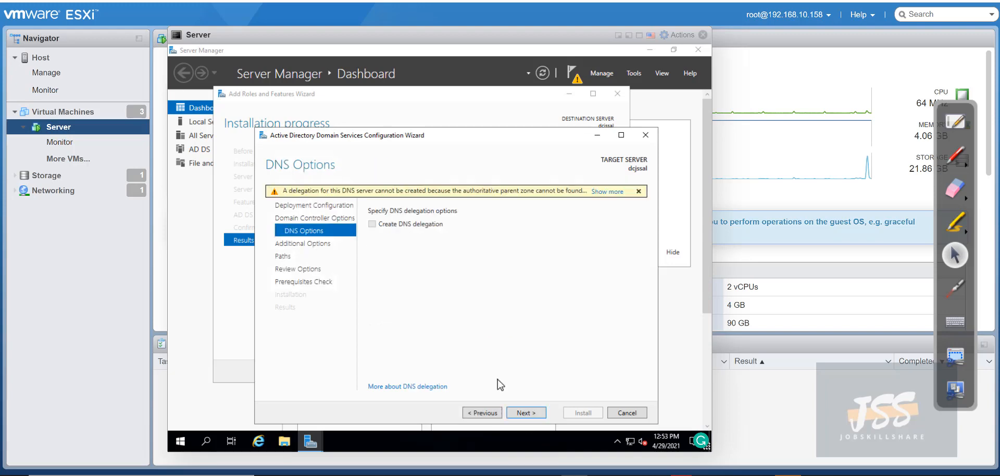
{"action": "left_click", "coordinate": [525, 414]}
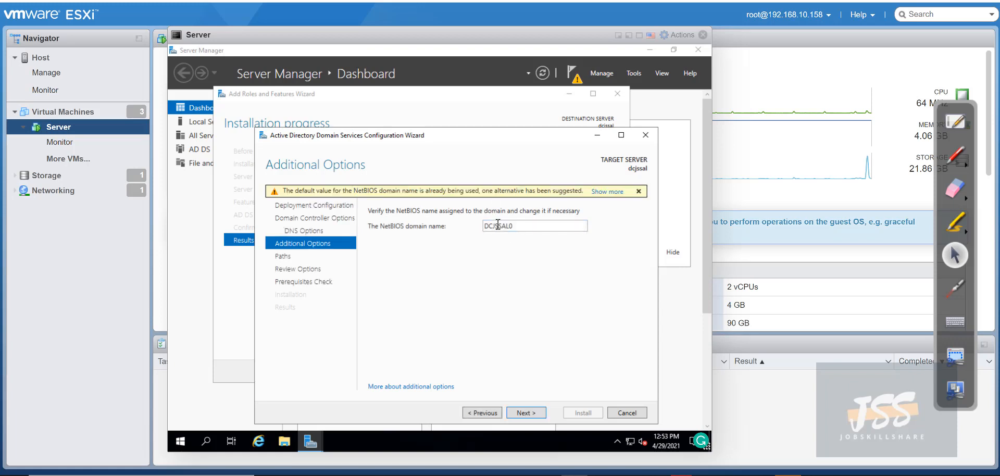
Keep the NetBIOS name DCJSSAL0 and advance to the Paths page
{"action": "left_click_drag", "start_coordinate": [514, 226], "coordinate": [509, 246]}
{"action": "left_click", "coordinate": [518, 415]}
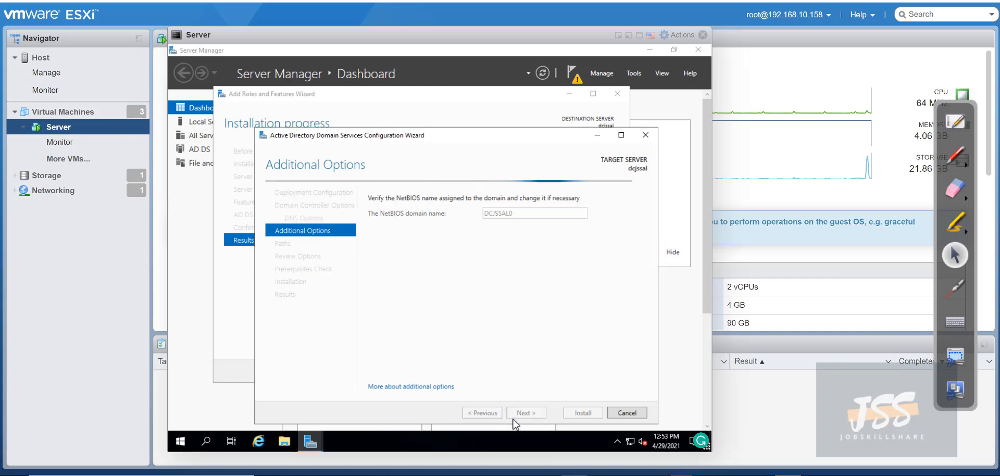
{"action": "left_click", "coordinate": [526, 413]}
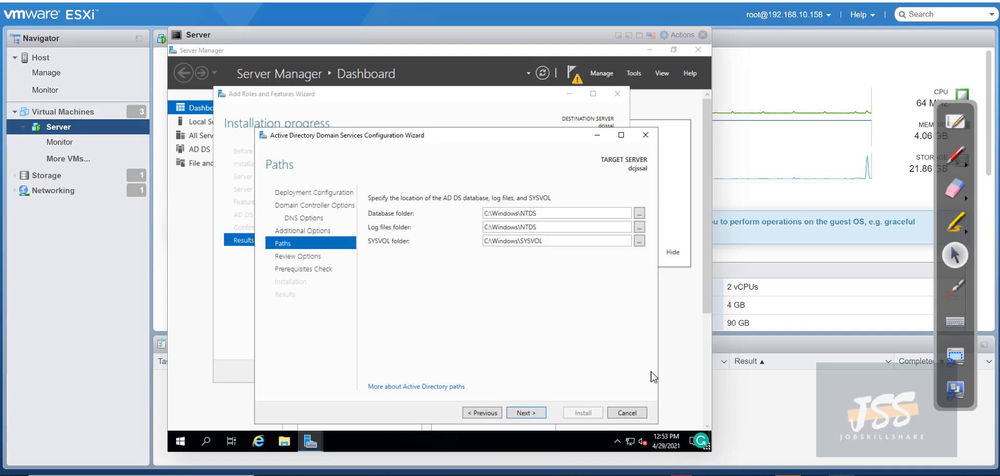
Review the forest options and generated PowerShell script, then run the prerequisites check
{"action": "left_click", "coordinate": [525, 413]}
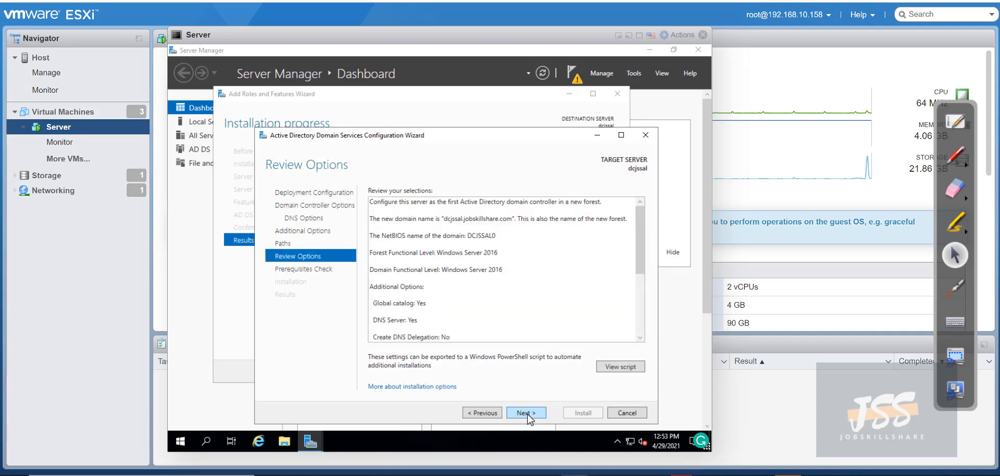
{"action": "scroll", "coordinate": [458, 283], "scroll_direction": "down", "scroll_amount": 2}
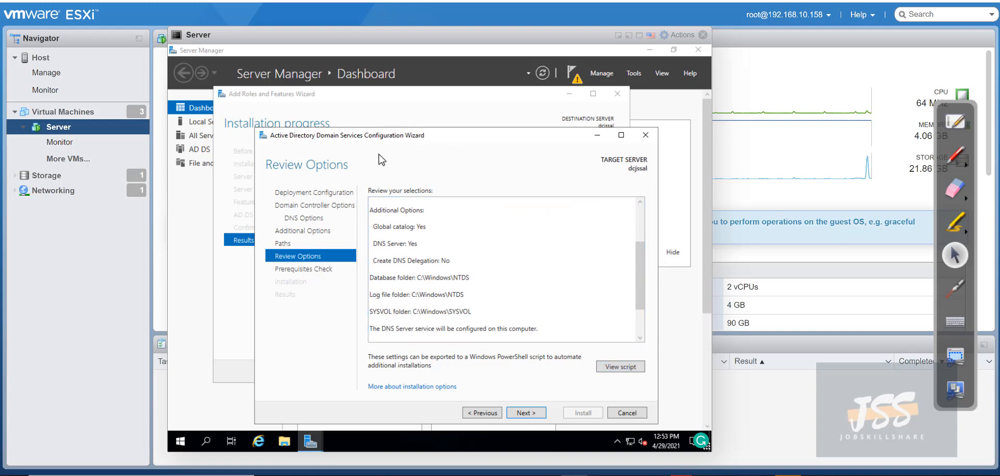
{"action": "left_click", "coordinate": [619, 366]}
{"action": "left_click_drag", "start_coordinate": [297, 258], "coordinate": [157, 99]}
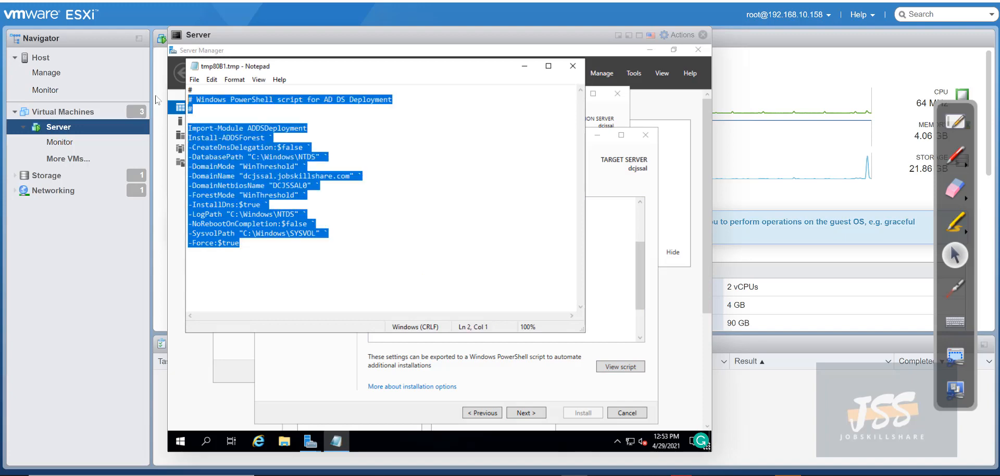
{"action": "left_click", "coordinate": [572, 66]}
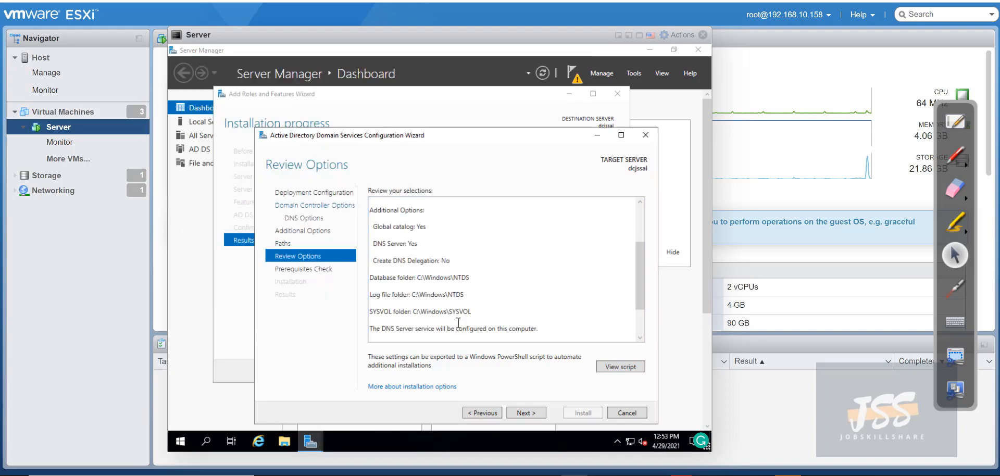
{"action": "left_click", "coordinate": [523, 414]}
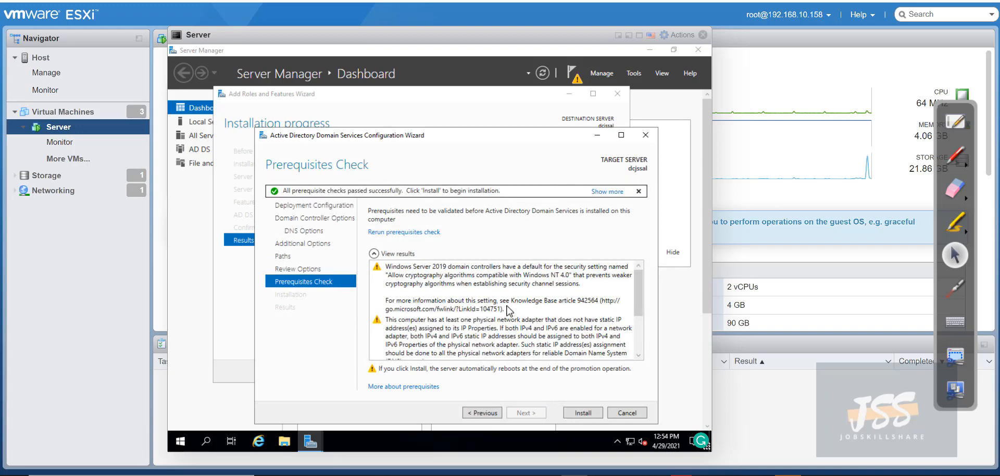
Review the prerequisite check results and start the domain controller installation
{"action": "left_click", "coordinate": [509, 309]}
{"action": "scroll", "coordinate": [513, 326], "scroll_direction": "down", "scroll_amount": 3}
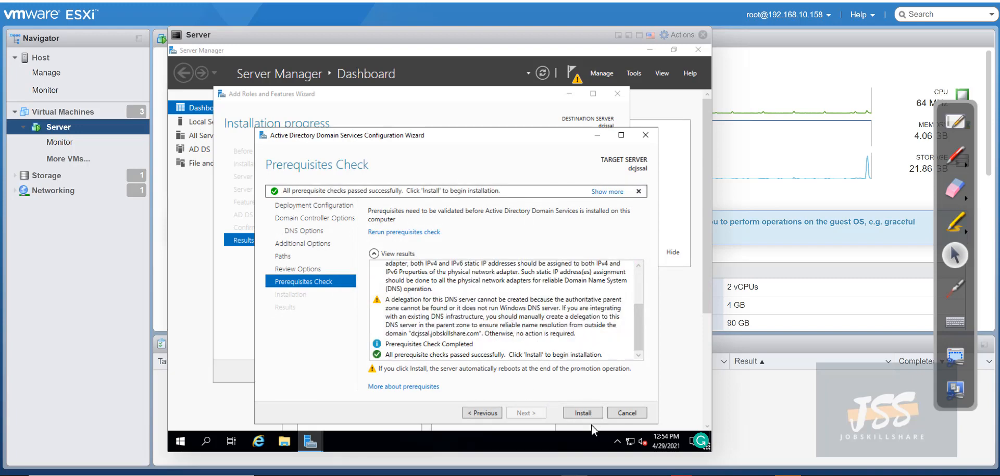
{"action": "left_click", "coordinate": [578, 414]}
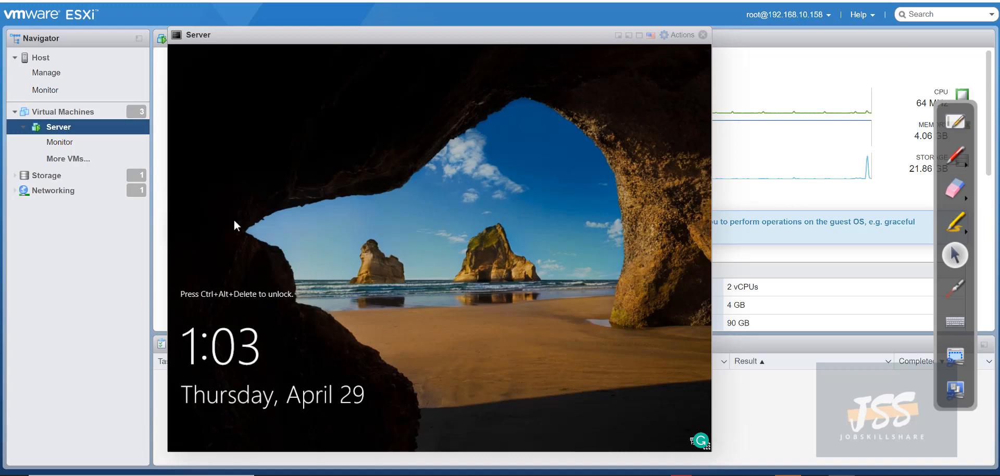
Send Ctrl-Alt-Delete to the Server VM from the Guest OS send-keys menu
{"action": "left_click", "coordinate": [676, 38]}
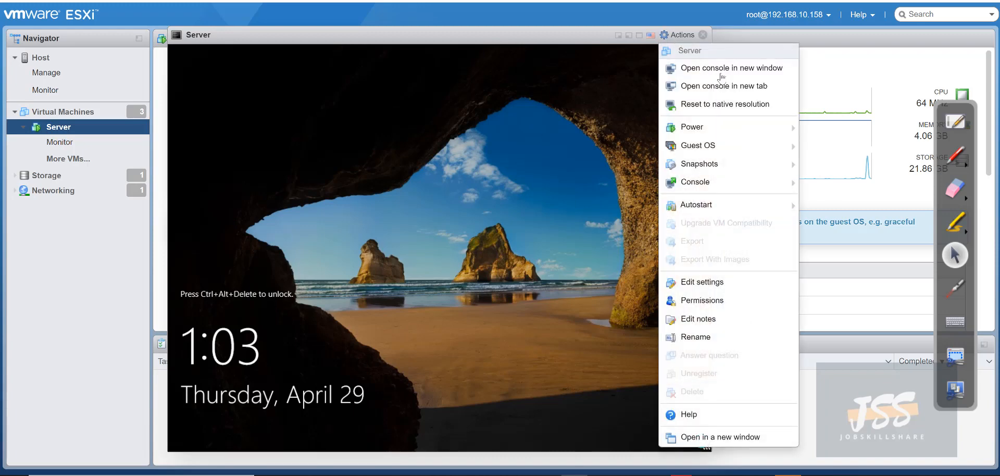
{"action": "mouse_move", "coordinate": [698, 134]}
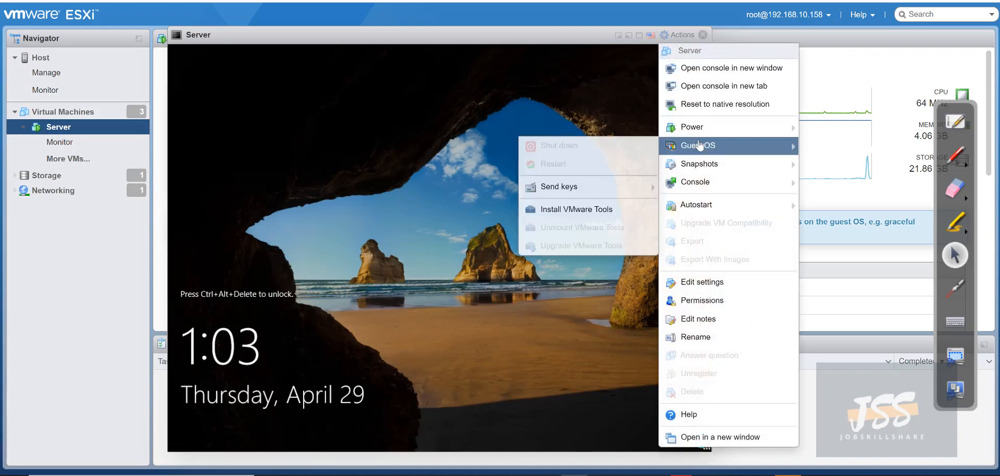
{"action": "mouse_move", "coordinate": [578, 186]}
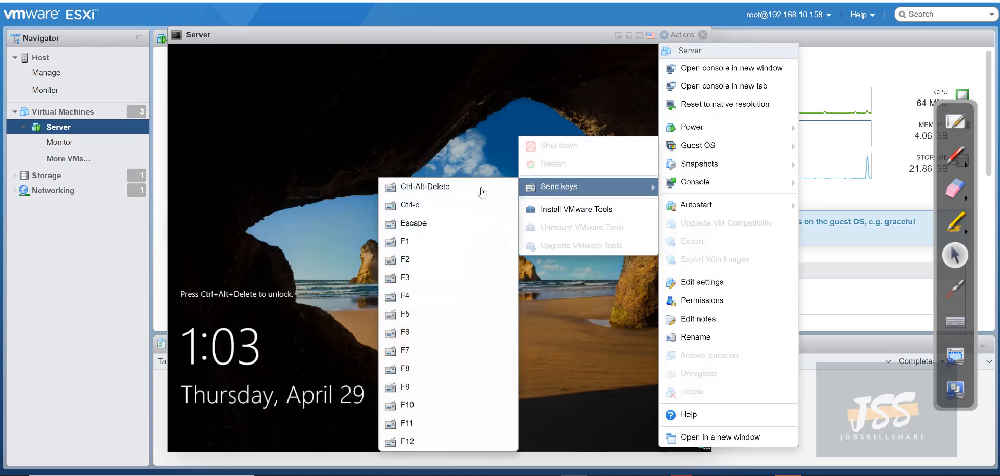
{"action": "left_click", "coordinate": [484, 185]}
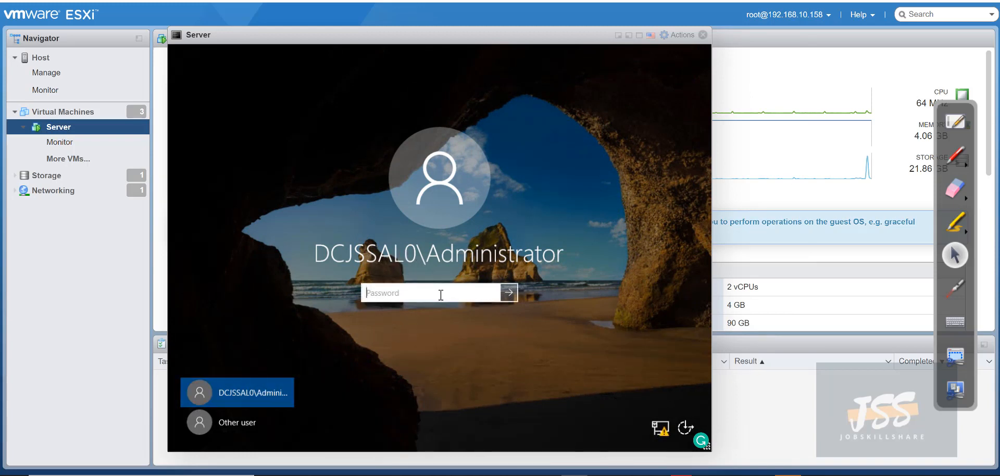
Switch to another user and sign in as Administrator with the domain password
{"action": "left_click", "coordinate": [245, 425]}
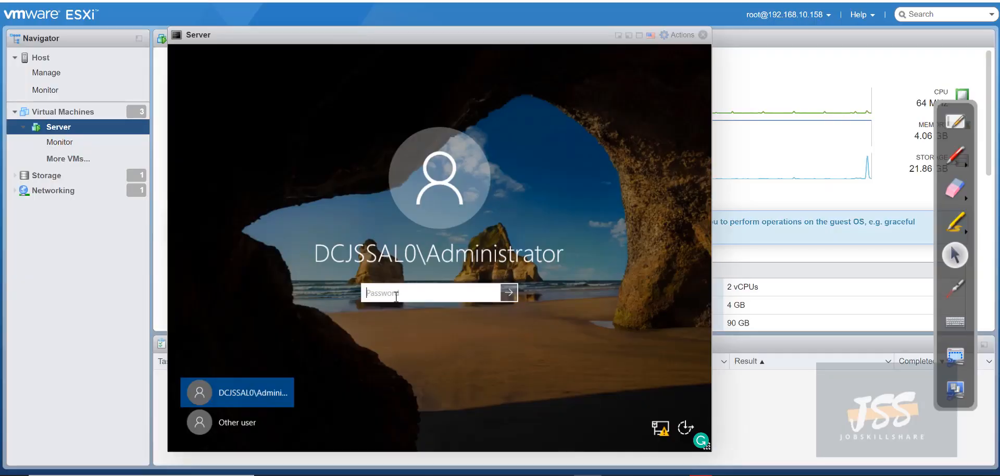
{"action": "type", "text": "••"}
{"action": "key", "text": "BackSpace"}
{"action": "key", "text": "BackSpace"}
{"action": "key", "text": "BackSpace"}
{"action": "type", "text": "•••••••••••"}
{"action": "key", "text": "Return"}
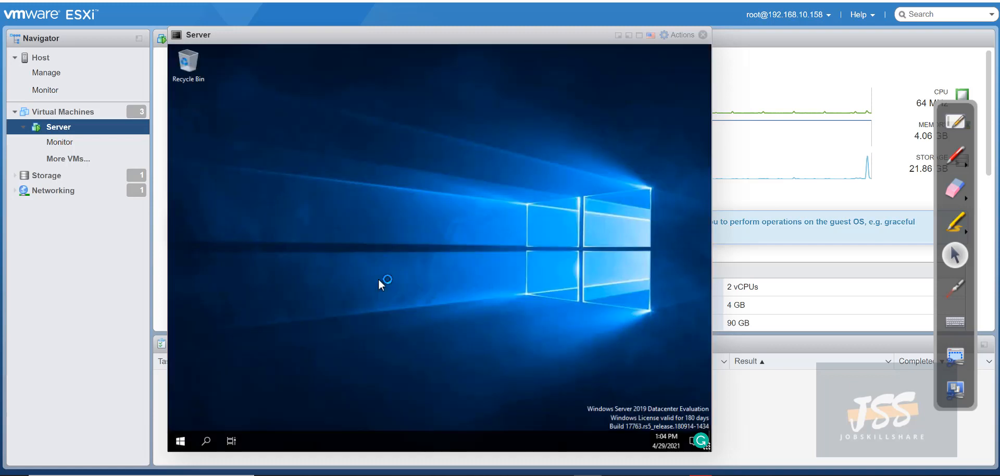
Show the Virtual Machines list and dismiss the Windows Admin Center suggestion on the server
{"action": "left_click_drag", "start_coordinate": [236, 39], "coordinate": [364, 44]}
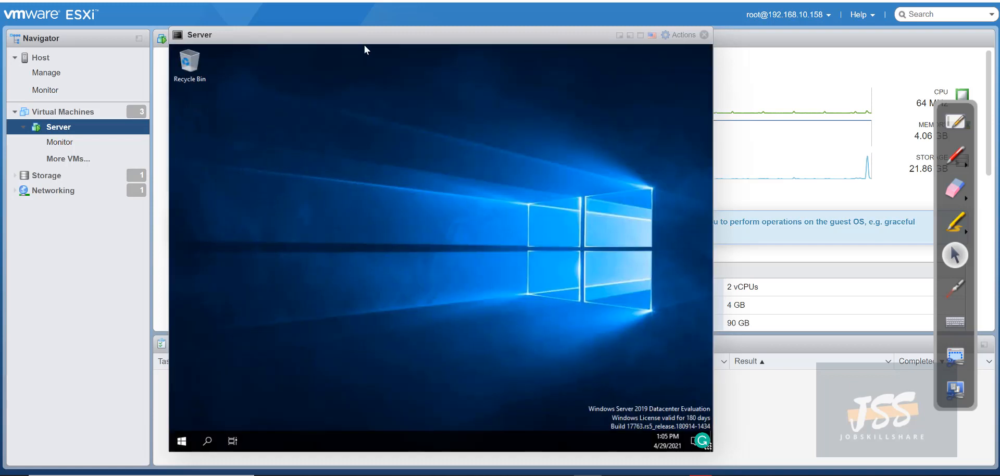
{"action": "left_click", "coordinate": [79, 116]}
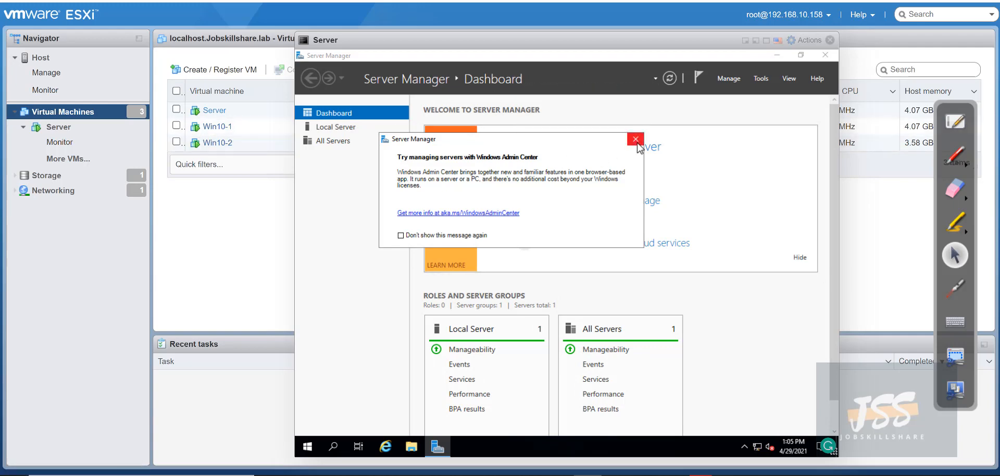
{"action": "left_click", "coordinate": [635, 139]}
{"action": "left_click_drag", "start_coordinate": [454, 45], "coordinate": [346, 40]}
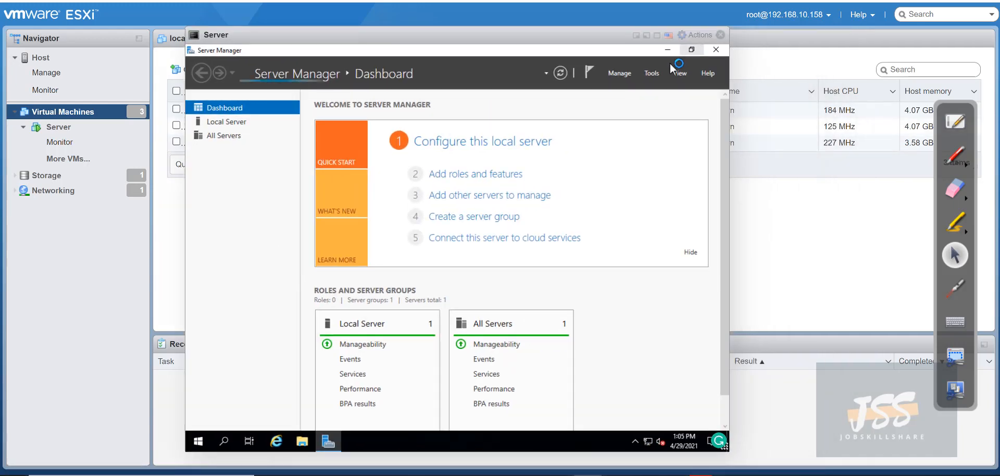
Inspect the Tools list and the flagged service's details in Server Manager, then close them
{"action": "left_click", "coordinate": [651, 72]}
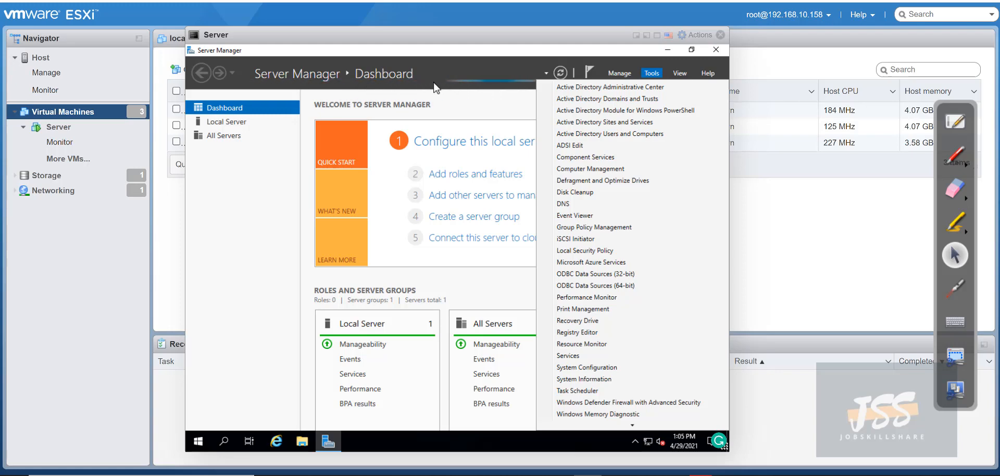
{"action": "left_click", "coordinate": [275, 240]}
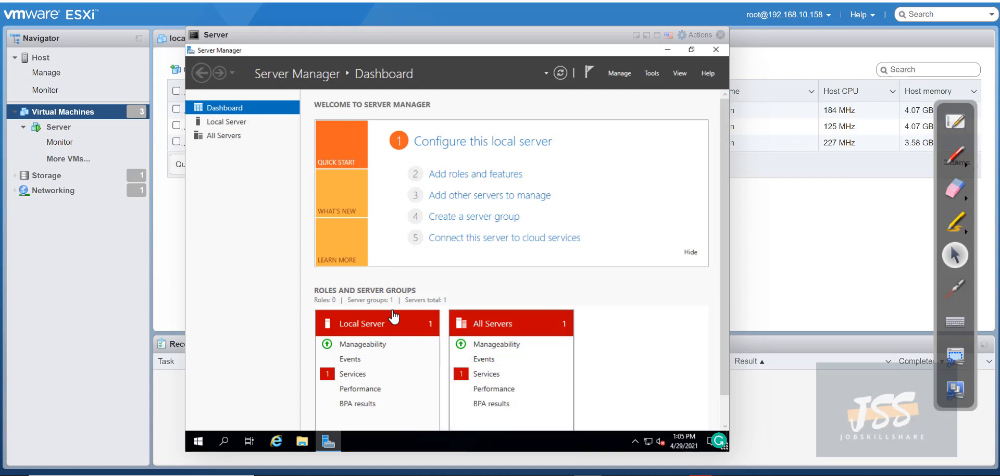
{"action": "left_click", "coordinate": [485, 374]}
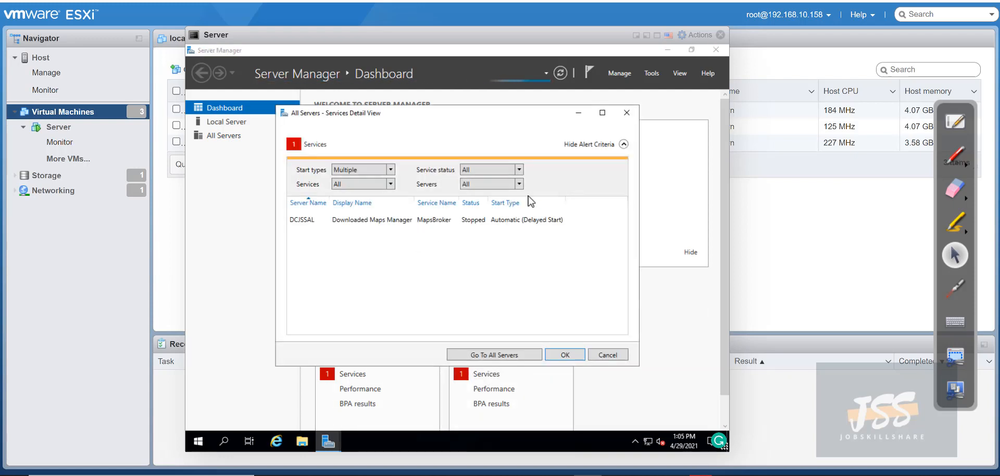
{"action": "left_click", "coordinate": [623, 114]}
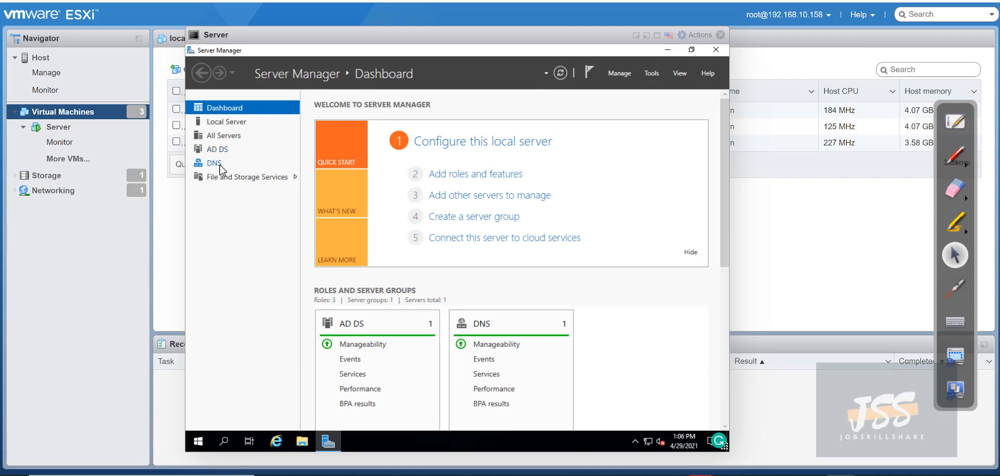
Launch Active Directory Users and Computers maximized and open dcjssal.jobskillshare.com's Users container
{"action": "left_click", "coordinate": [653, 74]}
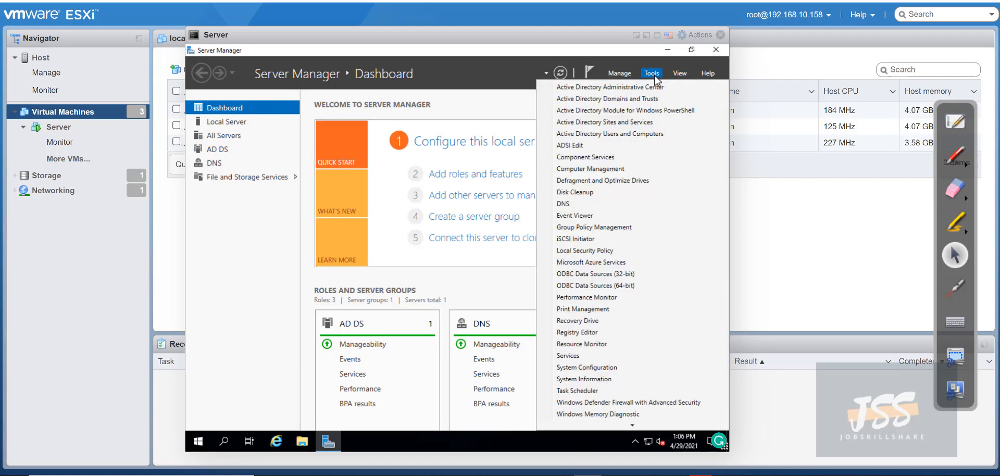
{"action": "left_click", "coordinate": [616, 136]}
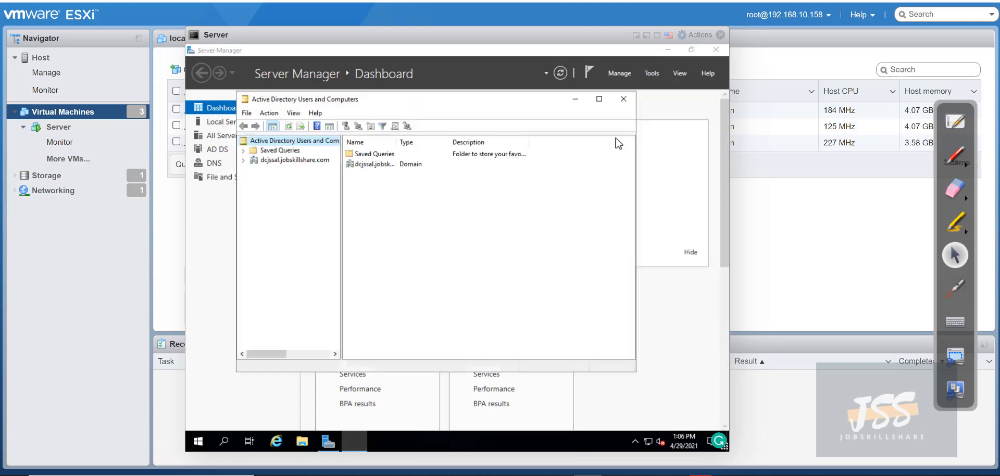
{"action": "left_click", "coordinate": [601, 102]}
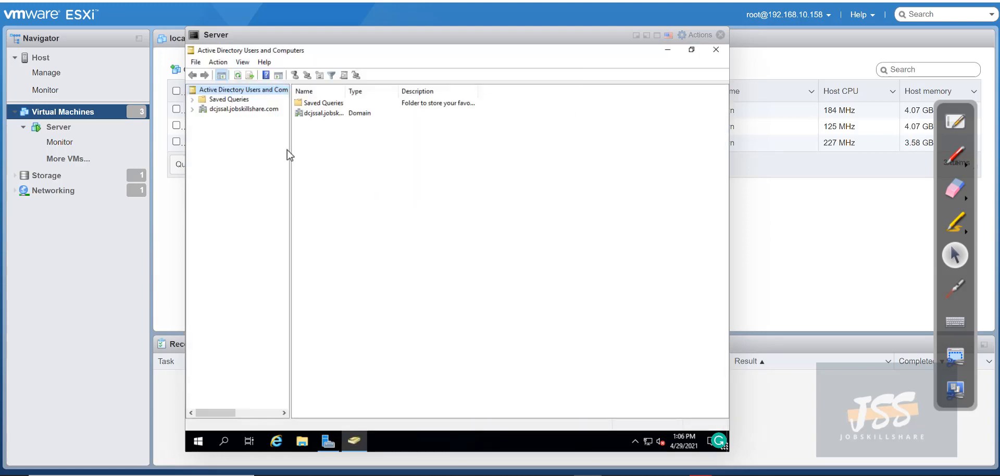
{"action": "double_click", "coordinate": [258, 50]}
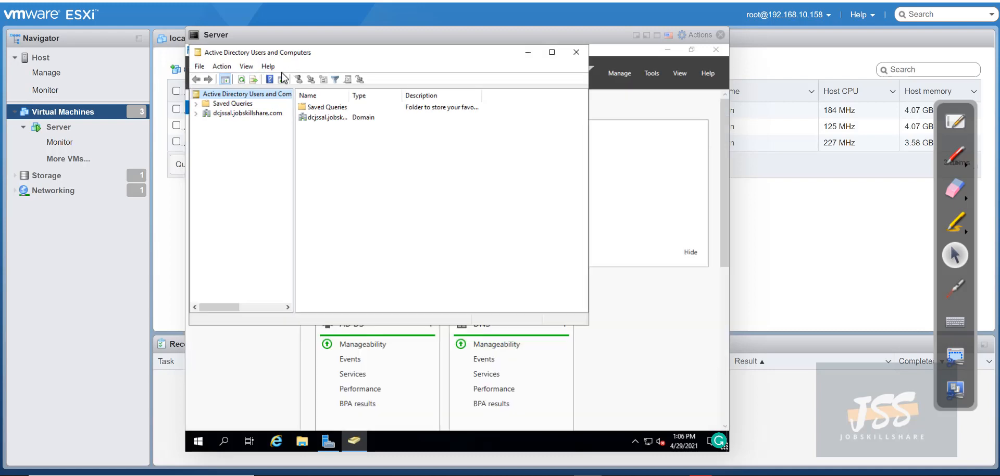
{"action": "left_click", "coordinate": [551, 52]}
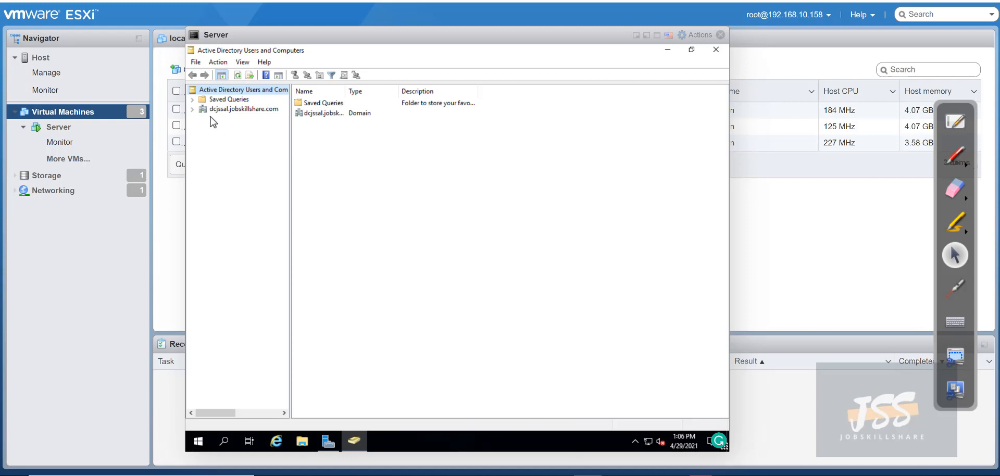
{"action": "left_click", "coordinate": [193, 110]}
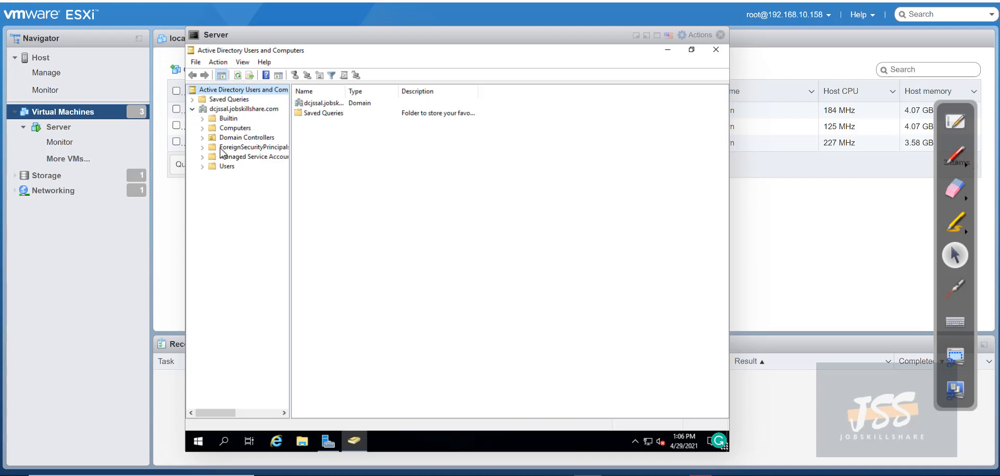
{"action": "left_click", "coordinate": [227, 171]}
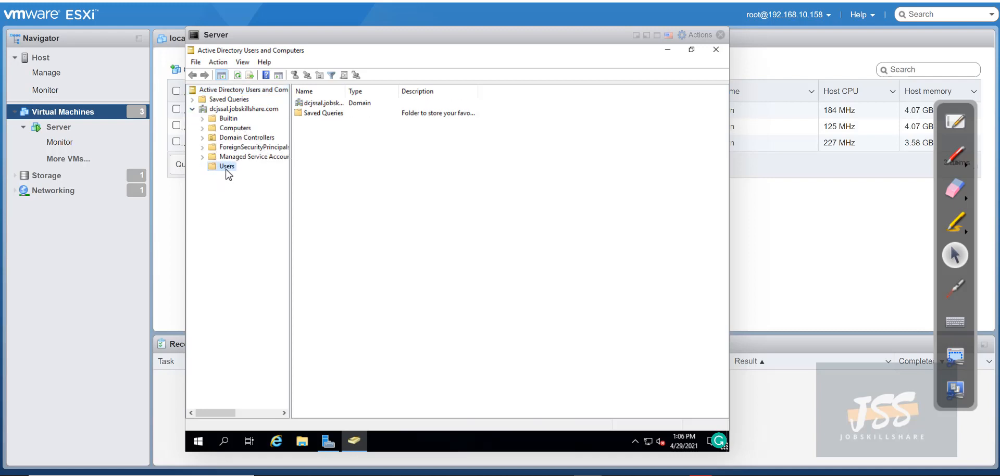
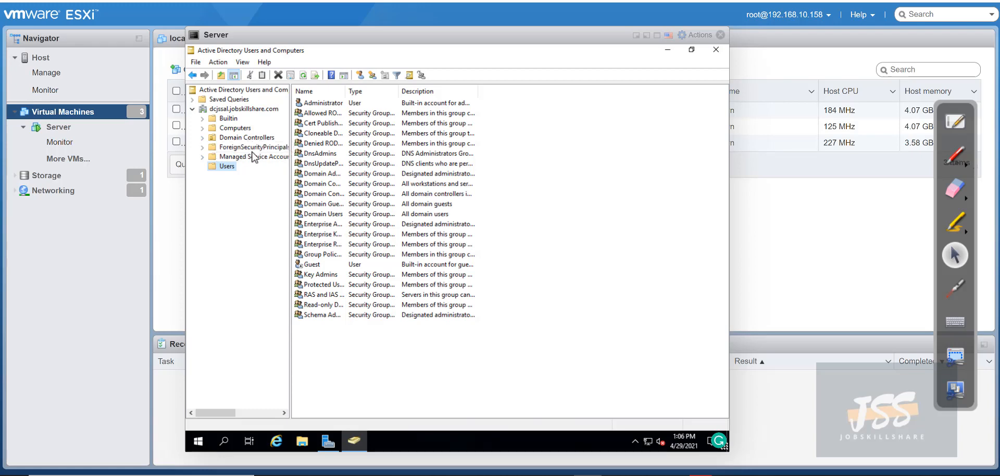
Start a new user with first name and logon name 'helpdesk', then enter and confirm its password
{"action": "left_click", "coordinate": [360, 75]}
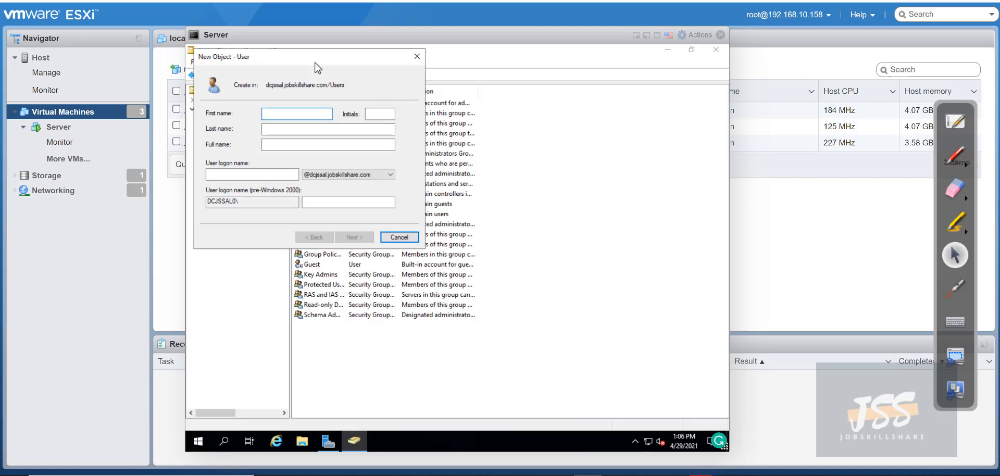
{"action": "left_click_drag", "start_coordinate": [317, 57], "coordinate": [377, 82]}
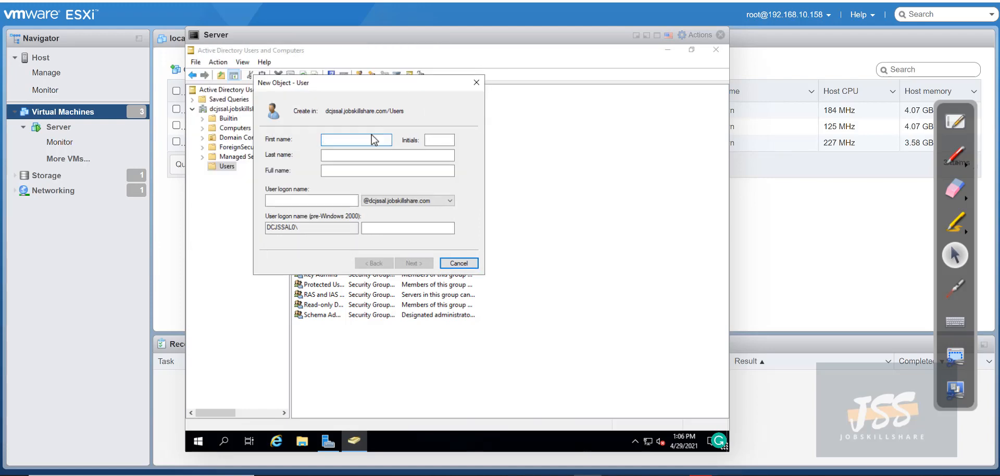
{"action": "type", "text": "helpdesk"}
{"action": "key", "text": "Tab"}
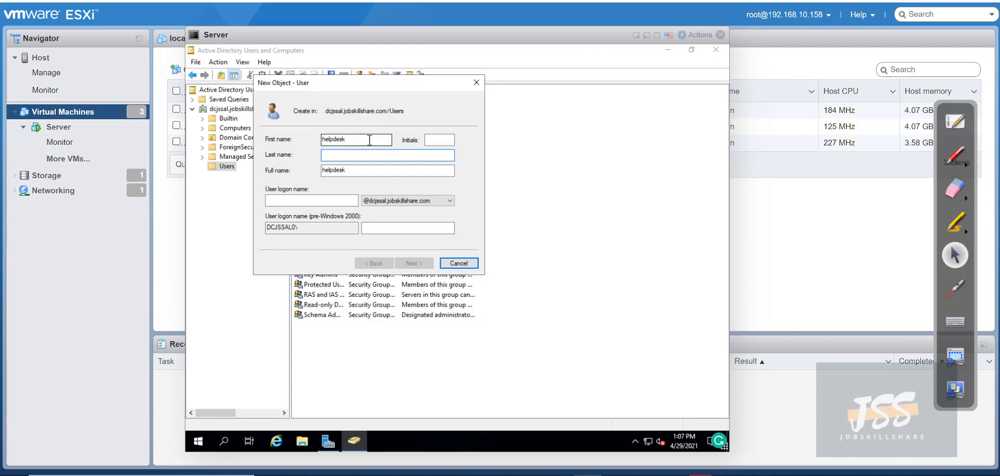
{"action": "key", "text": "Tab"}
{"action": "key", "text": "Tab"}
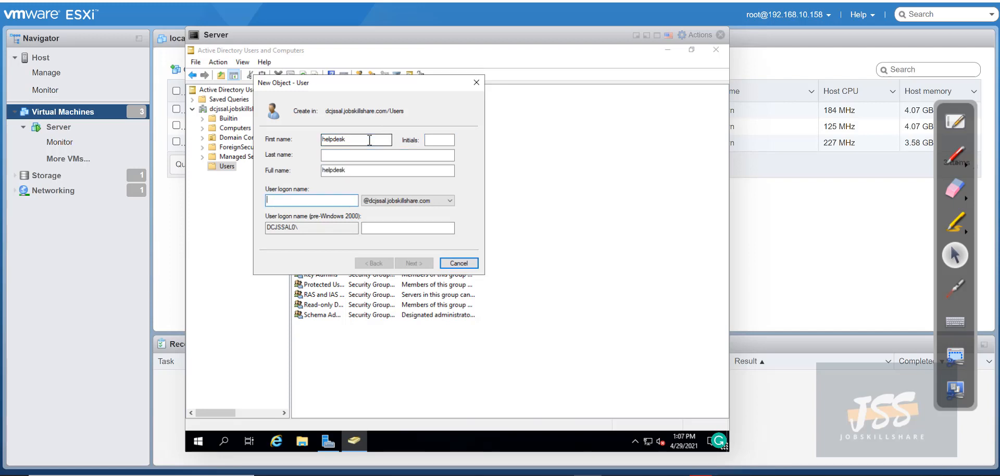
{"action": "type", "text": "helpdesk"}
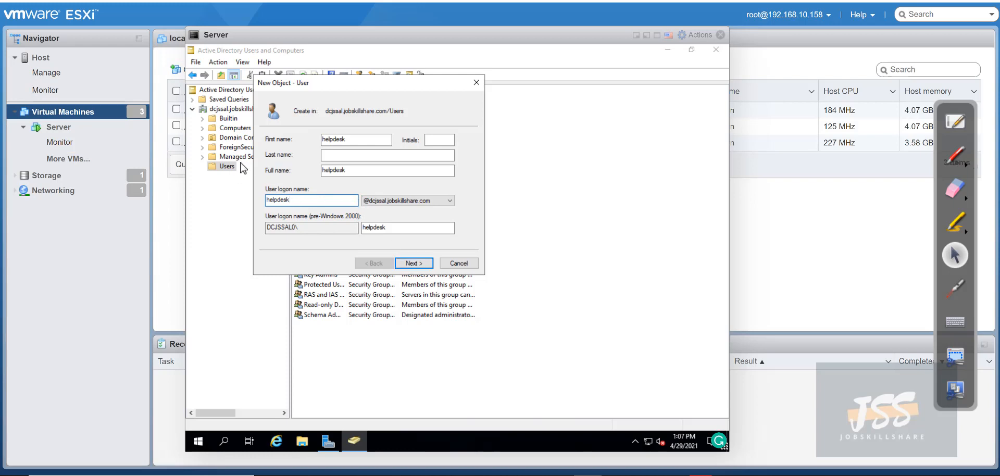
{"action": "left_click", "coordinate": [413, 263]}
{"action": "left_click", "coordinate": [368, 142]}
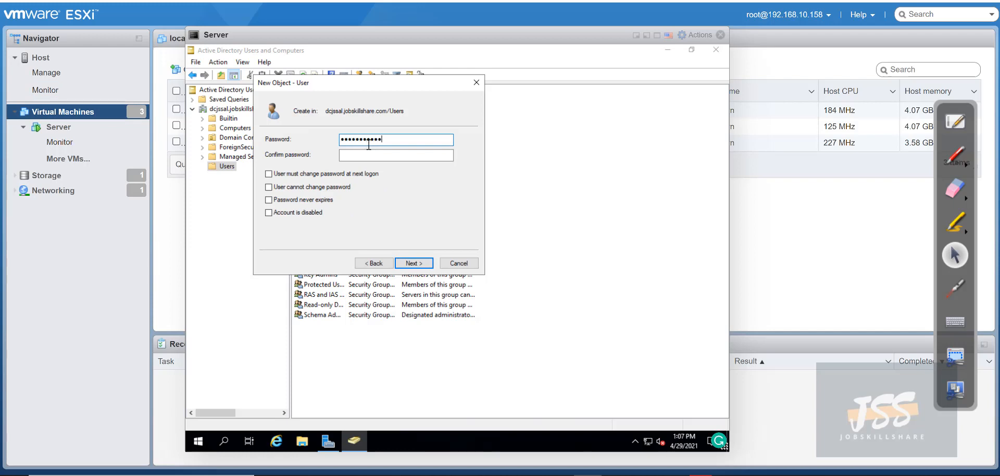
{"action": "key", "text": "Tab"}
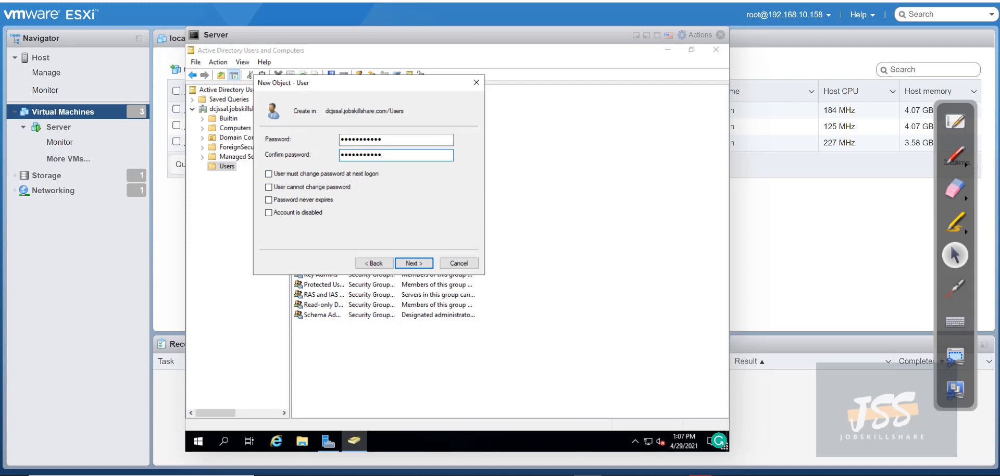
{"action": "left_click_drag", "start_coordinate": [302, 87], "coordinate": [451, 99]}
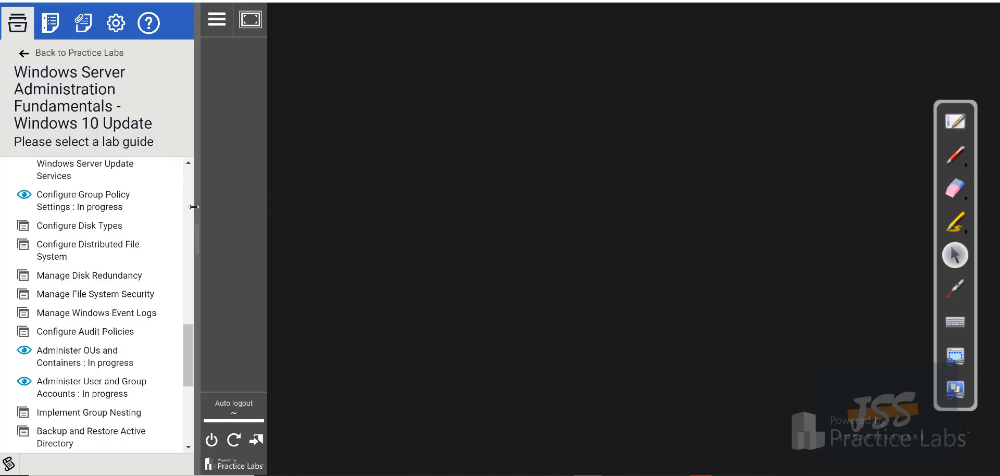
Launch the Manage Active Directory Infrastructure - Part 3 lab in Practice Labs
{"action": "scroll", "coordinate": [176, 263], "scroll_direction": "up", "scroll_amount": 5}
{"action": "scroll", "coordinate": [175, 263], "scroll_direction": "up", "scroll_amount": 4}
{"action": "scroll", "coordinate": [134, 291], "scroll_direction": "down", "scroll_amount": 2}
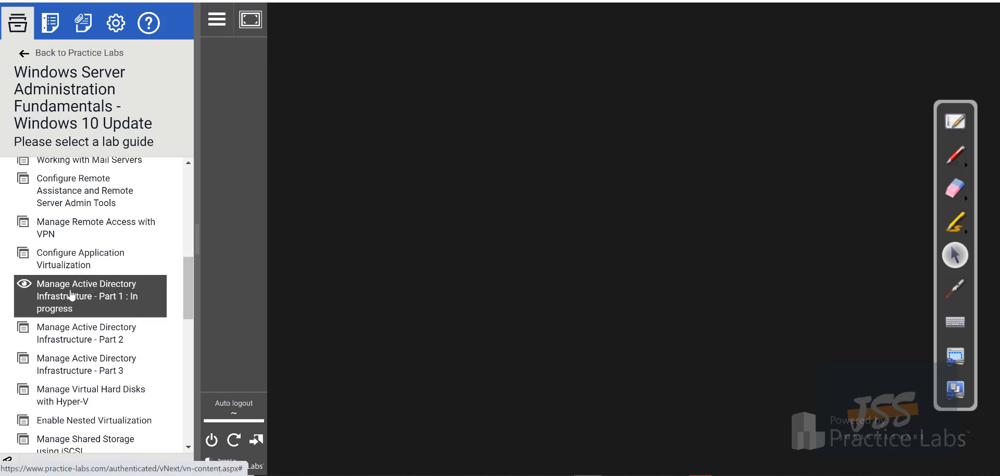
{"action": "scroll", "coordinate": [86, 343], "scroll_direction": "down", "scroll_amount": 3}
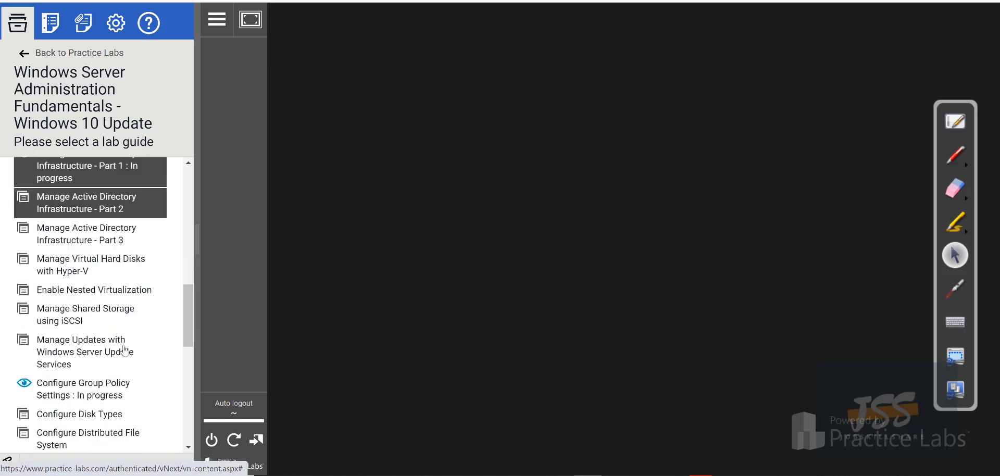
{"action": "left_click", "coordinate": [81, 243]}
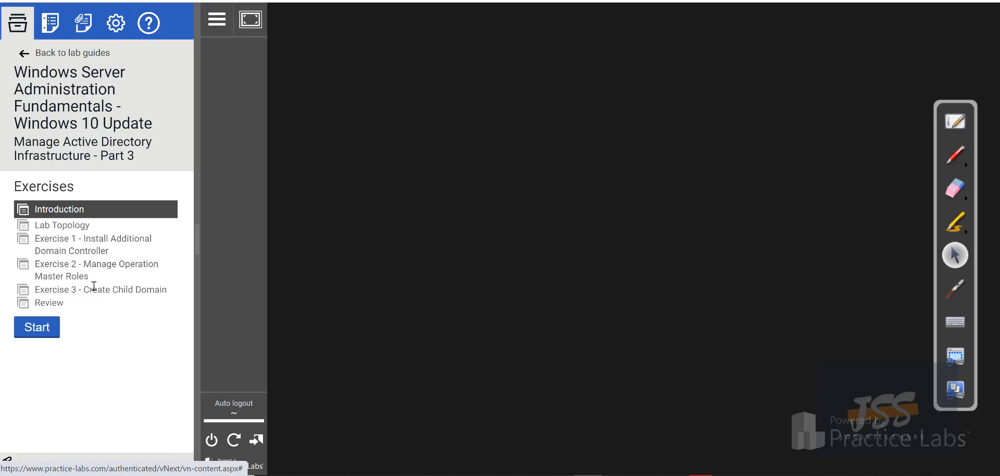
{"action": "left_click", "coordinate": [41, 331]}
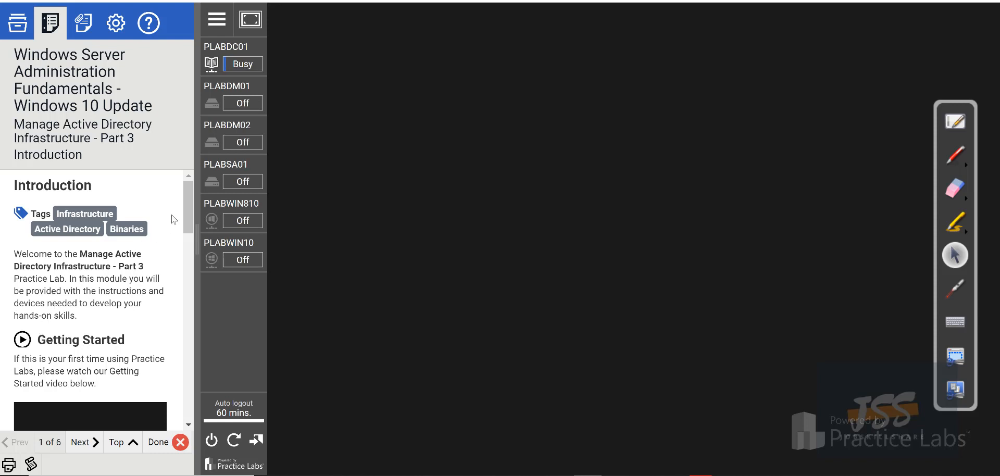
Finish creating the helpdesk user in ADUC and bring up its context menu
{"action": "left_click_drag", "start_coordinate": [188, 215], "coordinate": [187, 237]}
{"action": "scroll", "coordinate": [184, 242], "scroll_direction": "down", "scroll_amount": 1}
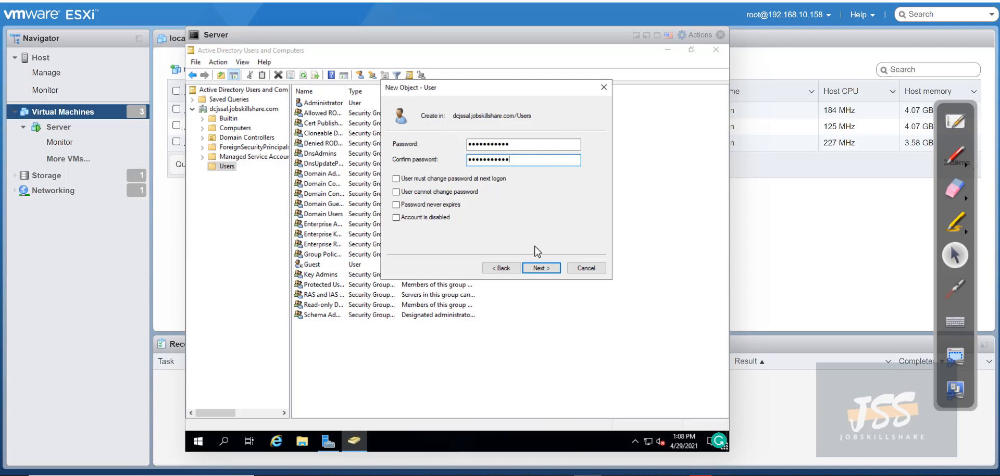
{"action": "left_click", "coordinate": [539, 269]}
{"action": "left_click", "coordinate": [539, 268]}
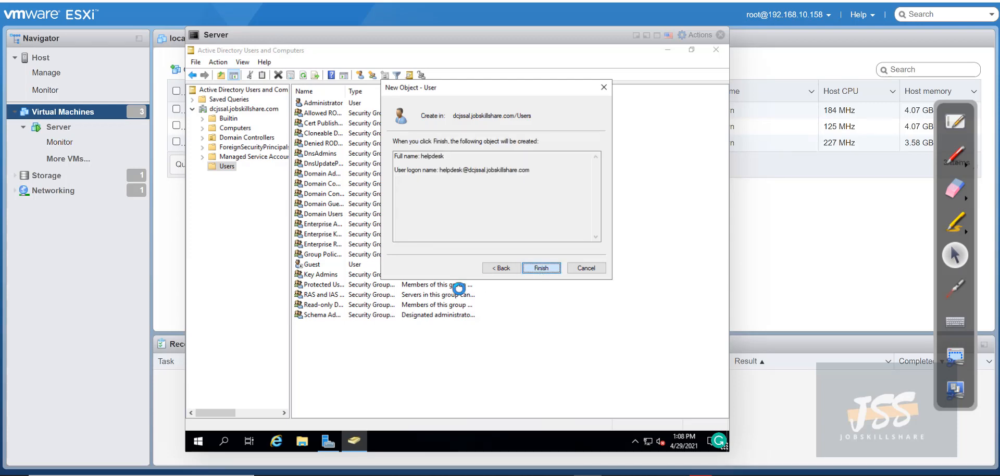
{"action": "right_click", "coordinate": [320, 274]}
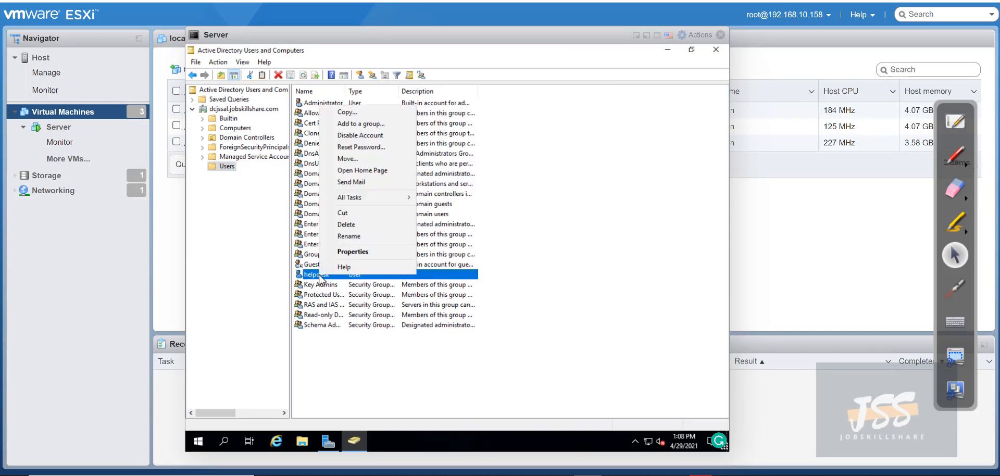
Add helpdesk to the Domain Admins group through its Member Of properties, then close ADUC
{"action": "left_click", "coordinate": [363, 255]}
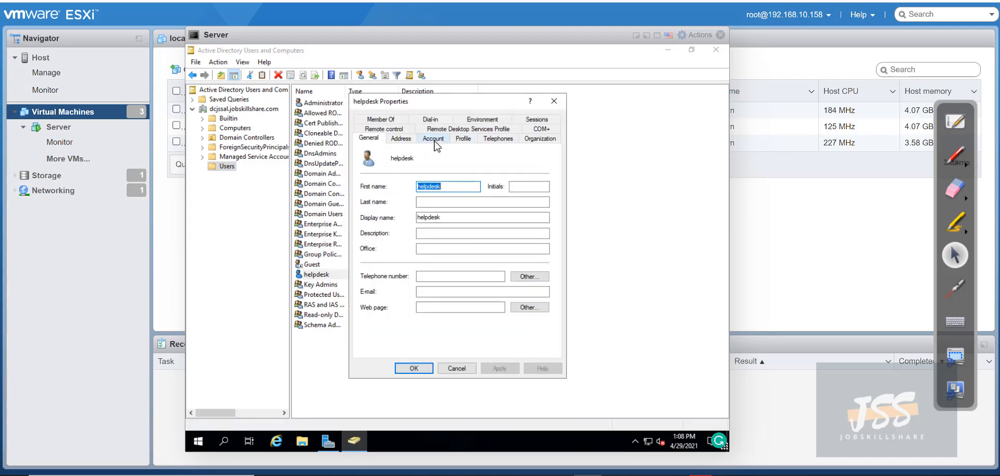
{"action": "left_click", "coordinate": [392, 120]}
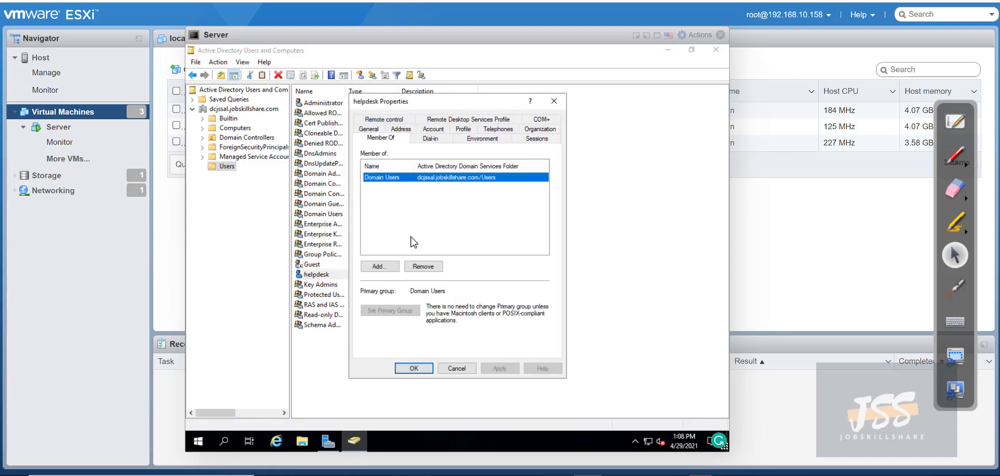
{"action": "left_click", "coordinate": [385, 267]}
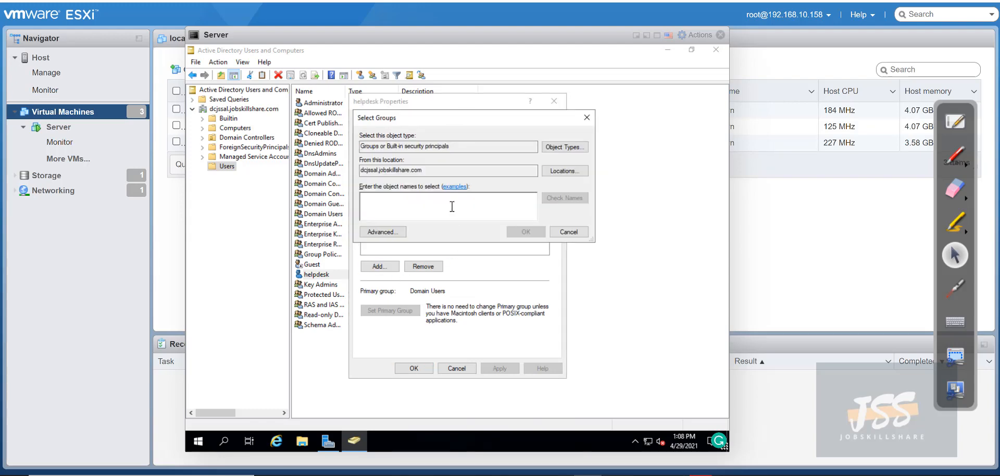
{"action": "type", "text": "domain"}
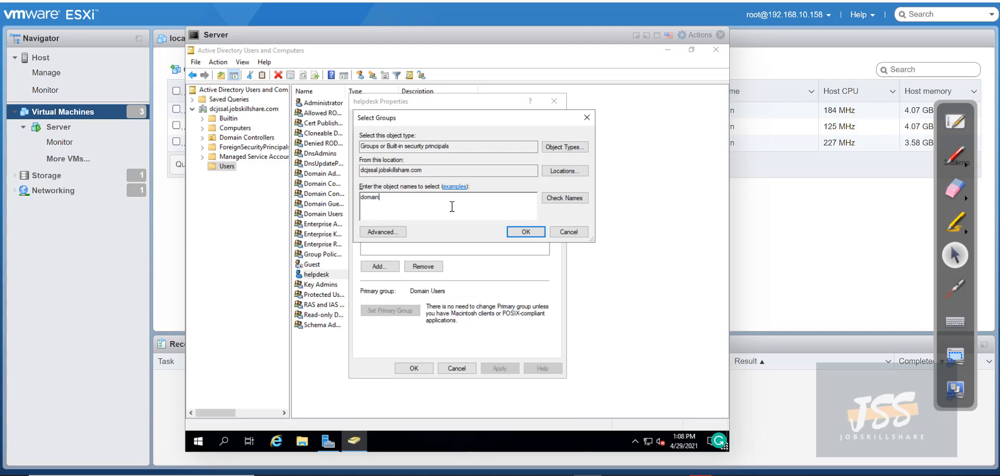
{"action": "type", "text": " admin"}
{"action": "key", "text": "Return"}
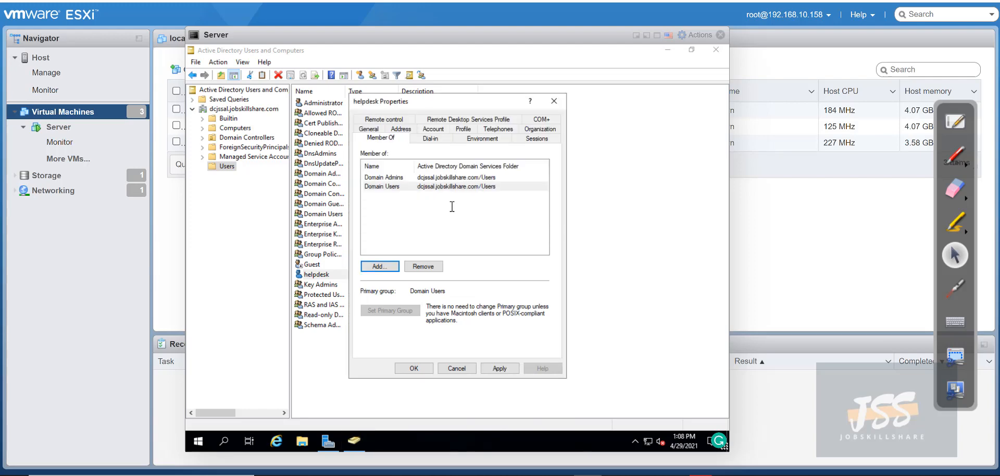
{"action": "left_click", "coordinate": [412, 368]}
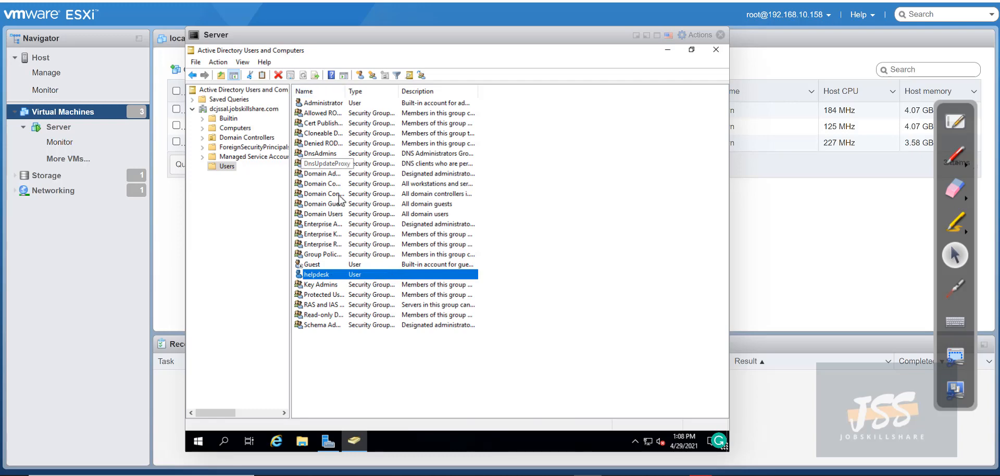
{"action": "left_click", "coordinate": [715, 49]}
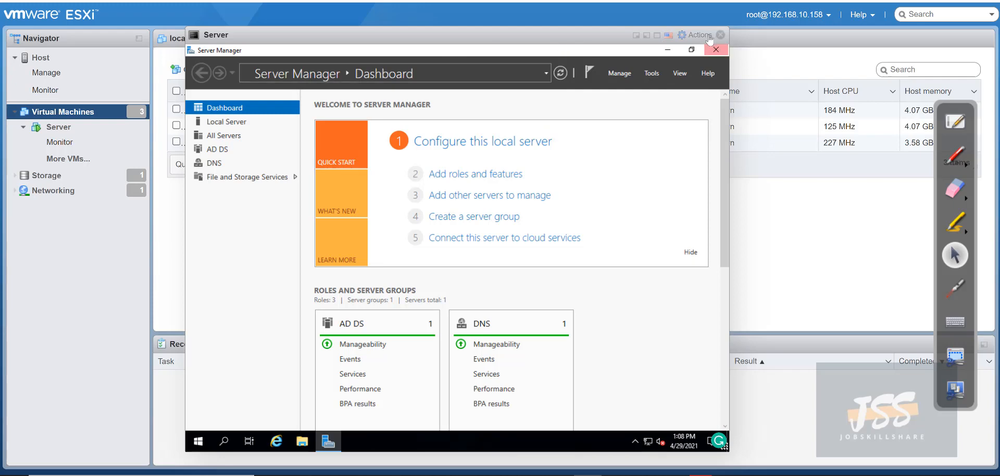
Close Server Manager, open a Win10-1 browser console, and close its Command Prompt
{"action": "left_click", "coordinate": [715, 50]}
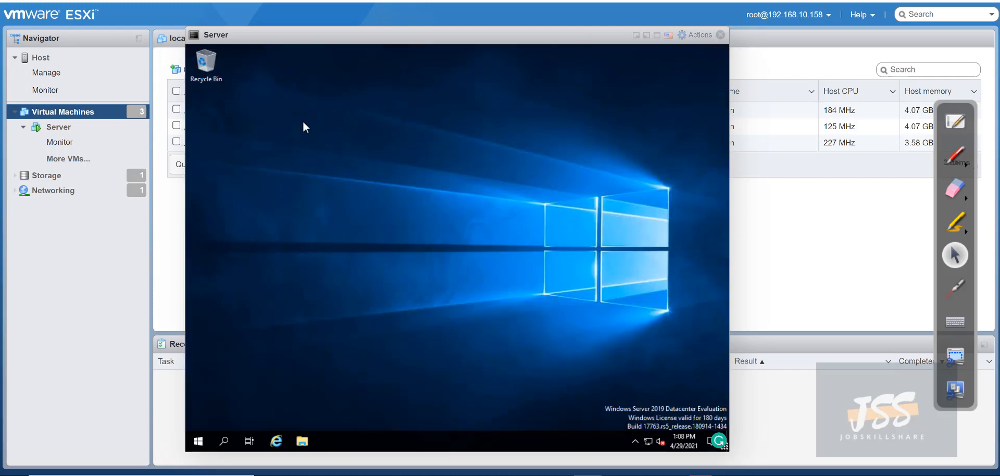
{"action": "left_click_drag", "start_coordinate": [233, 42], "coordinate": [446, 42]}
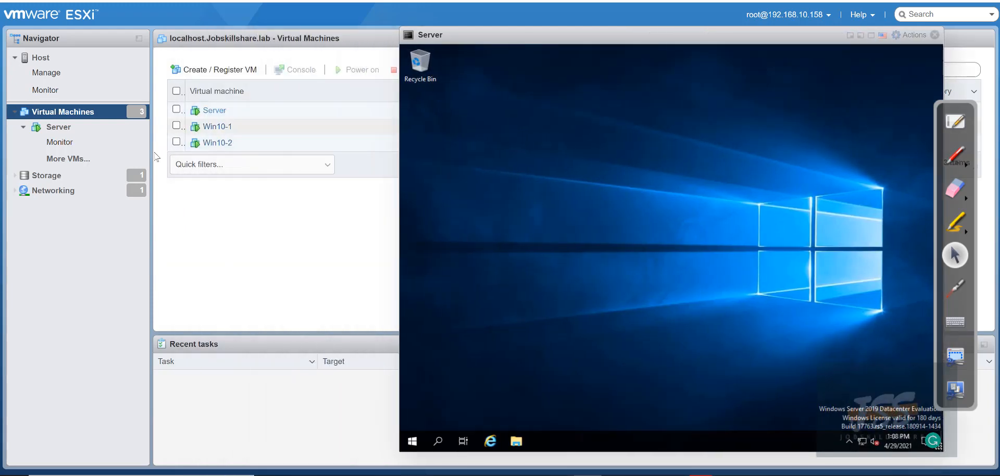
{"action": "left_click", "coordinate": [214, 130]}
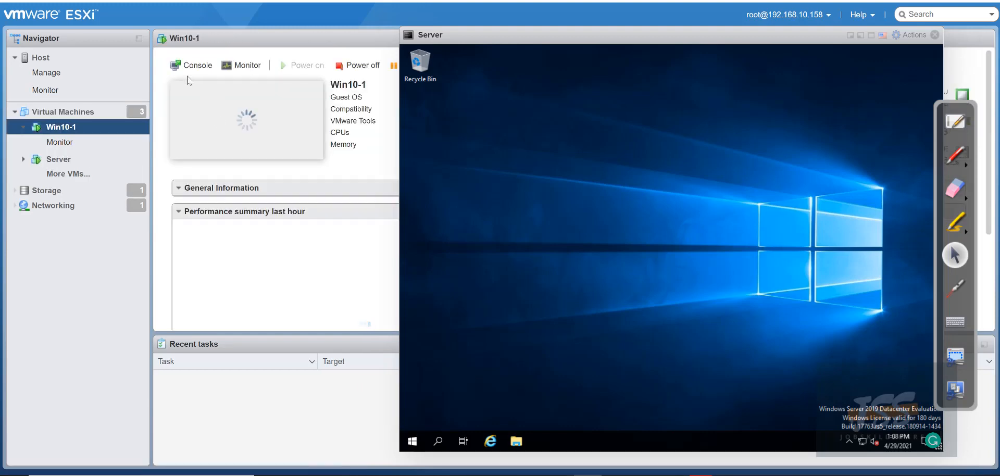
{"action": "left_click", "coordinate": [200, 66]}
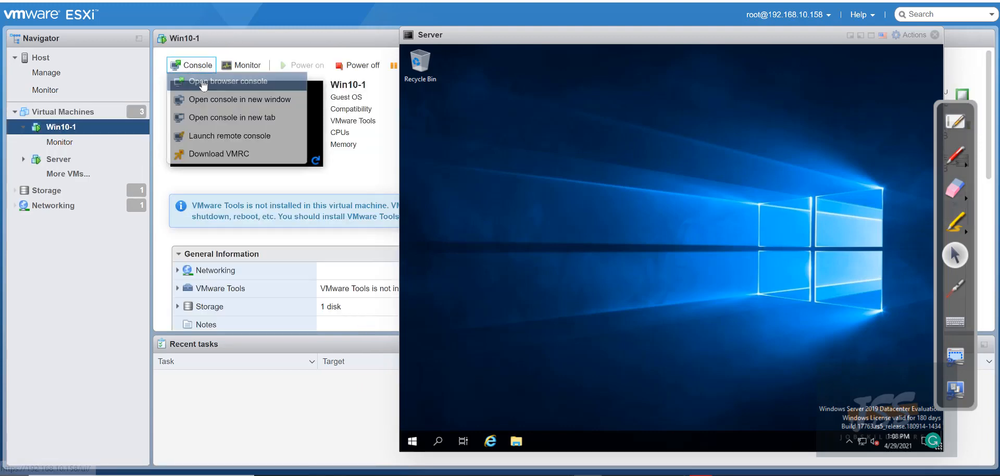
{"action": "left_click", "coordinate": [237, 81]}
{"action": "left_click_drag", "start_coordinate": [247, 55], "coordinate": [148, 45]}
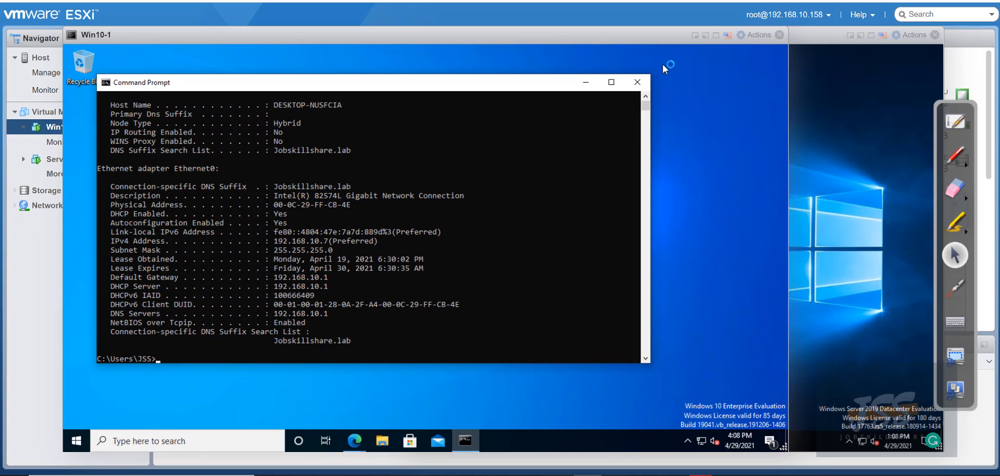
{"action": "left_click", "coordinate": [638, 82]}
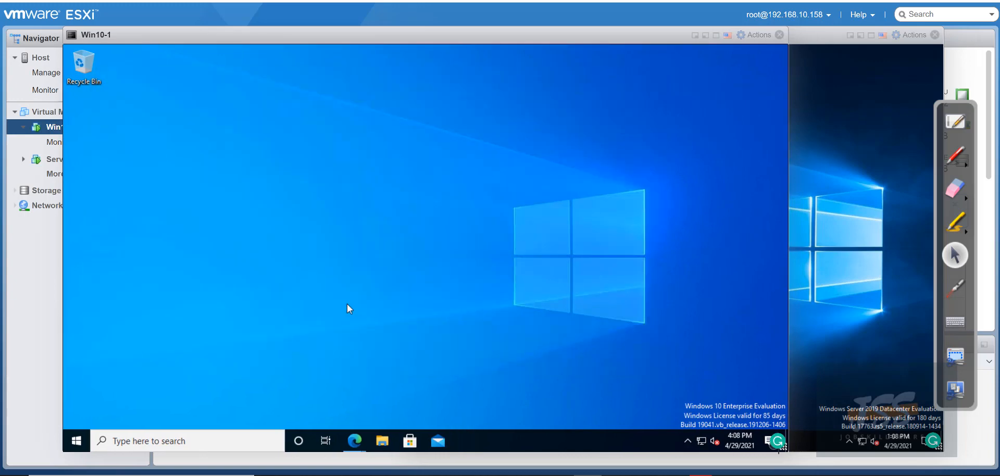
Go from Win10-1's System About page to Advanced system settings
{"action": "right_click", "coordinate": [68, 441]}
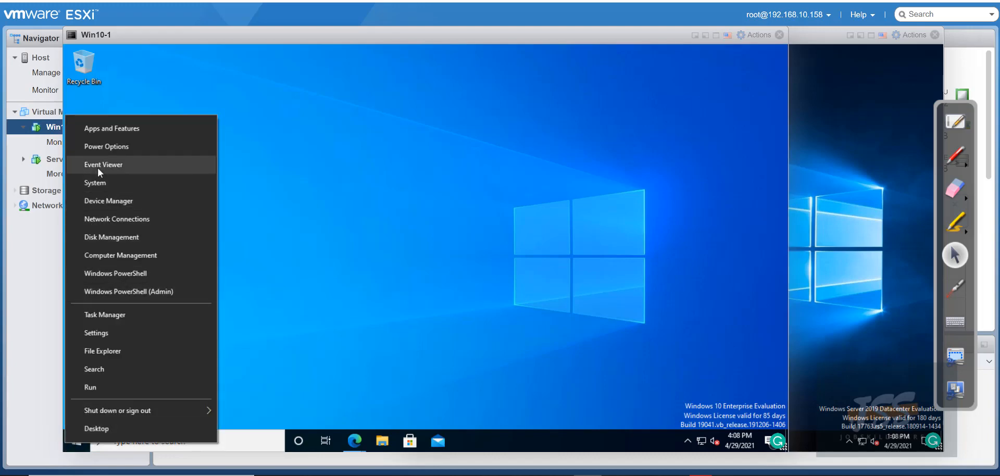
{"action": "left_click", "coordinate": [98, 181]}
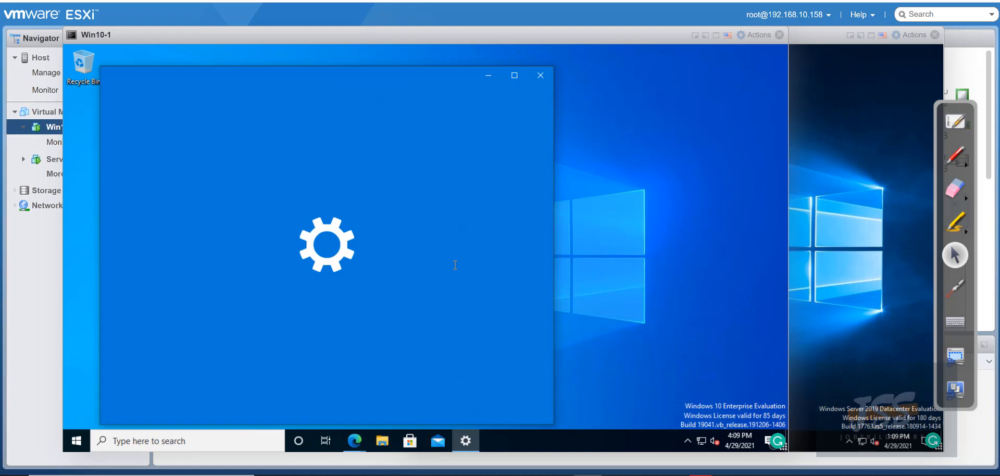
{"action": "scroll", "coordinate": [392, 265], "scroll_direction": "down", "scroll_amount": 1}
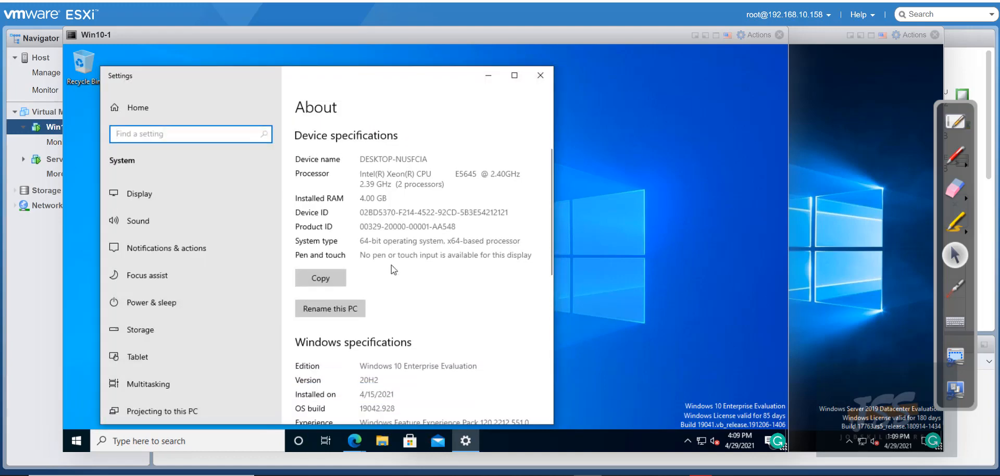
{"action": "left_click_drag", "start_coordinate": [361, 159], "coordinate": [445, 160]}
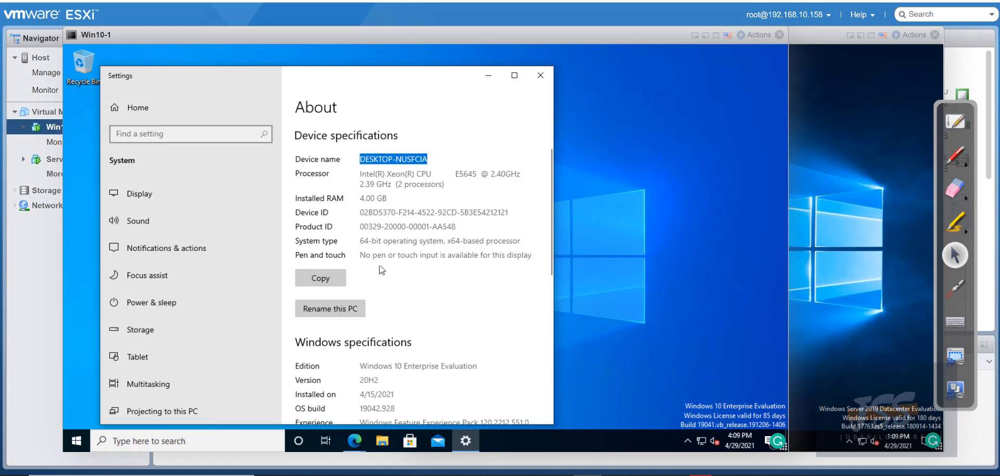
{"action": "scroll", "coordinate": [338, 312], "scroll_direction": "down", "scroll_amount": 6}
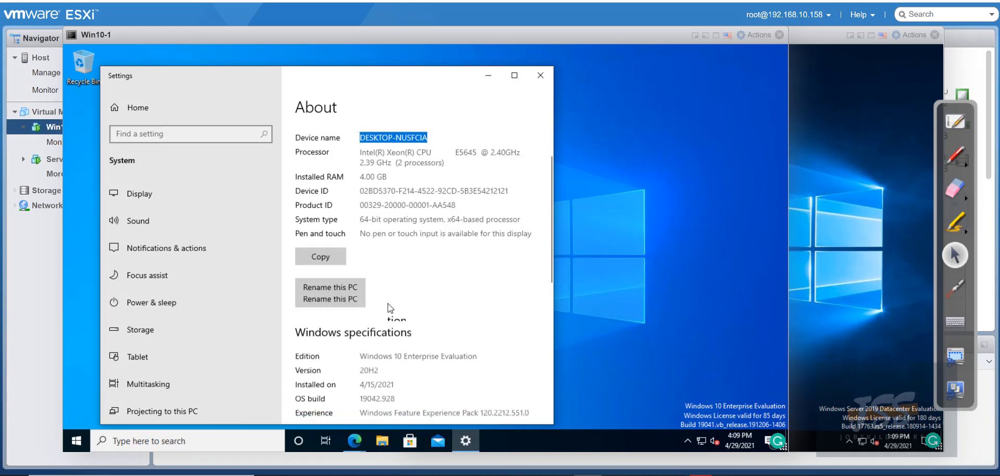
{"action": "scroll", "coordinate": [363, 363], "scroll_direction": "down", "scroll_amount": 2}
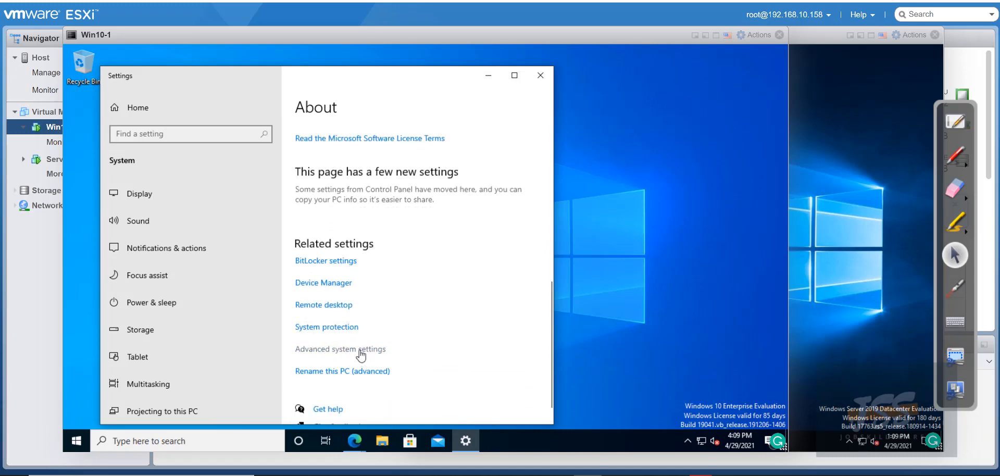
{"action": "left_click", "coordinate": [360, 350]}
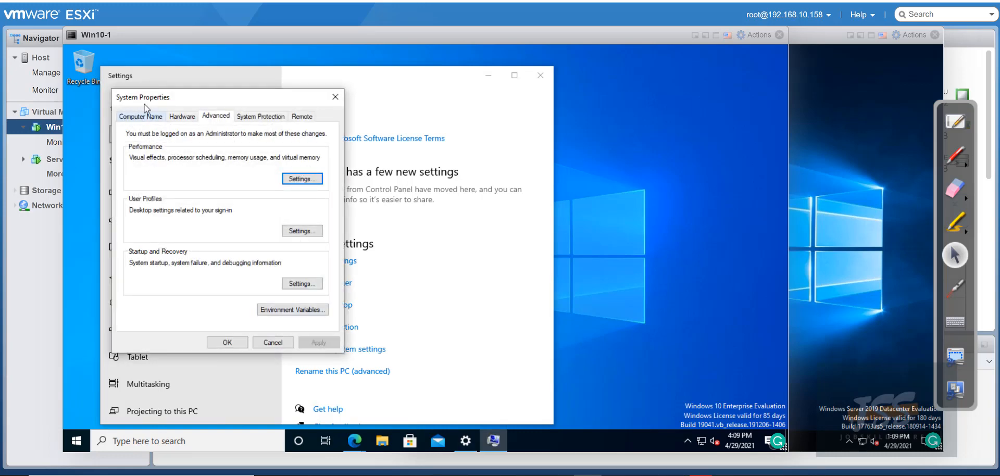
Switch Win10-1 from WORKGROUP to Domain membership in Computer Name/Domain Changes, then focus the Server console
{"action": "mouse_move", "coordinate": [146, 101]}
{"action": "left_mouse_down"}
{"action": "mouse_move", "coordinate": [192, 105]}
{"action": "mouse_move", "coordinate": [151, 111]}
{"action": "left_mouse_up"}
{"action": "left_click", "coordinate": [146, 126]}
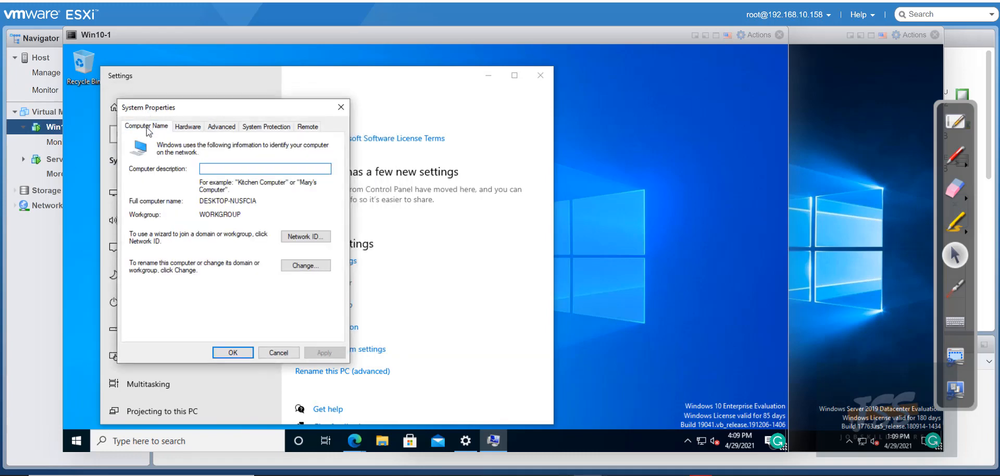
{"action": "left_click_drag", "start_coordinate": [208, 217], "coordinate": [251, 216]}
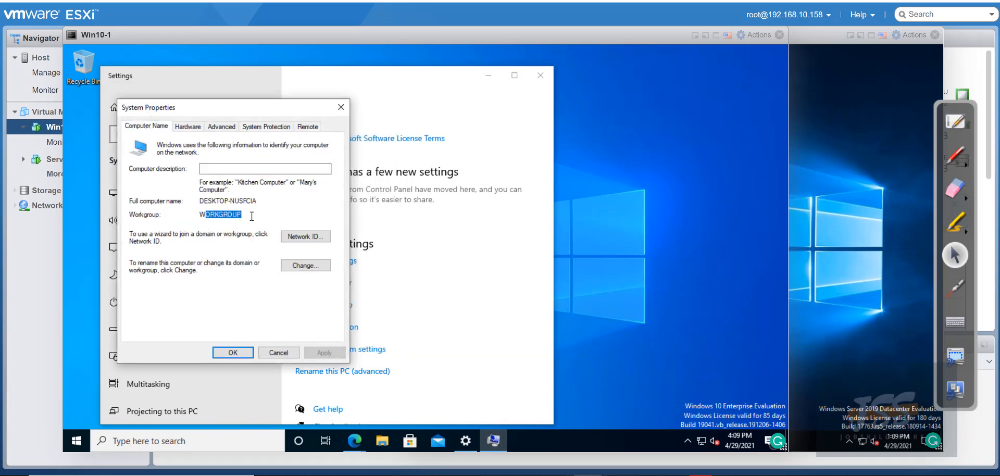
{"action": "left_click", "coordinate": [305, 266]}
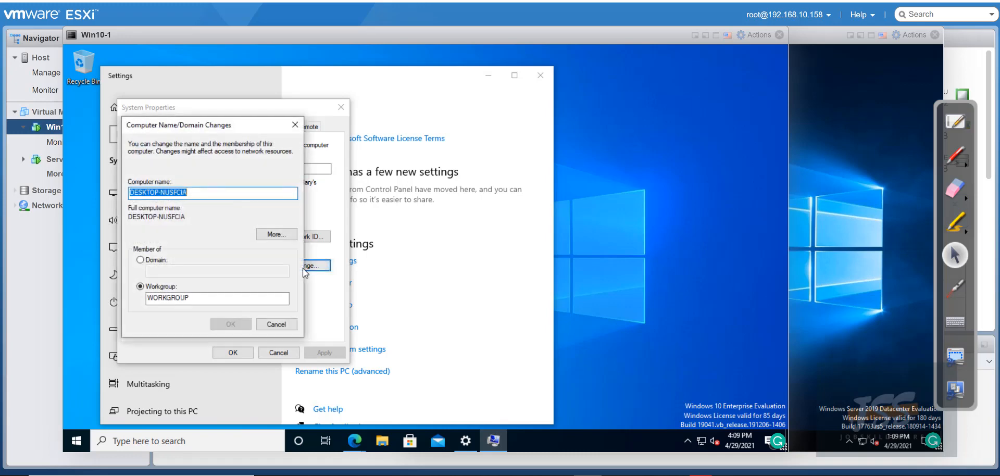
{"action": "left_click", "coordinate": [140, 261]}
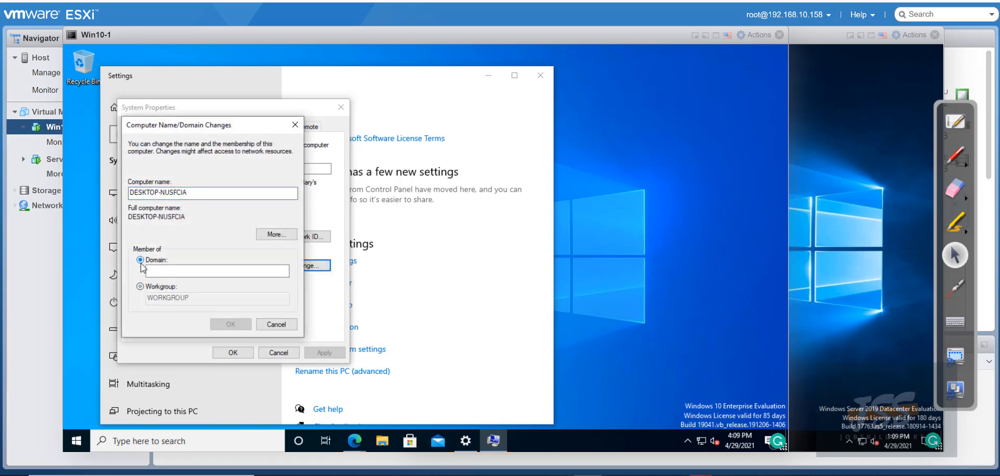
{"action": "left_click", "coordinate": [205, 272]}
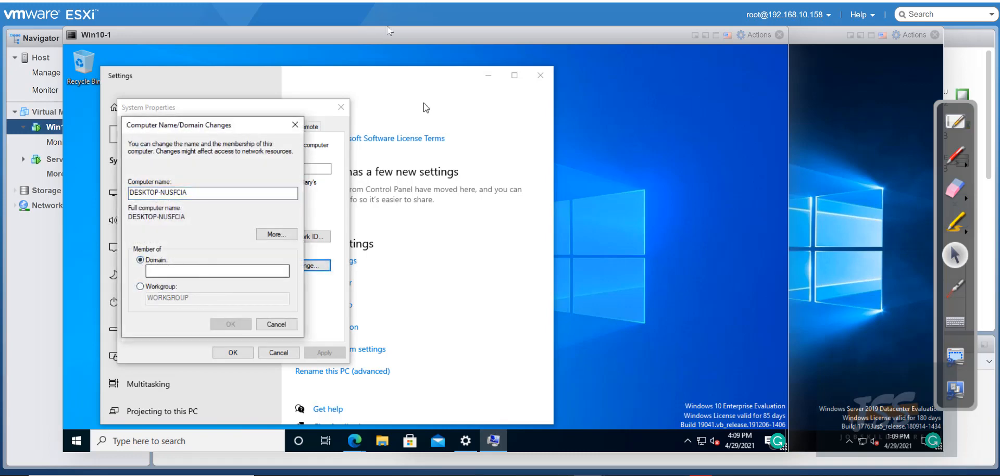
{"action": "mouse_move", "coordinate": [433, 40]}
{"action": "left_mouse_down"}
{"action": "mouse_move", "coordinate": [494, 49]}
{"action": "mouse_move", "coordinate": [395, 48]}
{"action": "mouse_move", "coordinate": [420, 42]}
{"action": "left_mouse_up"}
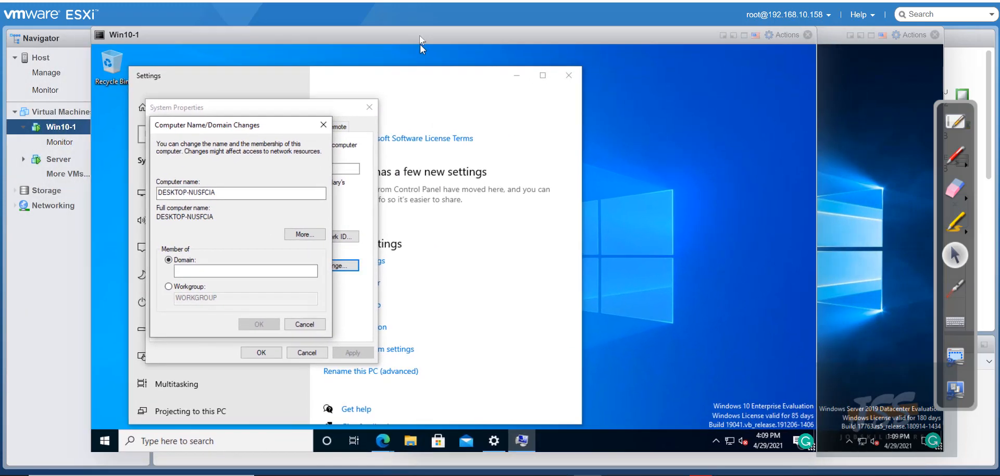
{"action": "left_click", "coordinate": [852, 109]}
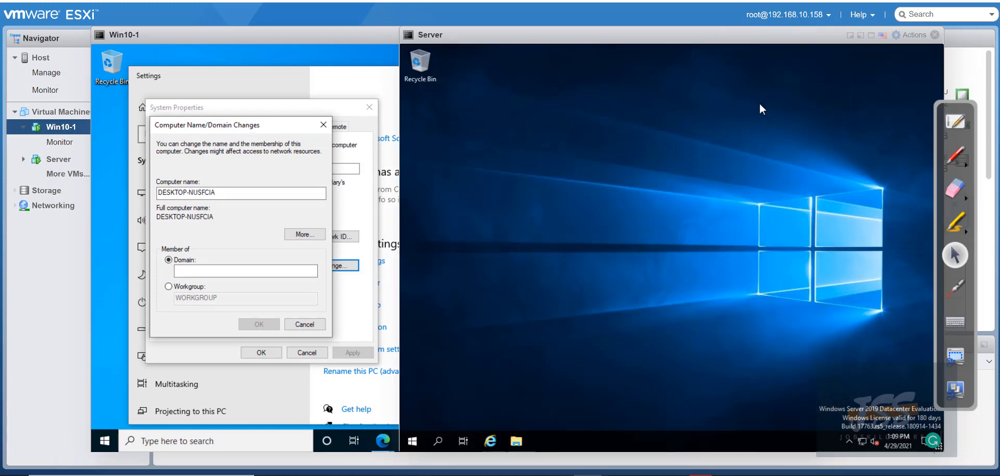
Open Command Prompt on the Server and run ipconfig, marking its IPv4 address
{"action": "left_click", "coordinate": [440, 447]}
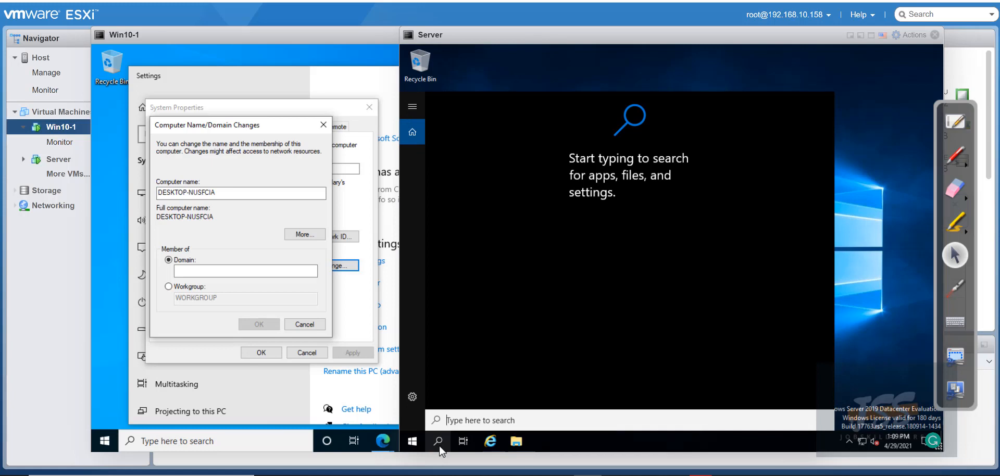
{"action": "type", "text": "cmd"}
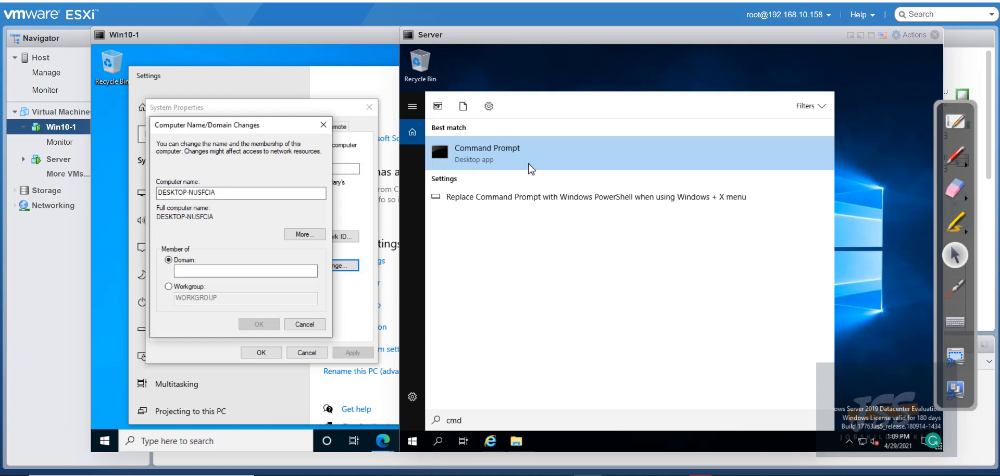
{"action": "left_click", "coordinate": [529, 163]}
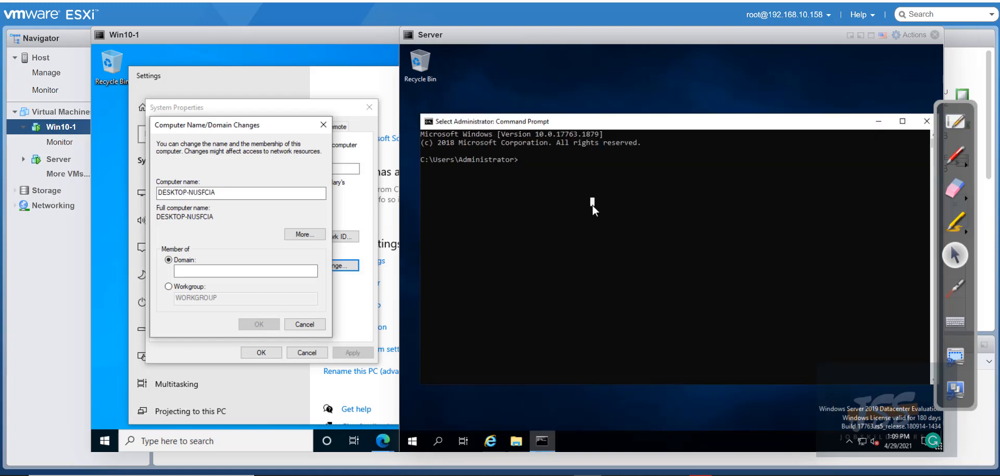
{"action": "type", "text": "ipconfig"}
{"action": "key", "text": "Return"}
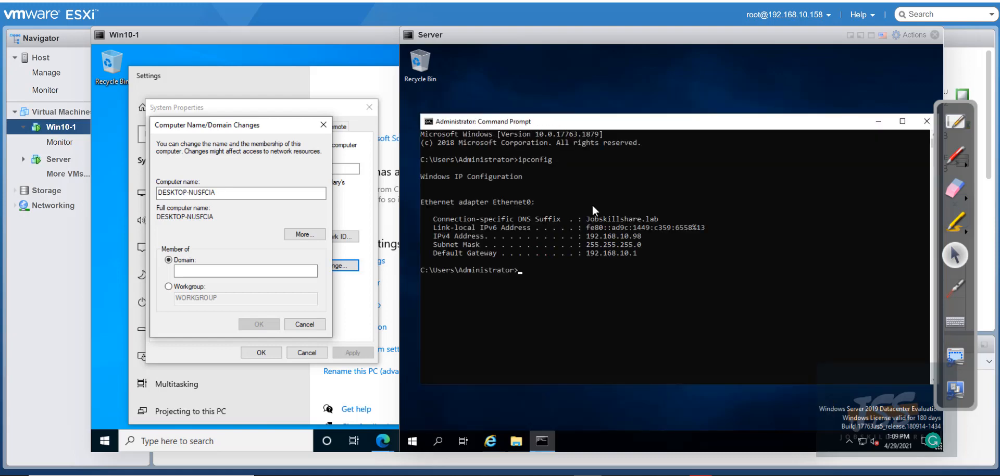
{"action": "left_click_drag", "start_coordinate": [647, 237], "coordinate": [578, 238]}
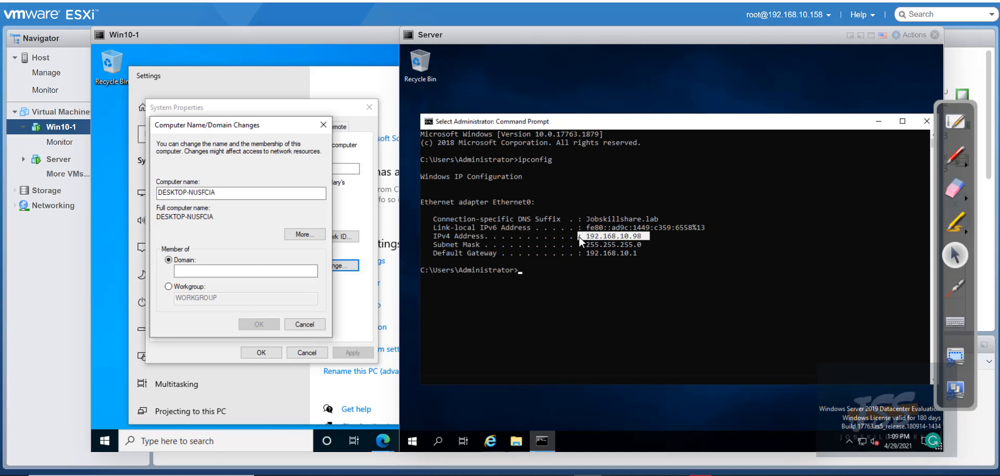
{"action": "left_click", "coordinate": [593, 273]}
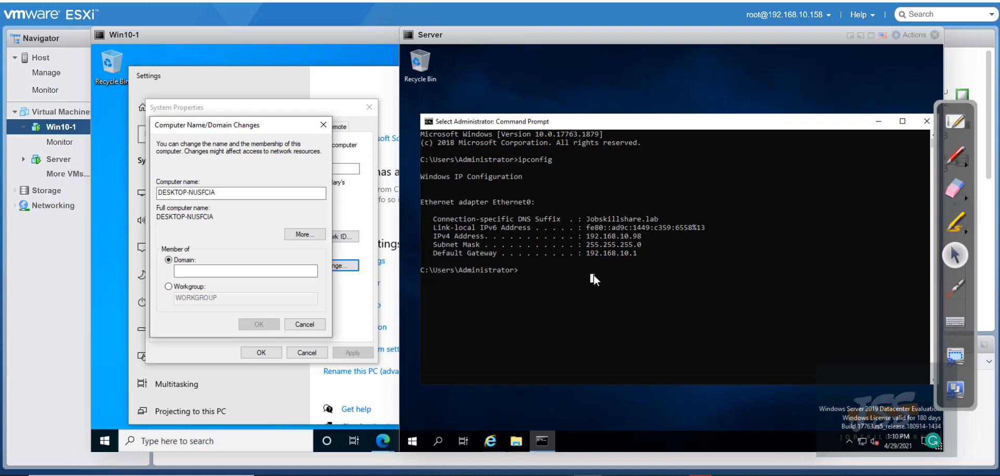
Run ipconfig /all and highlight DNS server 127.0.0.1 and IPv4 address 192.168.10.98
{"action": "type", "text": "ipconfig "}
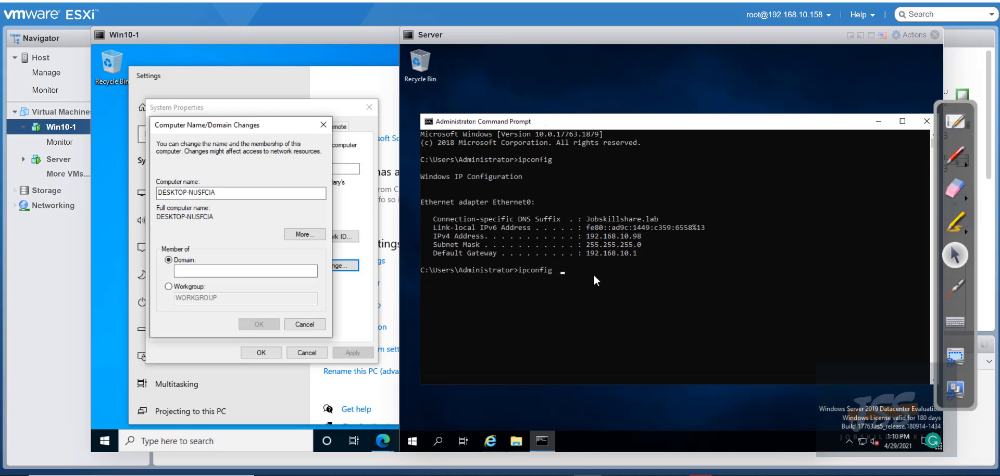
{"action": "type", "text": " /all"}
{"action": "key", "text": "Return"}
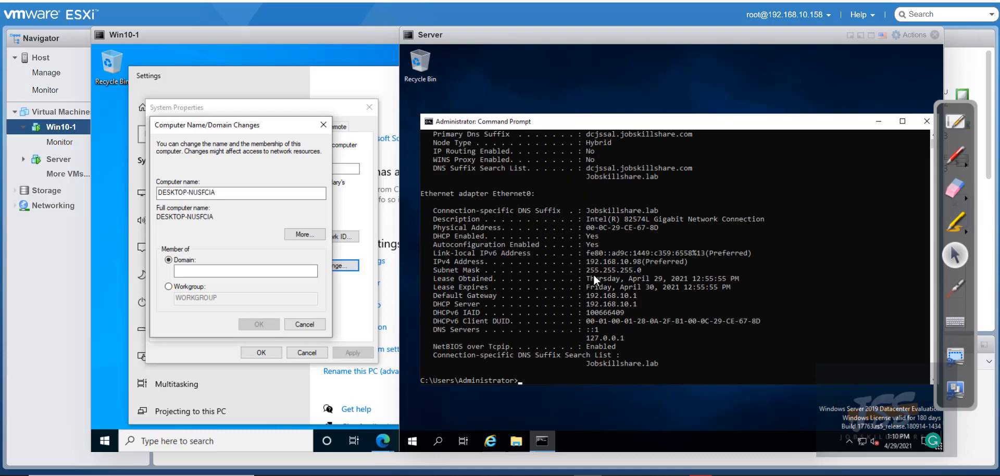
{"action": "left_click_drag", "start_coordinate": [625, 336], "coordinate": [438, 333]}
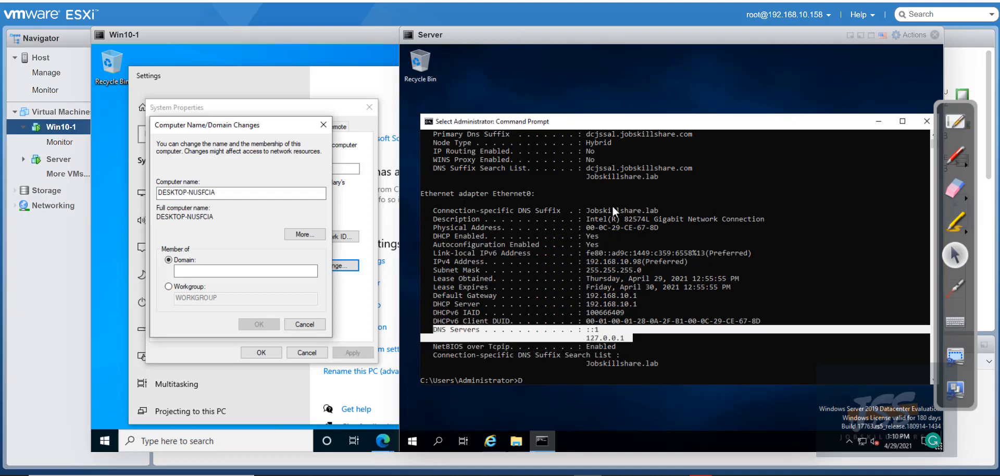
{"action": "scroll", "coordinate": [611, 204], "scroll_direction": "up", "scroll_amount": 1}
{"action": "left_click", "coordinate": [639, 365]}
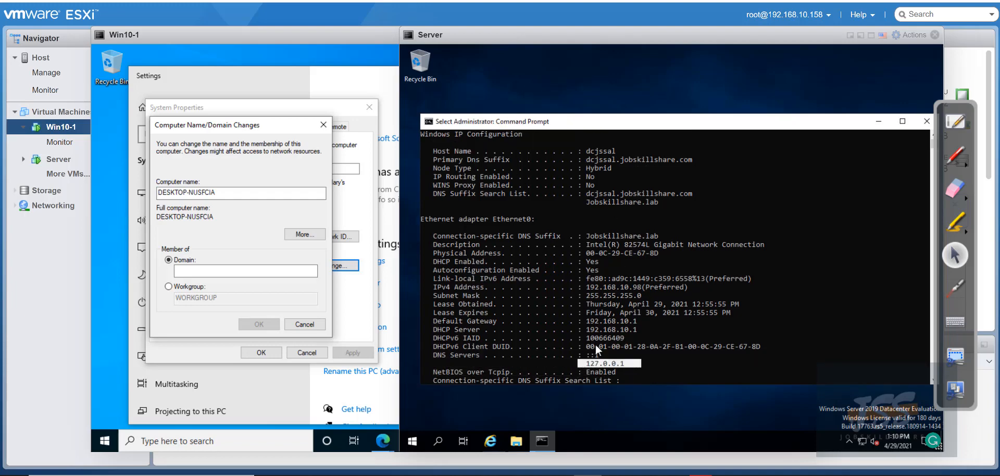
{"action": "scroll", "coordinate": [639, 276], "scroll_direction": "up", "scroll_amount": 3}
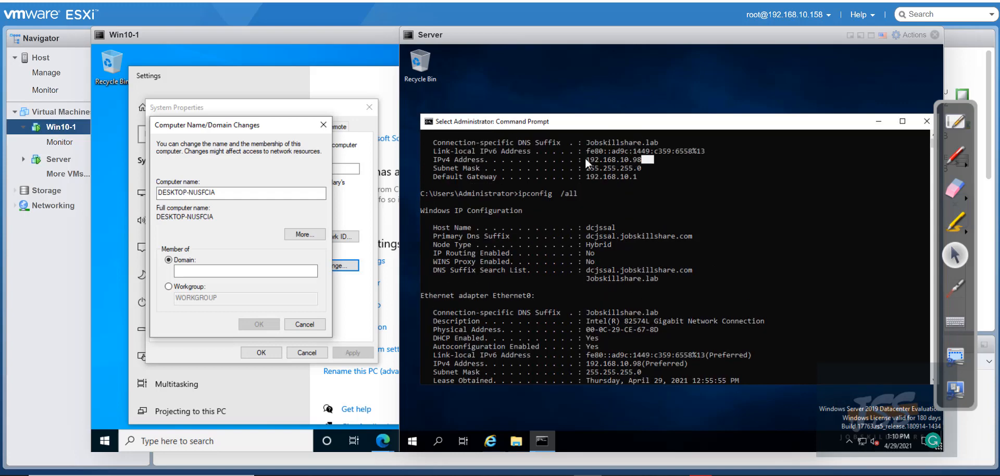
{"action": "double_click", "coordinate": [584, 156]}
{"action": "left_click", "coordinate": [638, 161]}
Open Command Prompt on Win10-1 and run ipconfig, showing IP 192.168.10.7
{"action": "left_click", "coordinate": [159, 443]}
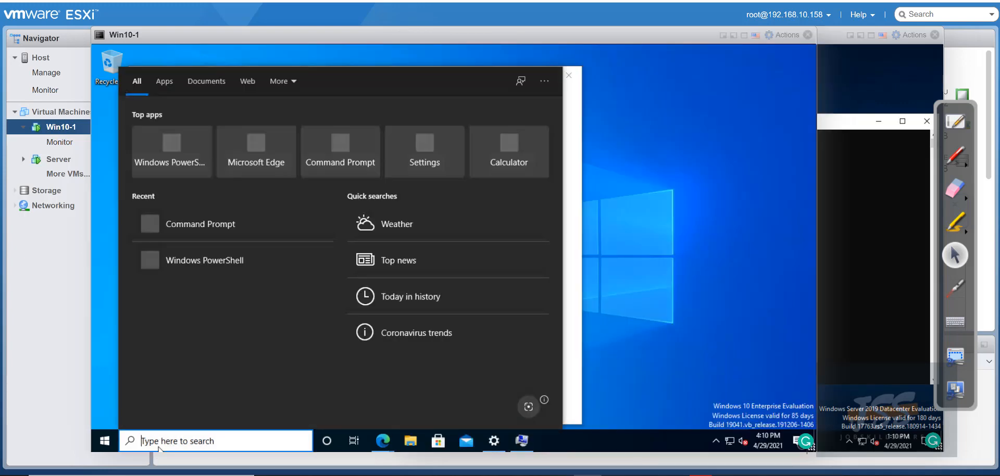
{"action": "type", "text": "cmd"}
{"action": "key", "text": "Return"}
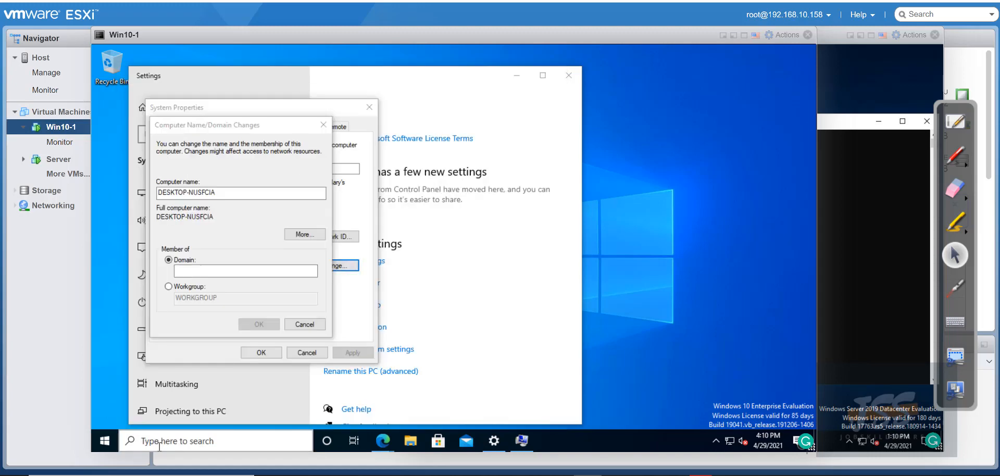
{"action": "type", "text": "ipconfig"}
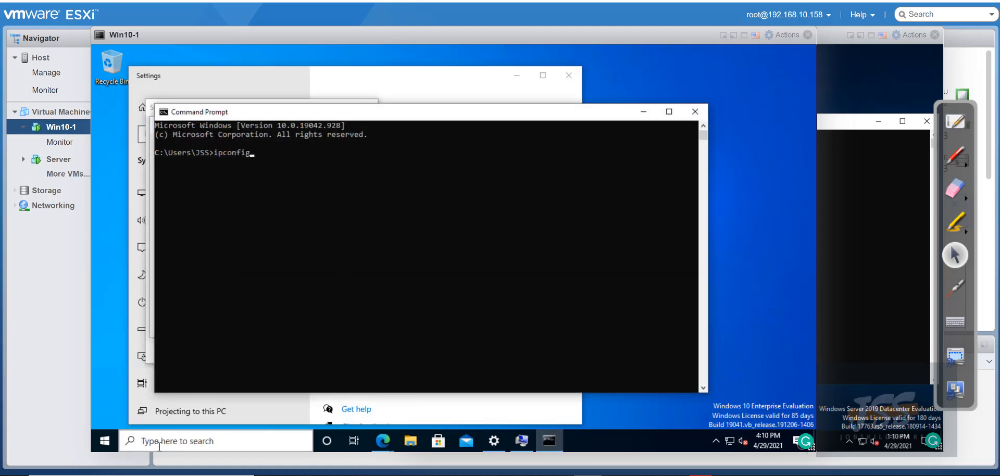
{"action": "key", "text": "Return"}
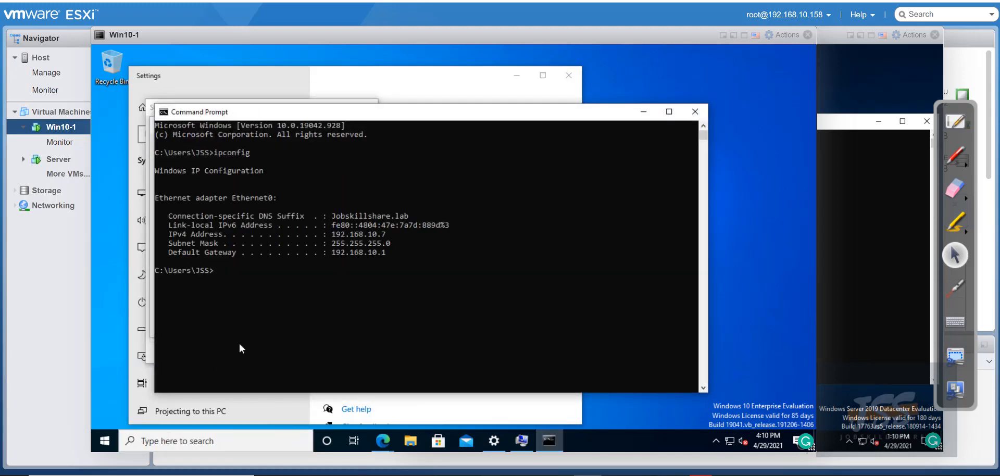
Run ipconfig /all on Win10-1, note DNS server 192.168.10.1, and return to the About page
{"action": "key", "text": "Up"}
{"action": "type", "text": "/all;"}
{"action": "key", "text": "Return"}
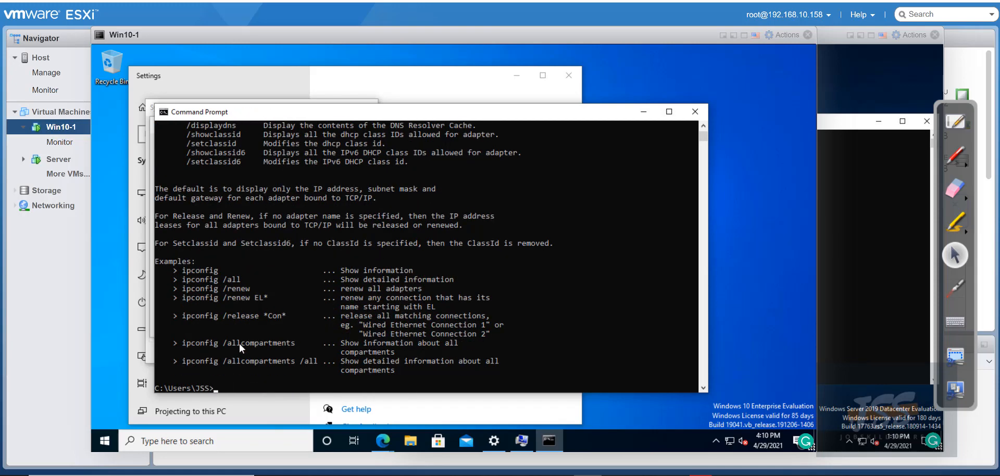
{"action": "key", "text": "Up"}
{"action": "key", "text": "BackSpace"}
{"action": "key", "text": "BackSpace"}
{"action": "key", "text": "BackSpace"}
{"action": "key", "text": "BackSpace"}
{"action": "key", "text": "BackSpace"}
{"action": "key", "text": "BackSpace"}
{"action": "type", "text": "/all"}
{"action": "key", "text": "Return"}
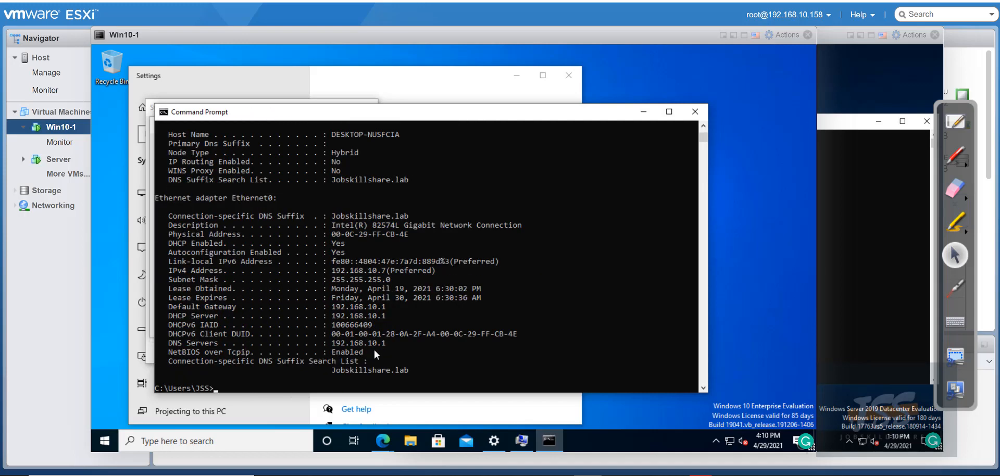
{"action": "left_click", "coordinate": [401, 342]}
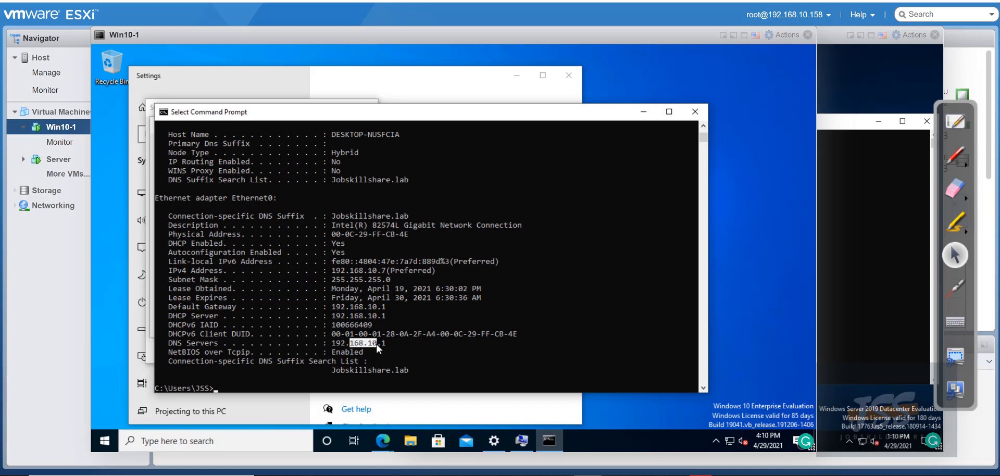
{"action": "left_click", "coordinate": [405, 86]}
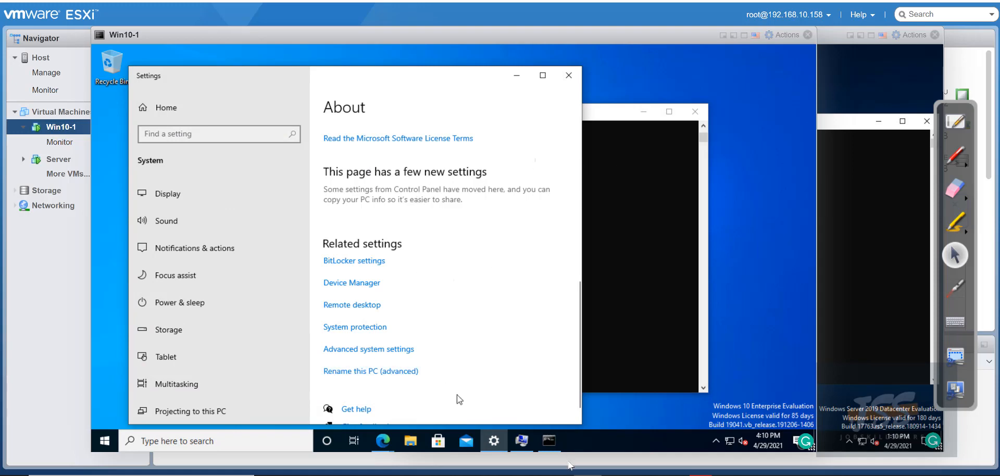
Open Win10-1's domain membership dialog and close the Server's Command Prompt
{"action": "left_click", "coordinate": [521, 440]}
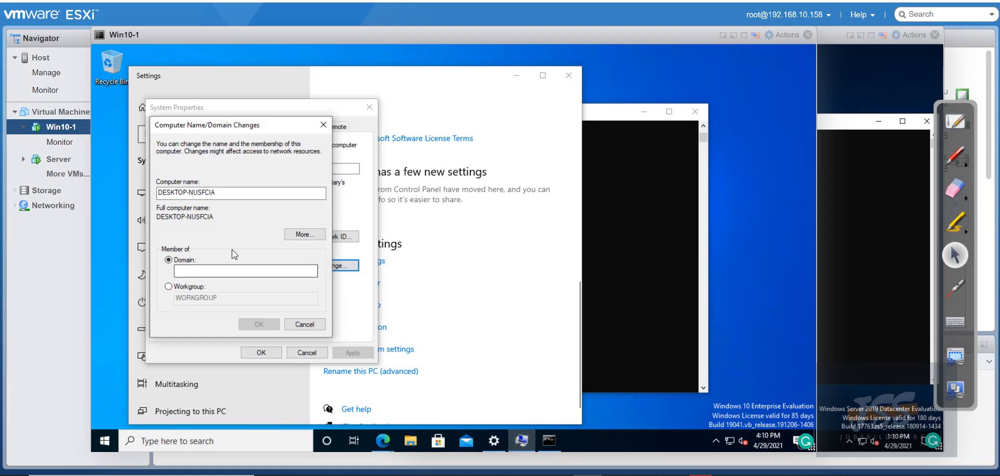
{"action": "left_click", "coordinate": [234, 271]}
{"action": "left_click", "coordinate": [825, 80]}
{"action": "left_click", "coordinate": [861, 122]}
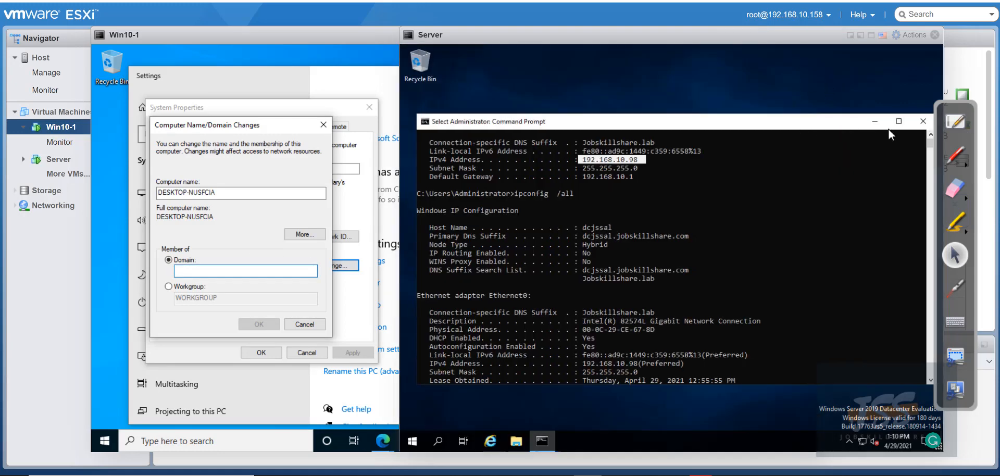
{"action": "left_click", "coordinate": [919, 126]}
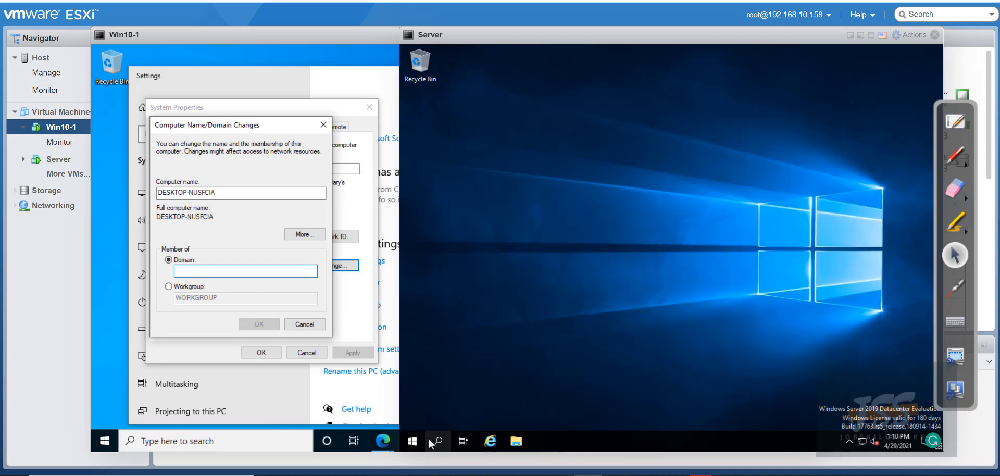
Launch Server Manager from the Server's Start menu and open Active Directory Users and Computers
{"action": "left_click", "coordinate": [412, 441]}
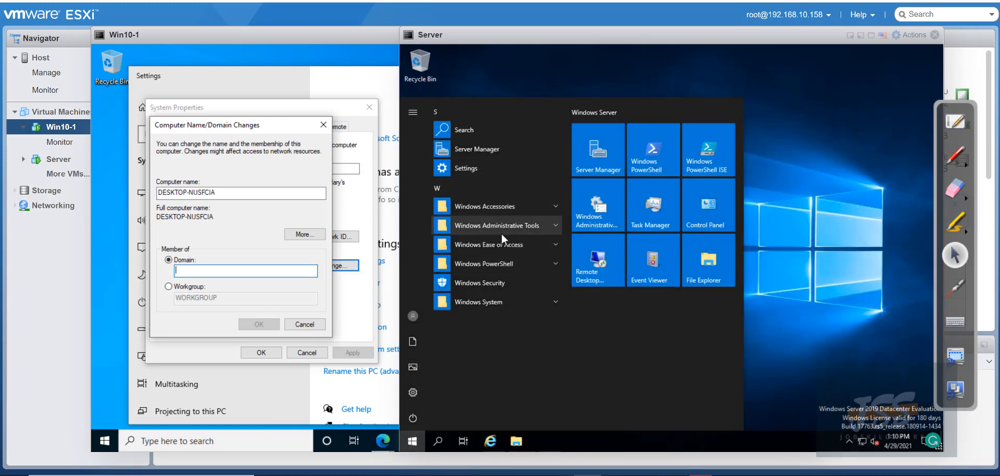
{"action": "left_click", "coordinate": [482, 225]}
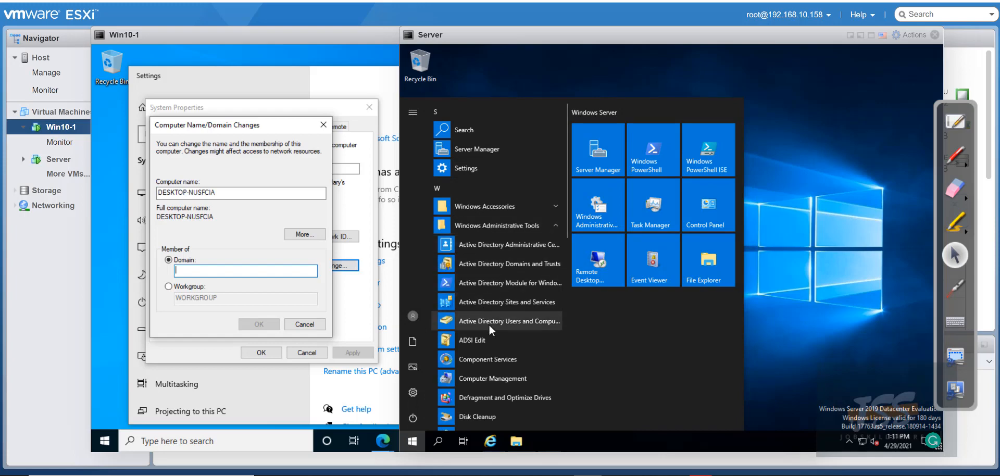
{"action": "left_click", "coordinate": [595, 159]}
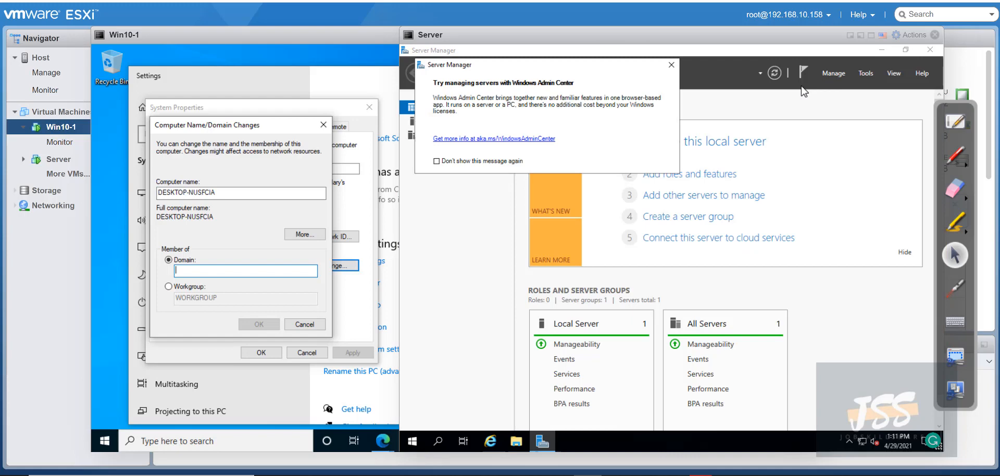
{"action": "left_click", "coordinate": [671, 64]}
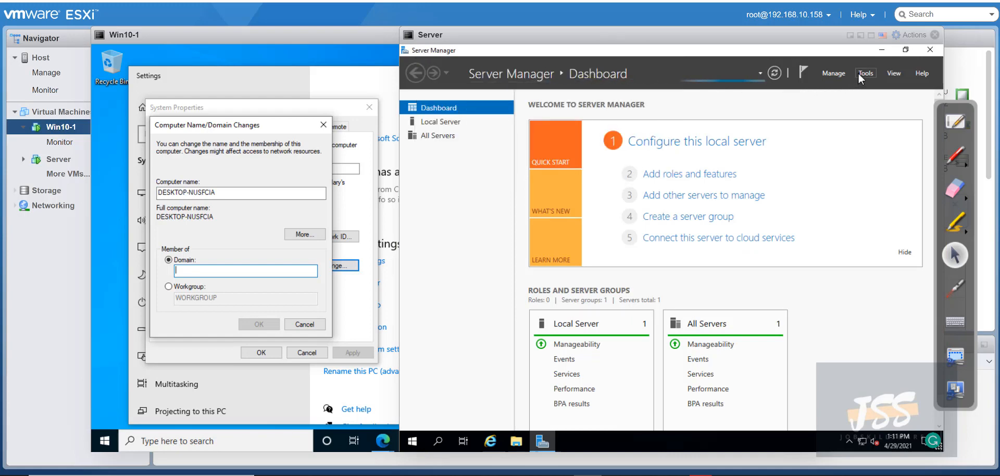
{"action": "left_click", "coordinate": [862, 73]}
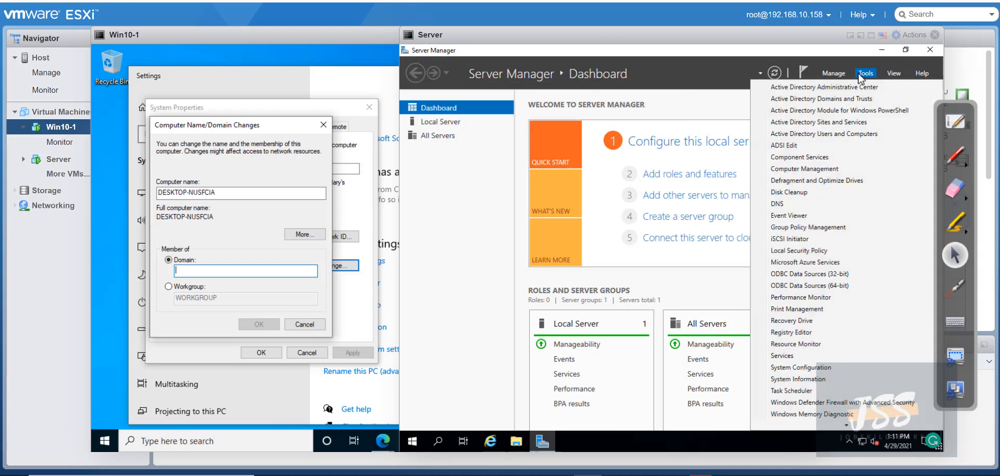
{"action": "left_click", "coordinate": [812, 134]}
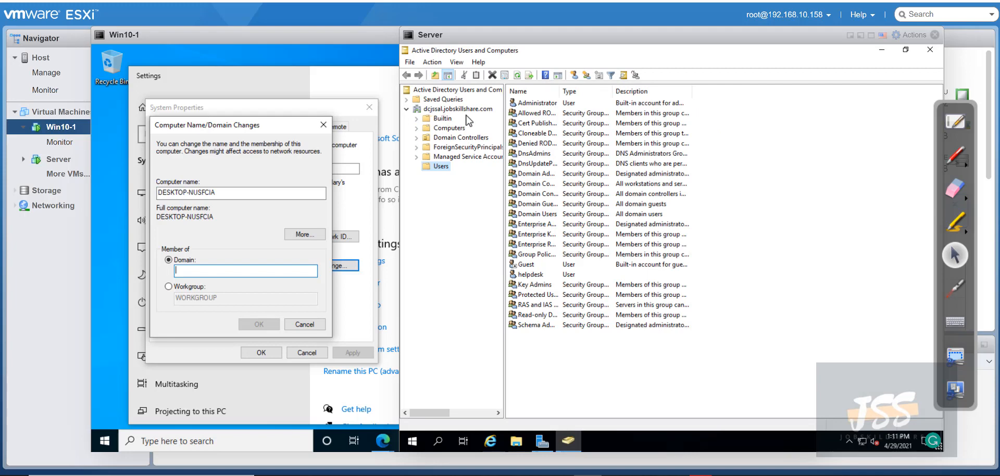
Try joining Win10-1 to the domain dcjssal.jobskillshare.com
{"action": "left_click", "coordinate": [228, 287]}
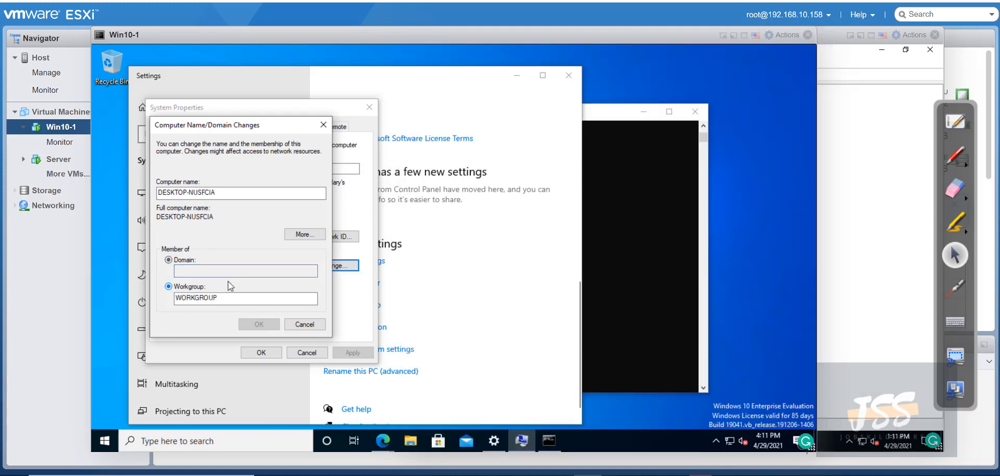
{"action": "left_click", "coordinate": [195, 264]}
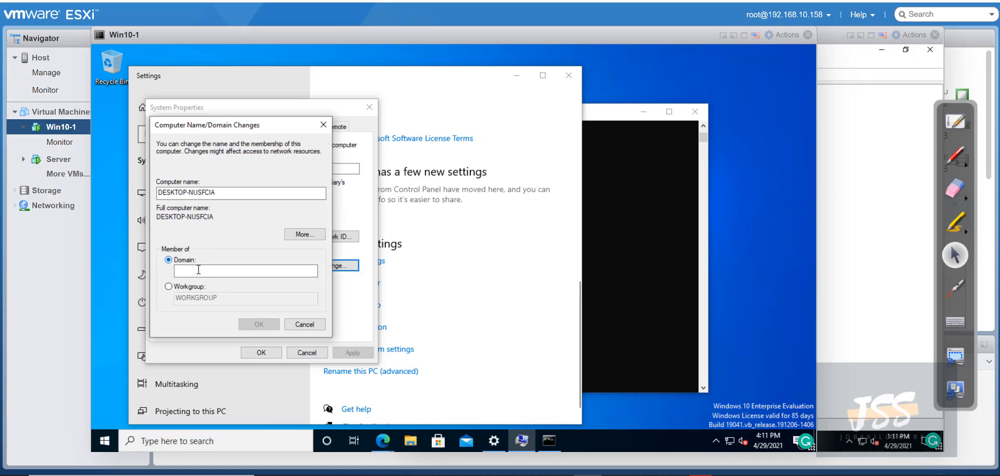
{"action": "type", "text": "dcjssal.jobskillshare.com"}
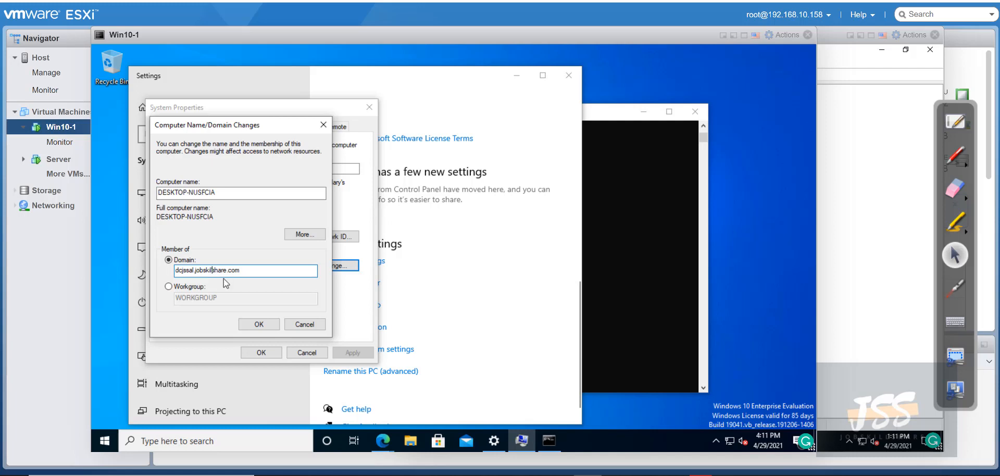
{"action": "type", "text": "l"}
{"action": "left_click", "coordinate": [258, 325]}
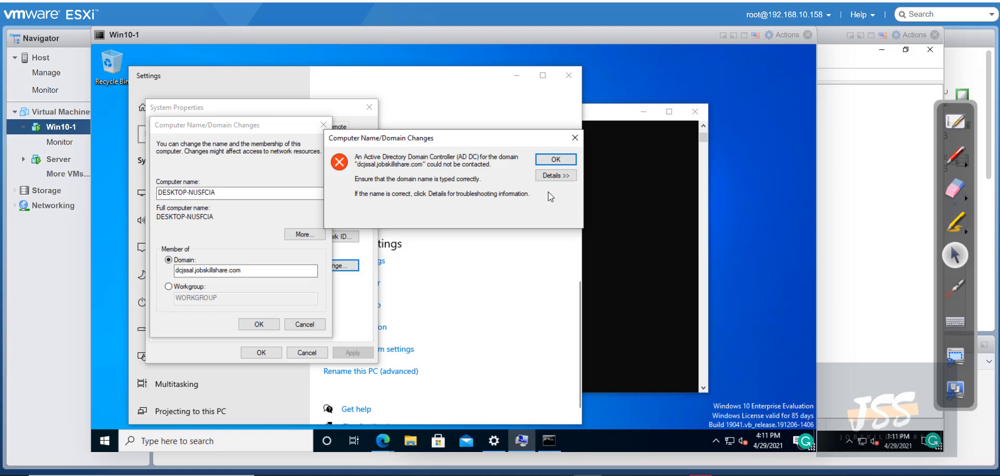
Expand the join error's details and pick out DNS server 192.168.10.1
{"action": "left_click", "coordinate": [553, 177]}
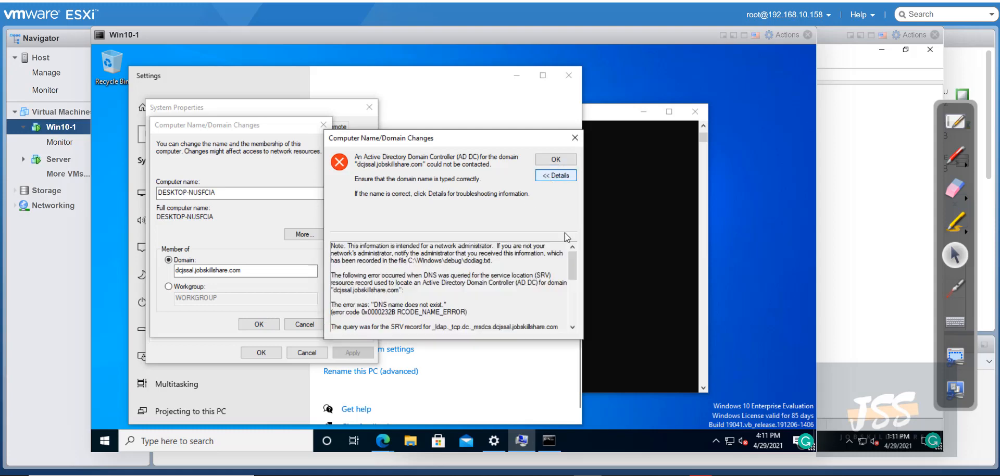
{"action": "left_click_drag", "start_coordinate": [572, 271], "coordinate": [571, 324]}
{"action": "left_click_drag", "start_coordinate": [331, 260], "coordinate": [374, 260]}
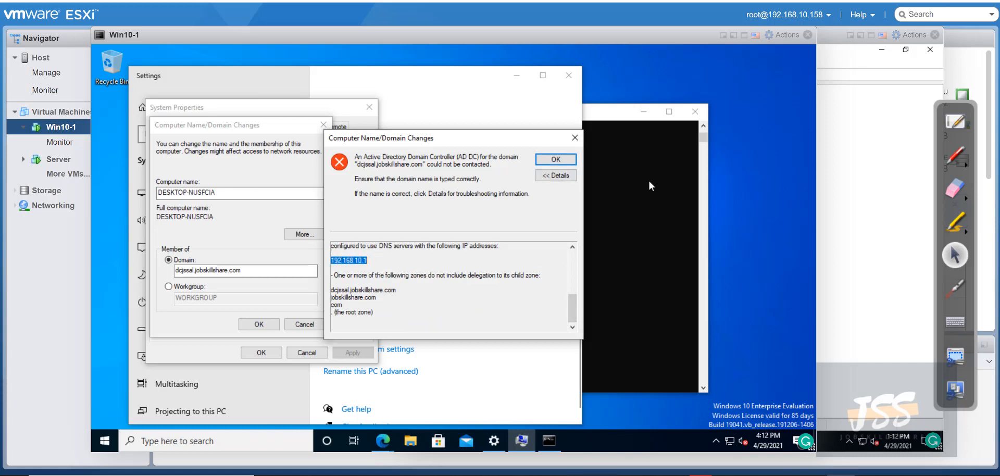
{"action": "left_click", "coordinate": [849, 127]}
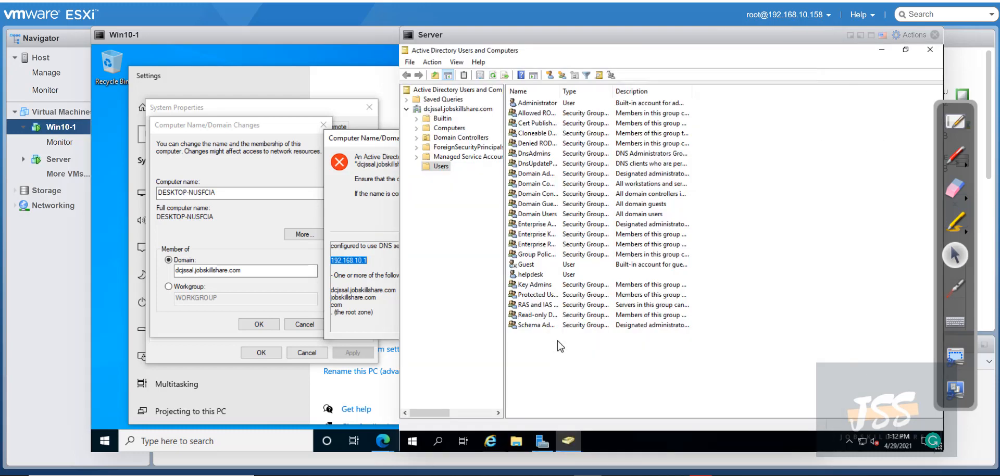
Sign out of the Server VM from the Start button's quick menu
{"action": "right_click", "coordinate": [416, 440]}
{"action": "mouse_move", "coordinate": [495, 408]}
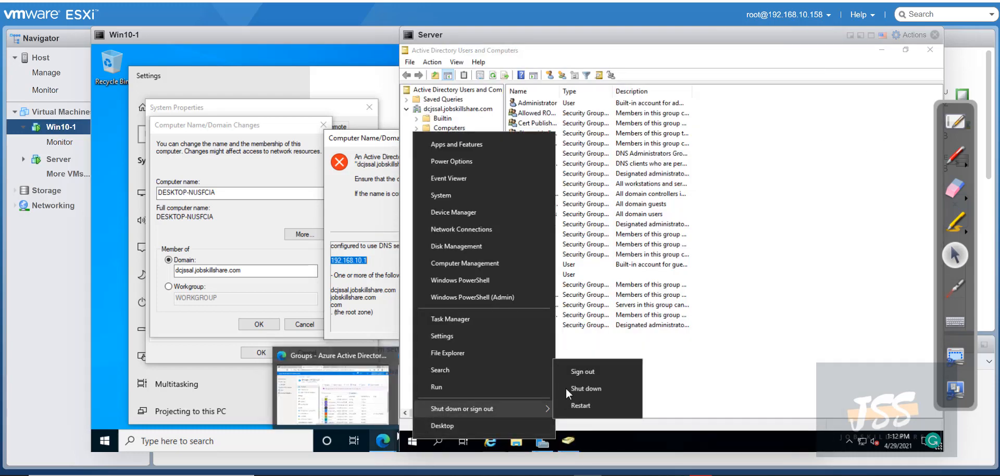
{"action": "left_click", "coordinate": [587, 372]}
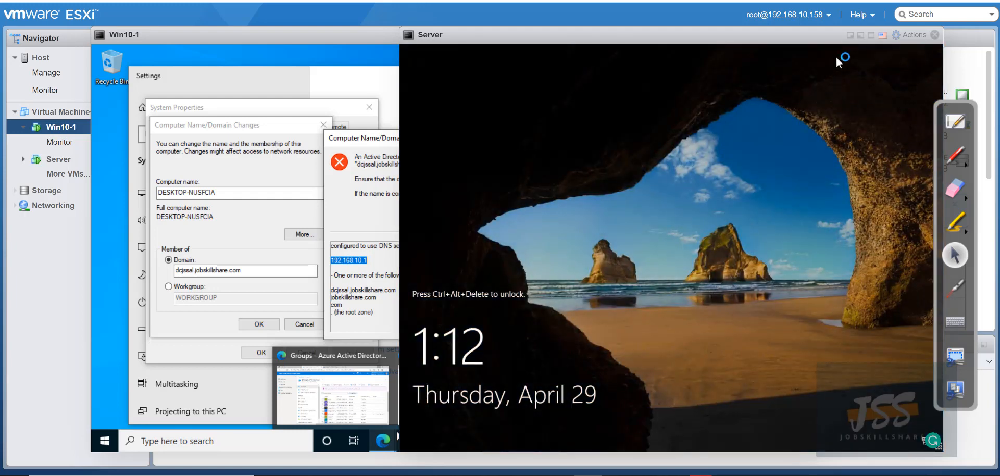
Send Ctrl-Alt-Delete and sign in as Other user with the helpdesk account and its password
{"action": "left_click", "coordinate": [909, 36]}
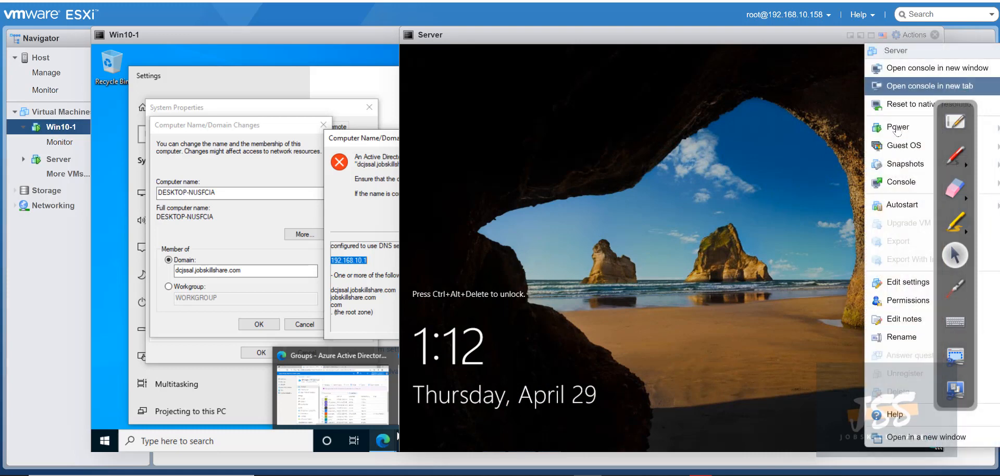
{"action": "mouse_move", "coordinate": [897, 149]}
{"action": "mouse_move", "coordinate": [768, 192]}
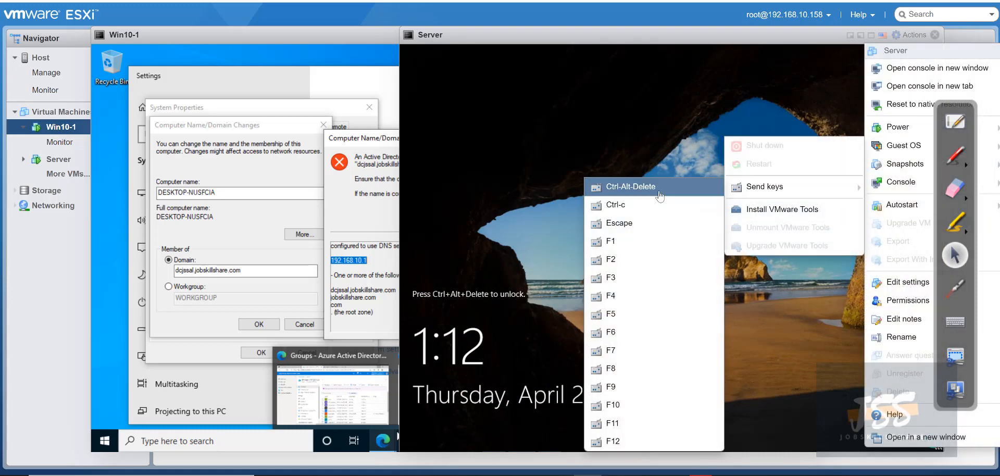
{"action": "left_click", "coordinate": [657, 191]}
{"action": "left_click", "coordinate": [486, 417]}
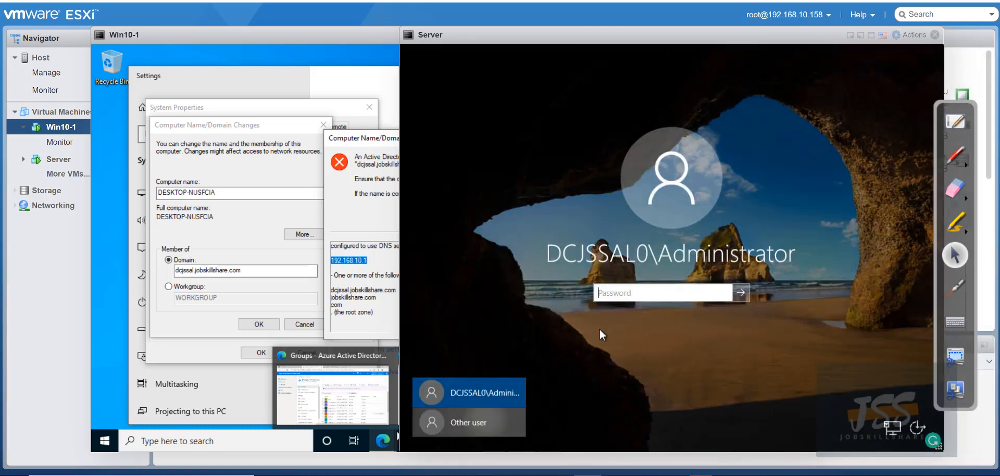
{"action": "type", "text": "helpdesk"}
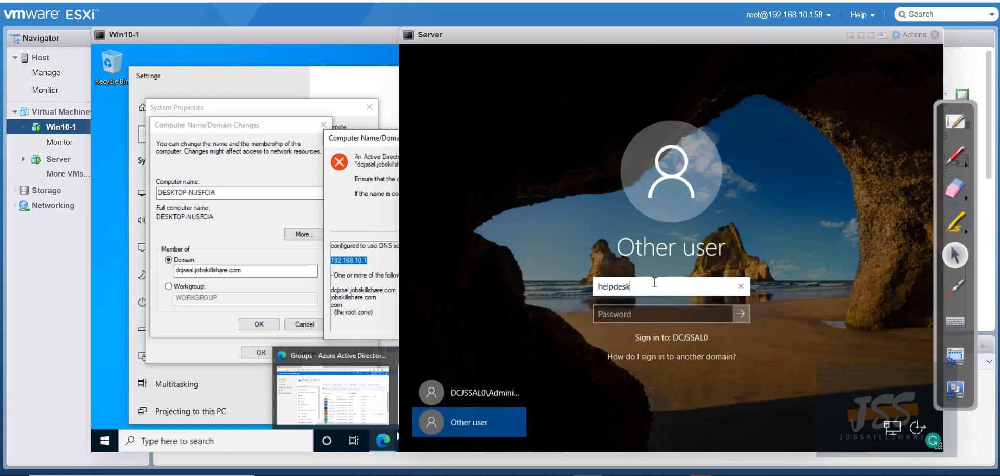
{"action": "key", "text": "Tab"}
{"action": "type", "text": "P@ssw"}
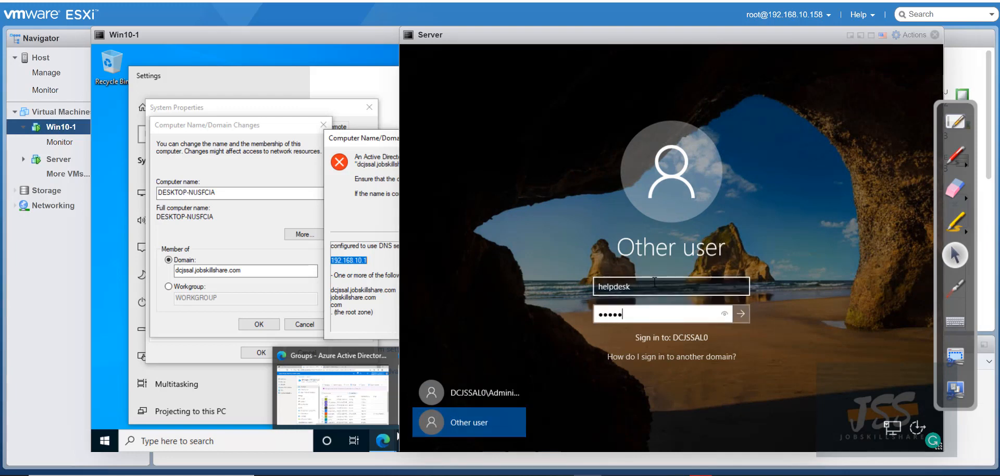
{"action": "type", "text": "0rd12"}
{"action": "key", "text": "Return"}
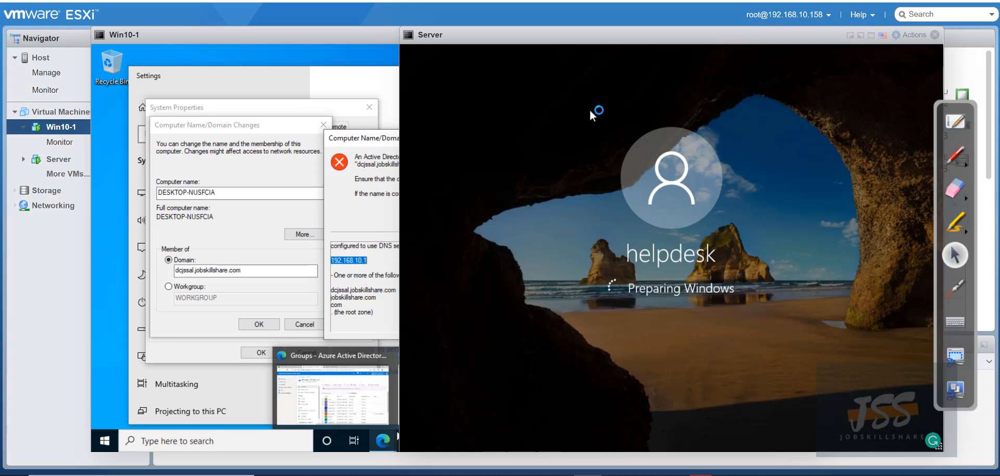
Bring the Server console forward and dismiss the Windows Admin Center pop-up
{"action": "left_click", "coordinate": [349, 49]}
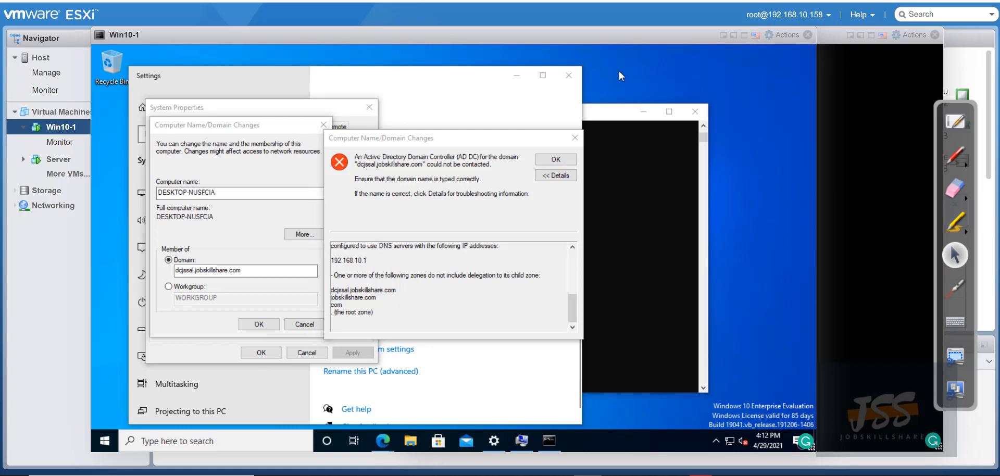
{"action": "left_click", "coordinate": [854, 74]}
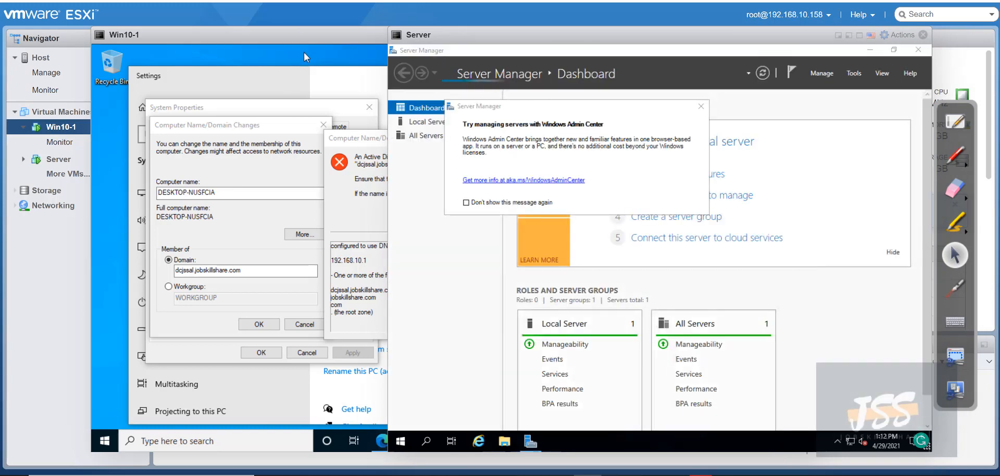
{"action": "left_click", "coordinate": [304, 51]}
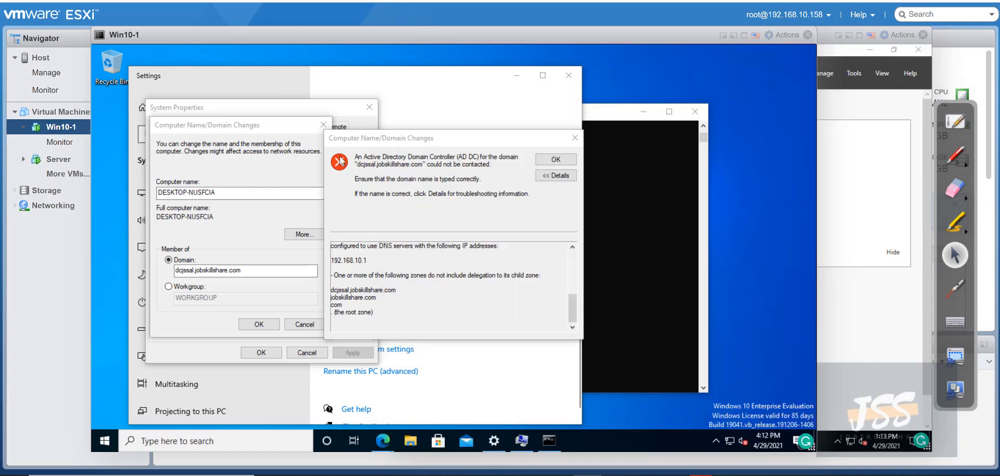
{"action": "left_click", "coordinate": [871, 108]}
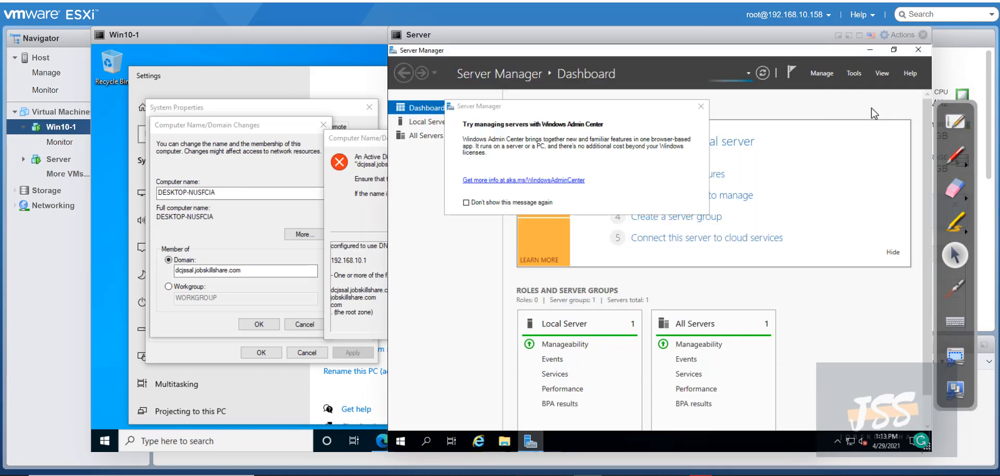
{"action": "left_click", "coordinate": [701, 107]}
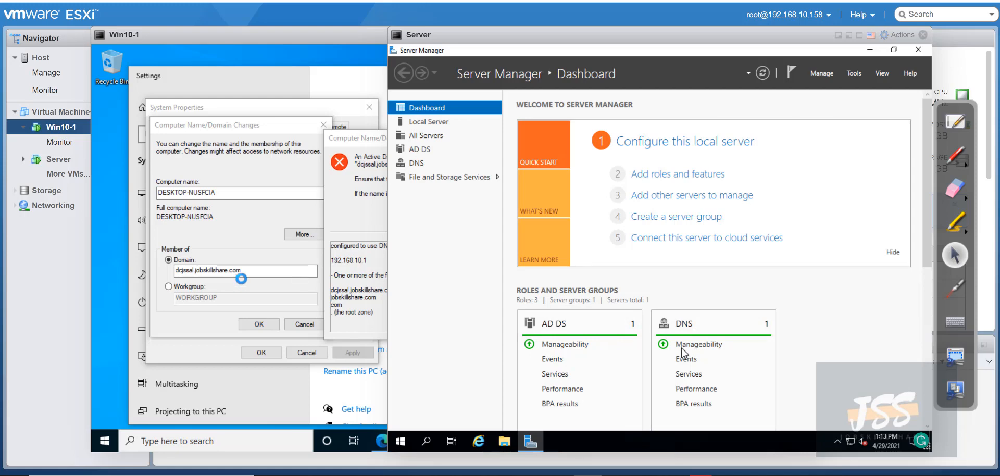
Run ipconfig in a Command Prompt on Server to find its IPv4 address
{"action": "left_click", "coordinate": [427, 442]}
{"action": "type", "text": "cmd"}
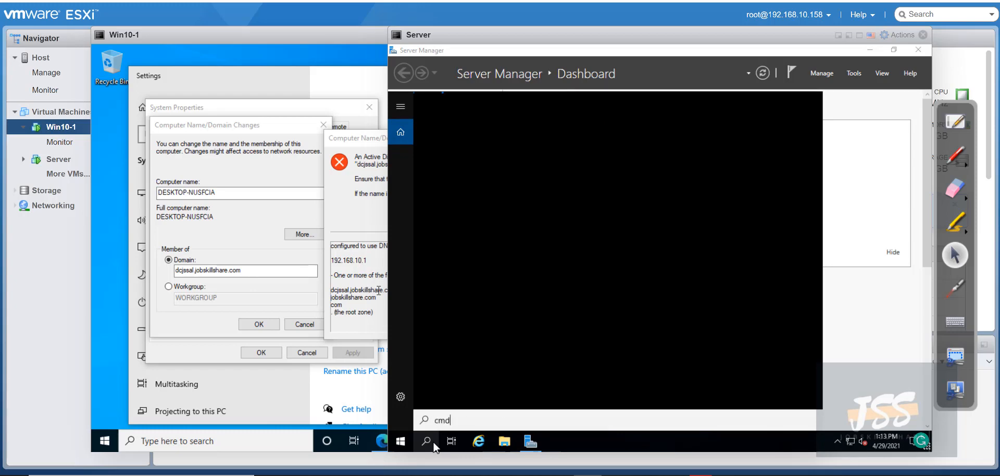
{"action": "key", "text": "Return"}
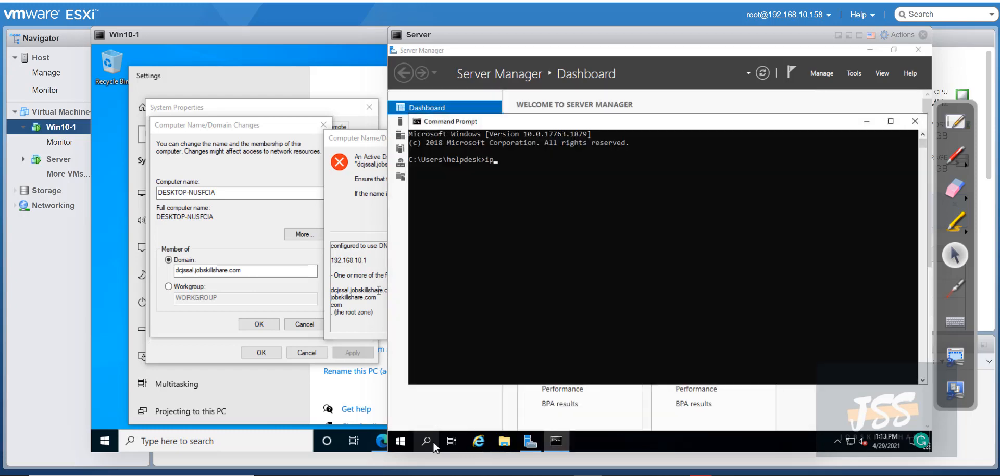
{"action": "type", "text": "ipconfig"}
{"action": "key", "text": "Return"}
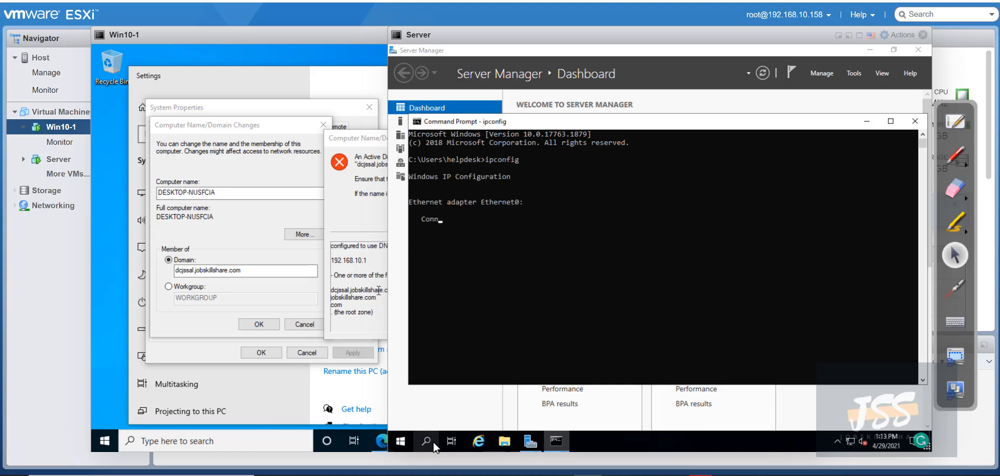
{"action": "left_click_drag", "start_coordinate": [609, 237], "coordinate": [577, 239]}
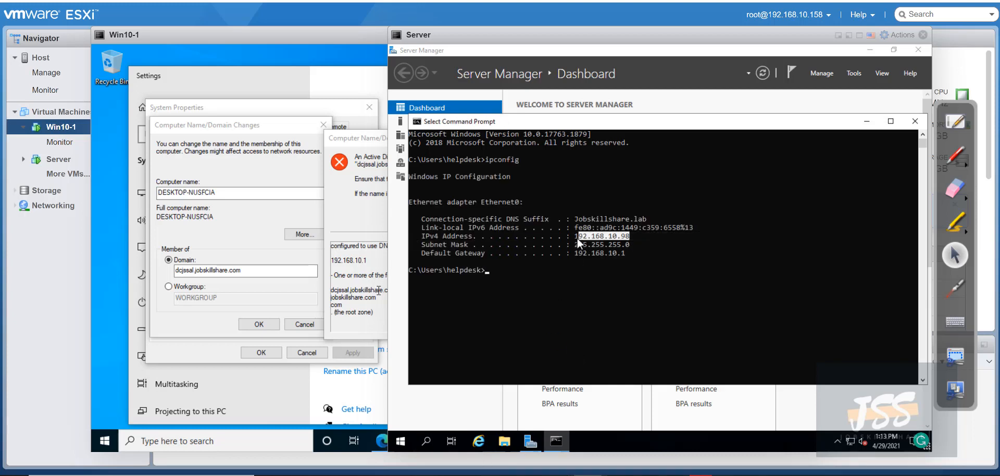
{"action": "left_click", "coordinate": [608, 241]}
On Win10-1, open the IPv4 properties of the Ethernet0 adapter
{"action": "left_click", "coordinate": [339, 384]}
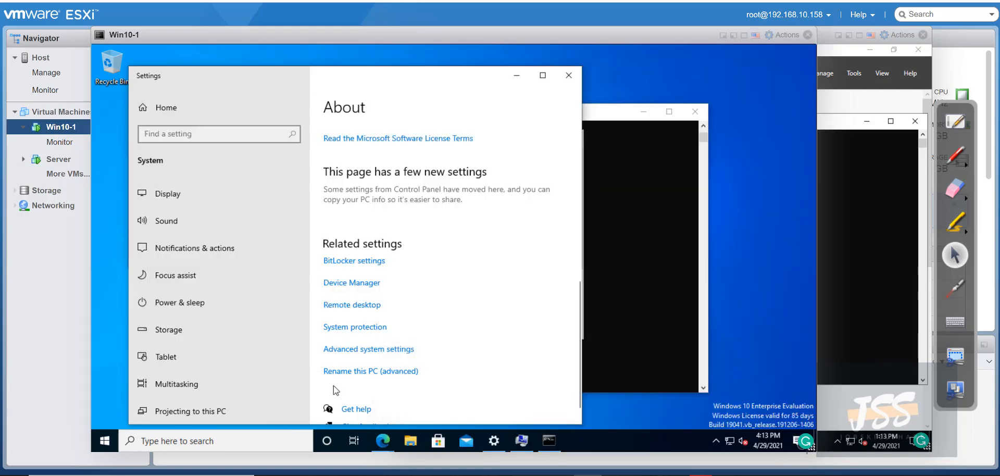
{"action": "right_click", "coordinate": [729, 444]}
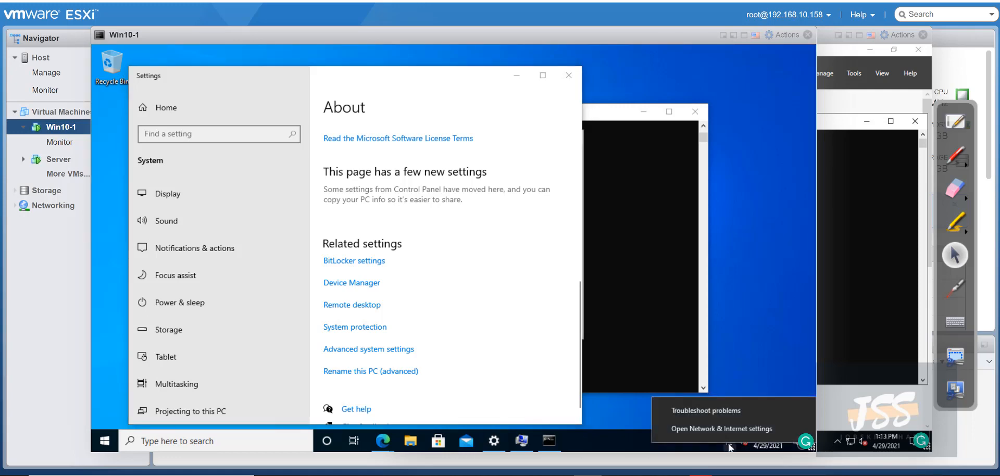
{"action": "left_click", "coordinate": [721, 428]}
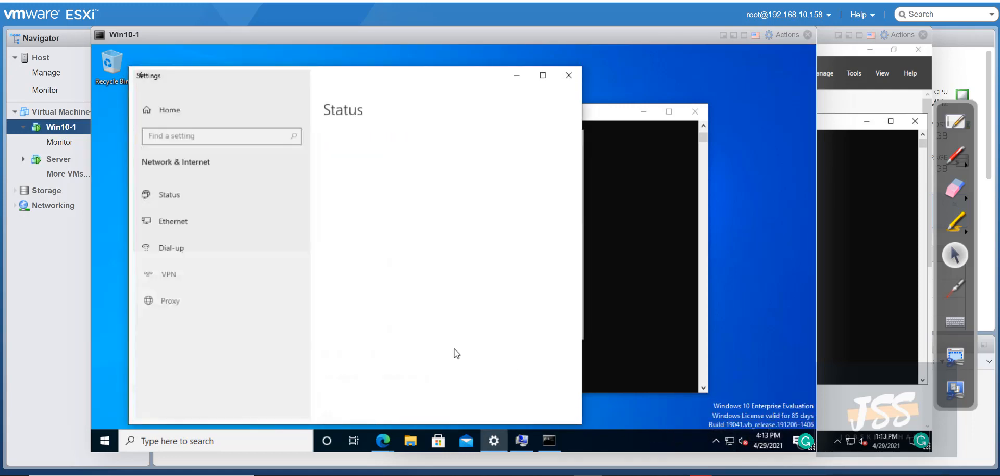
{"action": "left_click", "coordinate": [185, 219]}
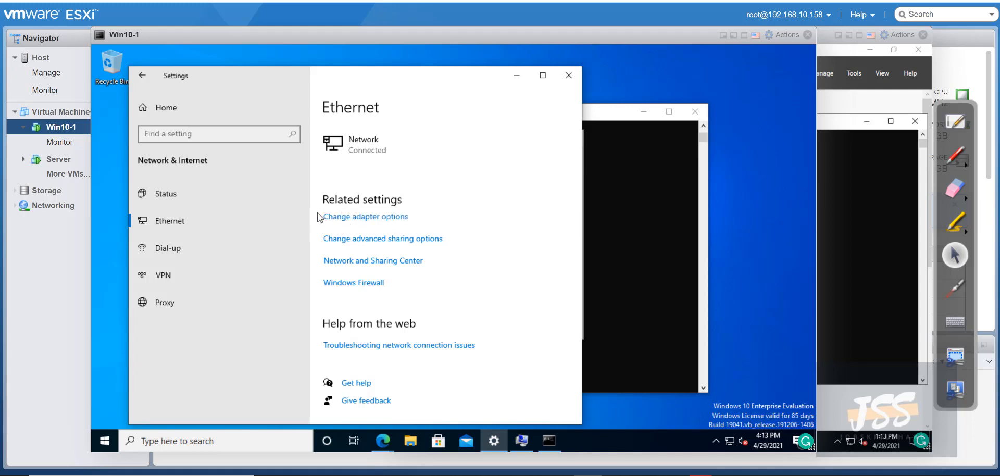
{"action": "left_click", "coordinate": [289, 151]}
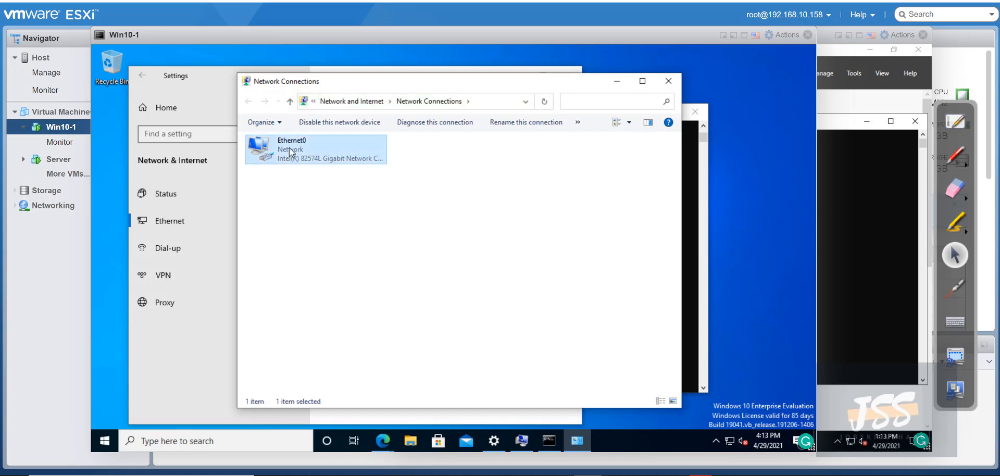
{"action": "right_click", "coordinate": [290, 151]}
{"action": "left_click", "coordinate": [328, 256]}
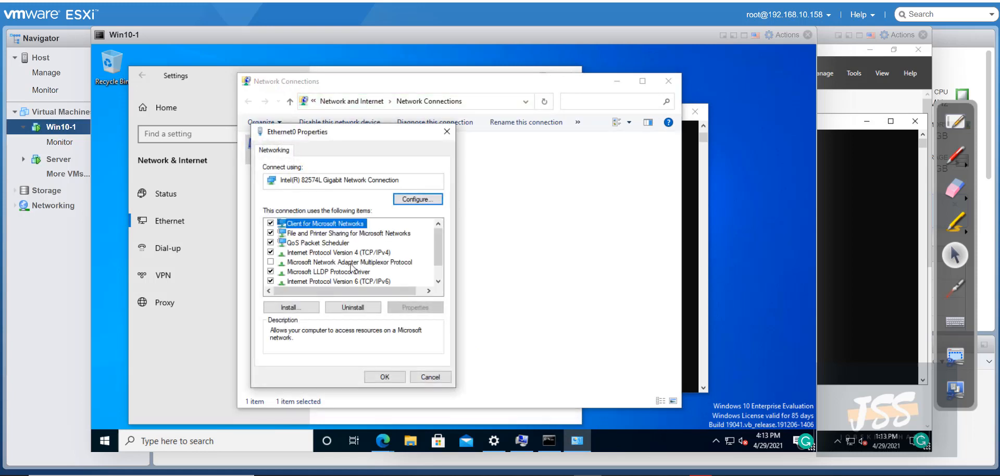
{"action": "left_click", "coordinate": [359, 253]}
{"action": "left_click", "coordinate": [417, 307]}
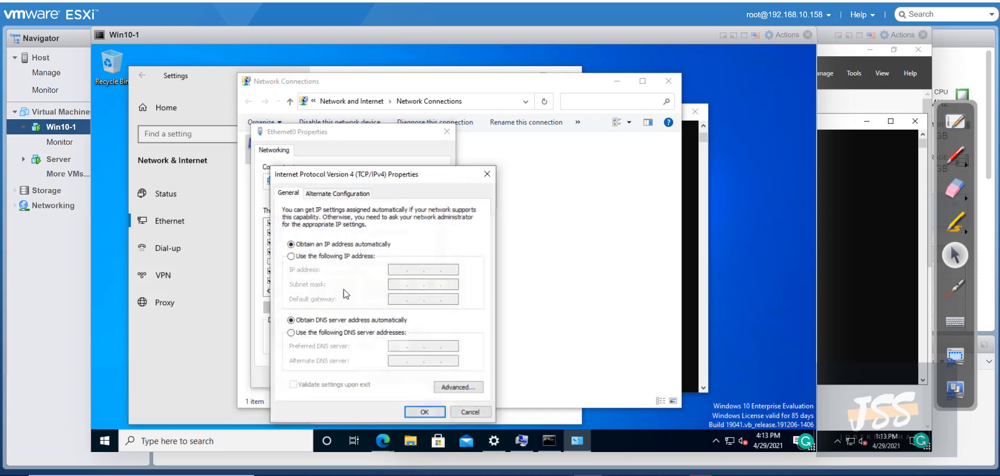
Set preferred DNS 192.168.10.98 and alternate DNS 8.8.8.8, then save and close the properties
{"action": "left_click", "coordinate": [320, 332]}
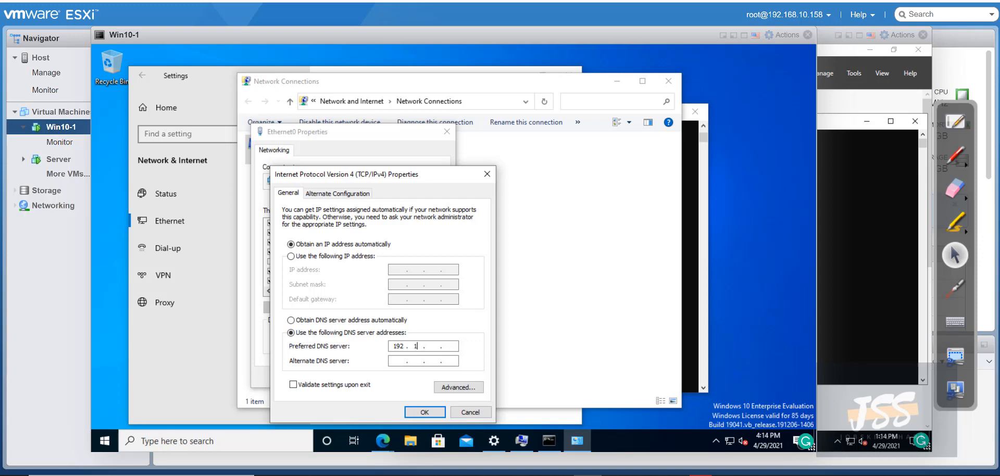
{"action": "left_click", "coordinate": [416, 348]}
{"action": "type", "text": "192 . 168 . 10 ."}
{"action": "left_click", "coordinate": [835, 288]}
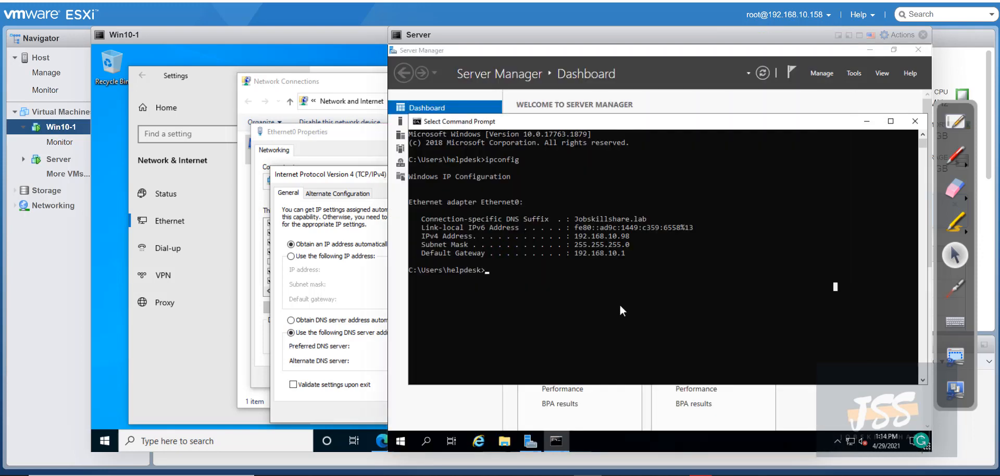
{"action": "left_click", "coordinate": [374, 308]}
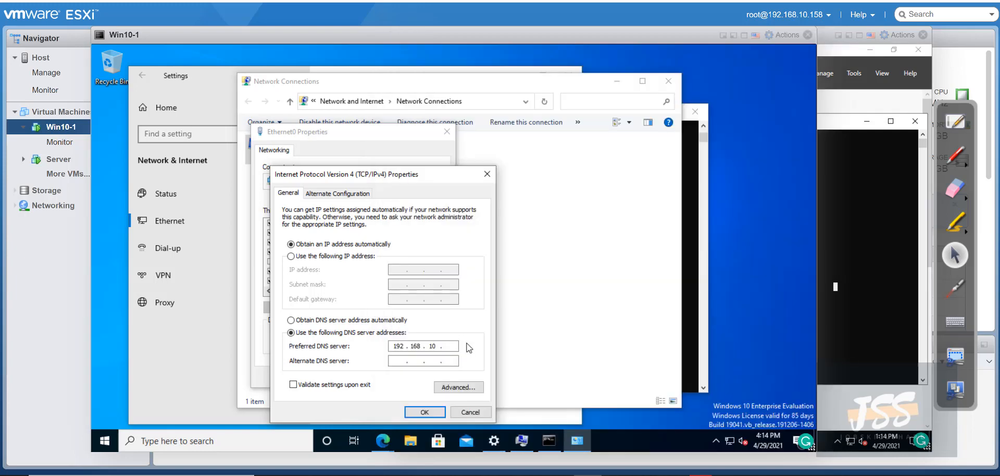
{"action": "type", "text": "98"}
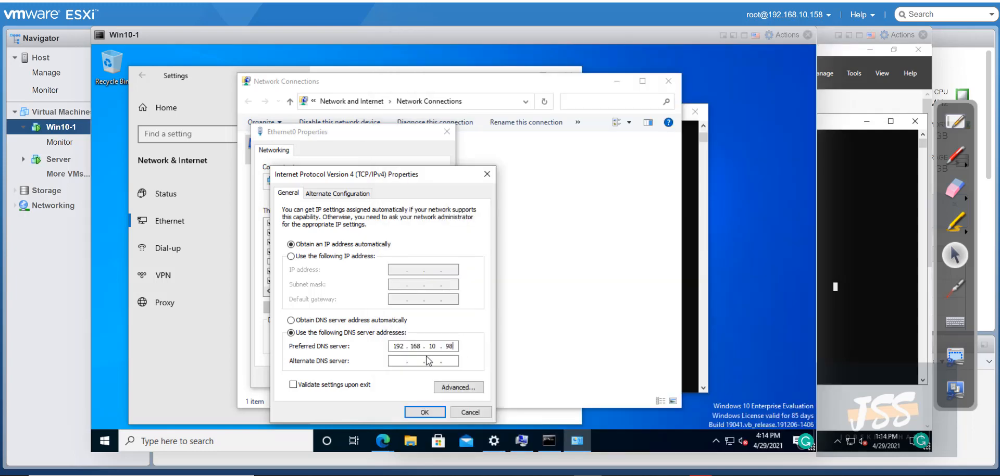
{"action": "left_click", "coordinate": [406, 359]}
{"action": "type", "text": "8.8.8.8"}
{"action": "left_click", "coordinate": [424, 412]}
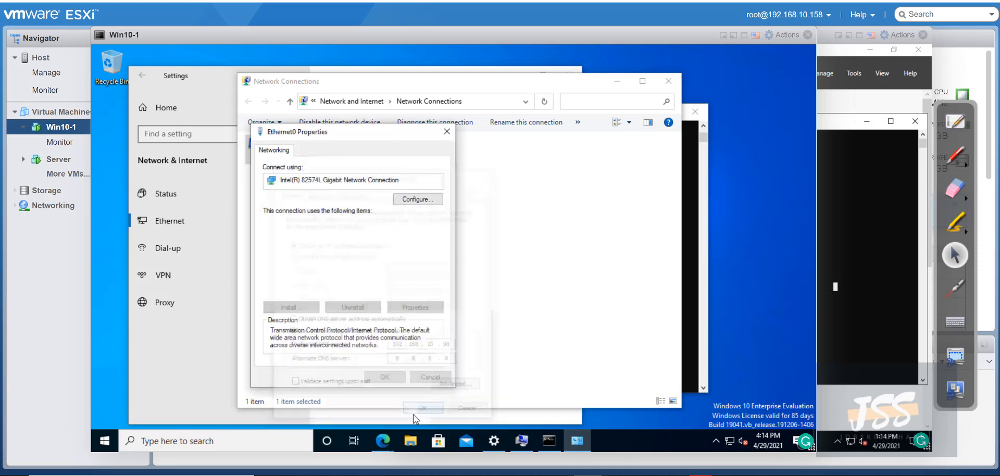
{"action": "left_click", "coordinate": [384, 378]}
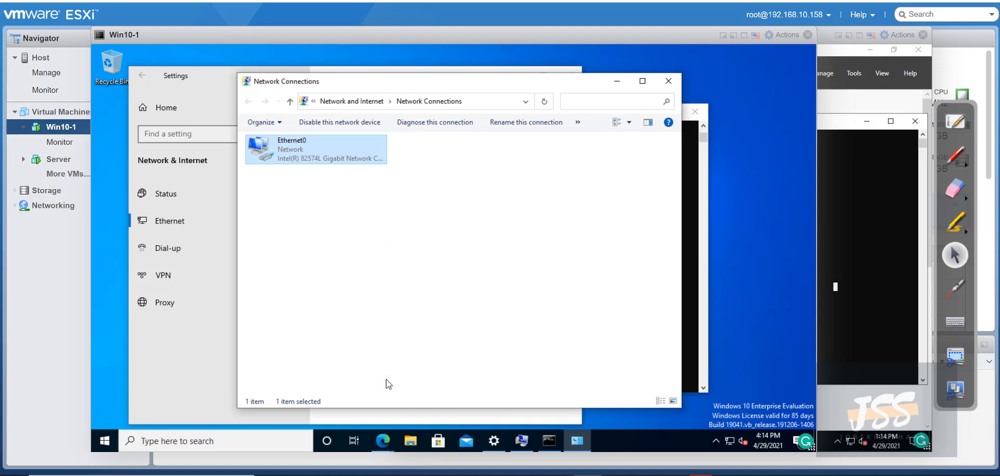
Dismiss the domain controller error and retry the domain join with OK
{"action": "left_click", "coordinate": [518, 444]}
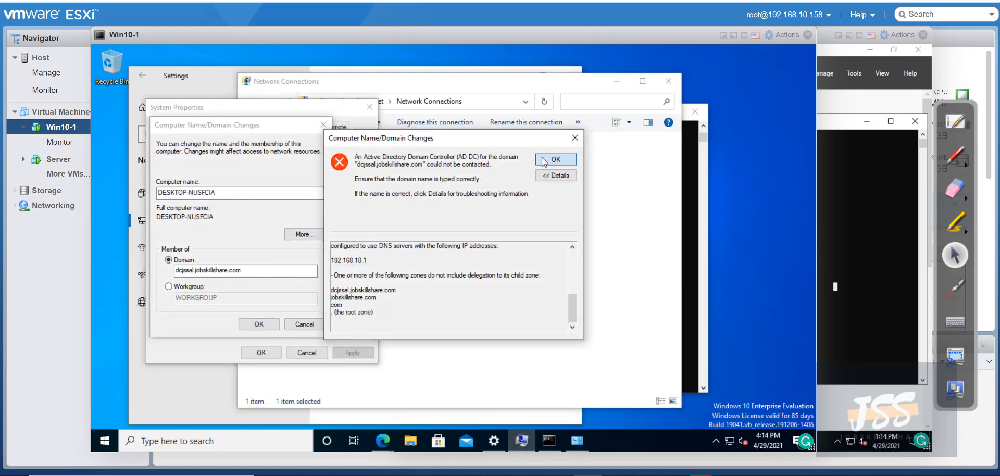
{"action": "left_click", "coordinate": [544, 161]}
{"action": "left_click", "coordinate": [249, 325]}
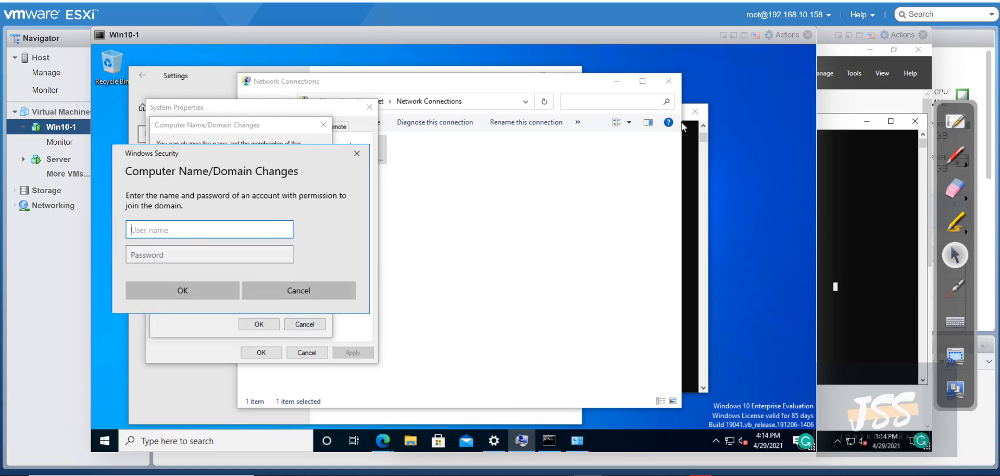
Enter the helpdesk user name and its password in the Windows Security prompt on Win10-1
{"action": "left_click", "coordinate": [826, 52]}
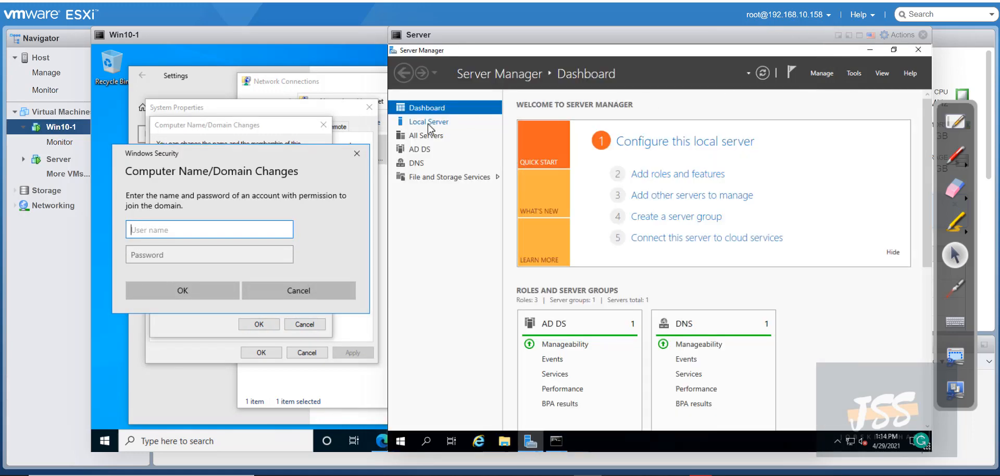
{"action": "left_click", "coordinate": [271, 35]}
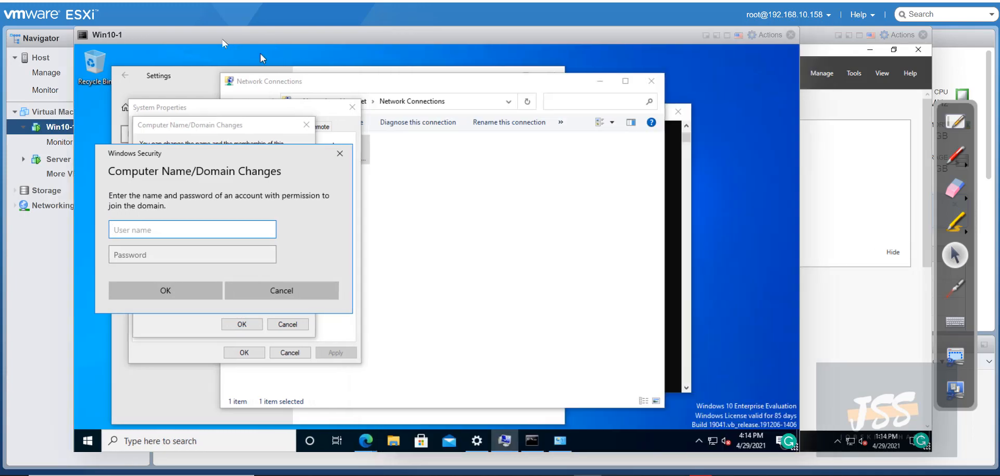
{"action": "left_click", "coordinate": [735, 76]}
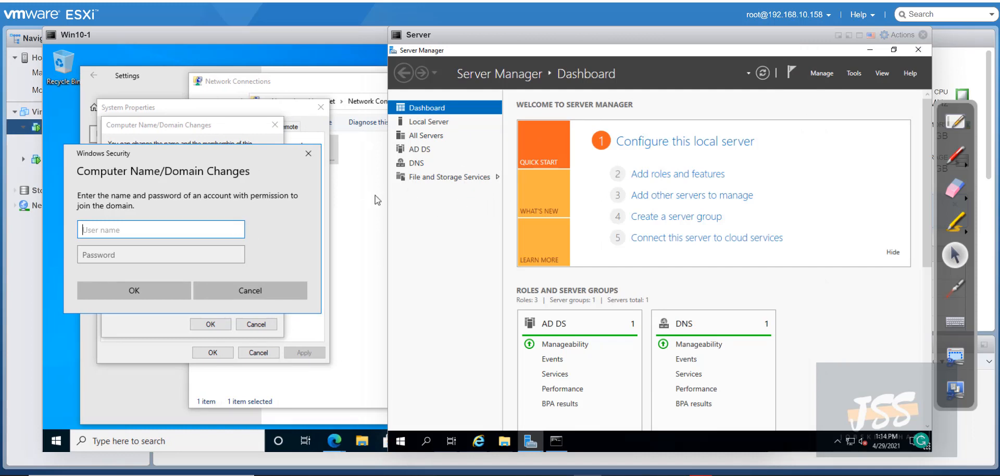
{"action": "left_click", "coordinate": [132, 229]}
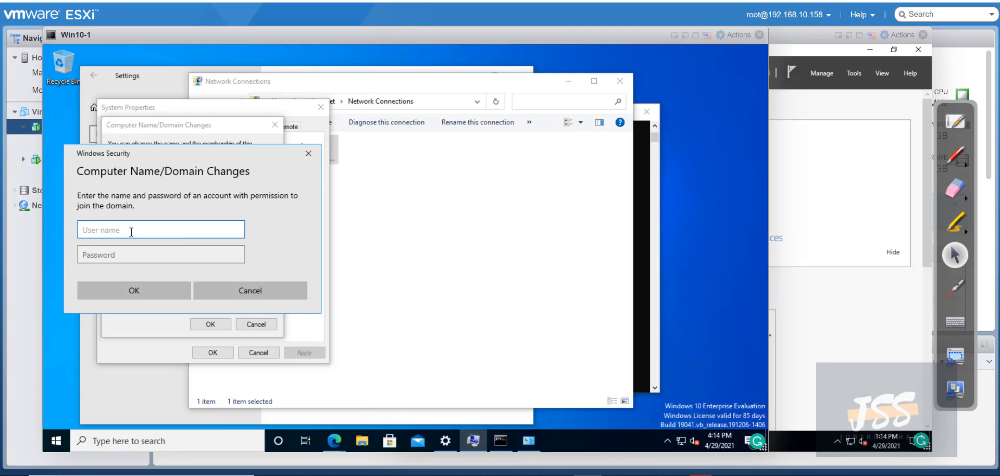
{"action": "type", "text": "helpdesk"}
{"action": "key", "text": "Tab"}
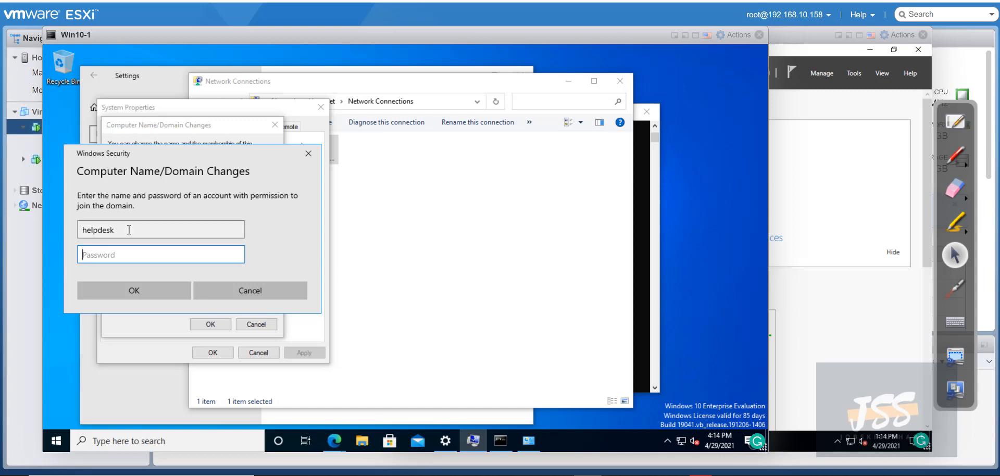
{"action": "type", "text": "••••••"}
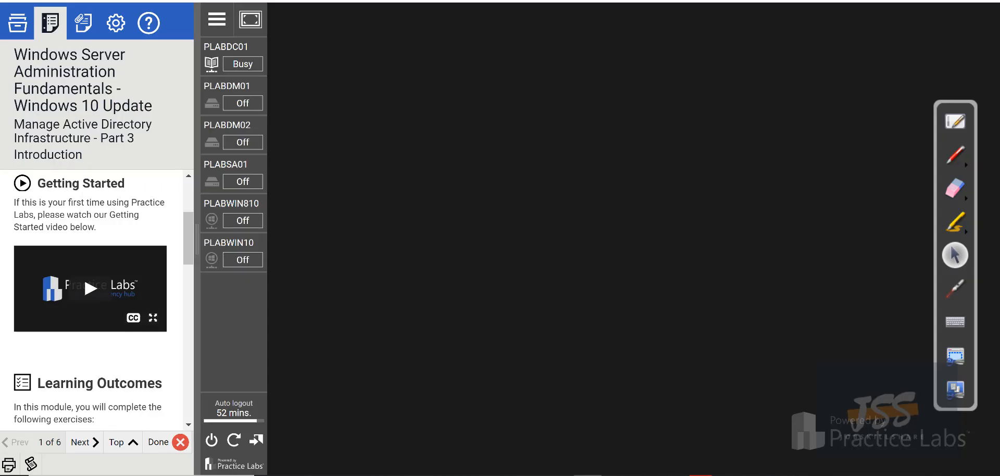
Go from the current lab guide back to the lab guides, then to the Practice Labs list, scrolling through it
{"action": "scroll", "coordinate": [89, 199], "scroll_direction": "down", "scroll_amount": 5}
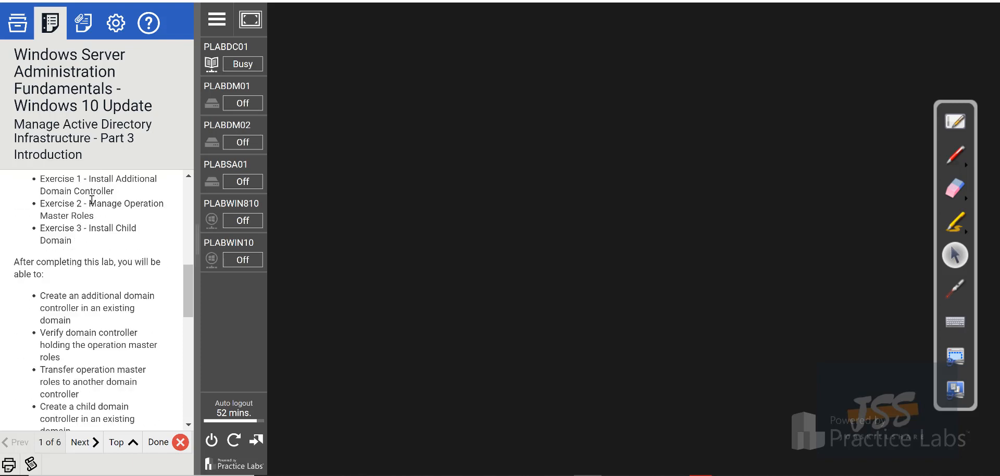
{"action": "scroll", "coordinate": [92, 200], "scroll_direction": "down", "scroll_amount": 4}
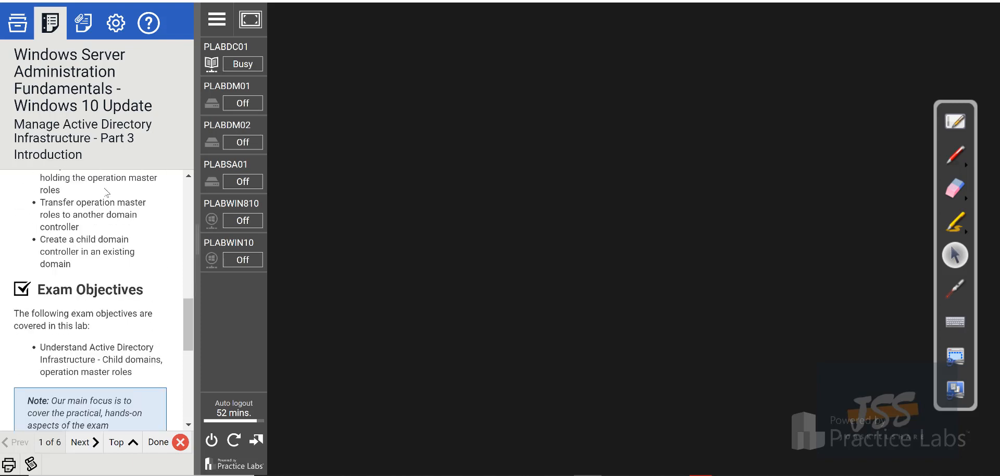
{"action": "left_click", "coordinate": [18, 23]}
{"action": "left_click", "coordinate": [63, 53]}
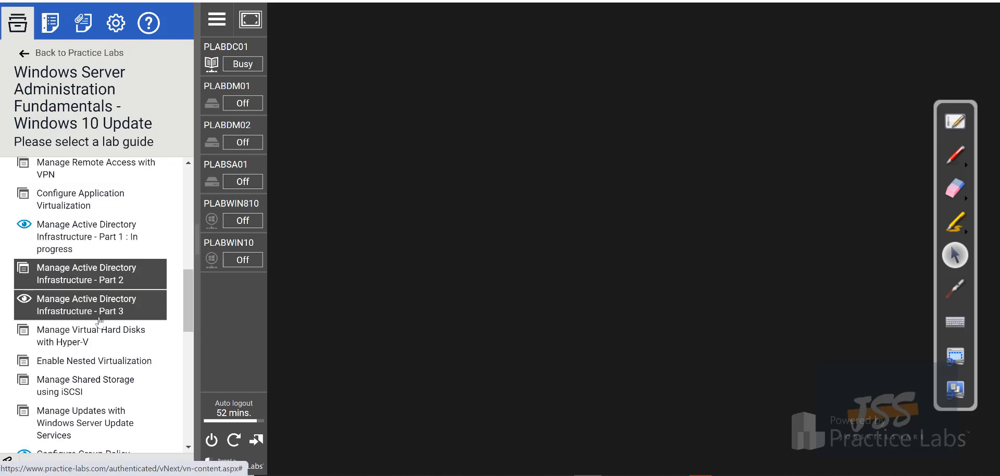
{"action": "scroll", "coordinate": [108, 302], "scroll_direction": "down", "scroll_amount": 3}
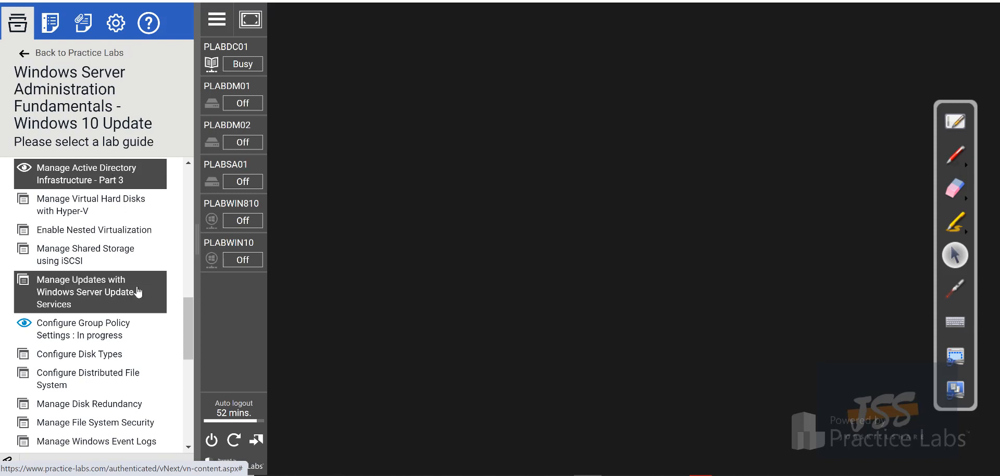
{"action": "scroll", "coordinate": [124, 305], "scroll_direction": "down", "scroll_amount": 3}
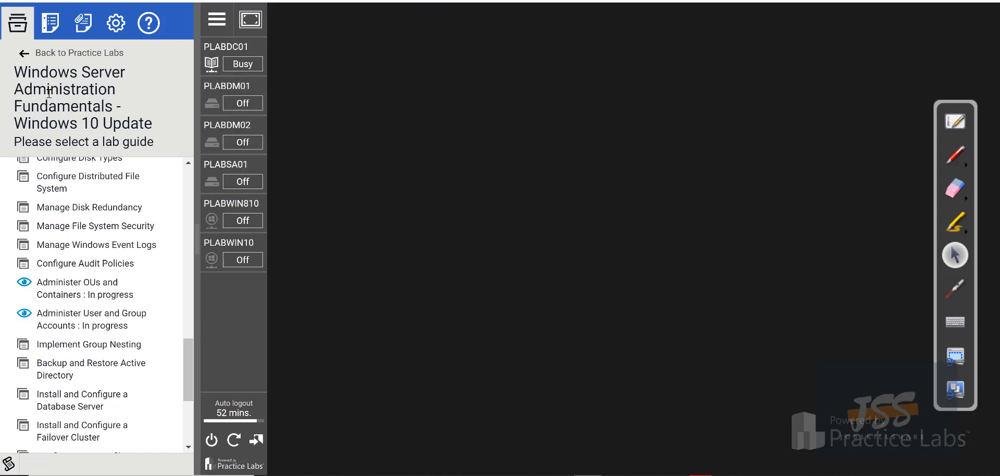
{"action": "left_click", "coordinate": [21, 60]}
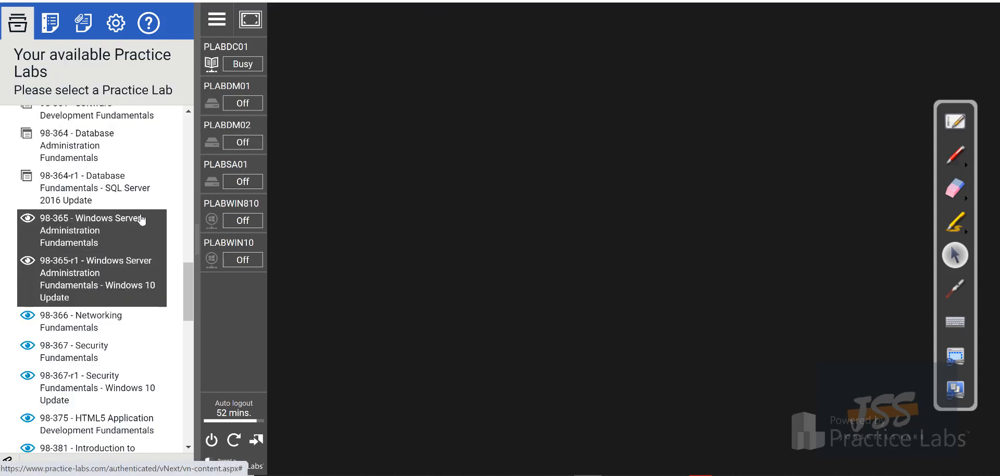
{"action": "scroll", "coordinate": [93, 221], "scroll_direction": "up", "scroll_amount": 4}
{"action": "scroll", "coordinate": [94, 235], "scroll_direction": "down", "scroll_amount": 6}
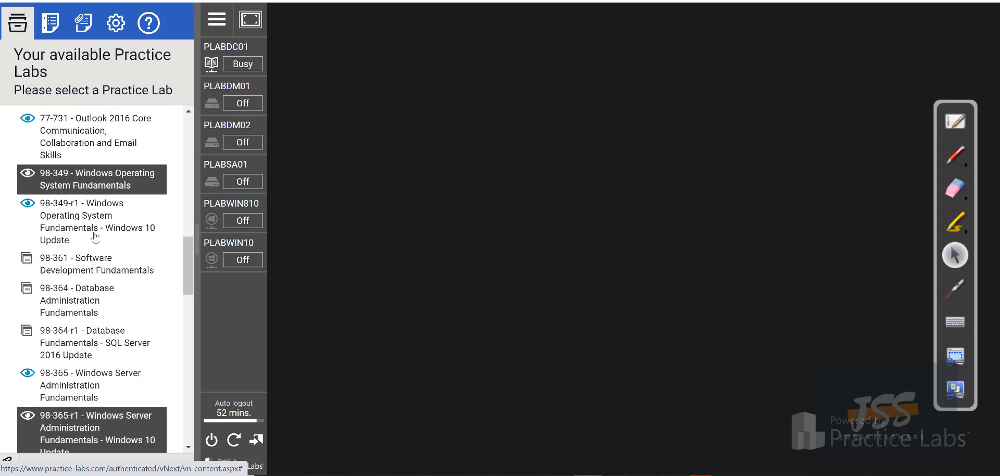
{"action": "scroll", "coordinate": [95, 237], "scroll_direction": "down", "scroll_amount": 3}
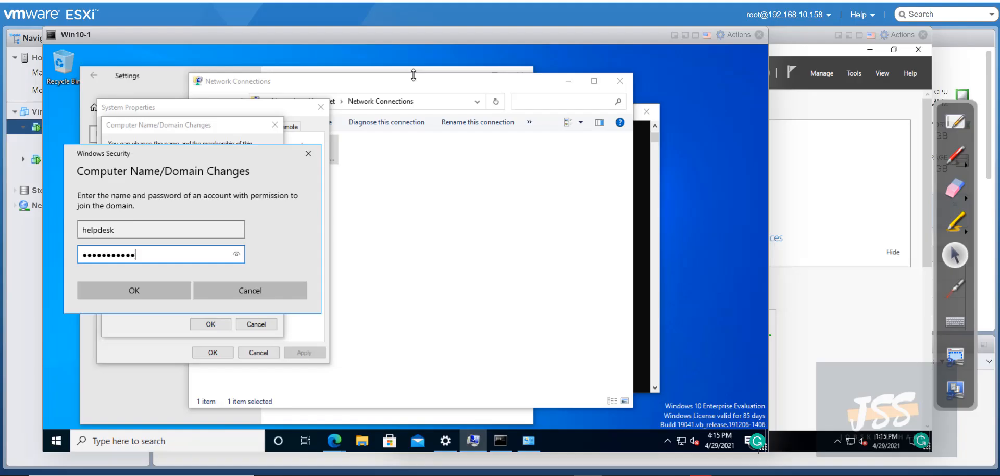
Confirm the credentials, welcome and restart prompts, close System Properties, and restart Win10-1 now
{"action": "left_click", "coordinate": [161, 292]}
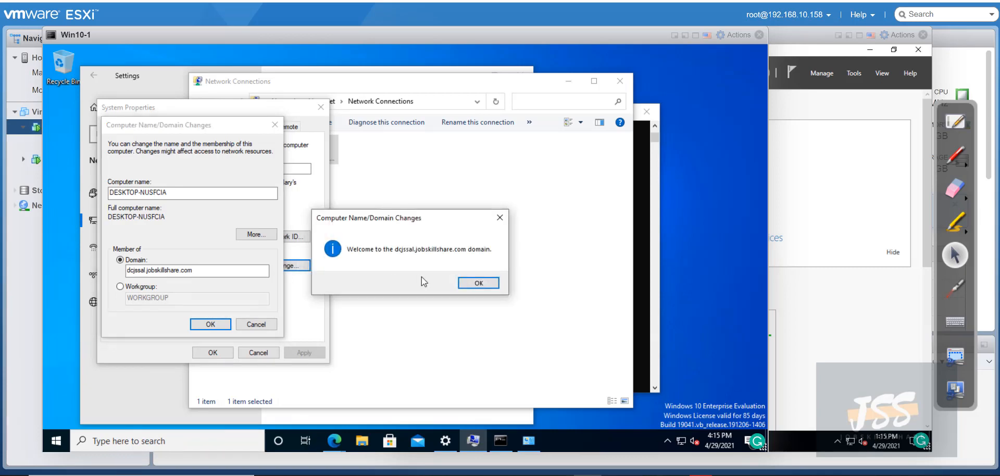
{"action": "left_click", "coordinate": [474, 282]}
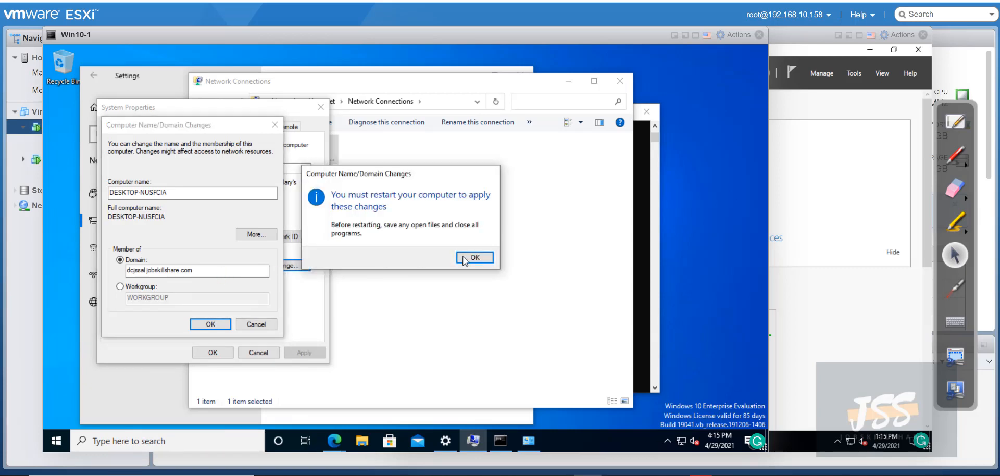
{"action": "left_click", "coordinate": [471, 258]}
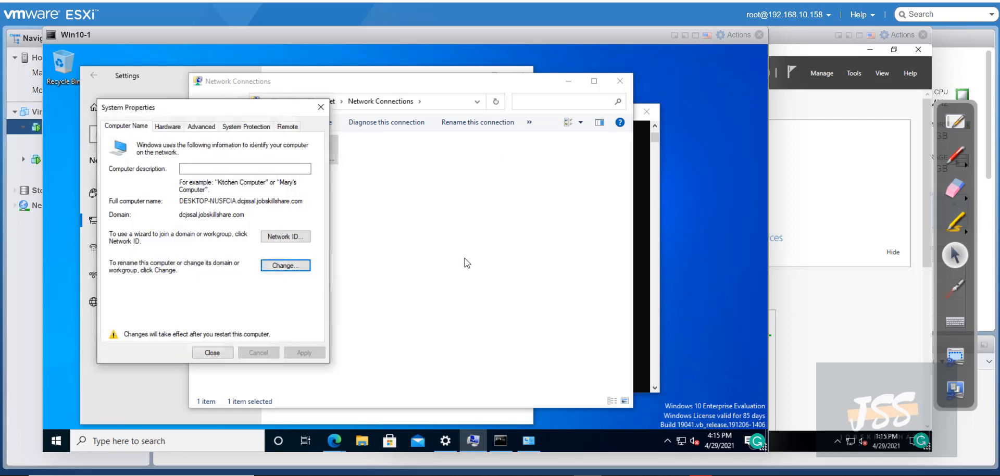
{"action": "left_click", "coordinate": [206, 353]}
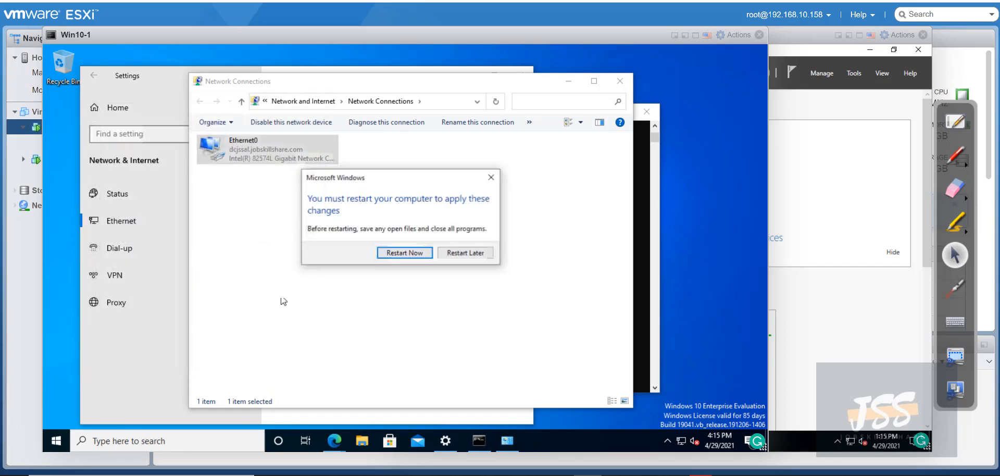
{"action": "left_click", "coordinate": [412, 254]}
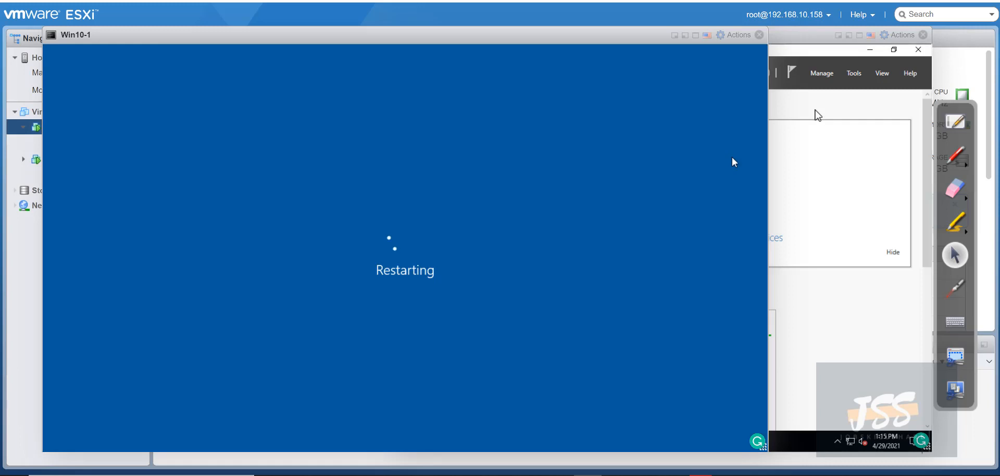
On the Server console, launch Active Directory Users and Computers from Server Manager's Tools menu
{"action": "left_click", "coordinate": [814, 114]}
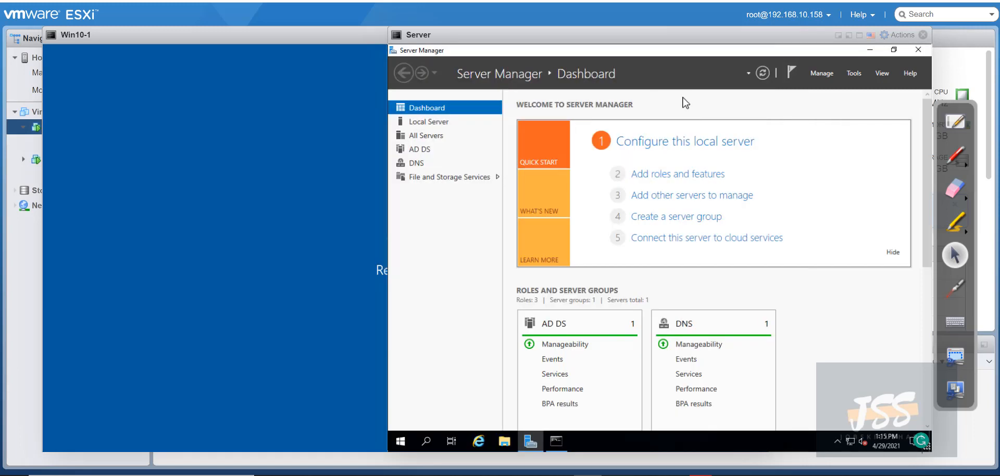
{"action": "left_click", "coordinate": [854, 73]}
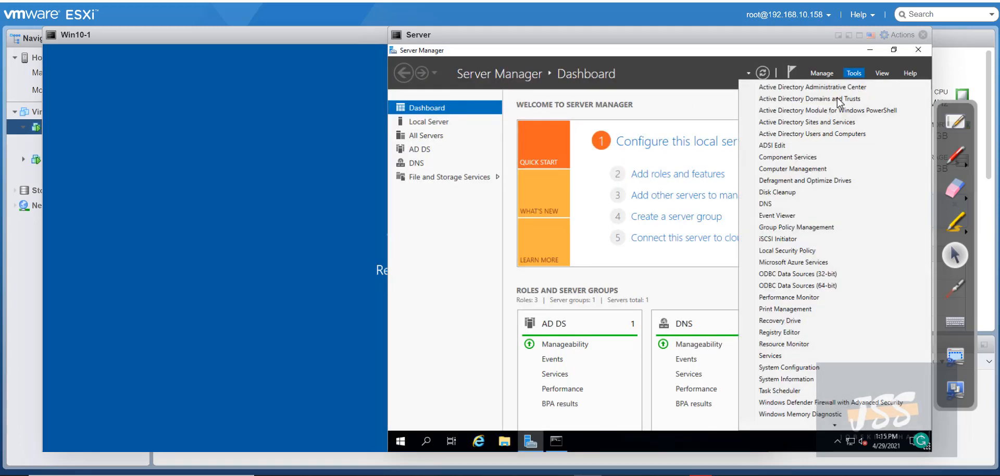
{"action": "left_click", "coordinate": [815, 134]}
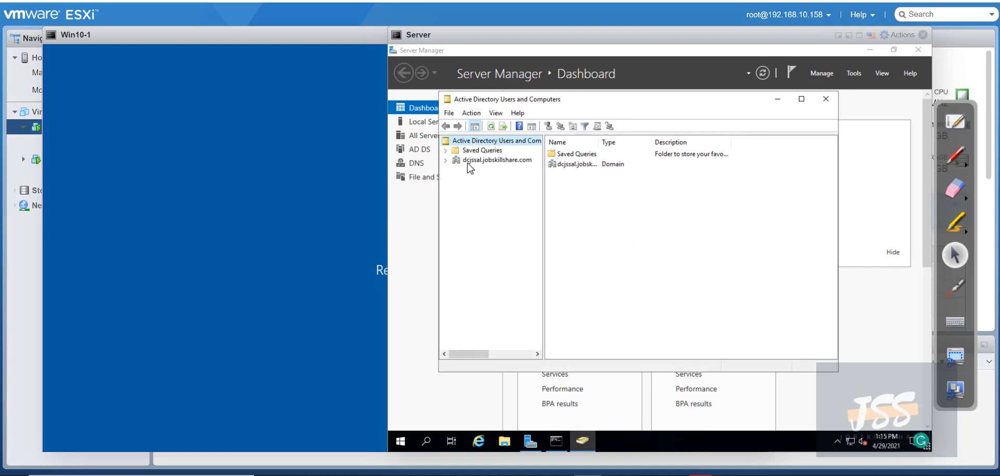
Expand dcjssal.jobskillshare.com, select Computers, and widen the Name column to show DESKTOP-NUSFCIA
{"action": "left_click", "coordinate": [446, 160]}
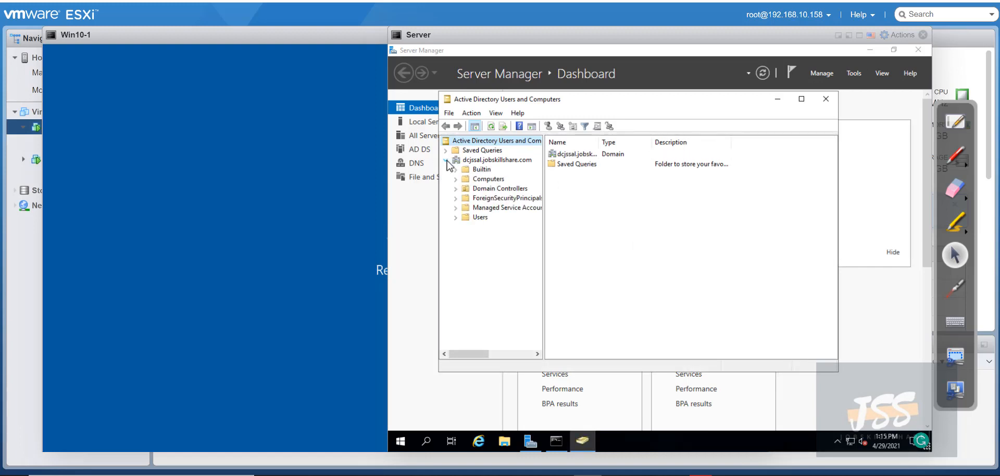
{"action": "left_click", "coordinate": [488, 179]}
{"action": "left_click", "coordinate": [597, 153]}
{"action": "left_click_drag", "start_coordinate": [597, 154], "coordinate": [699, 154]}
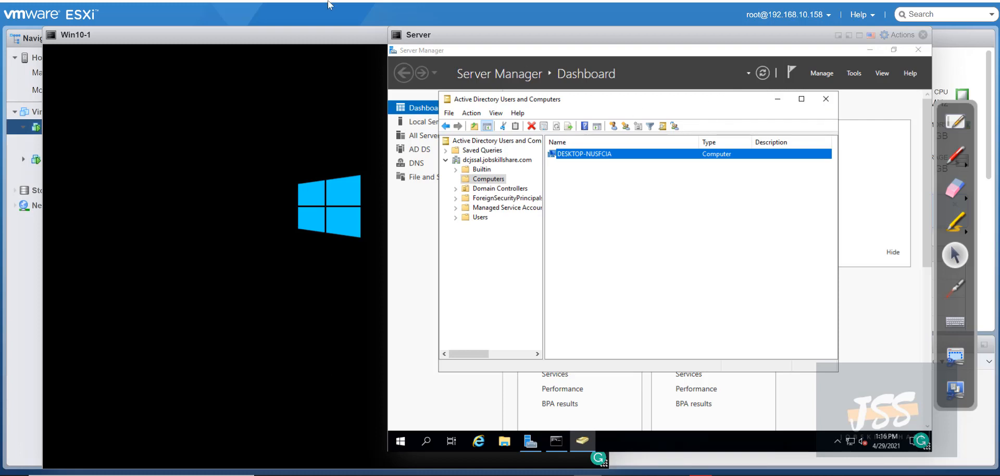
{"action": "left_click_drag", "start_coordinate": [321, 33], "coordinate": [396, 38]}
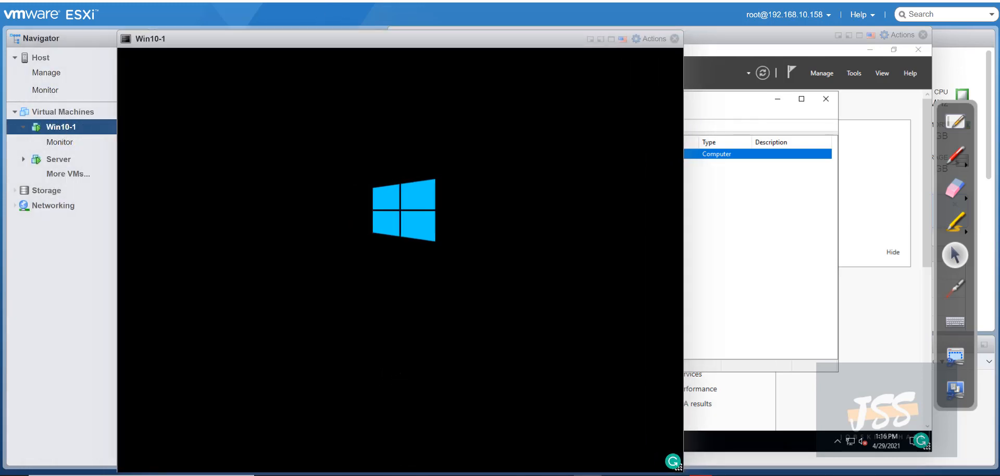
Move the Win10-1 console aside and close it
{"action": "left_click_drag", "start_coordinate": [257, 31], "coordinate": [289, 34]}
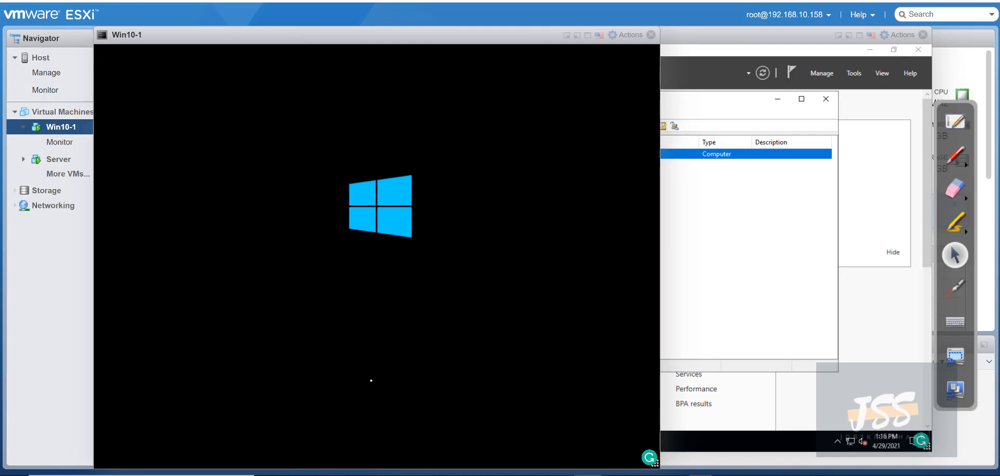
{"action": "left_click_drag", "start_coordinate": [362, 45], "coordinate": [318, 31]}
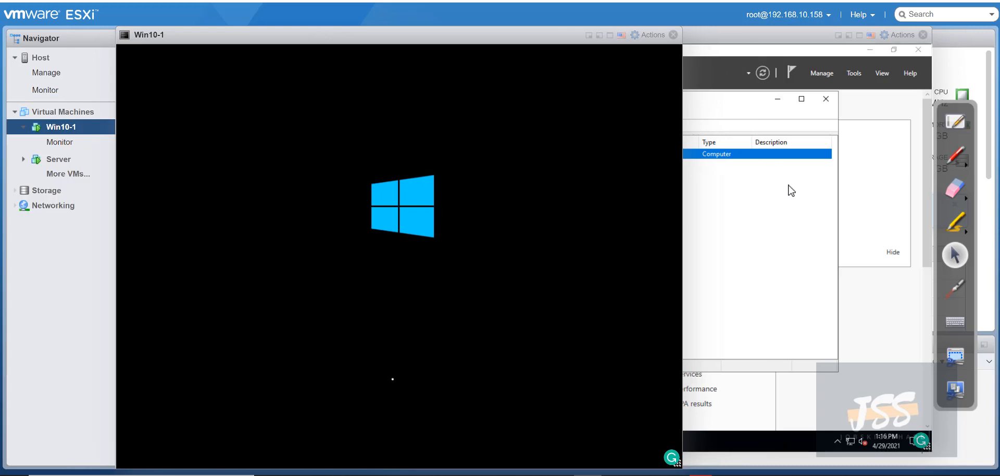
{"action": "left_click", "coordinate": [804, 184]}
{"action": "left_click", "coordinate": [319, 194]}
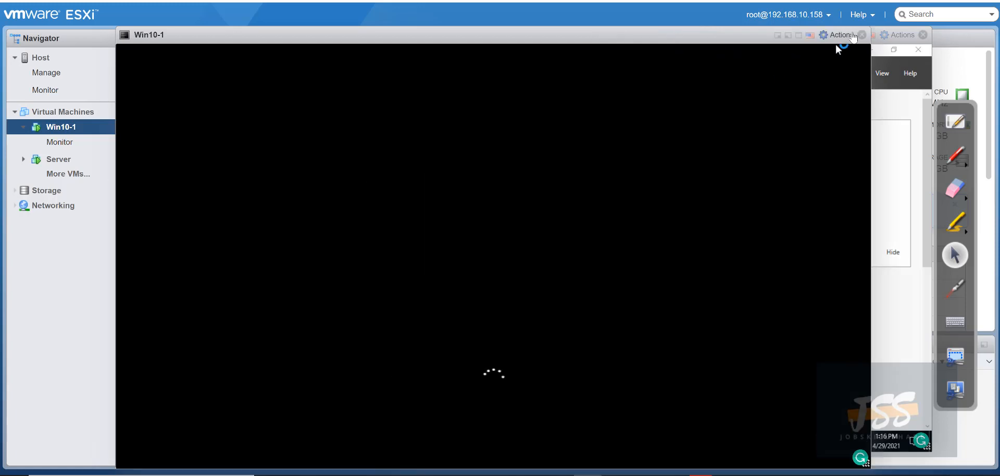
{"action": "left_click", "coordinate": [861, 34]}
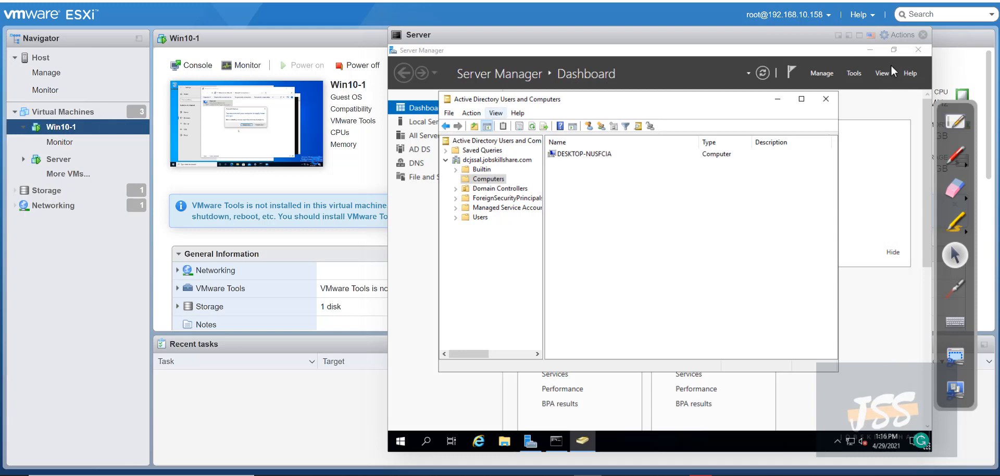
Close Active Directory Users and Computers and then the Server console window
{"action": "left_click", "coordinate": [833, 100]}
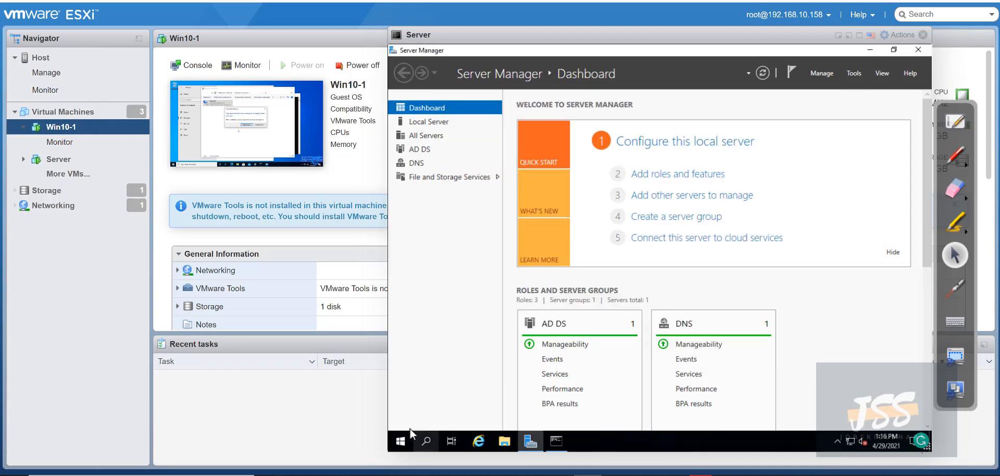
{"action": "left_click_drag", "start_coordinate": [592, 35], "coordinate": [467, 14]}
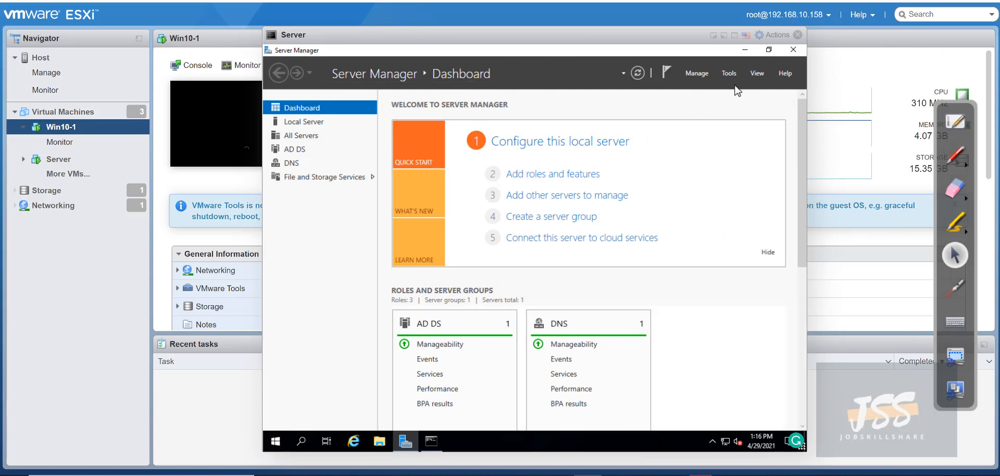
{"action": "left_click", "coordinate": [797, 34]}
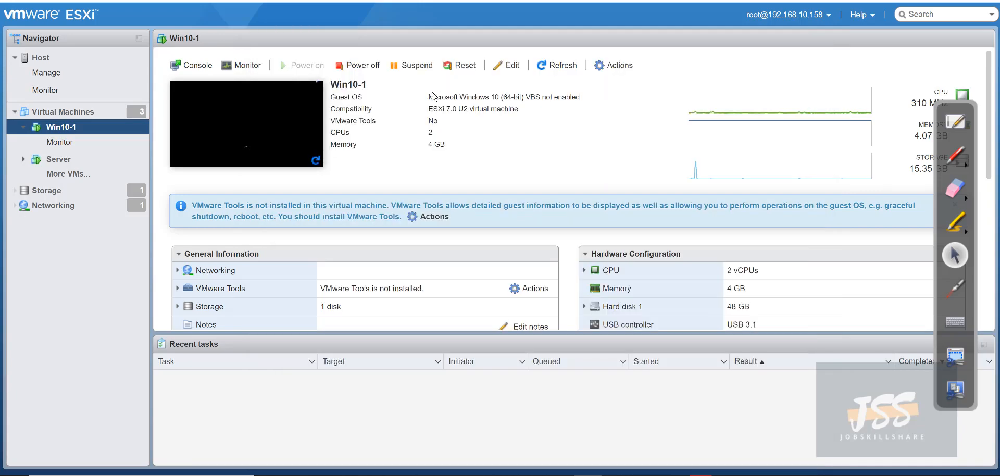
Power off Win10-1, then the Server VM, confirming each with Yes
{"action": "left_click", "coordinate": [359, 65]}
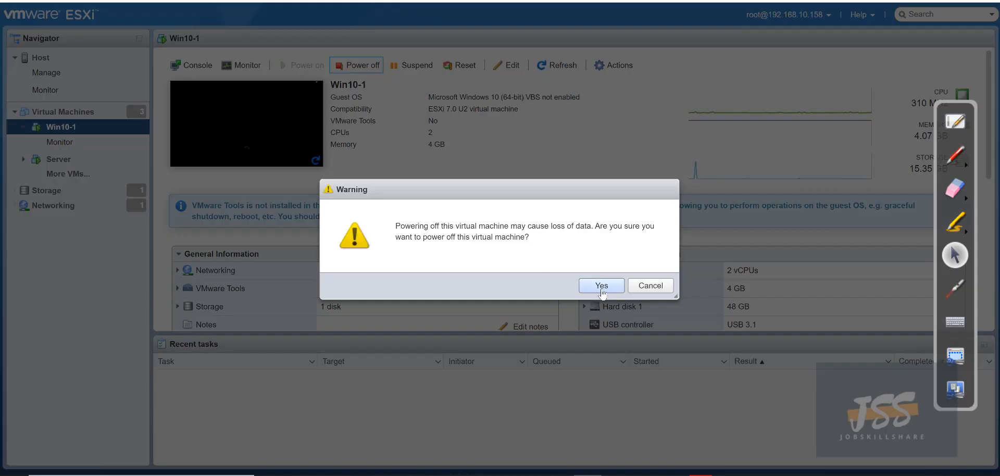
{"action": "left_click", "coordinate": [585, 284]}
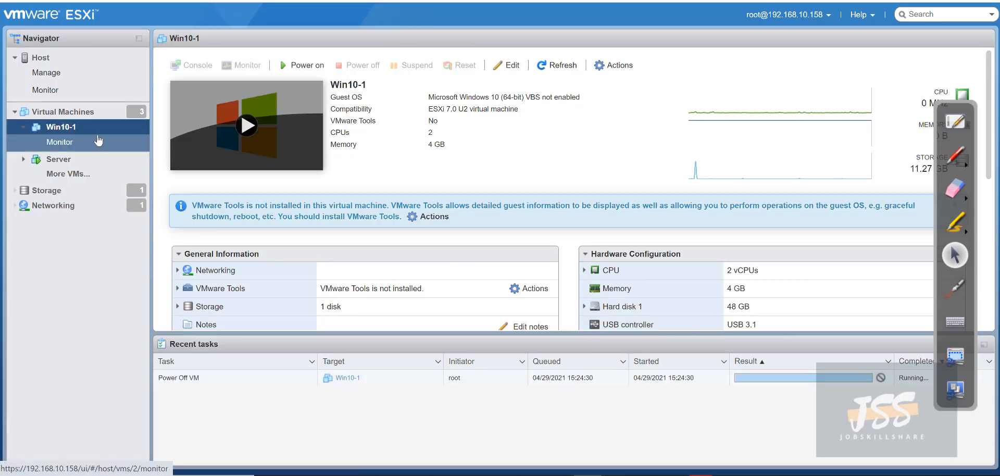
{"action": "left_click", "coordinate": [86, 159]}
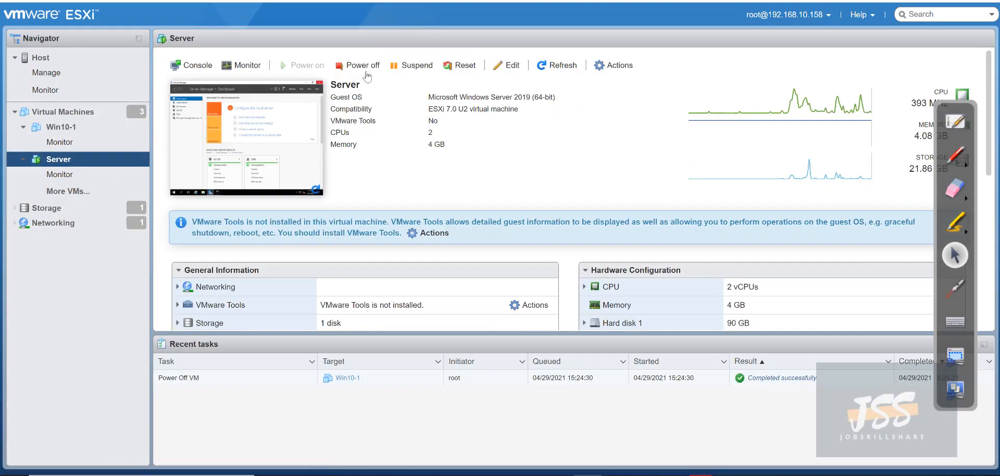
{"action": "left_click", "coordinate": [358, 65]}
{"action": "left_click", "coordinate": [580, 288]}
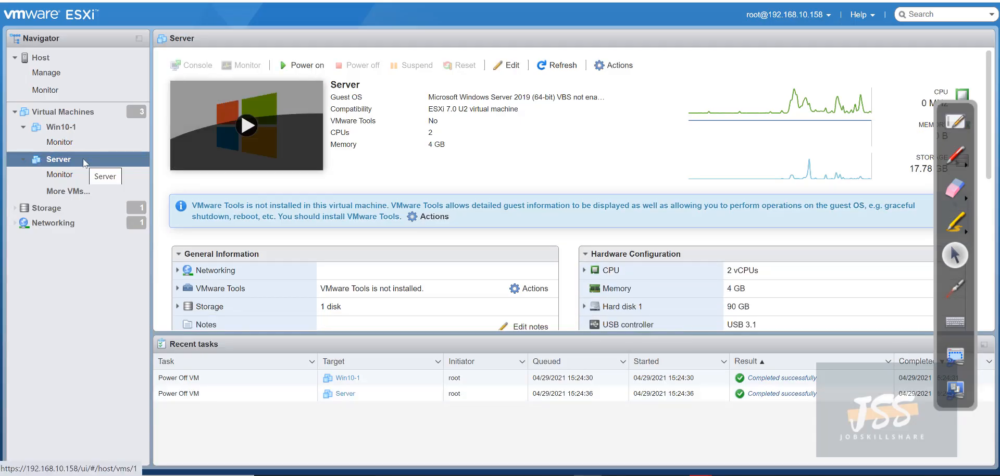
Restore Server to the beforead2 snapshot via Manage snapshots, then power it on
{"action": "right_click", "coordinate": [48, 162]}
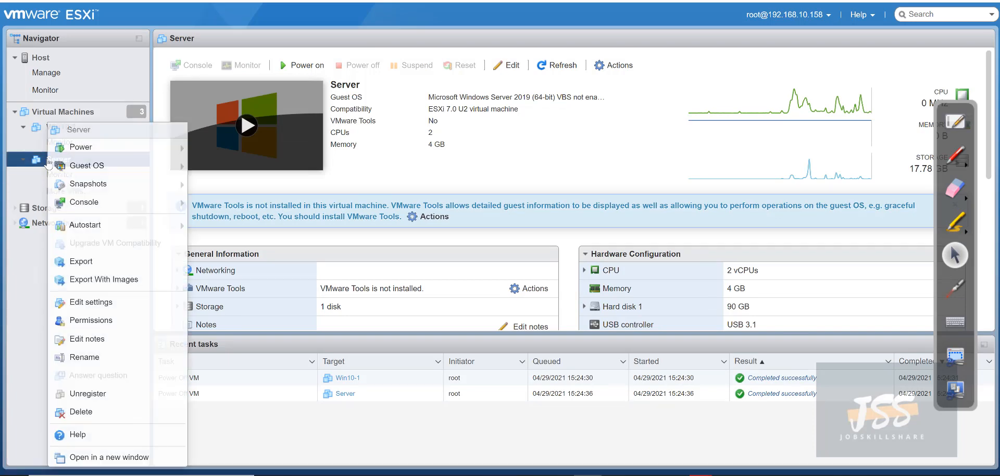
{"action": "mouse_move", "coordinate": [105, 191]}
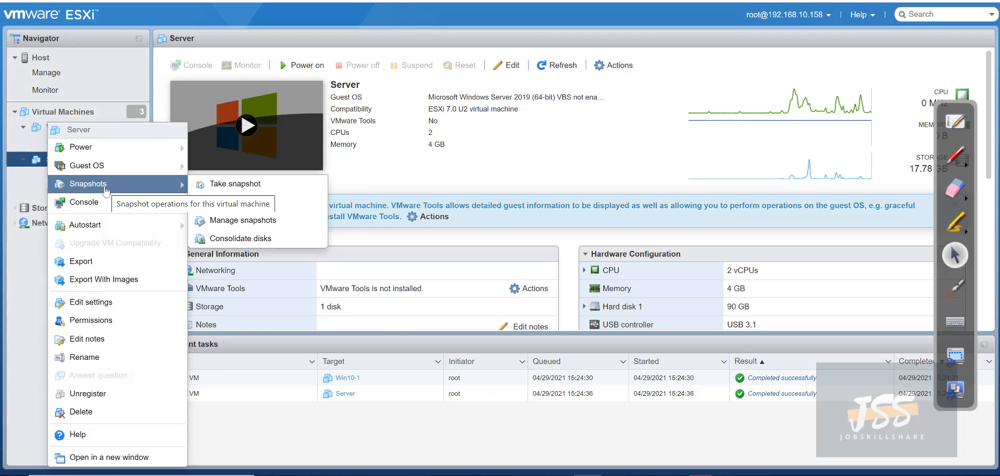
{"action": "left_click", "coordinate": [217, 225]}
{"action": "left_click", "coordinate": [270, 158]}
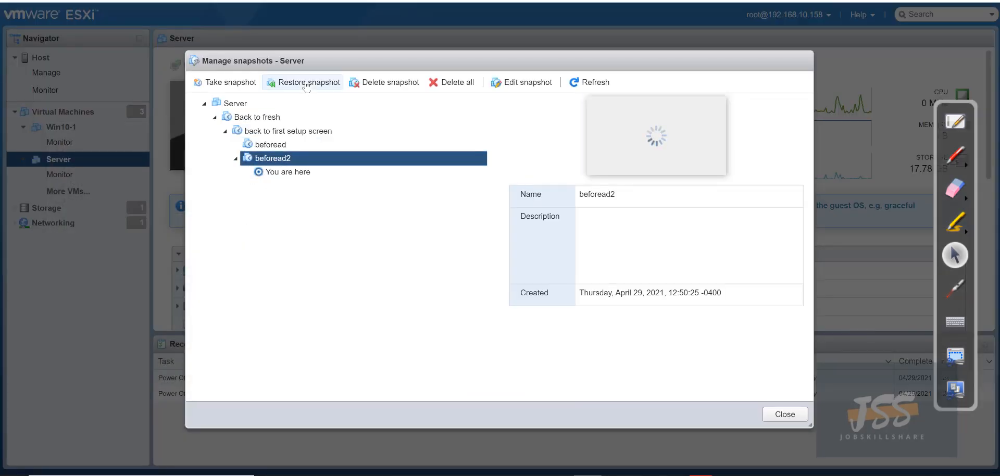
{"action": "left_click", "coordinate": [307, 82]}
{"action": "left_click", "coordinate": [585, 286]}
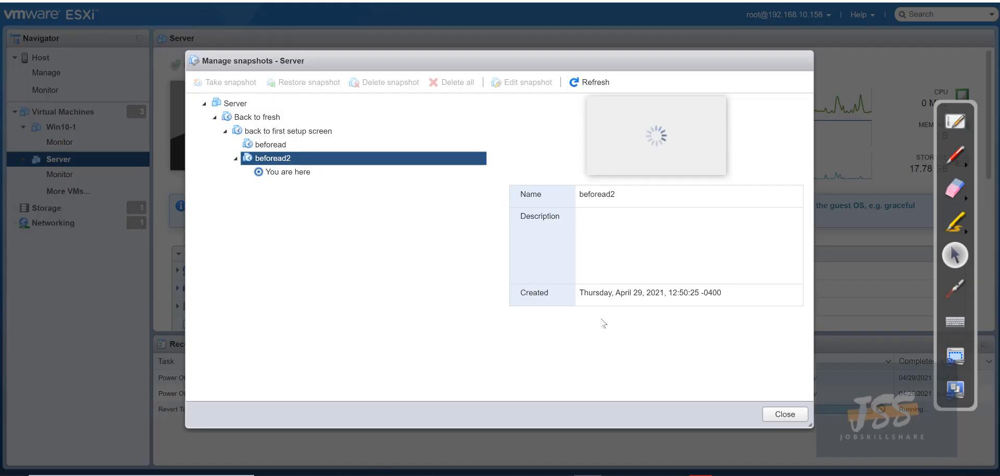
{"action": "left_click", "coordinate": [775, 415]}
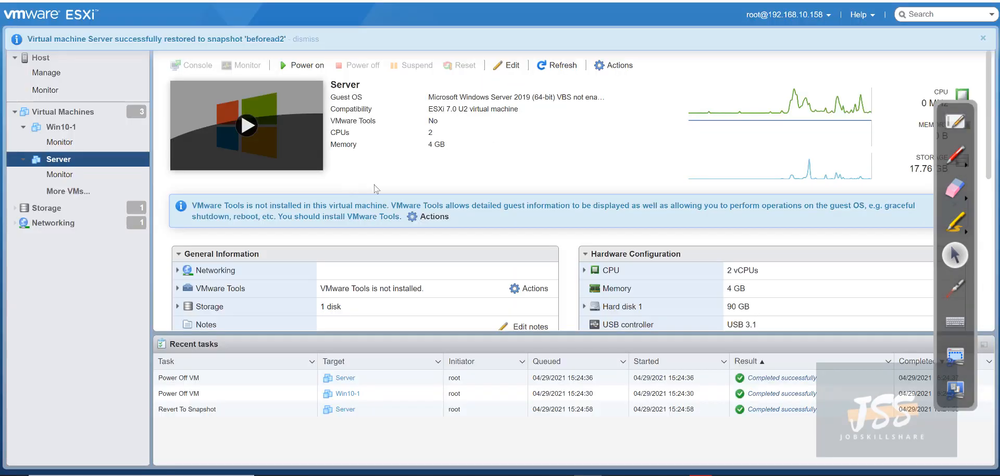
{"action": "left_click", "coordinate": [305, 65]}
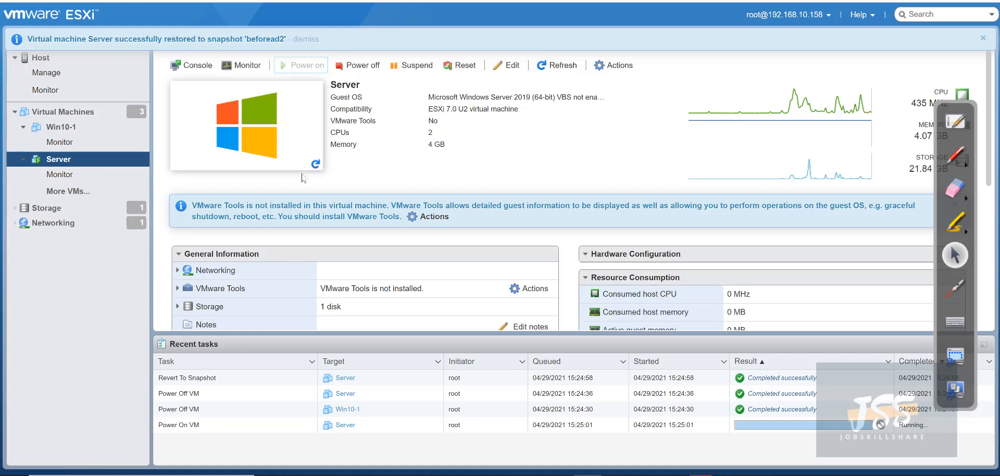
{"action": "left_click", "coordinate": [199, 70]}
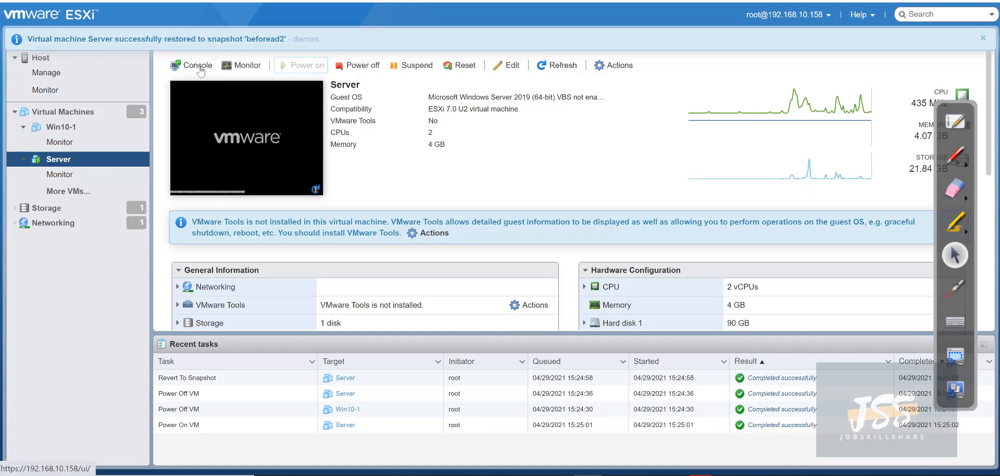
Open the Server console, send Ctrl-Alt-Delete, and sign in with the Administrator password
{"action": "left_click", "coordinate": [222, 84]}
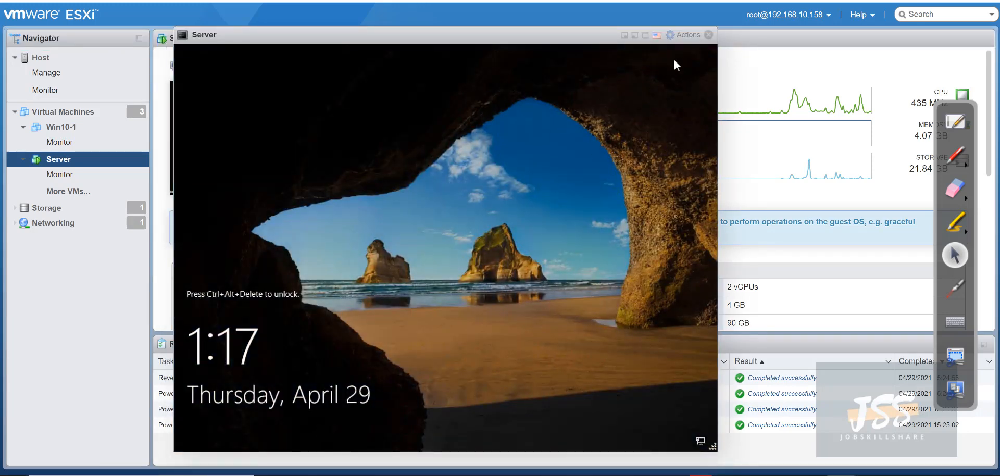
{"action": "left_click", "coordinate": [681, 41]}
{"action": "mouse_move", "coordinate": [703, 145]}
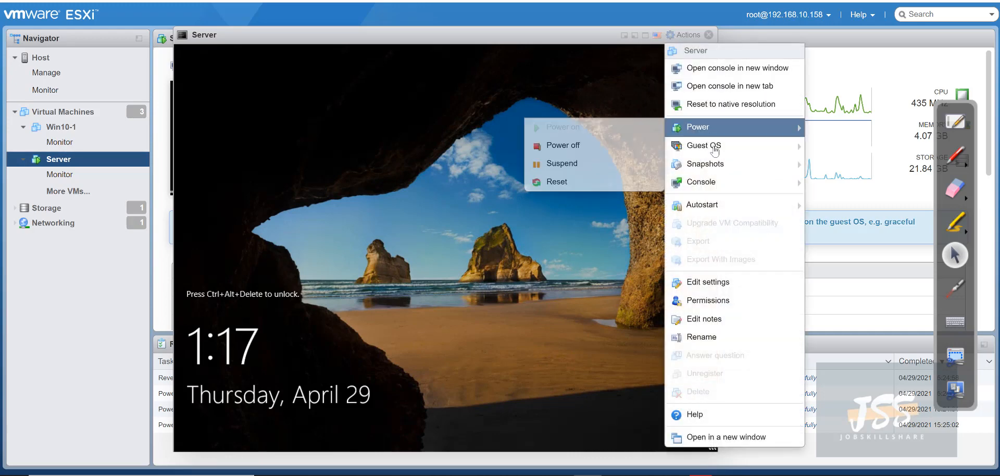
{"action": "mouse_move", "coordinate": [573, 187]}
{"action": "left_click", "coordinate": [458, 186]}
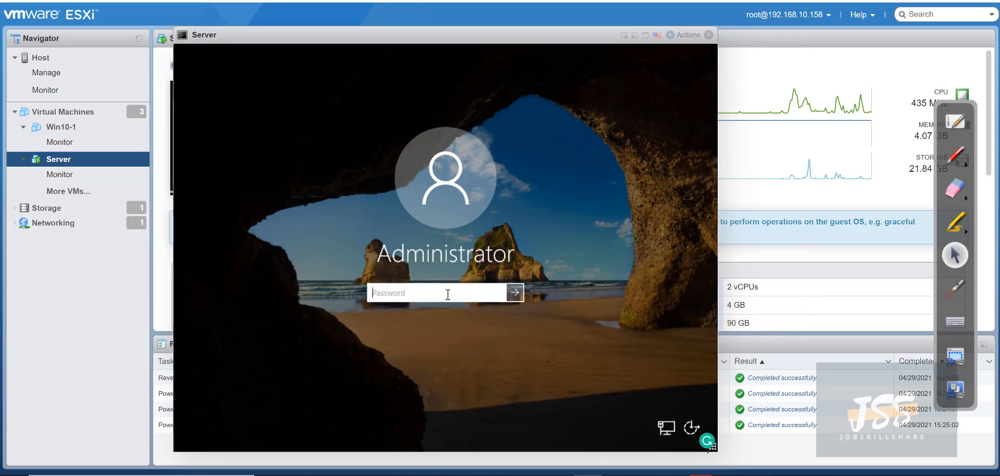
{"action": "type", "text": "••"}
{"action": "key", "text": "Return"}
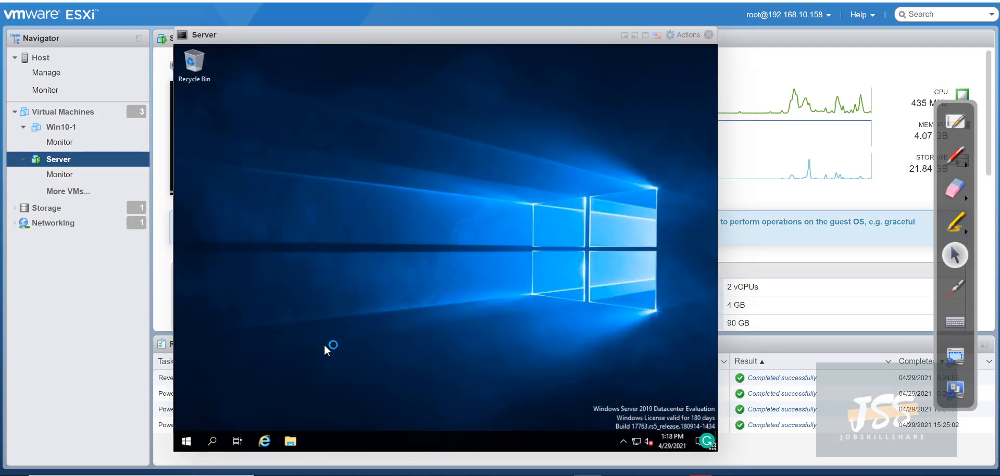
Dismiss the Shutdown Event Tracker and Admin Center popups, then confirm the device name dcjssal in About
{"action": "left_click", "coordinate": [476, 315]}
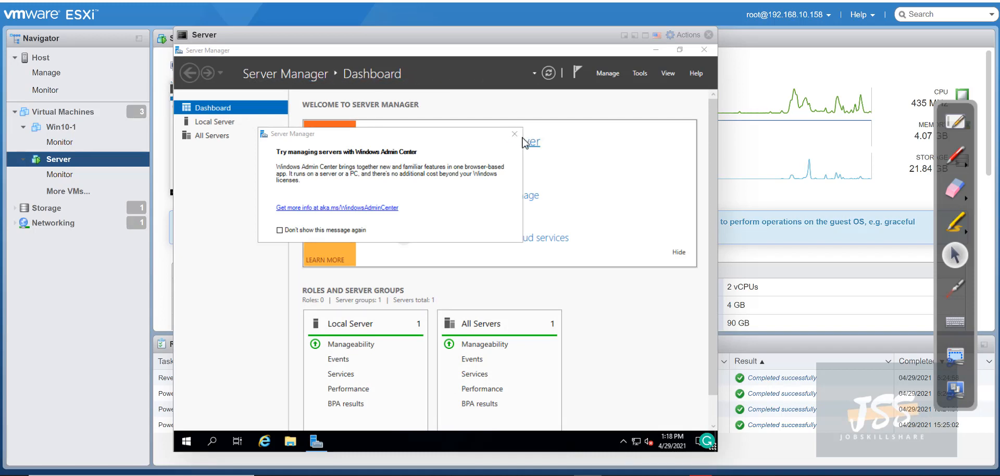
{"action": "left_click", "coordinate": [515, 136]}
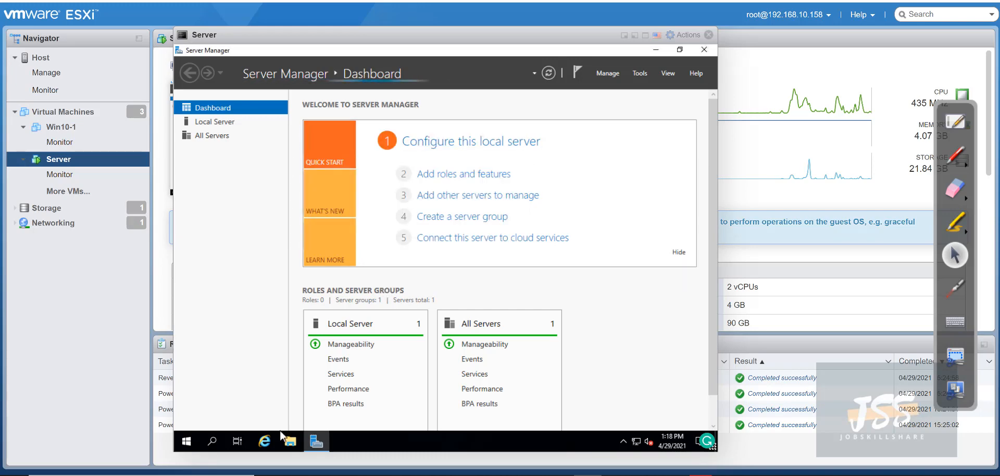
{"action": "right_click", "coordinate": [185, 442]}
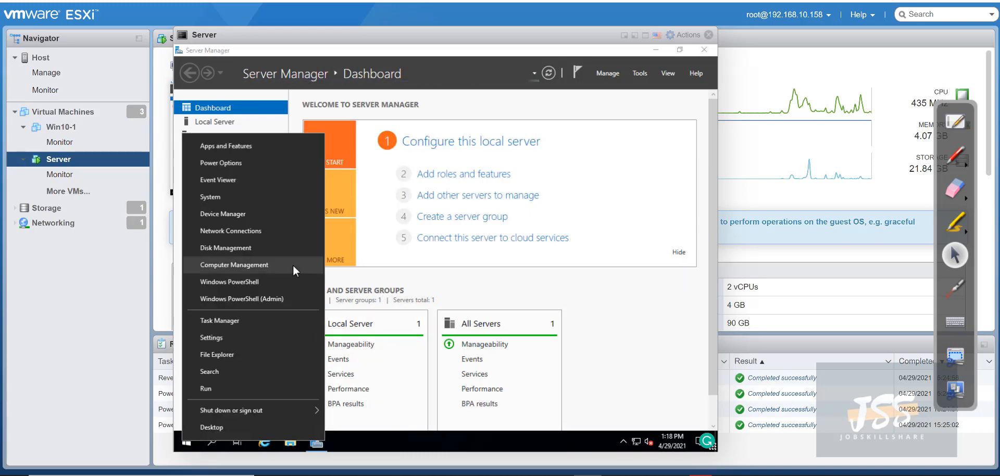
{"action": "left_click", "coordinate": [221, 198]}
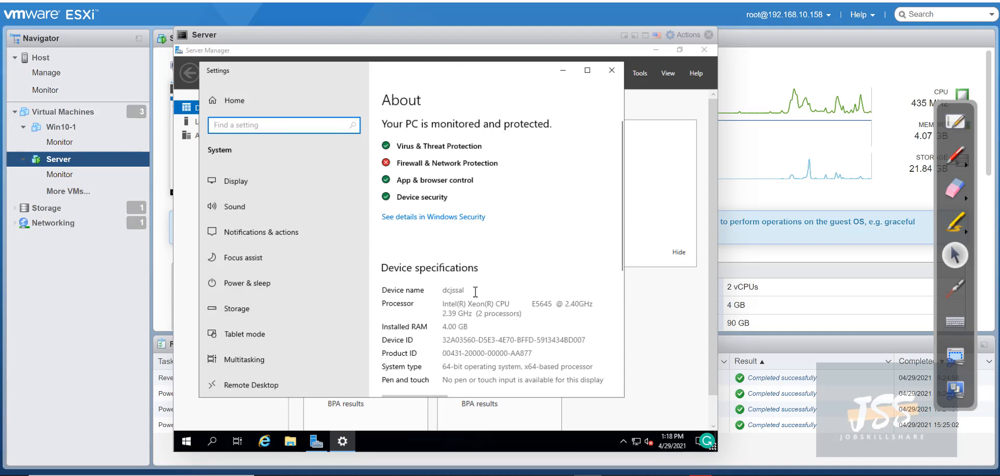
{"action": "left_click", "coordinate": [611, 70]}
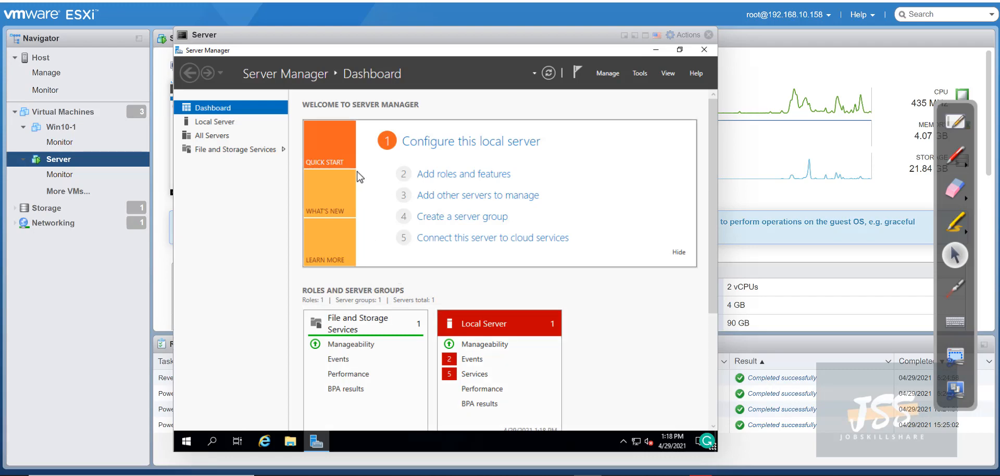
Start the User Access Logging, Update Orchestrator, Distributed Transaction Coordinator and Diagnostic Policy services
{"action": "left_click", "coordinate": [468, 375]}
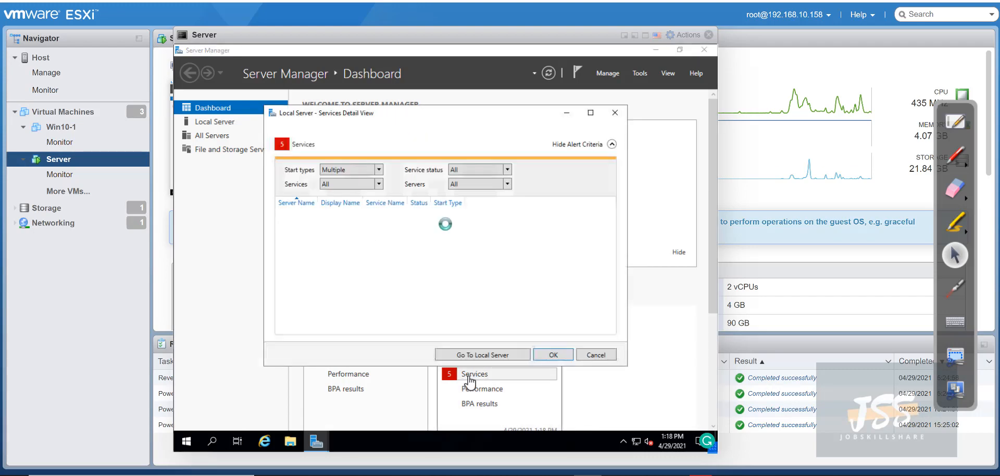
{"action": "right_click", "coordinate": [408, 259]}
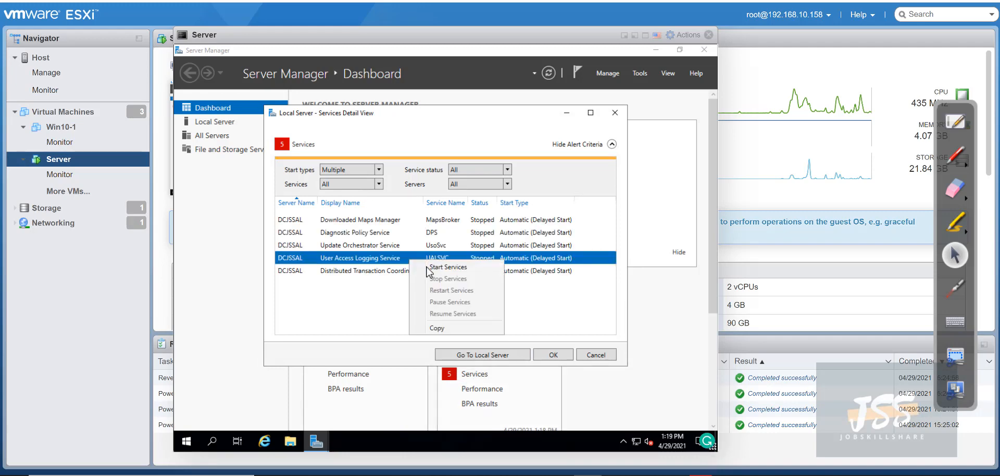
{"action": "left_click", "coordinate": [425, 267]}
{"action": "right_click", "coordinate": [420, 249]}
{"action": "left_click", "coordinate": [428, 256]}
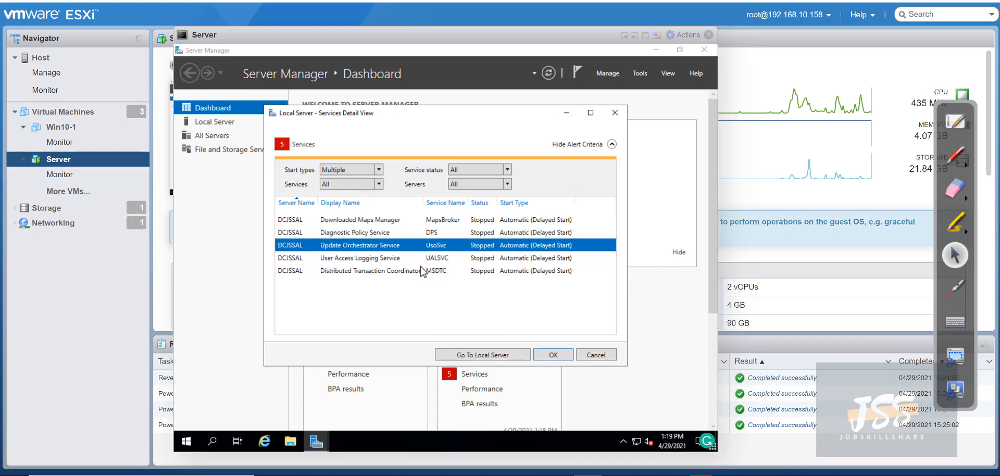
{"action": "right_click", "coordinate": [423, 270]}
{"action": "left_click", "coordinate": [440, 274]}
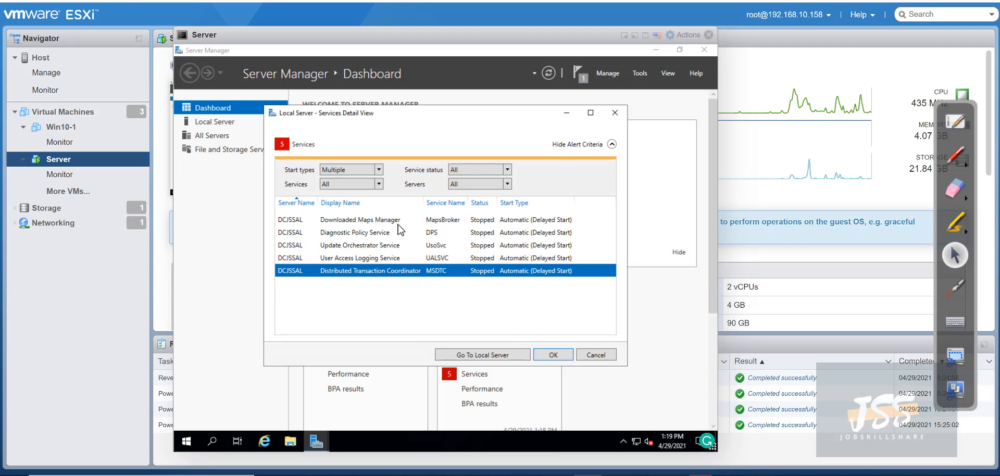
{"action": "right_click", "coordinate": [410, 234]}
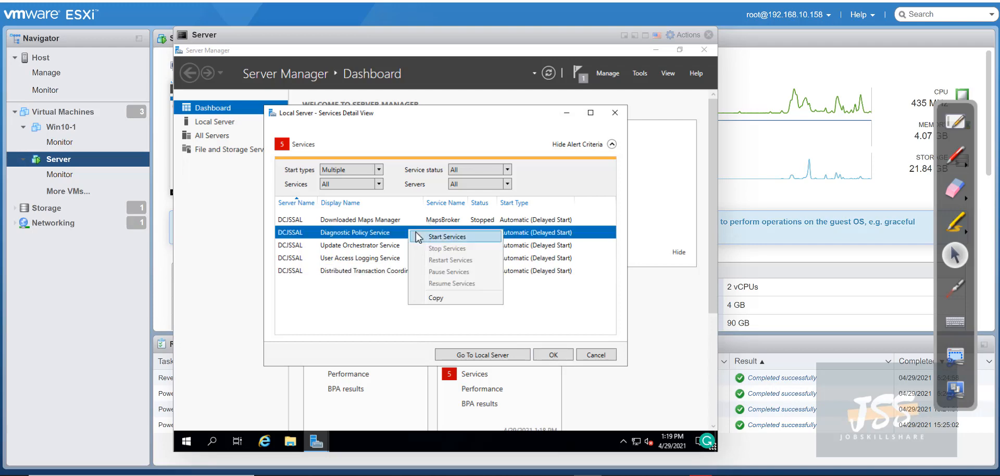
{"action": "left_click", "coordinate": [419, 239]}
{"action": "left_click", "coordinate": [566, 354]}
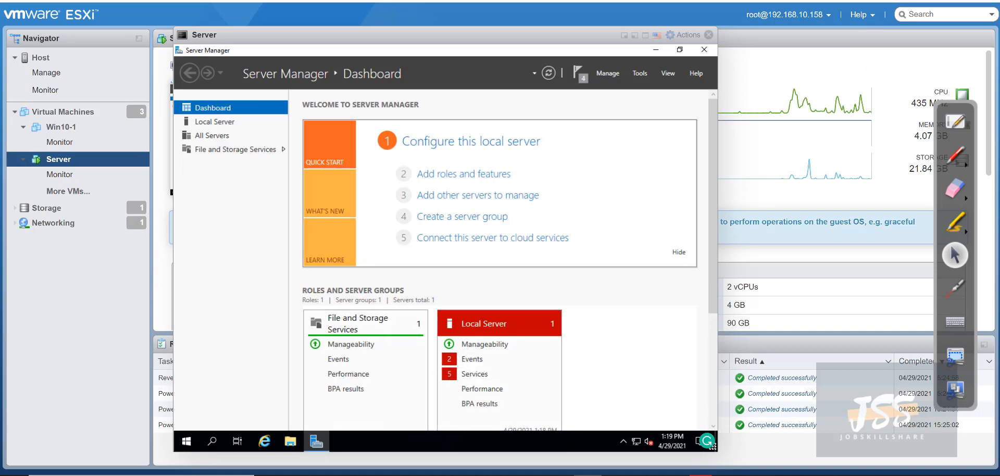
Close Server Manager and launch Windows PowerShell ISE as administrator via a 'power' search
{"action": "left_click", "coordinate": [699, 53]}
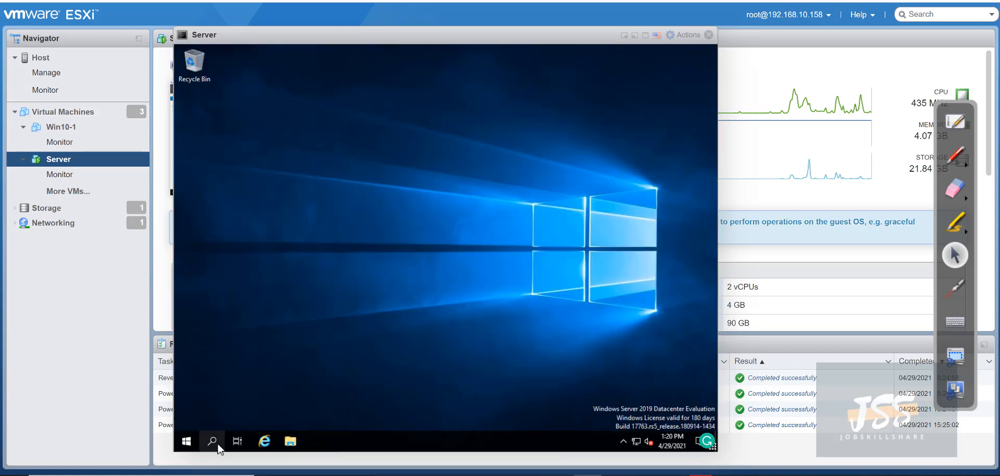
{"action": "left_click", "coordinate": [218, 447]}
{"action": "type", "text": "power"}
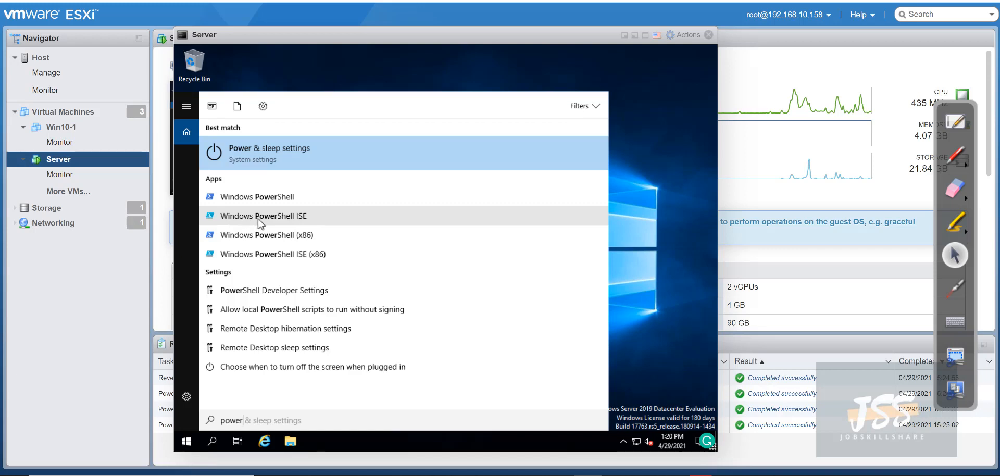
{"action": "right_click", "coordinate": [243, 219]}
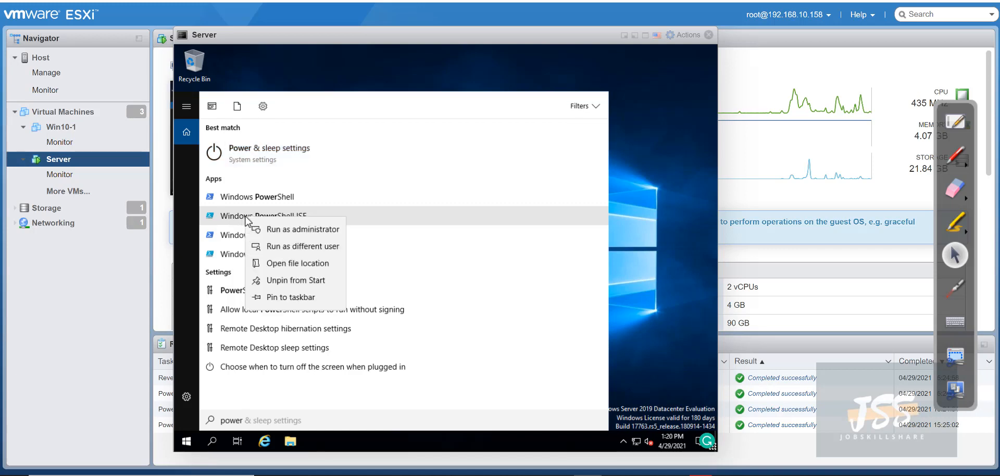
{"action": "left_click", "coordinate": [262, 229]}
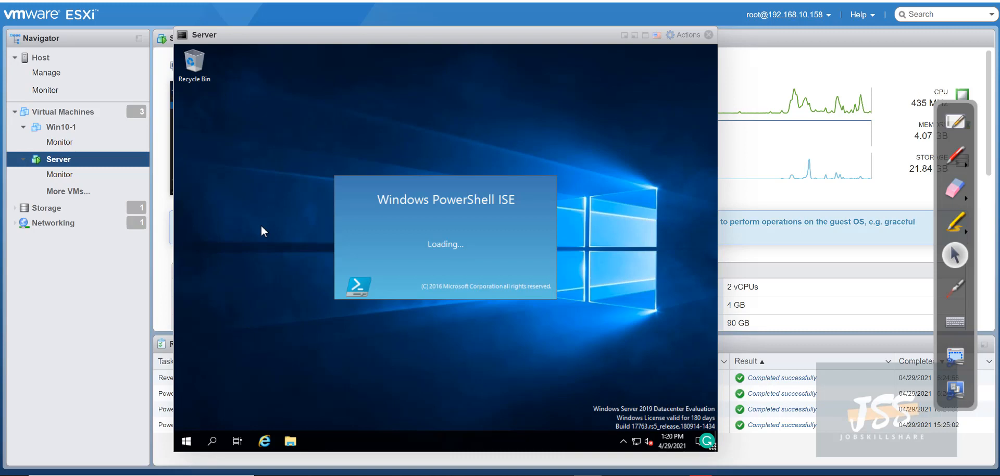
Reopen Server Manager from Start and go to its Local Server properties page
{"action": "left_click", "coordinate": [185, 441]}
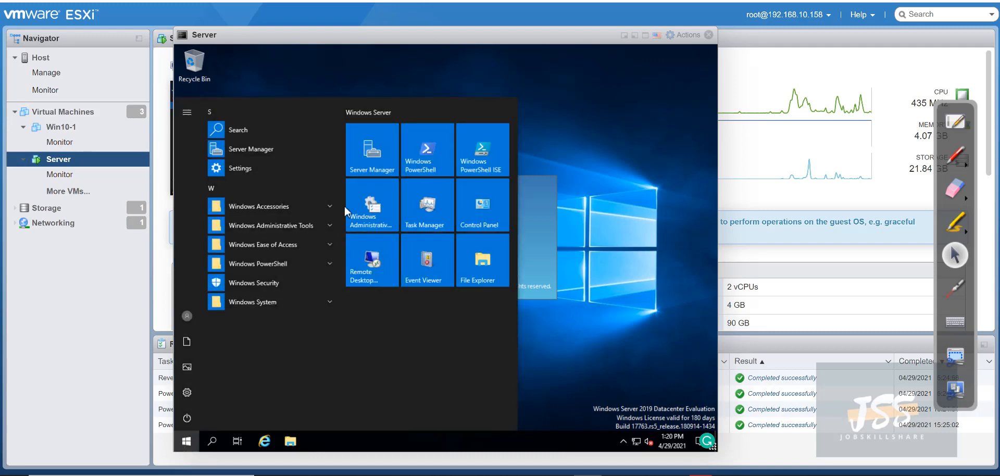
{"action": "left_click", "coordinate": [372, 163]}
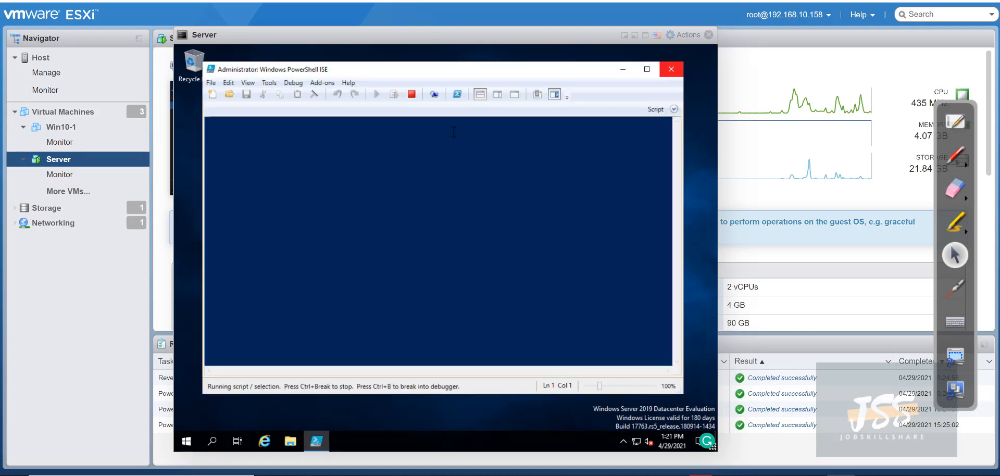
{"action": "left_click", "coordinate": [601, 73]}
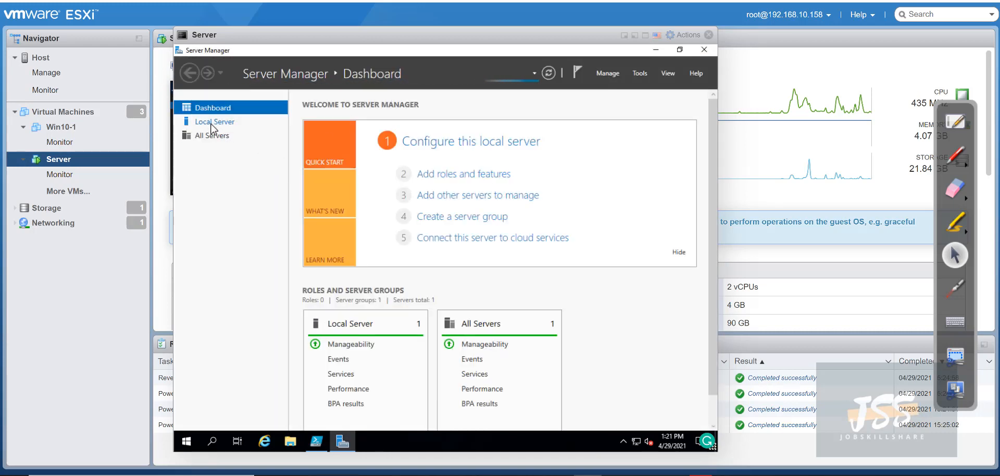
{"action": "left_click", "coordinate": [213, 125]}
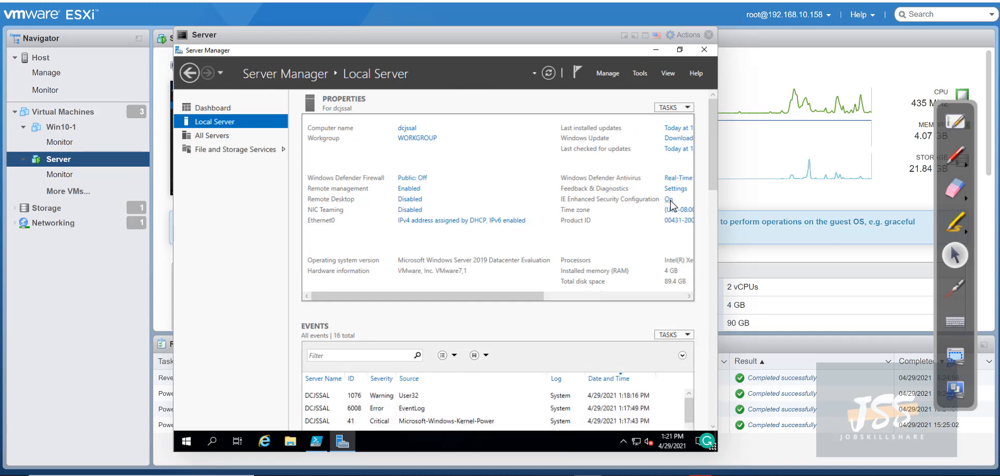
Set IE Enhanced Security Configuration to Off for Administrators and Users, verify it, and minimize Server Manager
{"action": "left_click", "coordinate": [669, 200]}
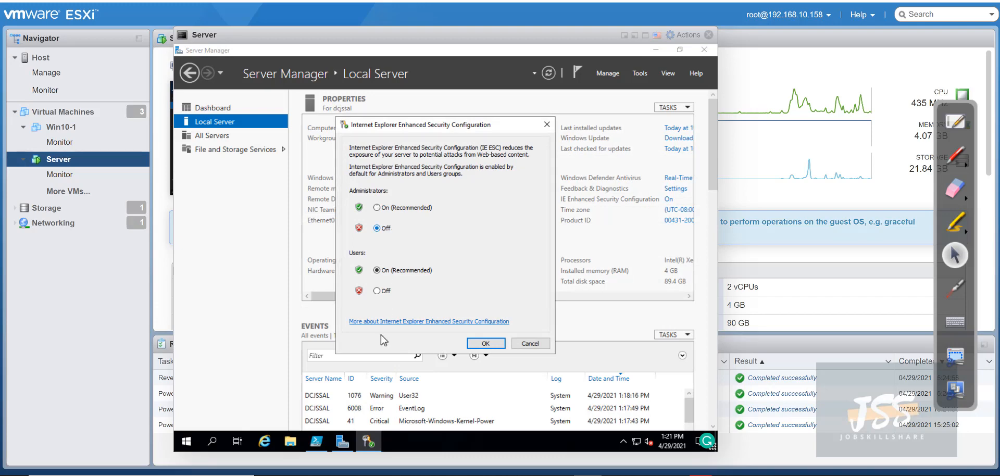
{"action": "left_click", "coordinate": [377, 290]}
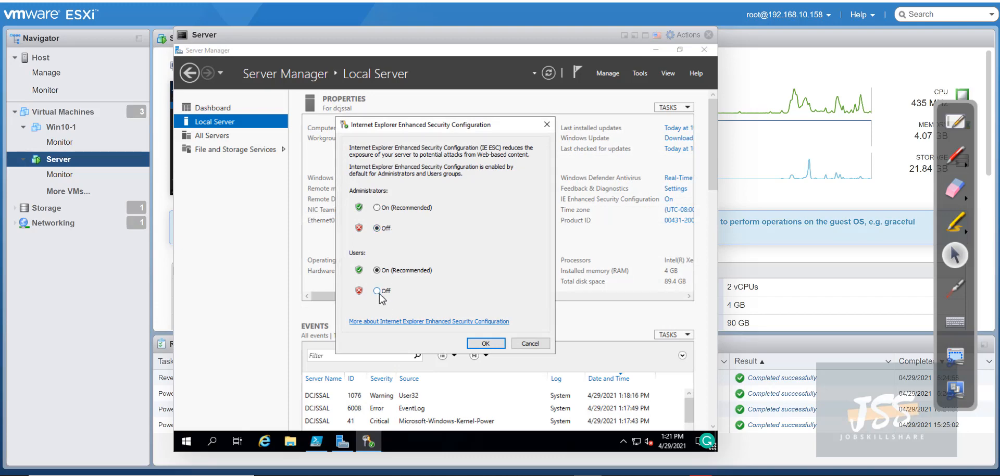
{"action": "left_click", "coordinate": [473, 341]}
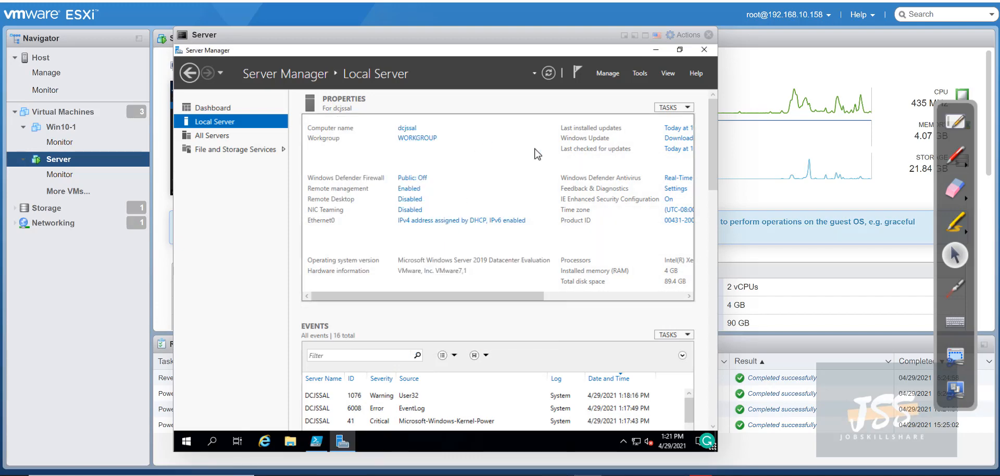
{"action": "left_click", "coordinate": [668, 200]}
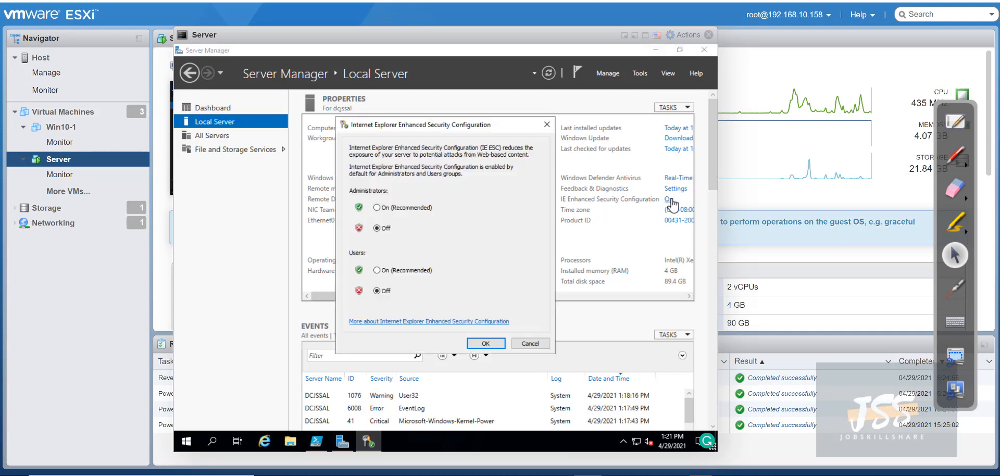
{"action": "left_click", "coordinate": [485, 343]}
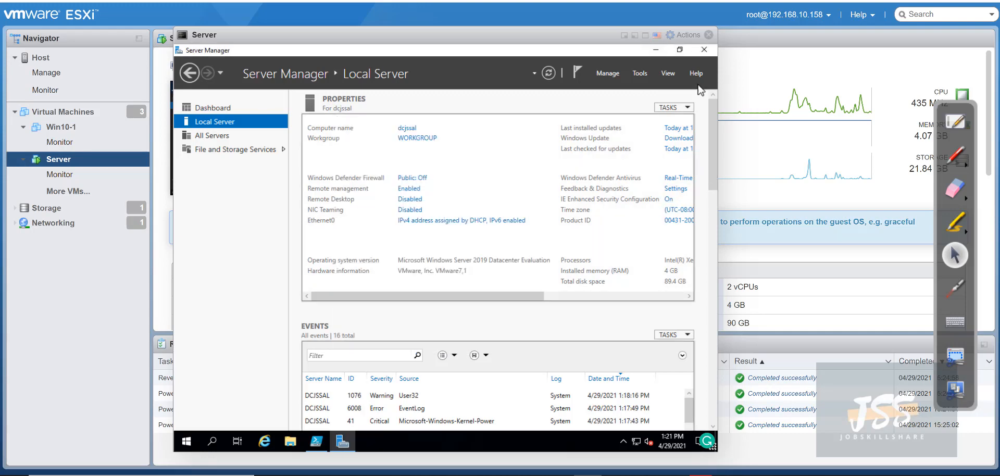
{"action": "left_click", "coordinate": [656, 50]}
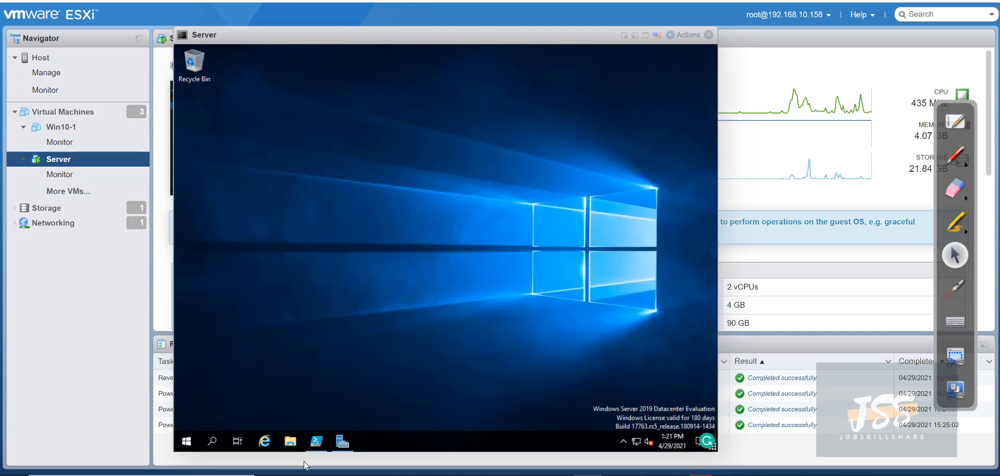
{"action": "mouse_move", "coordinate": [316, 443]}
{"action": "left_click", "coordinate": [265, 442]}
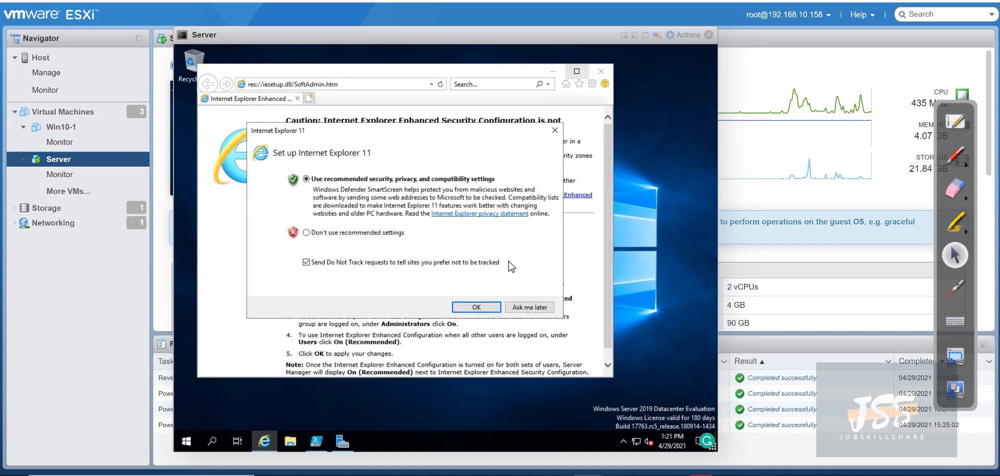
{"action": "left_click", "coordinate": [527, 309]}
{"action": "left_click", "coordinate": [573, 74]}
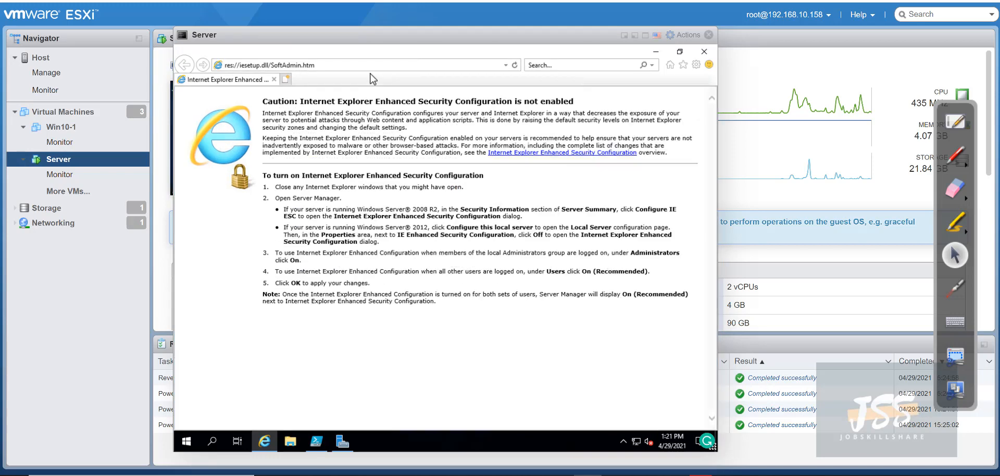
{"action": "left_click", "coordinate": [365, 67]}
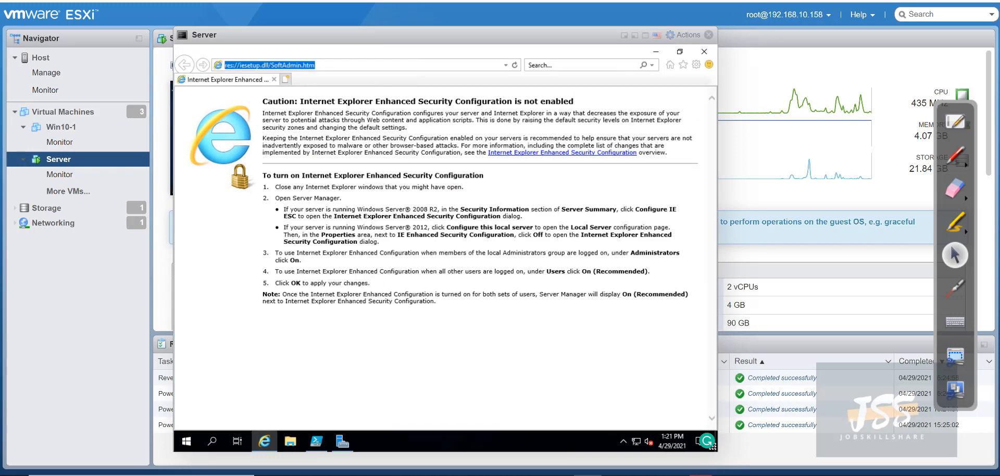
{"action": "type", "text": "http://192.168.10.212:8080"}
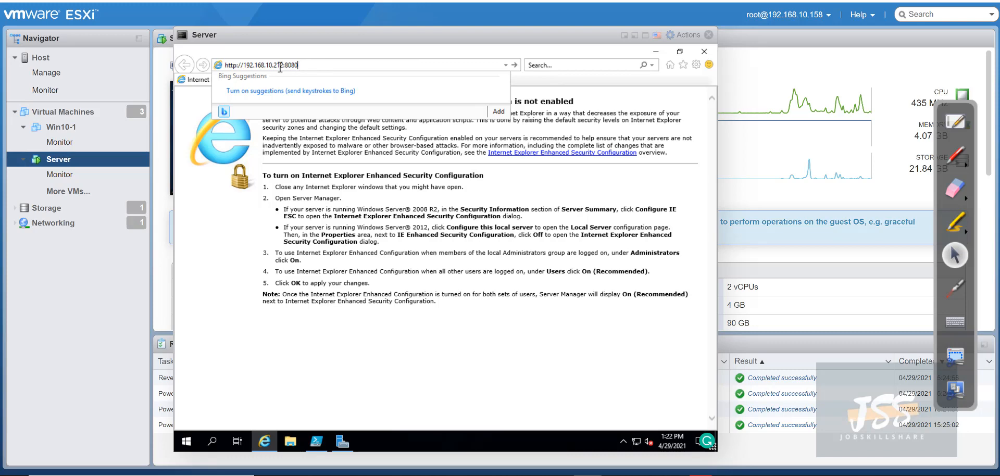
{"action": "key", "text": "Return"}
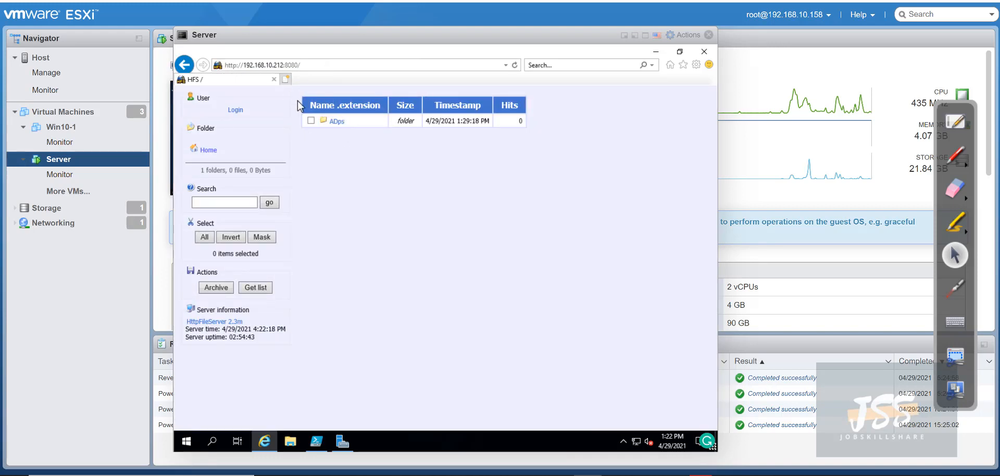
Open the ADps script from the file server and copy its entire text
{"action": "left_click", "coordinate": [337, 123]}
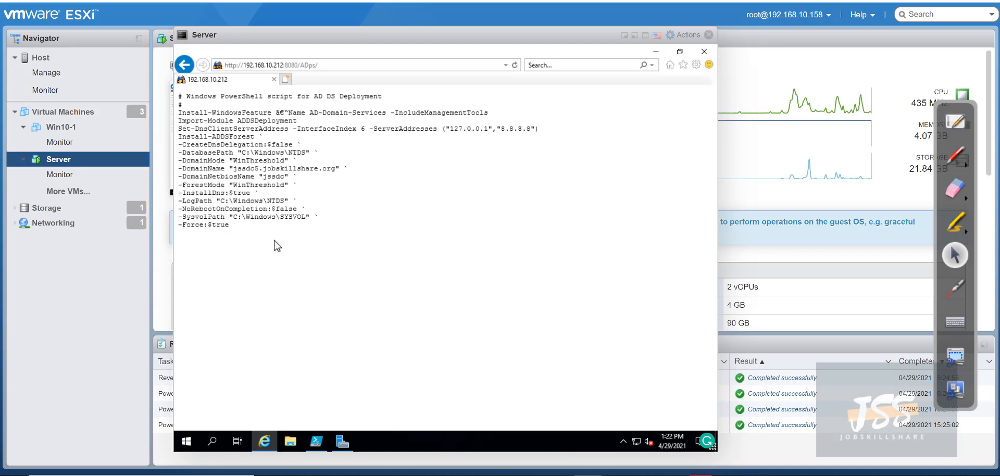
{"action": "left_click_drag", "start_coordinate": [231, 225], "coordinate": [182, 176]}
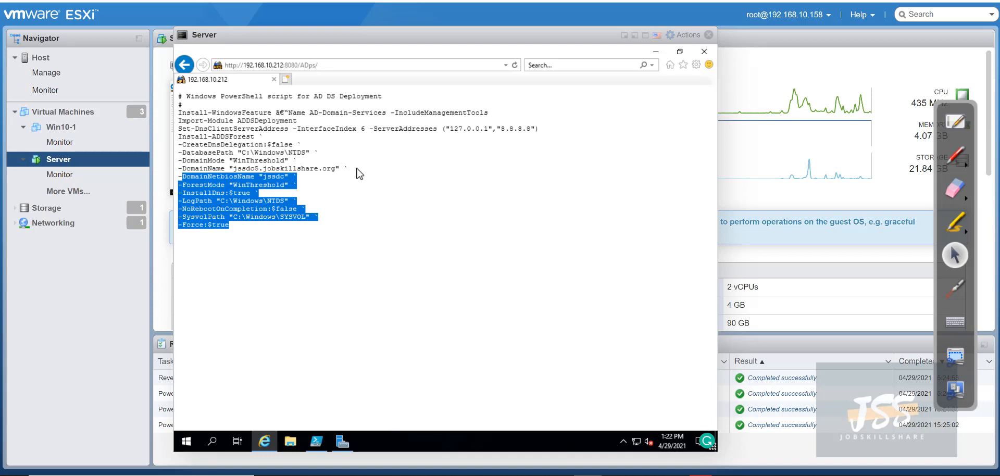
{"action": "left_click_drag", "start_coordinate": [318, 240], "coordinate": [182, 161]}
{"action": "left_click_drag", "start_coordinate": [180, 100], "coordinate": [178, 95]}
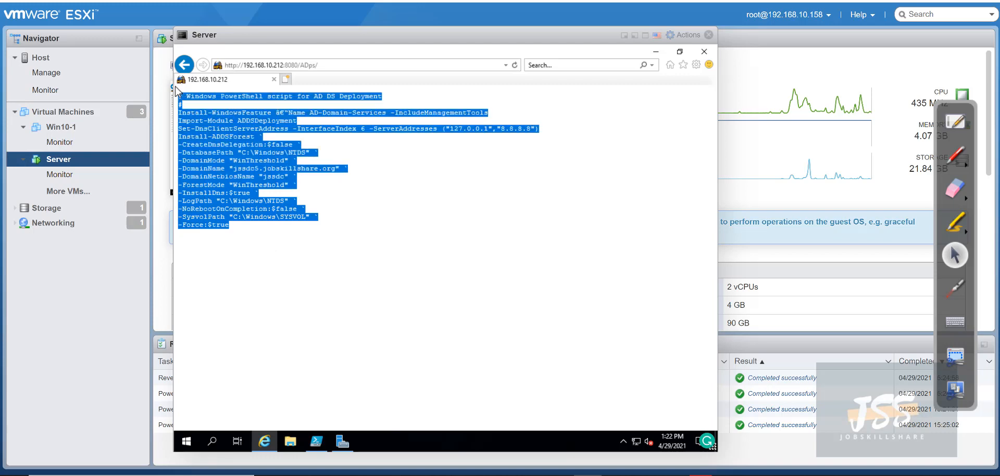
{"action": "right_click", "coordinate": [223, 137]}
{"action": "left_click", "coordinate": [245, 155]}
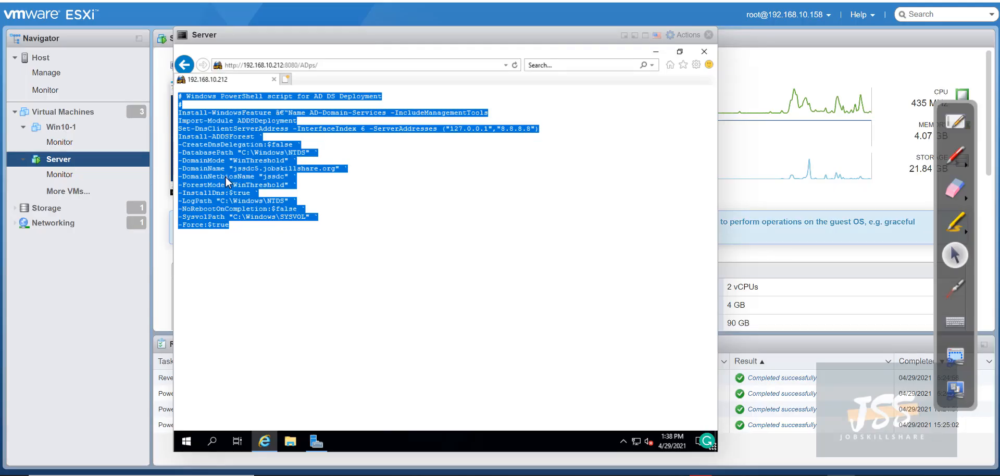
{"action": "right_click", "coordinate": [226, 177]}
{"action": "left_click", "coordinate": [242, 186]}
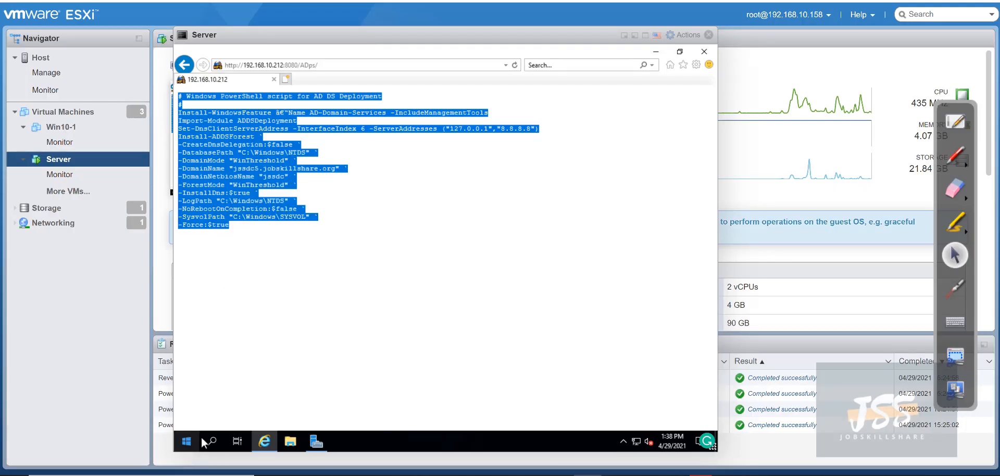
Paste the script into a new Notepad document and correct the garbled dash to '-Name'
{"action": "left_click", "coordinate": [212, 442]}
{"action": "type", "text": "noe"}
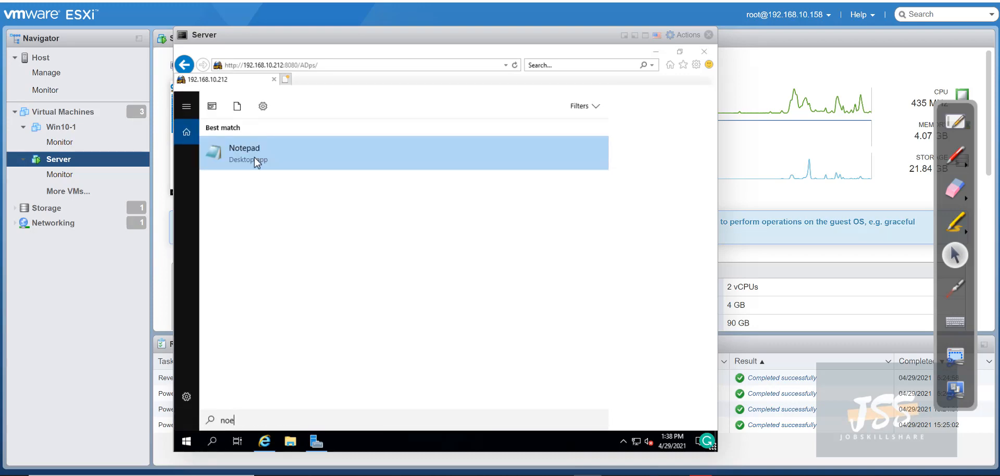
{"action": "left_click", "coordinate": [254, 157]}
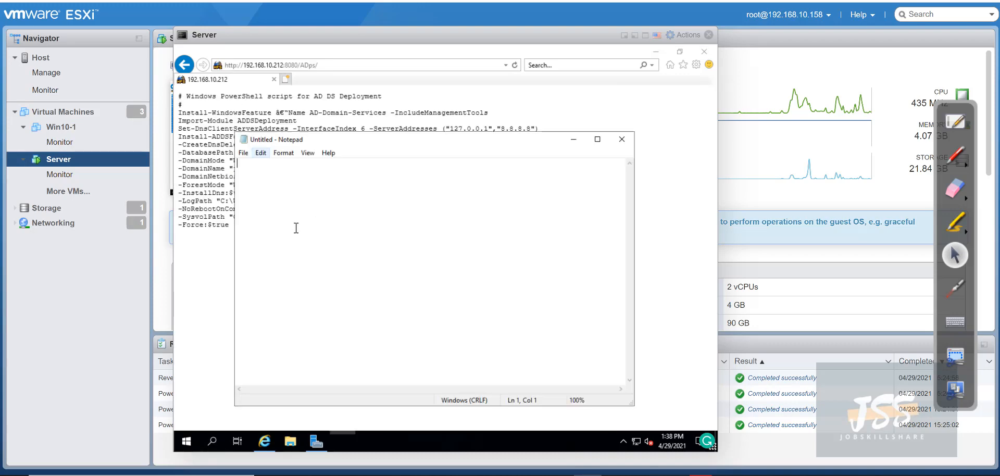
{"action": "right_click", "coordinate": [314, 195]}
{"action": "left_click", "coordinate": [341, 240]}
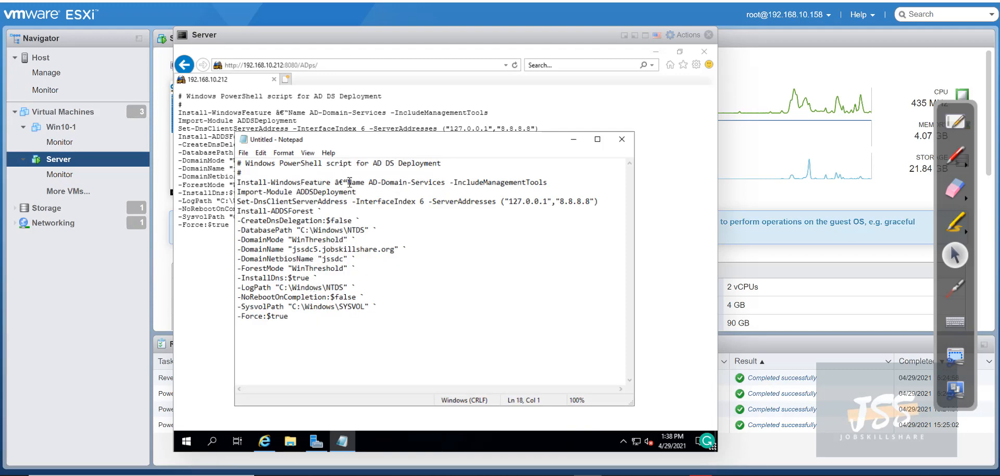
{"action": "left_click_drag", "start_coordinate": [349, 183], "coordinate": [336, 185]}
{"action": "type", "text": "-"}
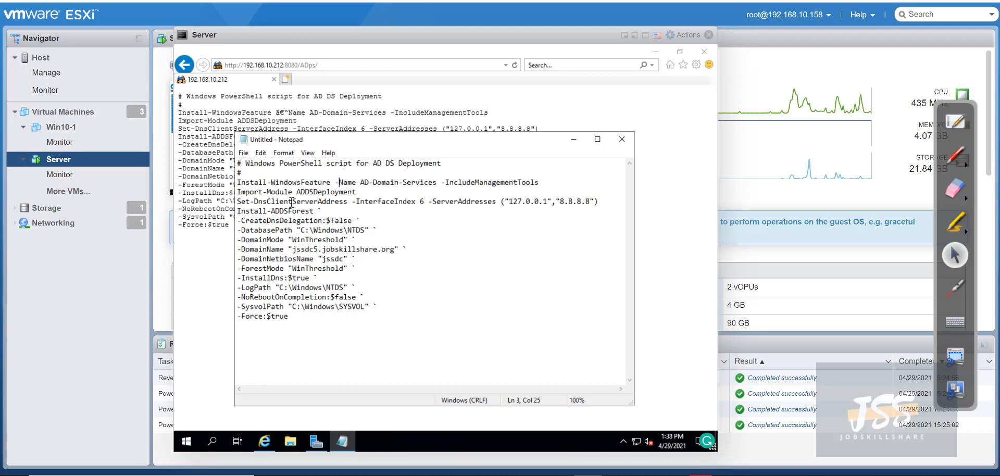
{"action": "right_click", "coordinate": [635, 442]}
{"action": "left_click", "coordinate": [616, 431]}
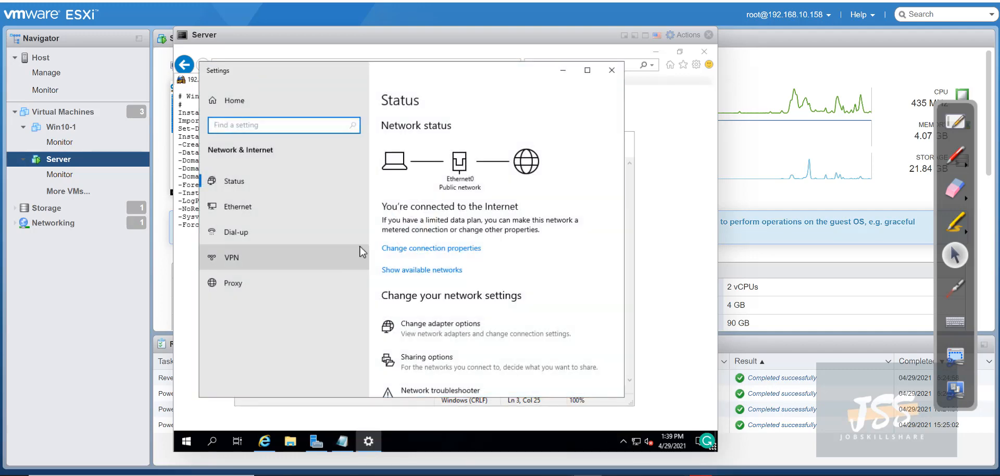
{"action": "left_click", "coordinate": [266, 213]}
{"action": "left_click", "coordinate": [414, 218]}
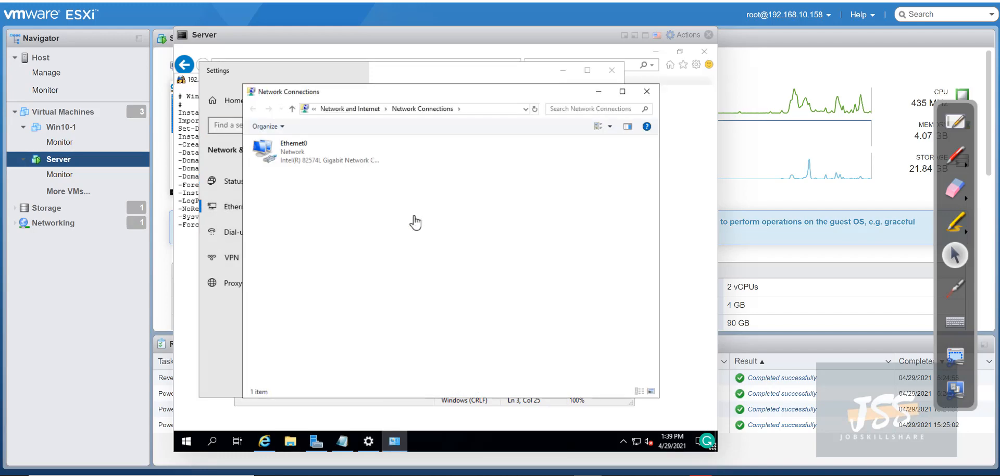
{"action": "left_click", "coordinate": [304, 157]}
{"action": "right_click", "coordinate": [302, 153]}
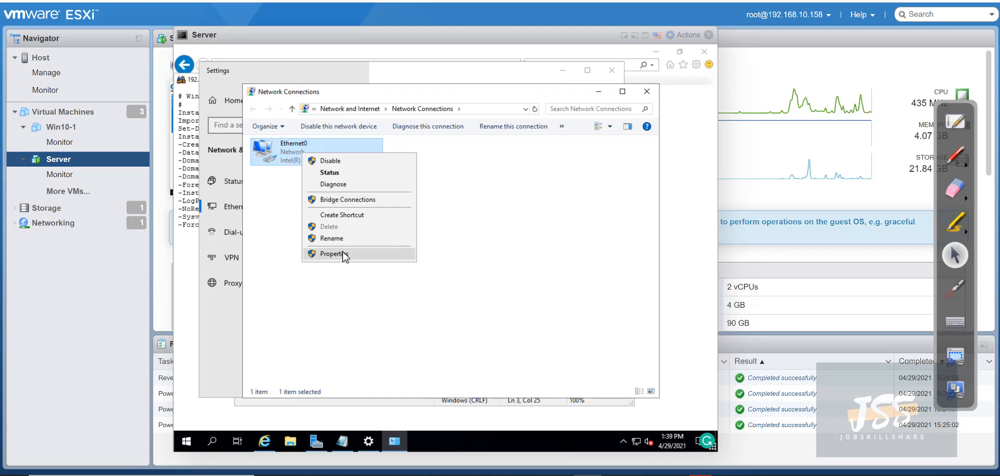
{"action": "left_click", "coordinate": [333, 254]}
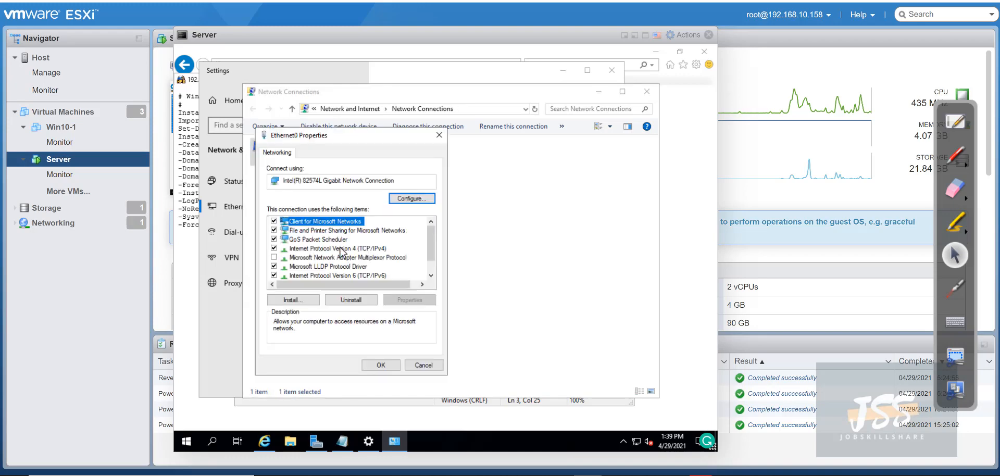
{"action": "left_click", "coordinate": [341, 249]}
{"action": "left_click", "coordinate": [416, 299]}
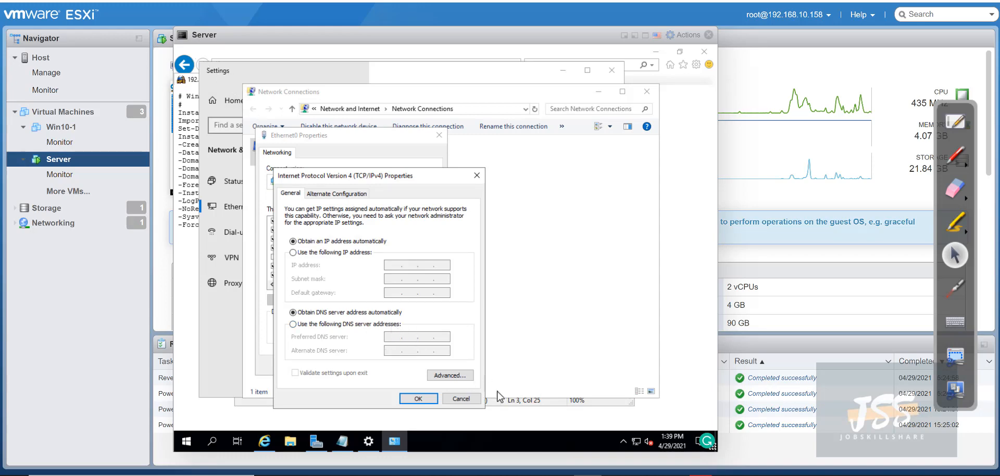
{"action": "left_click", "coordinate": [461, 398]}
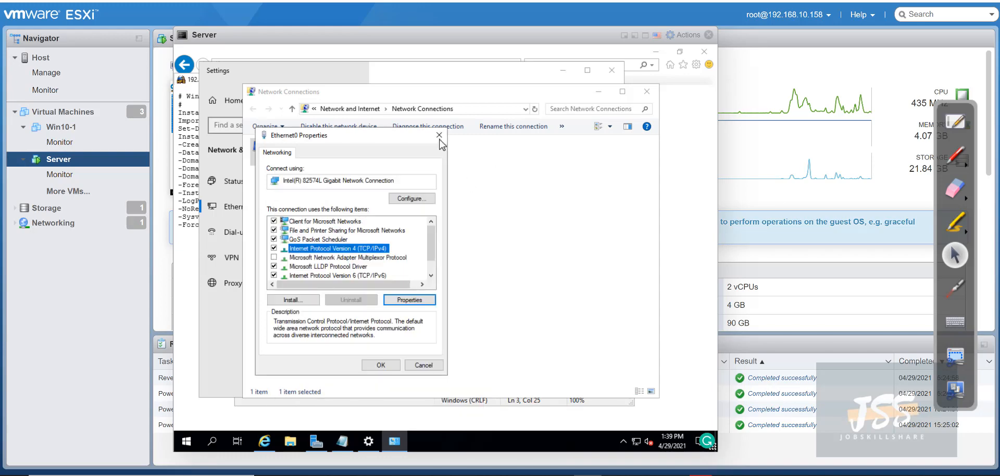
{"action": "left_click", "coordinate": [440, 137]}
{"action": "left_click", "coordinate": [647, 92]}
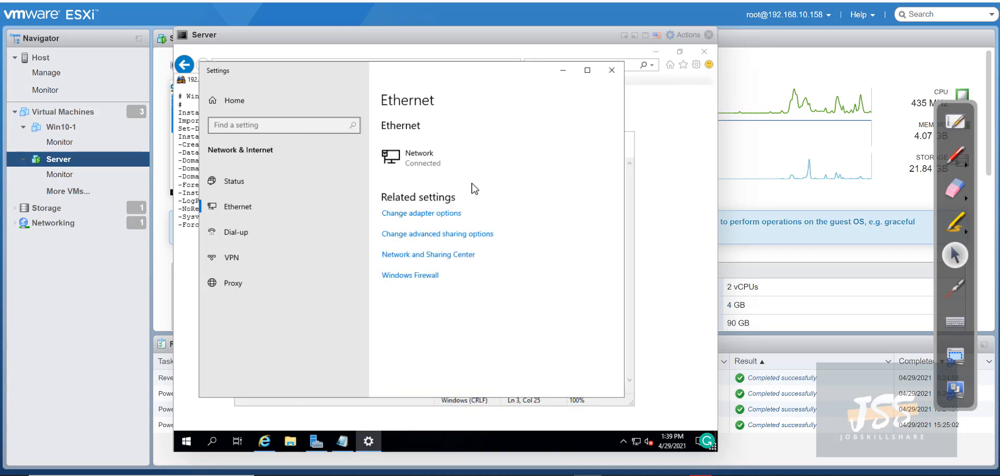
{"action": "left_click", "coordinate": [612, 70]}
{"action": "left_click", "coordinate": [356, 237]}
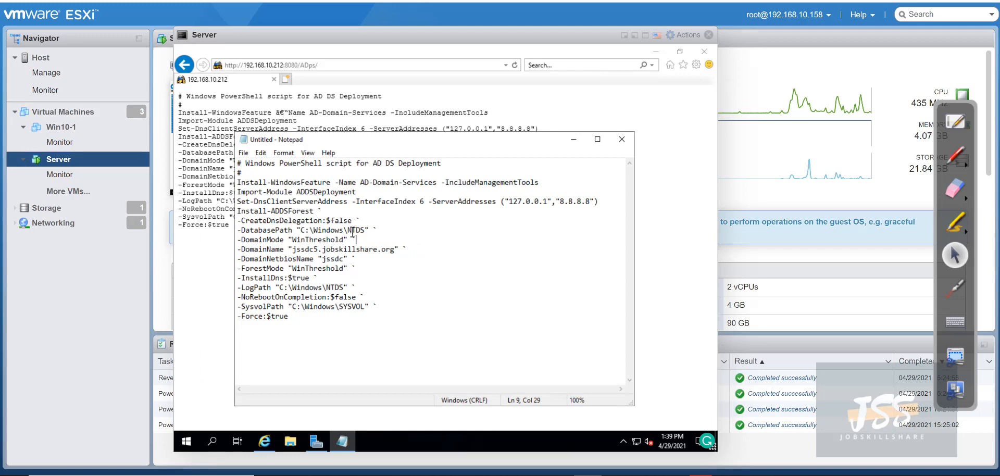
Change the domain name jssdc5 to dcjssal and the NetBIOS name jssdc to dcjssal0
{"action": "left_click_drag", "start_coordinate": [318, 249], "coordinate": [294, 250]}
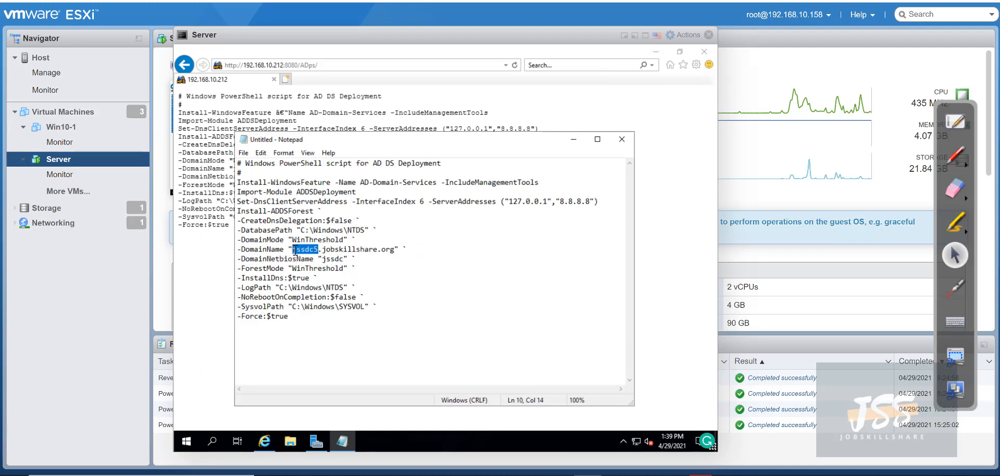
{"action": "type", "text": "dcjss"}
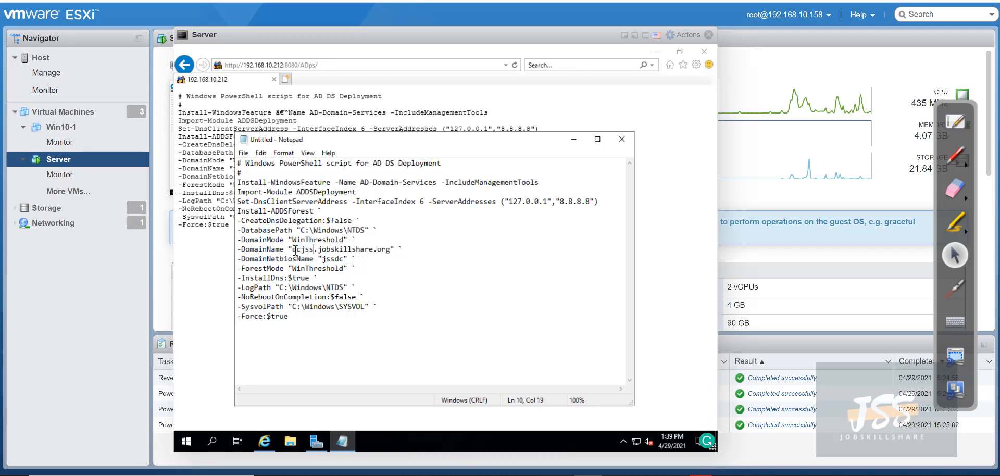
{"action": "type", "text": "al"}
{"action": "left_click", "coordinate": [343, 268]}
{"action": "left_click_drag", "start_coordinate": [344, 258], "coordinate": [324, 259]}
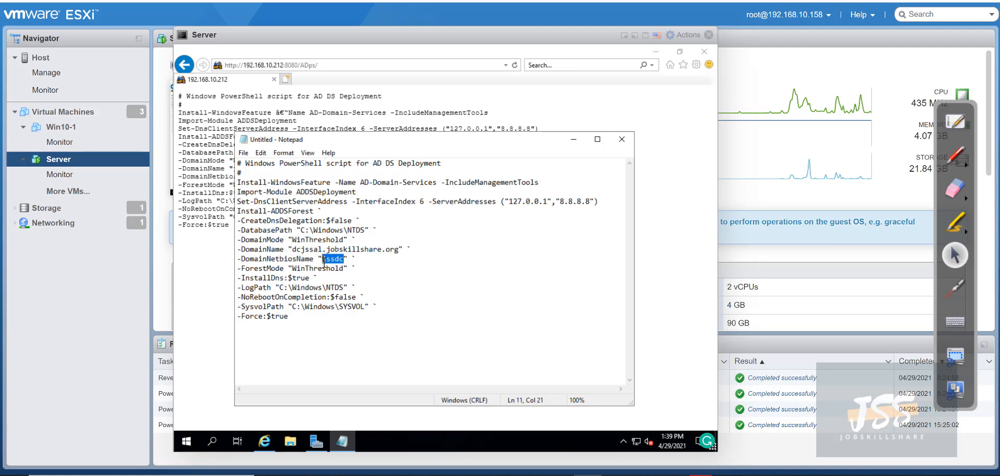
{"action": "type", "text": "dcjssal0"}
Copy the edited script lines from Notepad
{"action": "left_click_drag", "start_coordinate": [294, 319], "coordinate": [315, 316]}
{"action": "left_click", "coordinate": [241, 183]}
{"action": "right_click", "coordinate": [275, 247]}
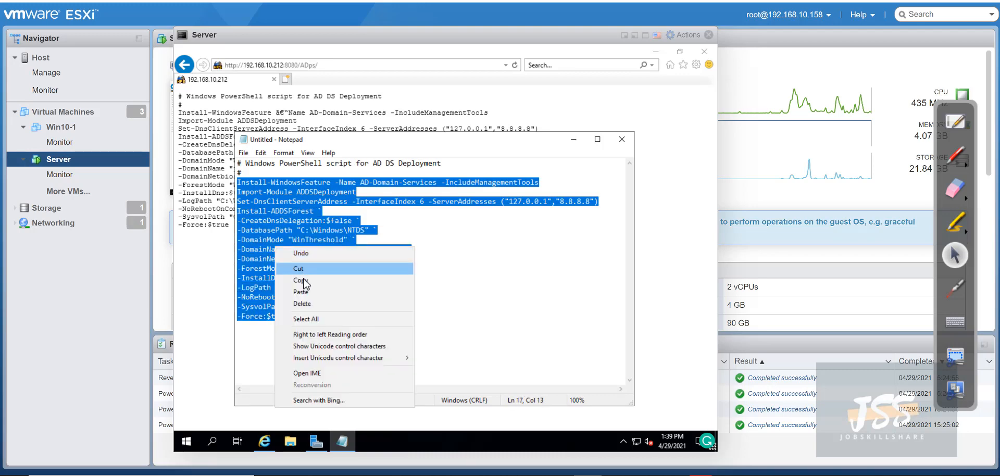
{"action": "left_click", "coordinate": [303, 280]}
{"action": "left_click", "coordinate": [259, 183]}
Highlight the install, import, DNS client, -CreateDnsDelegation and domain name lines to explain them
{"action": "left_click_drag", "start_coordinate": [247, 186], "coordinate": [417, 177]}
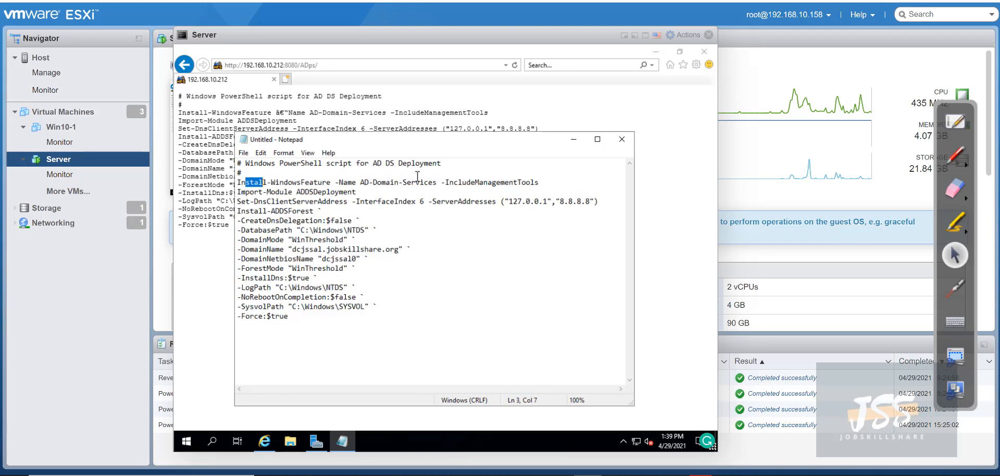
{"action": "left_click", "coordinate": [357, 192]}
{"action": "left_click_drag", "start_coordinate": [280, 185], "coordinate": [370, 196]}
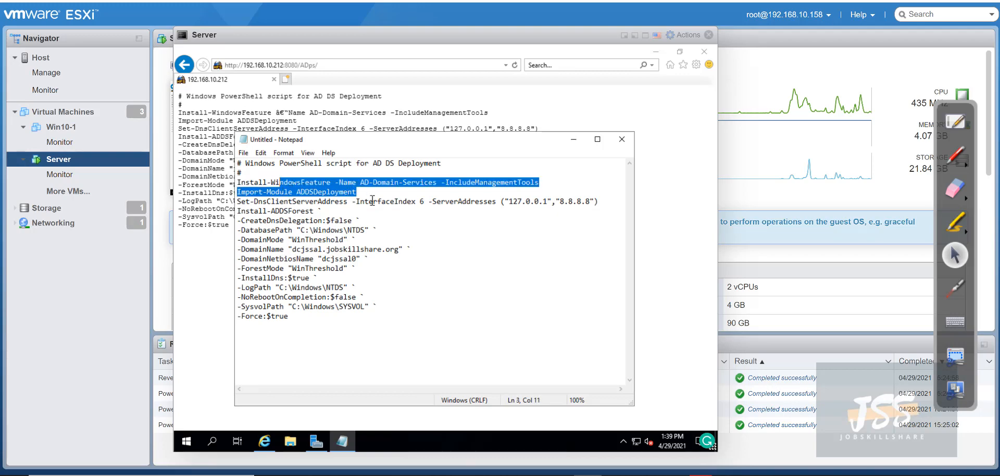
{"action": "left_click", "coordinate": [366, 203]}
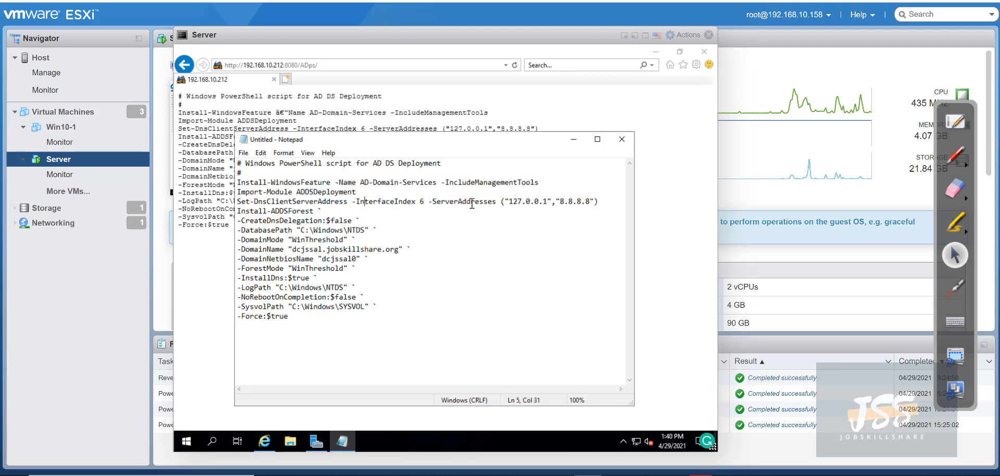
{"action": "left_click_drag", "start_coordinate": [598, 202], "coordinate": [504, 201]}
{"action": "left_click_drag", "start_coordinate": [294, 201], "coordinate": [259, 201]}
{"action": "left_click", "coordinate": [279, 211]}
{"action": "left_click_drag", "start_coordinate": [327, 210], "coordinate": [236, 210]}
{"action": "left_click", "coordinate": [313, 231]}
{"action": "left_click_drag", "start_coordinate": [430, 250], "coordinate": [292, 251]}
{"action": "left_click", "coordinate": [327, 268]}
Run the pasted AD DS script in an administrator PowerShell ISE console
{"action": "left_click", "coordinate": [214, 439]}
{"action": "type", "text": "power"}
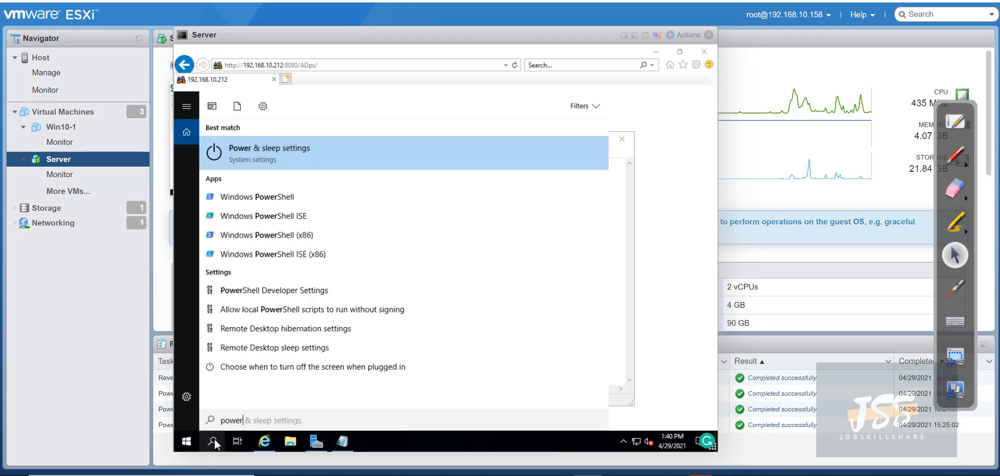
{"action": "right_click", "coordinate": [267, 220]}
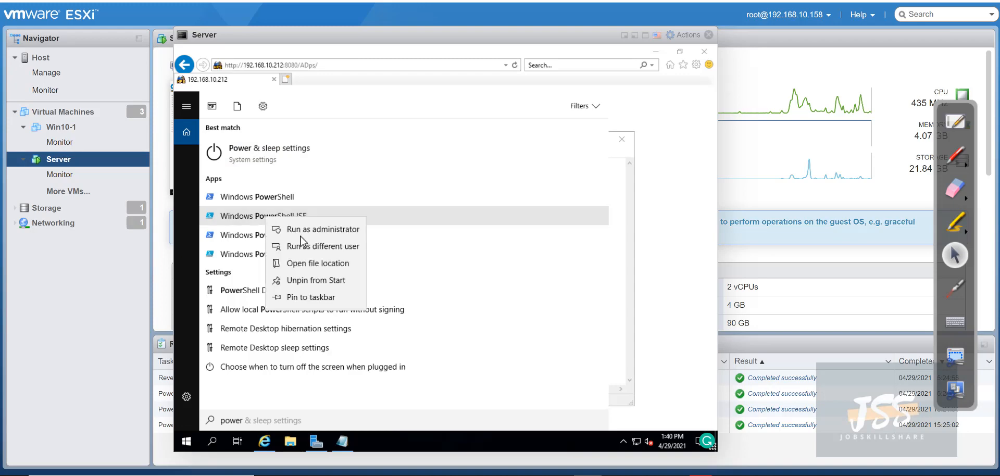
{"action": "left_click", "coordinate": [285, 198]}
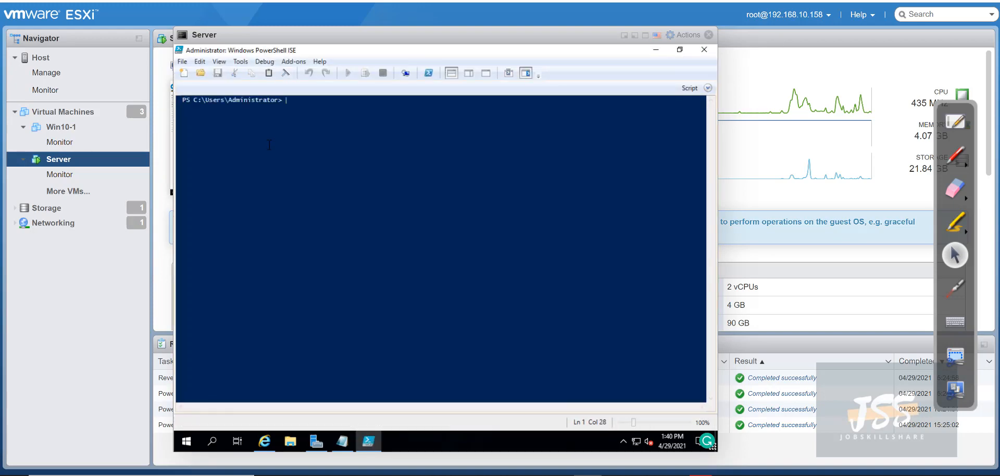
{"action": "right_click", "coordinate": [295, 116]}
{"action": "left_click", "coordinate": [321, 149]}
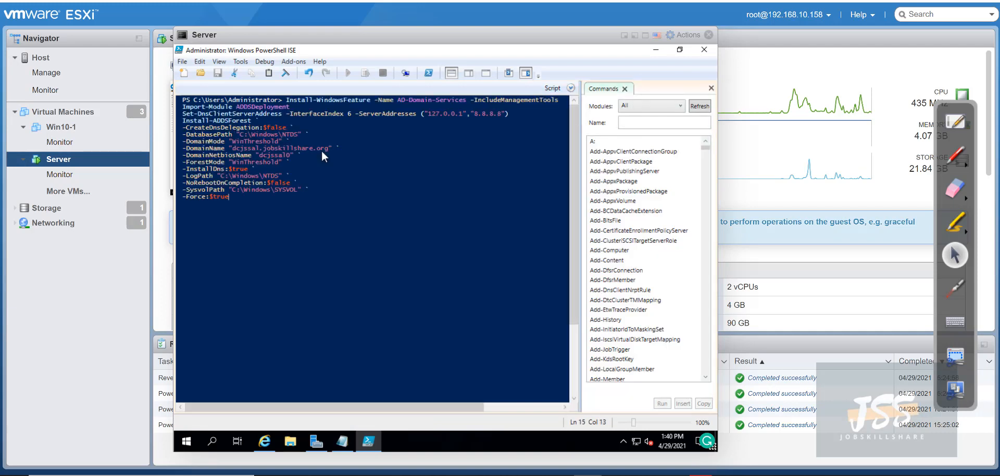
{"action": "key", "text": "Return"}
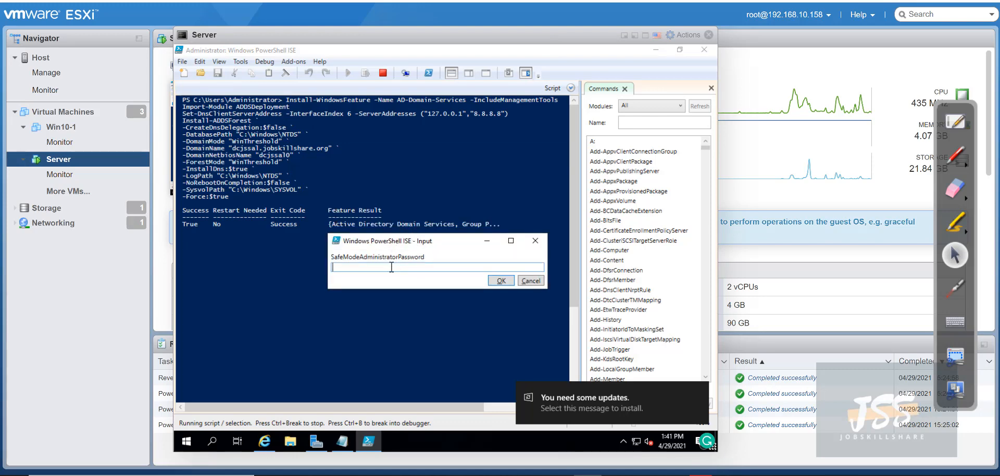
Enter and confirm the safe mode administrator password to start forest promotion
{"action": "type", "text": "•••••••••••"}
{"action": "key", "text": "Return"}
{"action": "type", "text": "•••••••••••"}
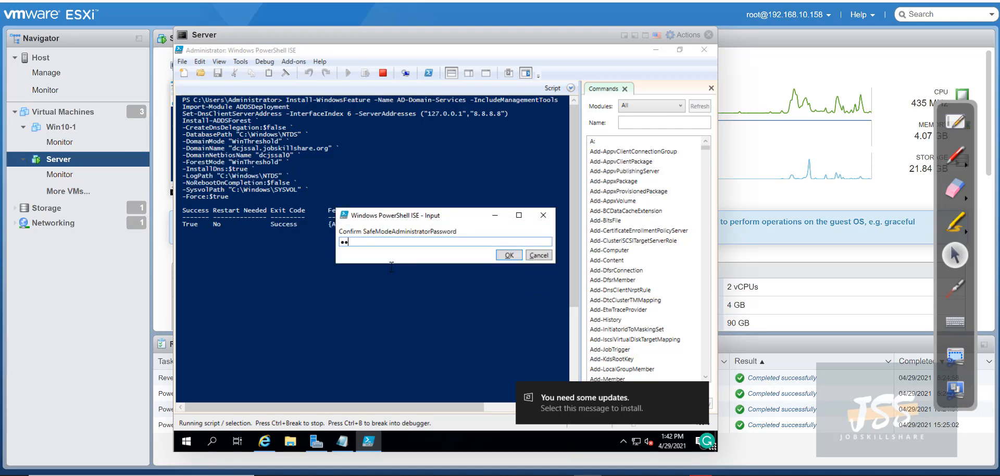
{"action": "key", "text": "Return"}
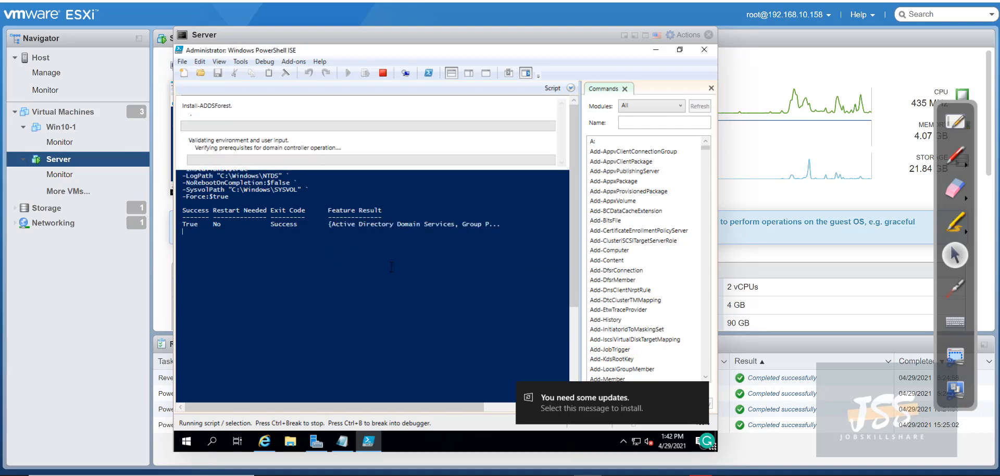
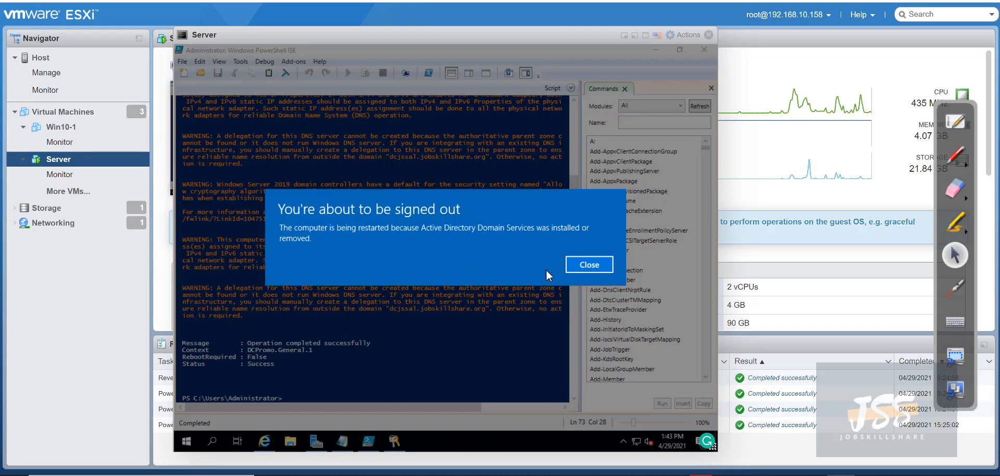
Close the Server's sign-out notice, select Win10-1 in the Navigator, and move the Server console aside
{"action": "left_click", "coordinate": [580, 264]}
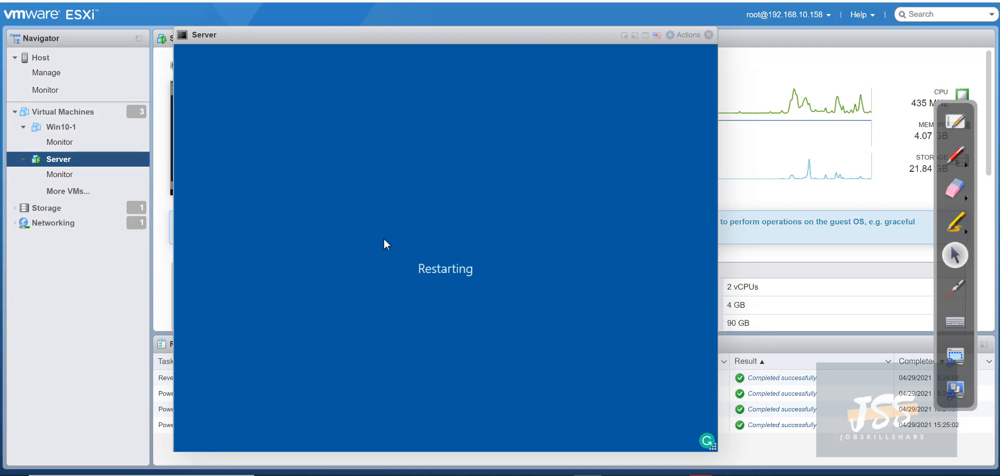
{"action": "left_click", "coordinate": [61, 126]}
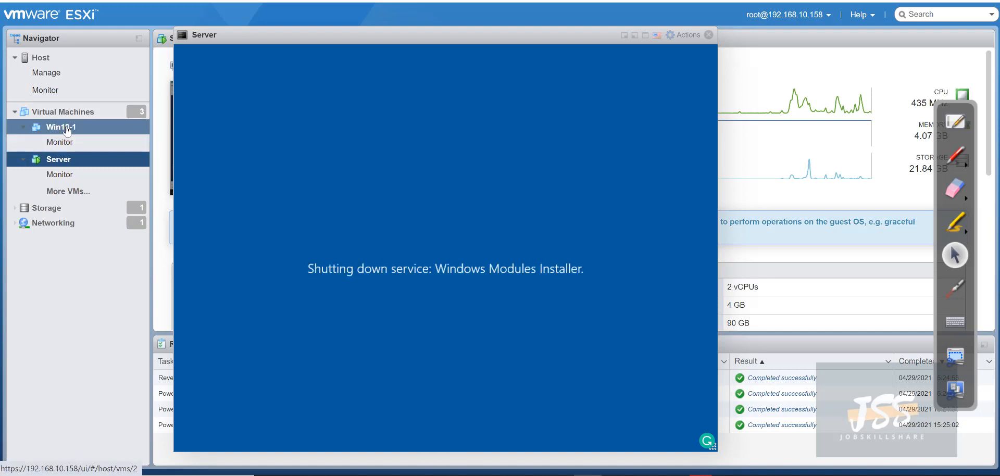
{"action": "left_click_drag", "start_coordinate": [373, 41], "coordinate": [560, 51]}
Power on Win10-1 and open its browser console
{"action": "left_click", "coordinate": [307, 65]}
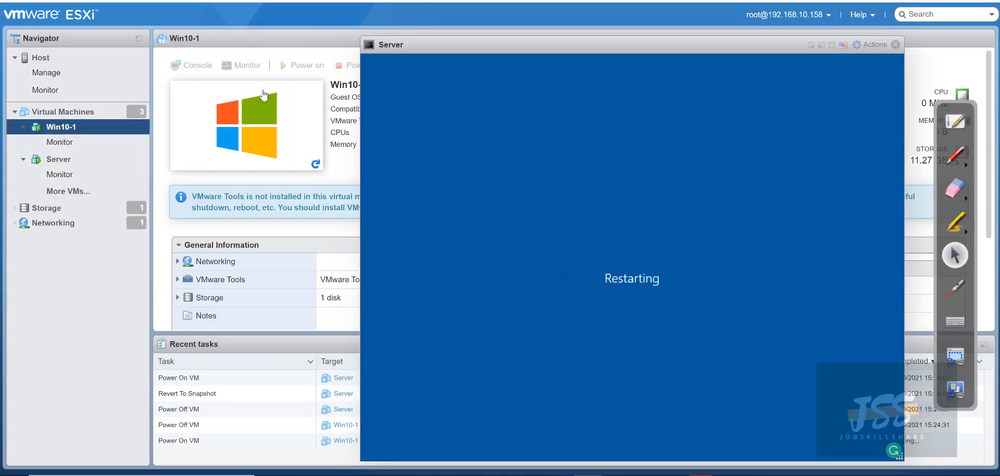
{"action": "left_click", "coordinate": [191, 65]}
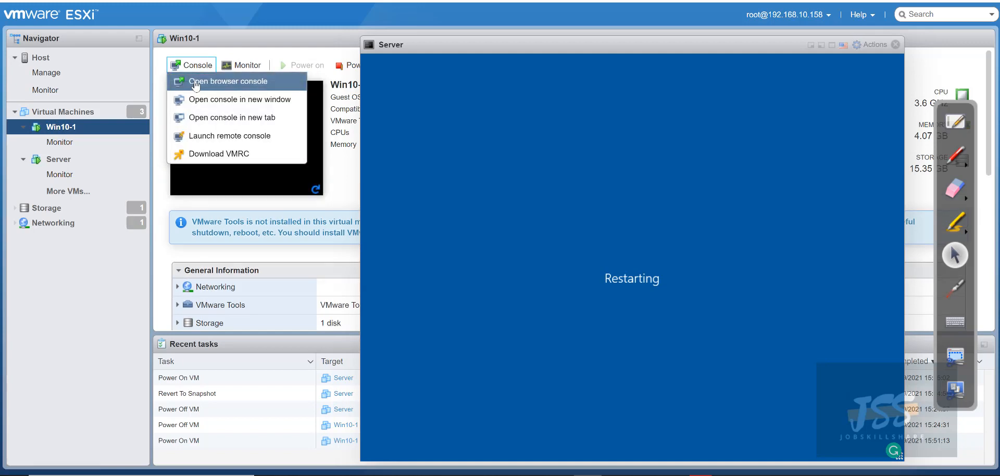
{"action": "left_click", "coordinate": [198, 79]}
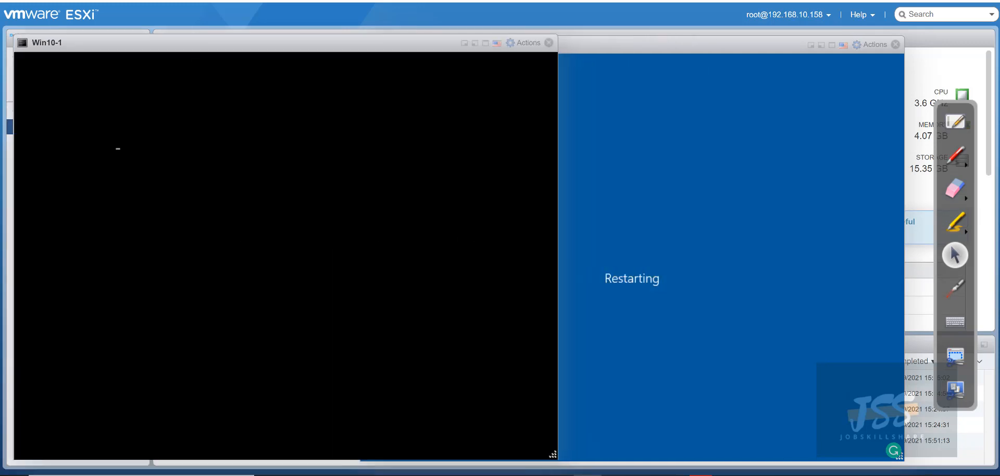
{"action": "left_click_drag", "start_coordinate": [576, 52], "coordinate": [582, 44]}
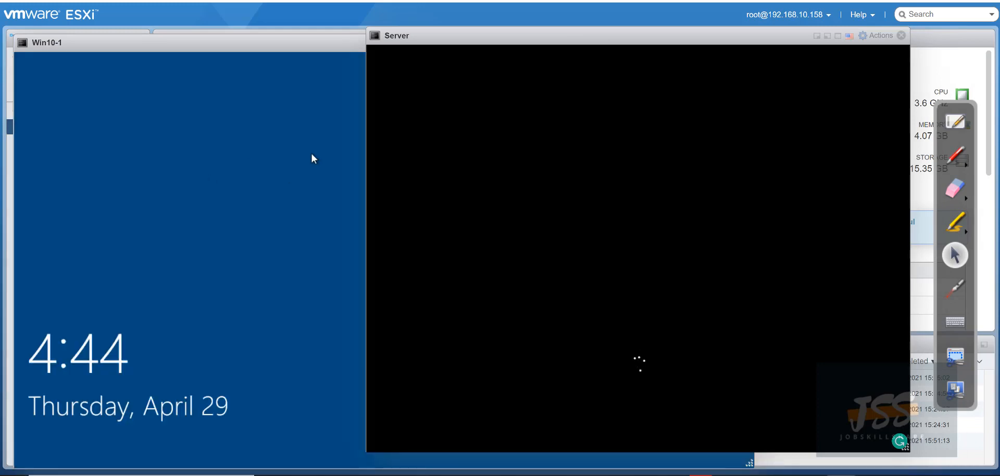
Try signing in to Win10-1 as Other user with the helpdesk domain account and password
{"action": "left_click", "coordinate": [186, 125]}
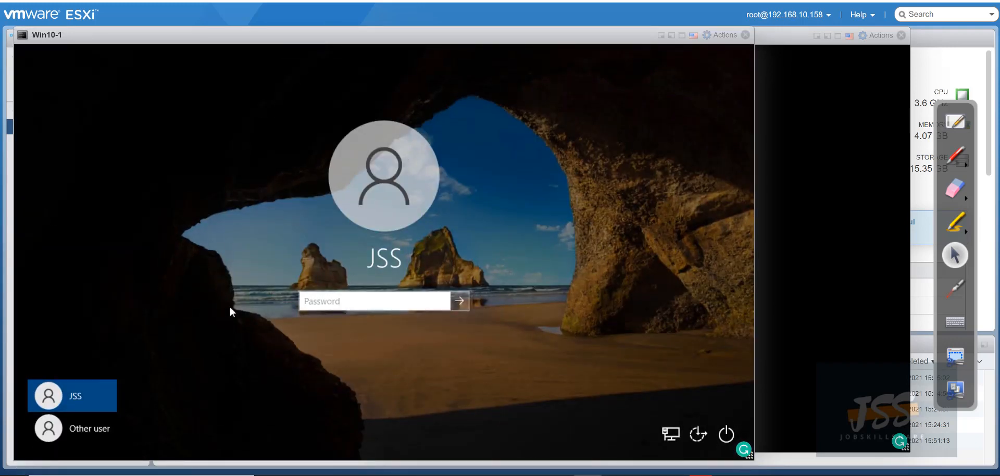
{"action": "left_click", "coordinate": [99, 427]}
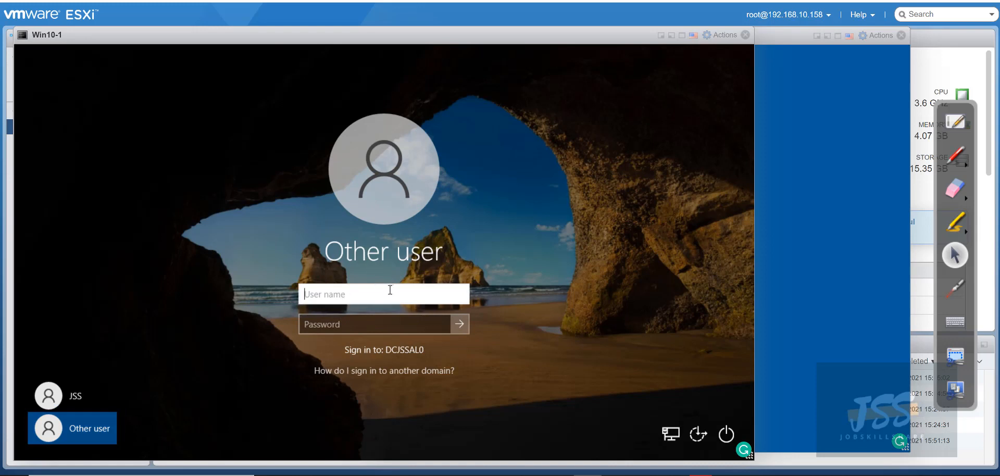
{"action": "type", "text": "helpdesk"}
{"action": "key", "text": "Tab"}
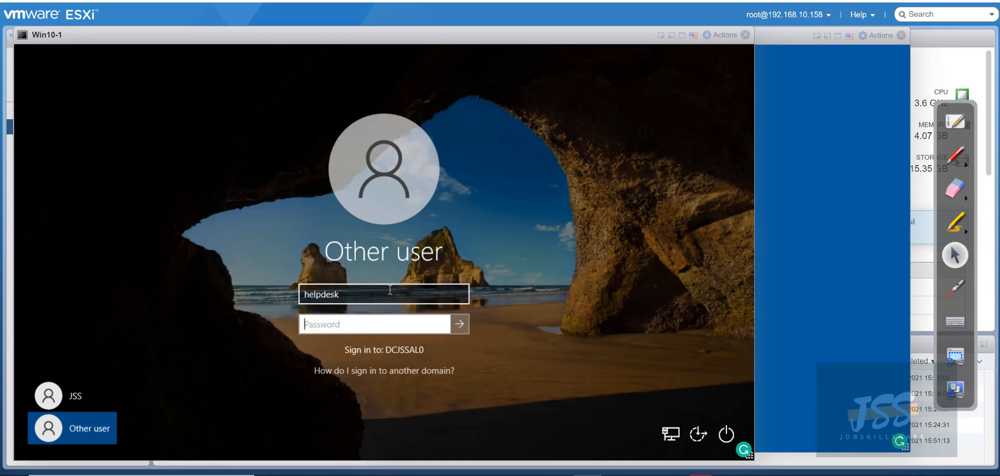
{"action": "type", "text": "•••••••••••"}
{"action": "key", "text": "Return"}
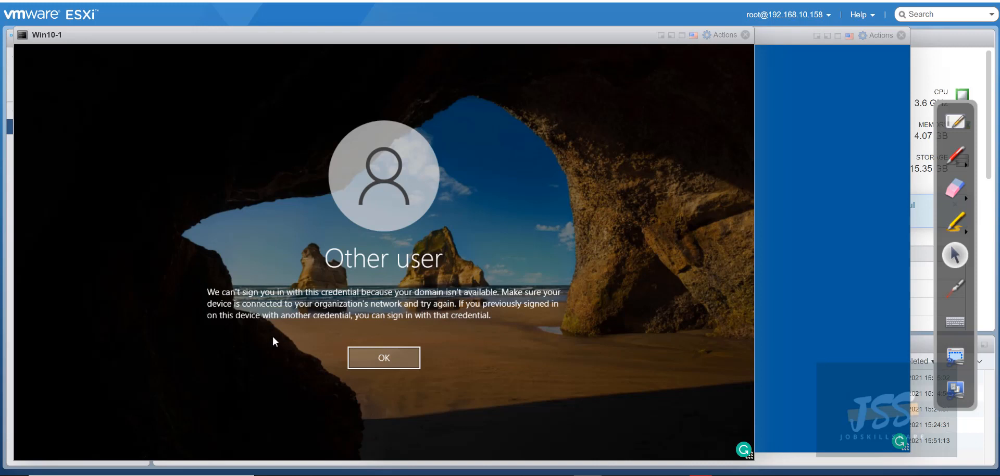
Dismiss the domain-unavailable error and replace the user name with .\ for a local sign-in
{"action": "left_click", "coordinate": [398, 357]}
{"action": "left_click_drag", "start_coordinate": [340, 295], "coordinate": [304, 294]}
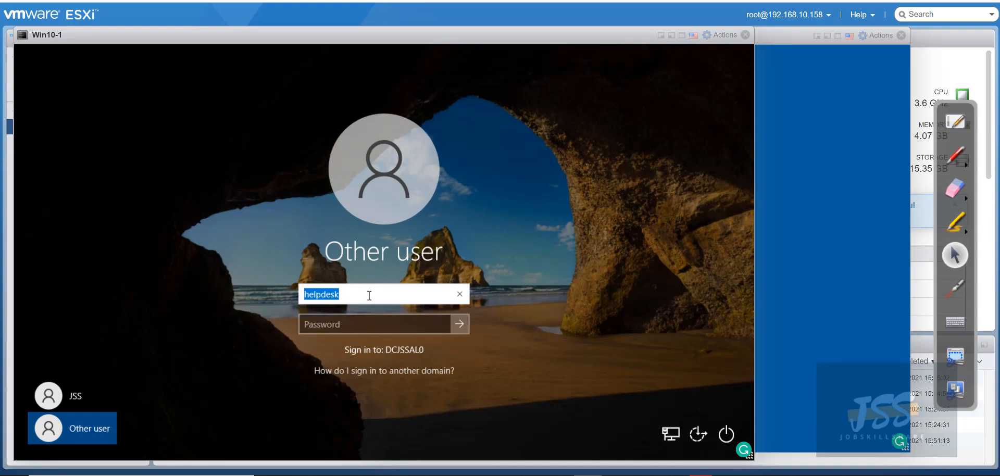
{"action": "key", "text": "BackSpace"}
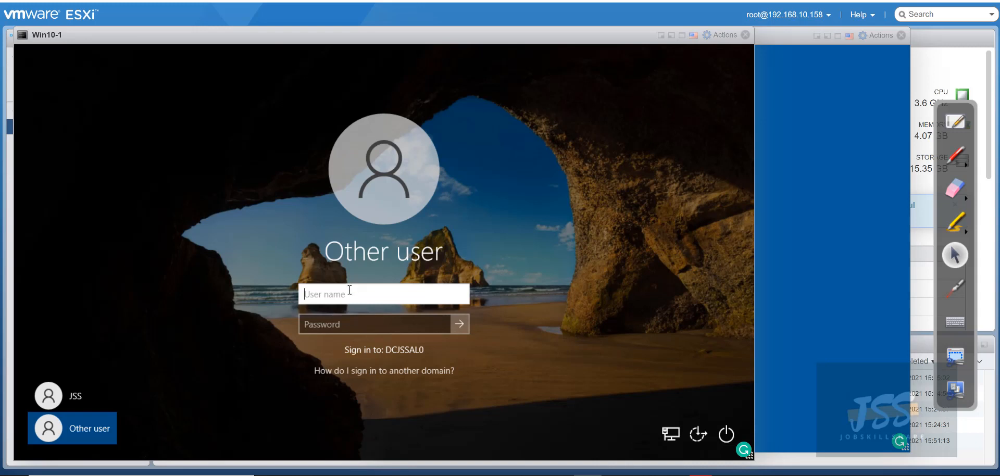
{"action": "type", "text": ".\\"}
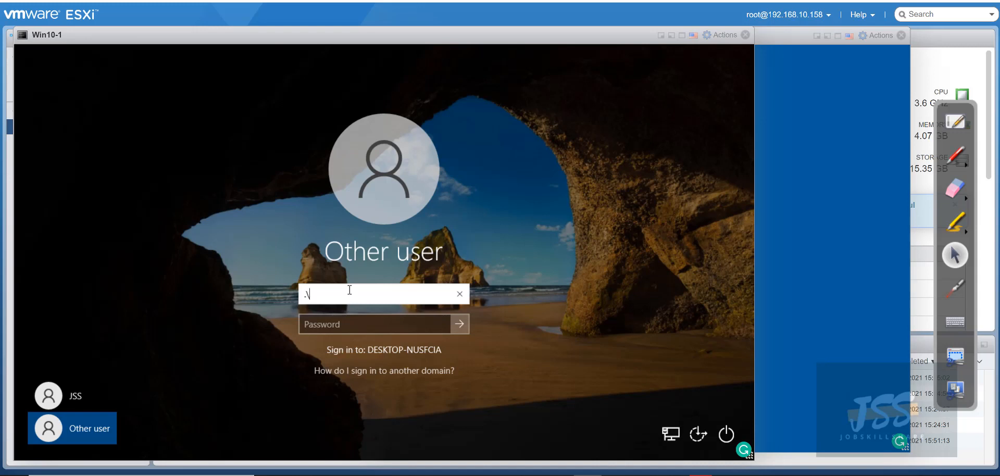
Sign in to Win10-1 locally as .\admin with the local administrator password
{"action": "type", "text": "admn"}
{"action": "key", "text": "BackSpace"}
{"action": "type", "text": "in"}
{"action": "key", "text": "BackSpace"}
{"action": "type", "text": "in"}
{"action": "key", "text": "Tab"}
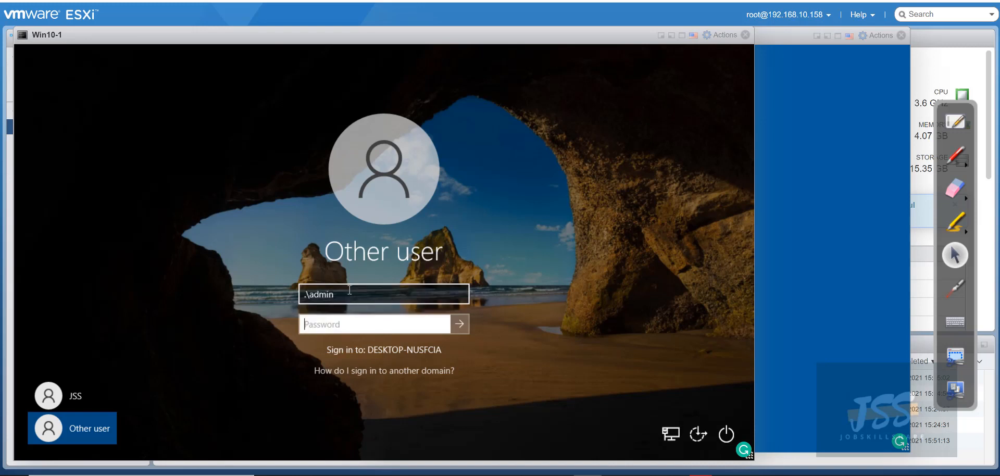
{"action": "type", "text": "•"}
{"action": "key", "text": "BackSpace"}
{"action": "type", "text": "••••••••"}
{"action": "key", "text": "BackSpace"}
{"action": "key", "text": "BackSpace"}
{"action": "key", "text": "BackSpace"}
{"action": "key", "text": "BackSpace"}
{"action": "key", "text": "BackSpace"}
{"action": "key", "text": "BackSpace"}
{"action": "key", "text": "BackSpace"}
{"action": "key", "text": "BackSpace"}
{"action": "type", "text": "••••••••••••"}
{"action": "key", "text": "Return"}
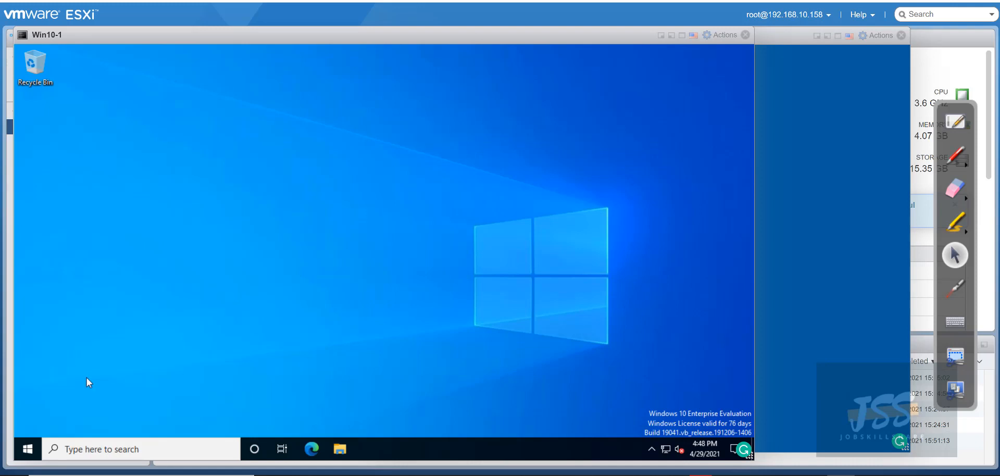
Open Advanced system settings from Win10-1's System About page via the Start menu's right-click list
{"action": "left_click", "coordinate": [29, 454]}
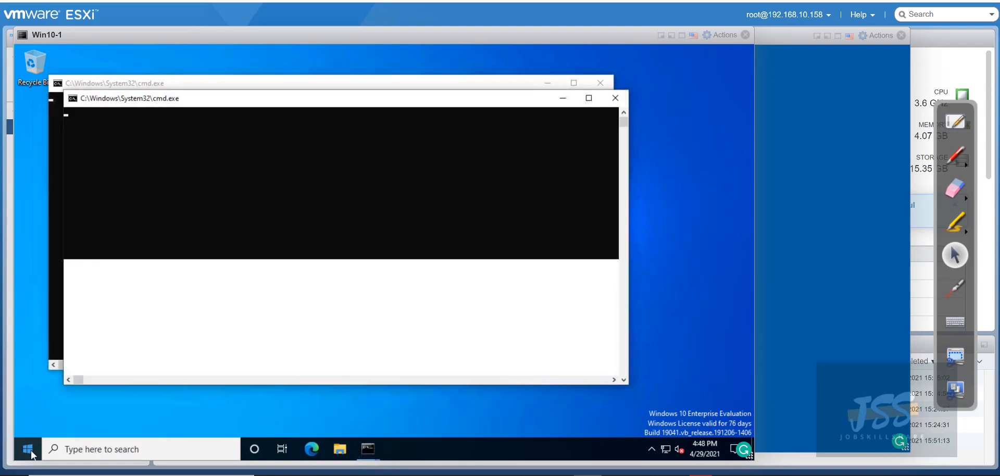
{"action": "right_click", "coordinate": [31, 450]}
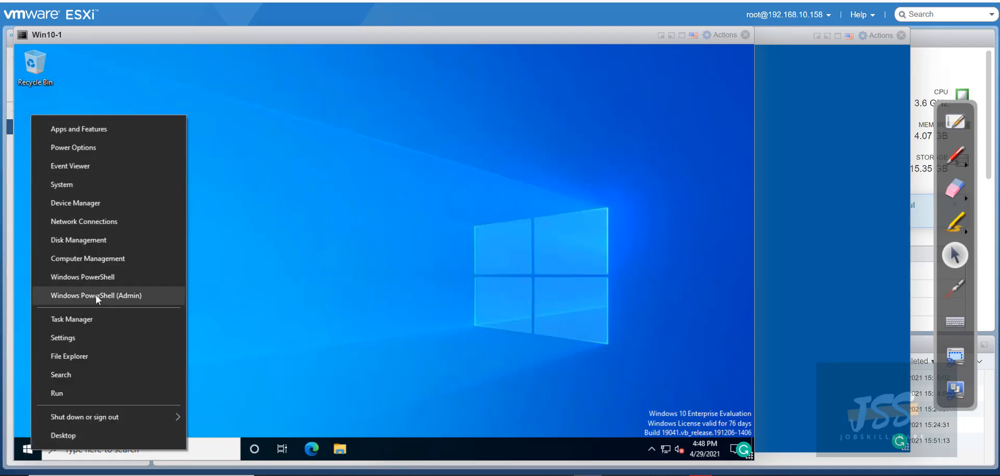
{"action": "left_click", "coordinate": [86, 183]}
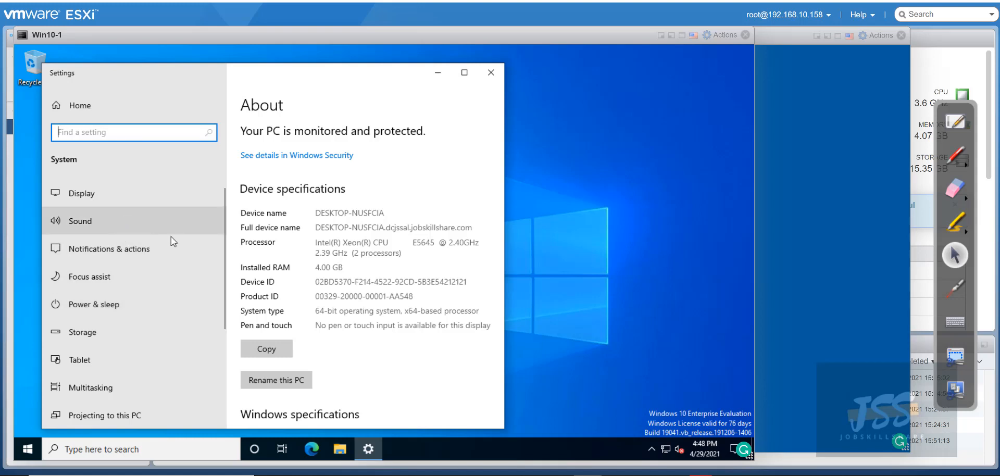
{"action": "scroll", "coordinate": [391, 285], "scroll_direction": "down", "scroll_amount": 10}
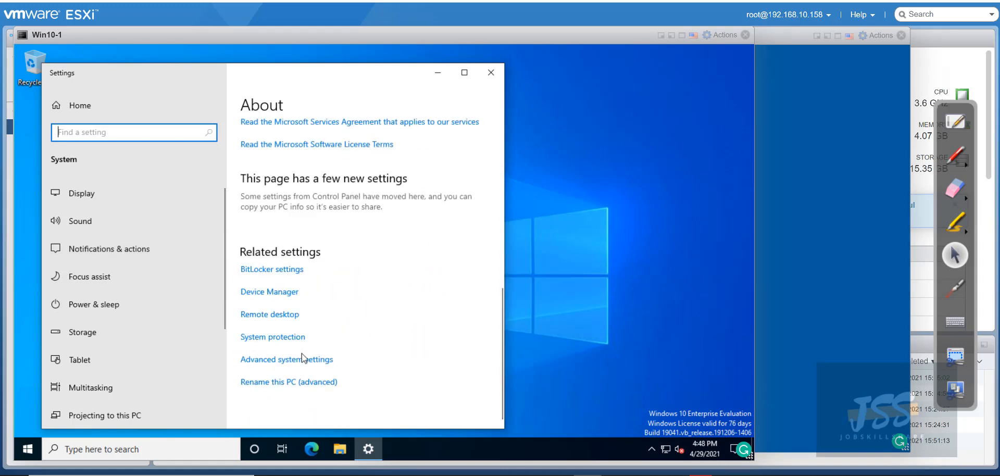
{"action": "left_click", "coordinate": [304, 359]}
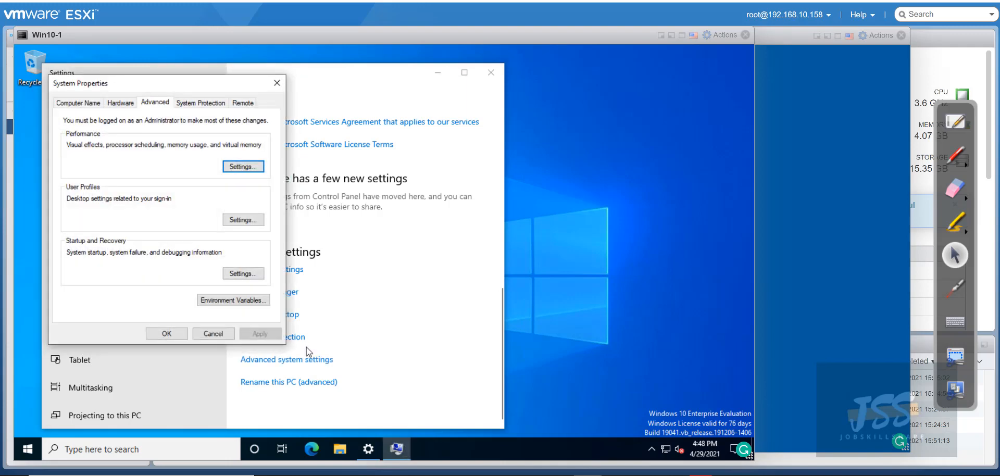
Change Win10-1's domain to dcjssal.jobskillshare.org in Computer Name/Domain Changes and confirm
{"action": "left_click", "coordinate": [74, 103]}
{"action": "left_click", "coordinate": [240, 245]}
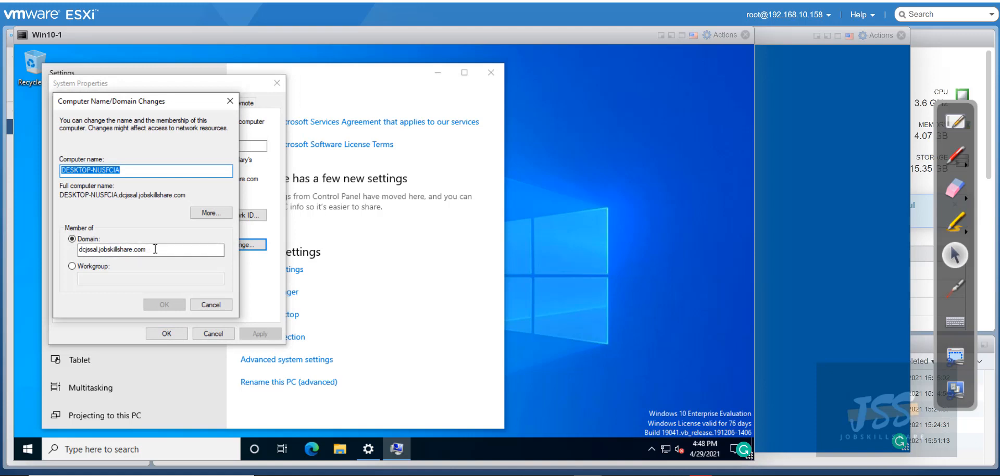
{"action": "mouse_move", "coordinate": [148, 250]}
{"action": "left_mouse_down"}
{"action": "mouse_move", "coordinate": [100, 250]}
{"action": "mouse_move", "coordinate": [147, 254]}
{"action": "mouse_move", "coordinate": [138, 256]}
{"action": "left_mouse_up"}
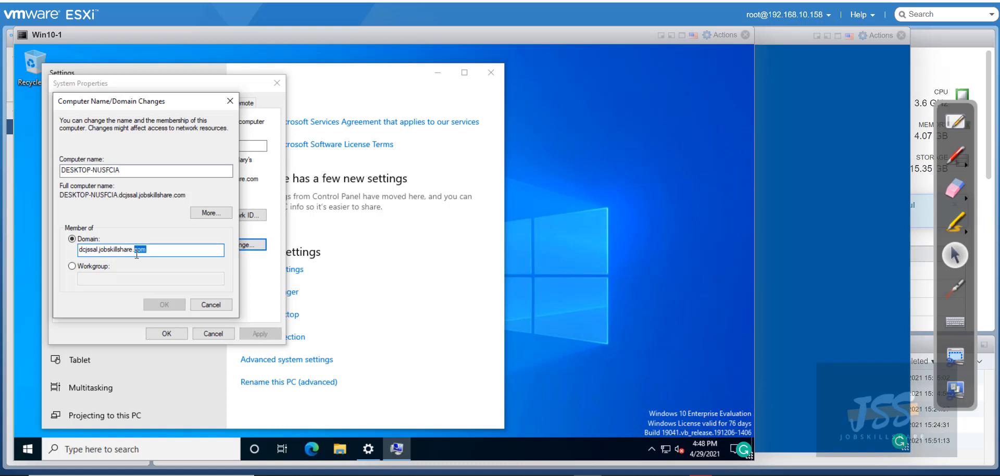
{"action": "type", "text": "org"}
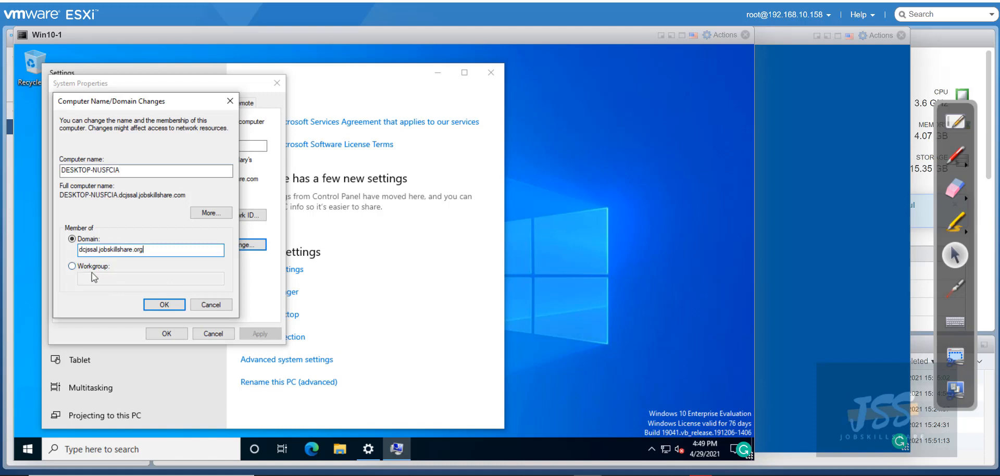
{"action": "left_click", "coordinate": [164, 301]}
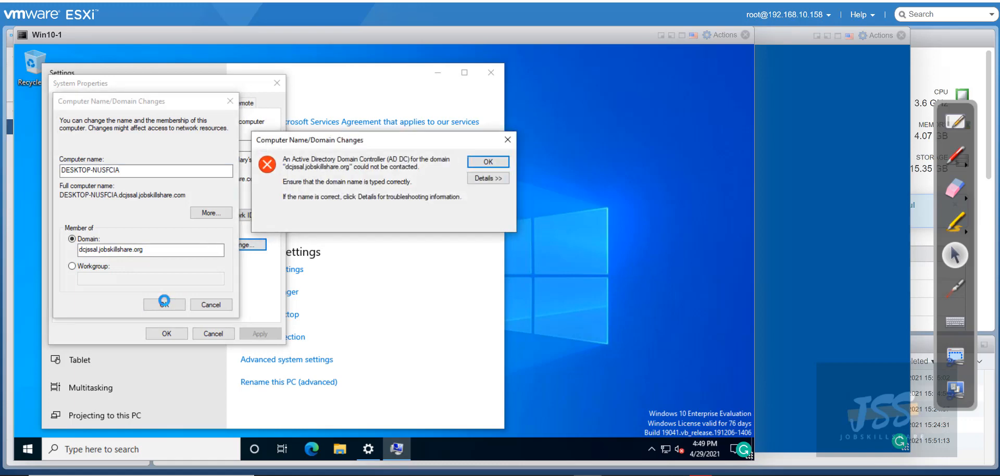
Expand and scroll through the details of the domain controller could-not-be-contacted error
{"action": "left_click", "coordinate": [488, 178]}
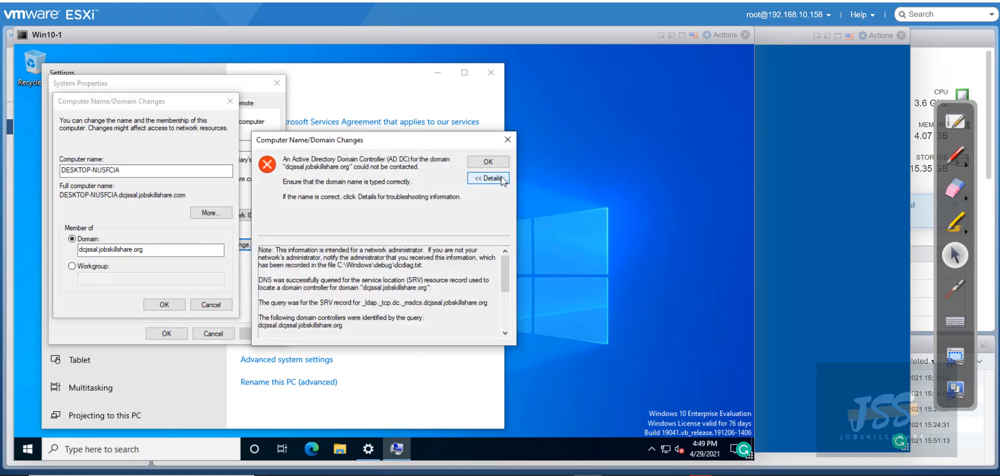
{"action": "scroll", "coordinate": [365, 292], "scroll_direction": "down", "scroll_amount": 4}
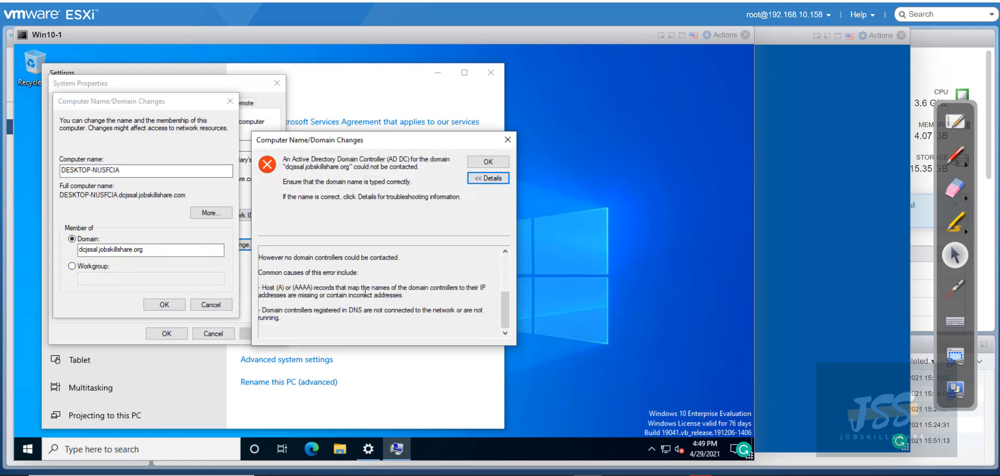
{"action": "scroll", "coordinate": [366, 292], "scroll_direction": "up", "scroll_amount": 1}
{"action": "scroll", "coordinate": [366, 293], "scroll_direction": "up", "scroll_amount": 1}
{"action": "scroll", "coordinate": [366, 292], "scroll_direction": "down", "scroll_amount": 1}
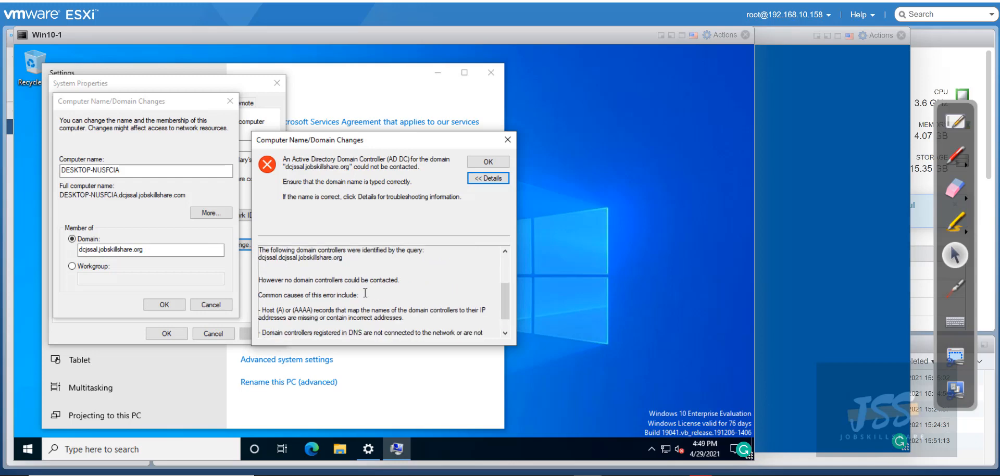
{"action": "scroll", "coordinate": [366, 292], "scroll_direction": "down", "scroll_amount": 1}
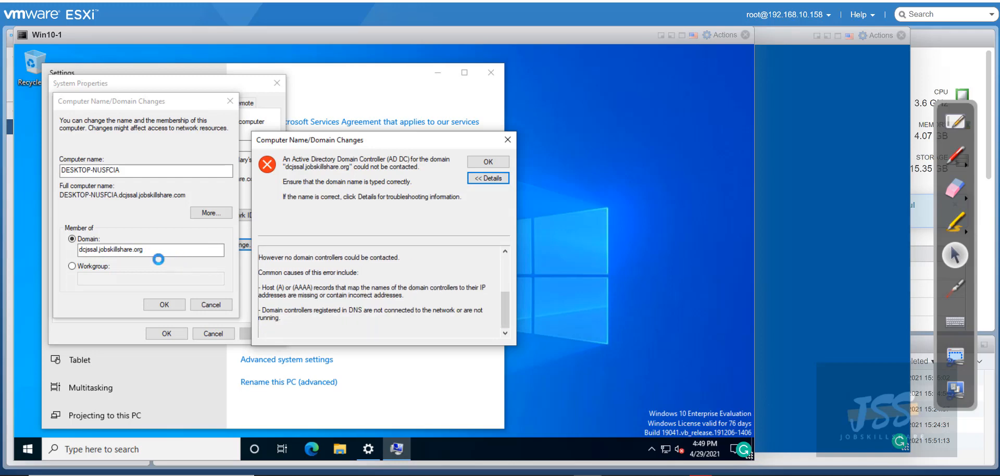
{"action": "left_click", "coordinate": [801, 126]}
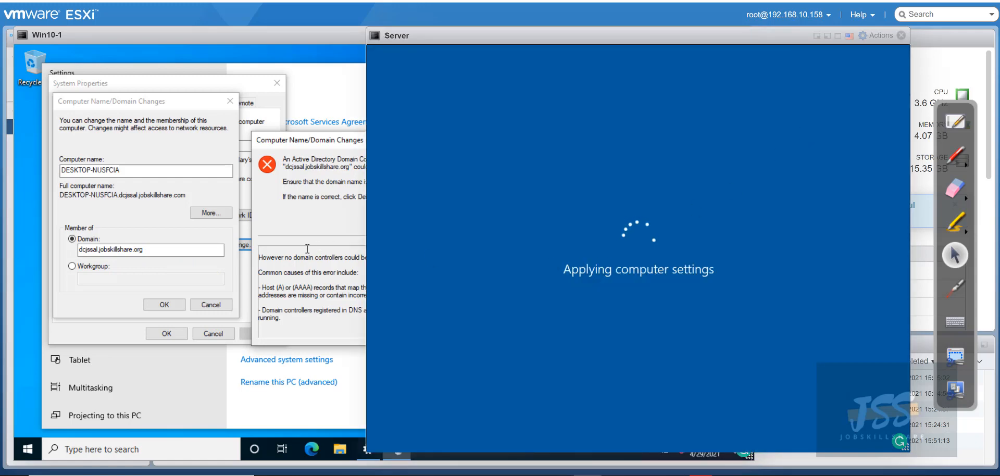
Move the domain-join error aside and bring up the Server VM console's Actions menu
{"action": "left_click_drag", "start_coordinate": [295, 144], "coordinate": [154, 61]}
{"action": "left_click", "coordinate": [792, 241]}
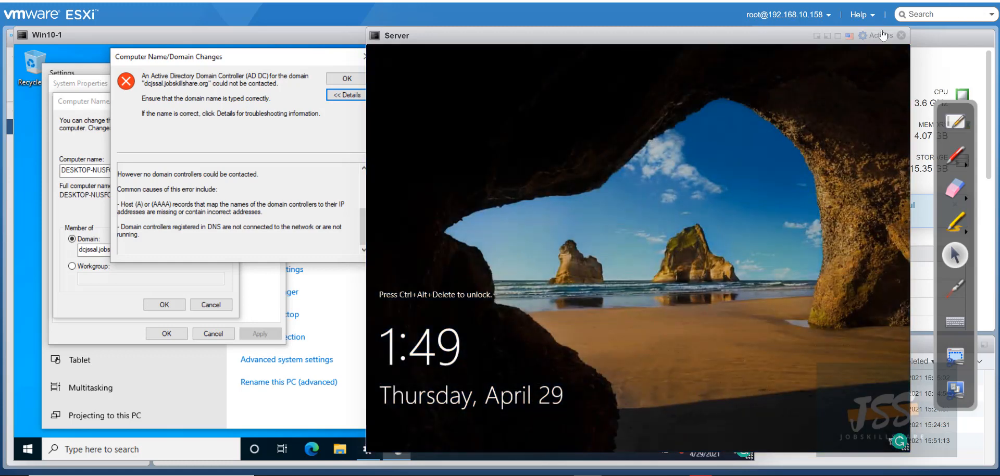
{"action": "left_click", "coordinate": [880, 35]}
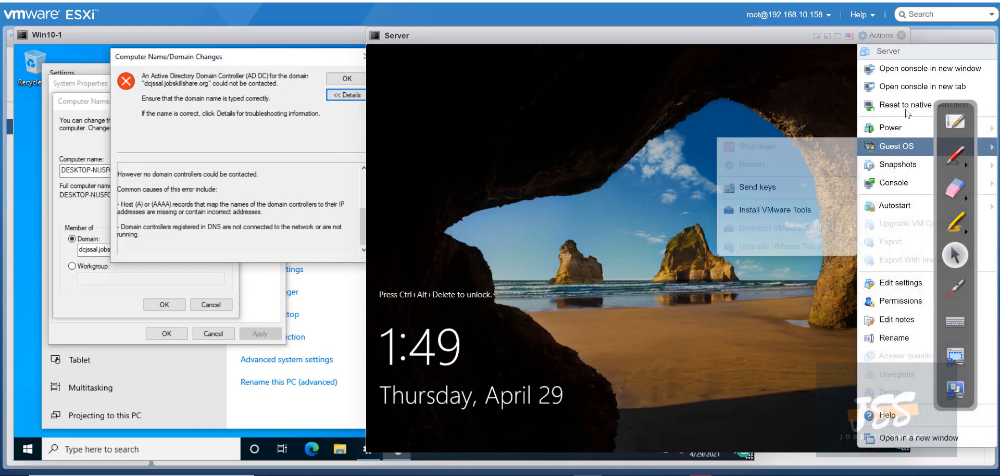
Send Ctrl-Alt-Delete to Server, sign in as Administrator, and maximize Server Manager
{"action": "mouse_move", "coordinate": [765, 190]}
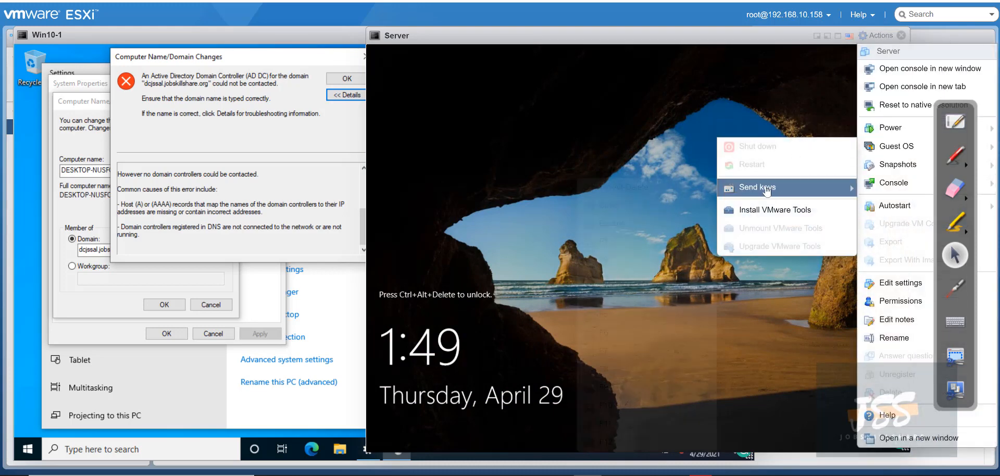
{"action": "left_click", "coordinate": [627, 187]}
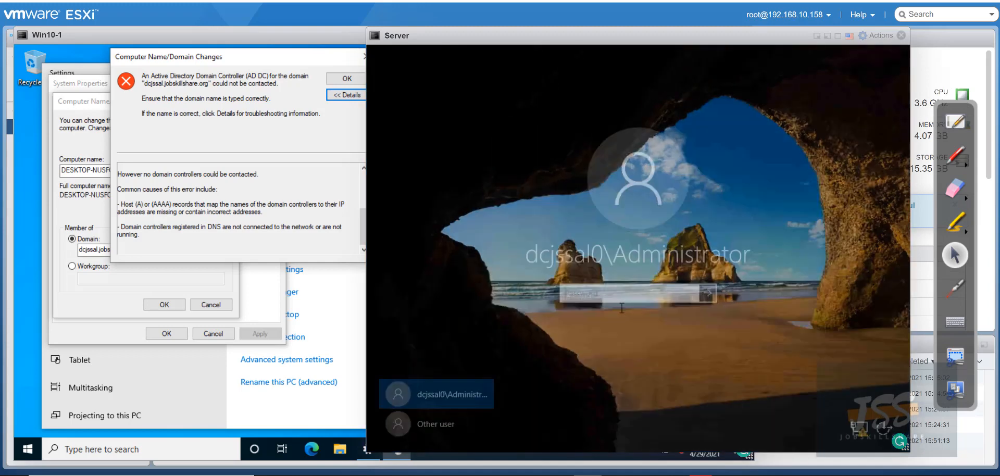
{"action": "type", "text": "••••••••••"}
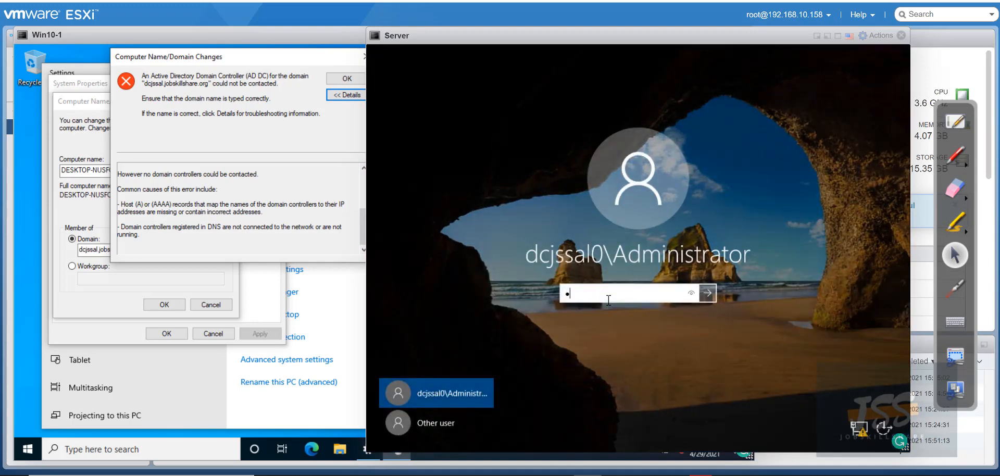
{"action": "key", "text": "Return"}
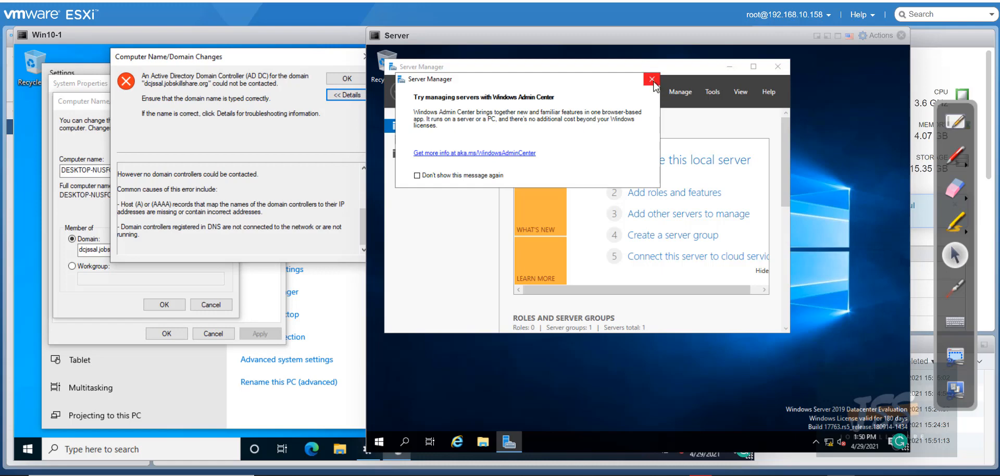
{"action": "left_click", "coordinate": [652, 79]}
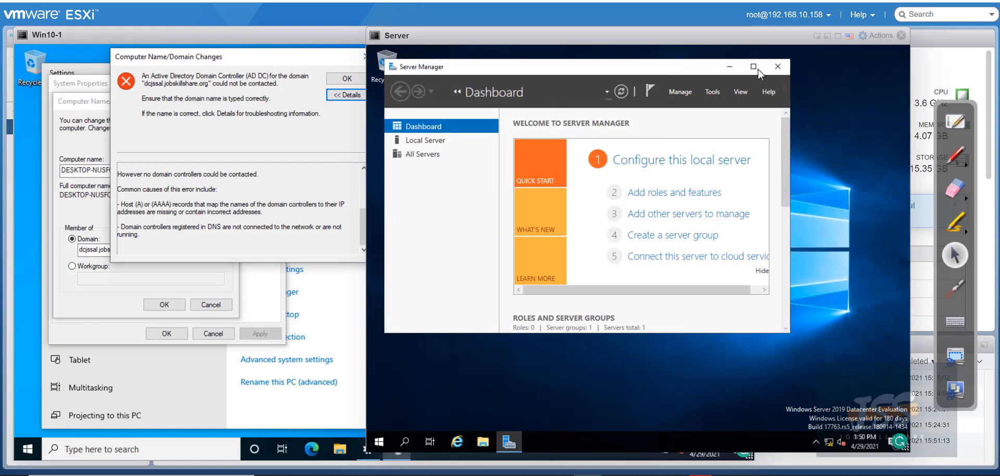
{"action": "left_click", "coordinate": [757, 70]}
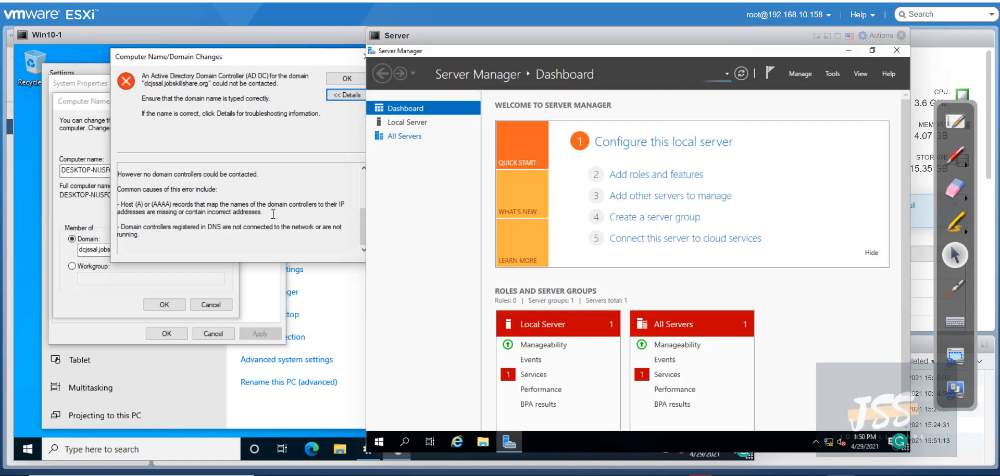
Dismiss Win10-1's domain controller error and retry joining dcjssal.jobskillshare.org
{"action": "left_click", "coordinate": [275, 67]}
{"action": "left_click", "coordinate": [344, 79]}
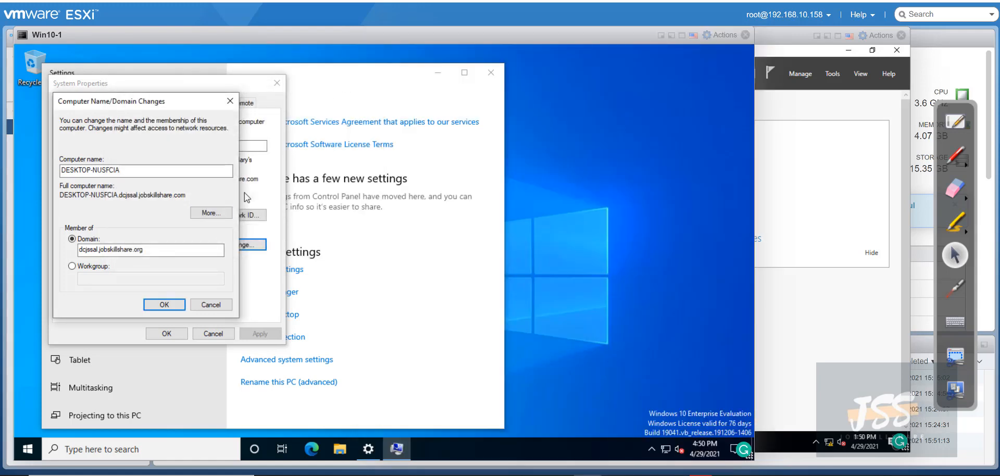
{"action": "left_click", "coordinate": [166, 307]}
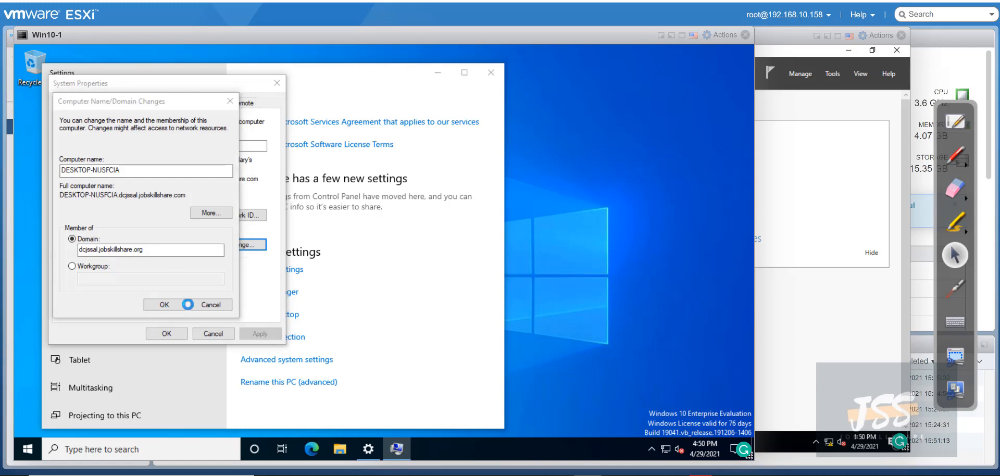
{"action": "left_click", "coordinate": [782, 121]}
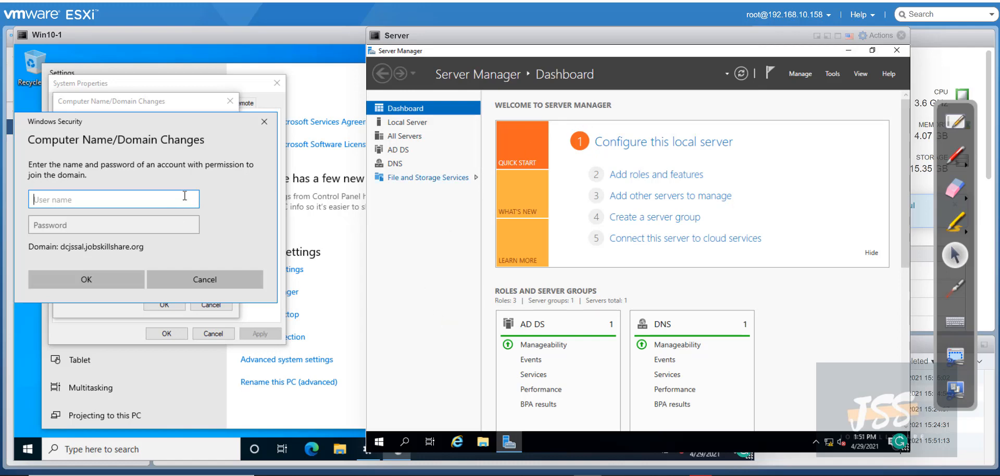
Submit the helpdesk user name and password in the Windows Security domain-join prompt
{"action": "left_click", "coordinate": [102, 202]}
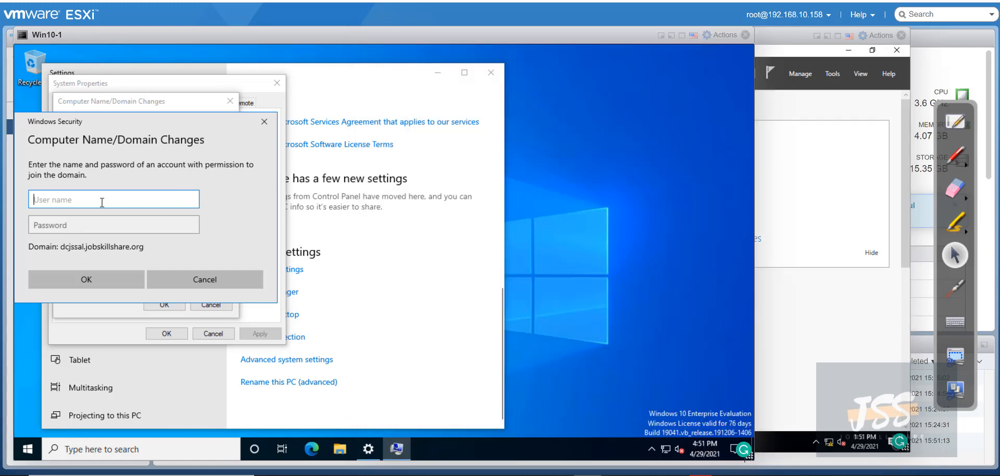
{"action": "type", "text": "helpdesk"}
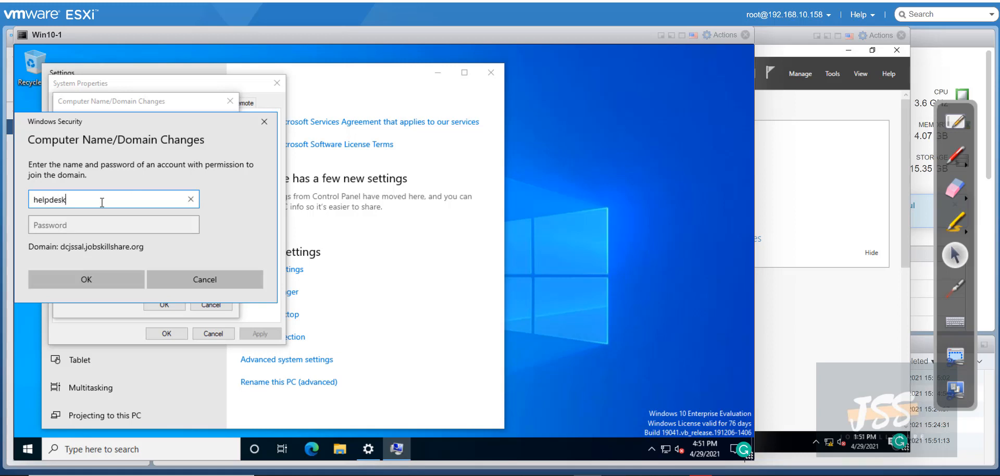
{"action": "key", "text": "Tab"}
{"action": "type", "text": "******"}
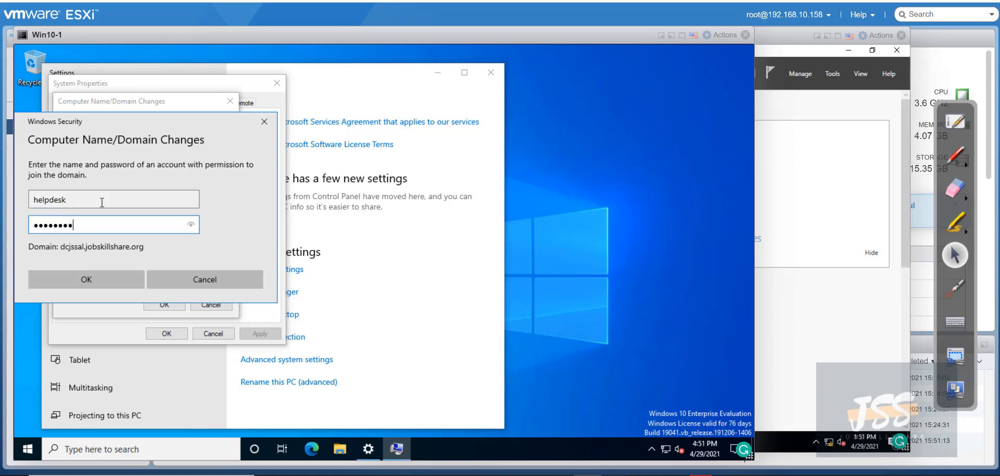
{"action": "key", "text": "Return"}
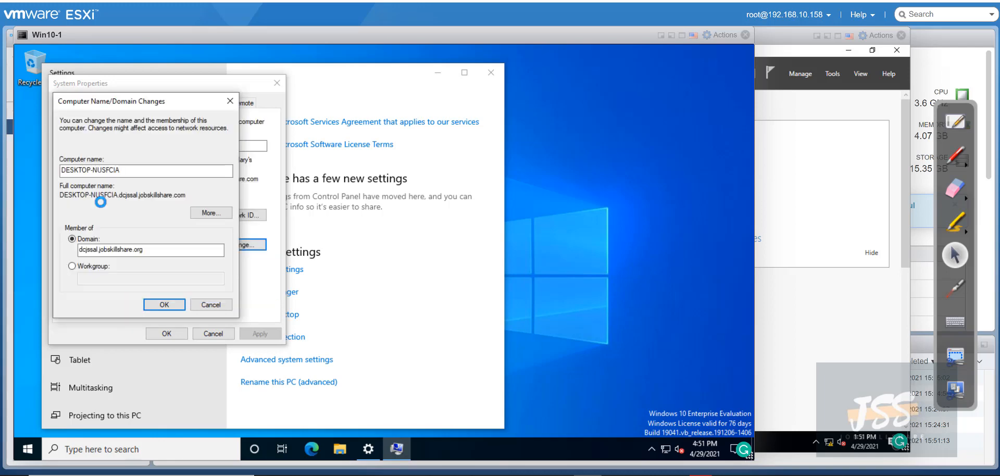
Read Win10-1's incorrect user name or password error, then return to the Server console
{"action": "left_click", "coordinate": [834, 105]}
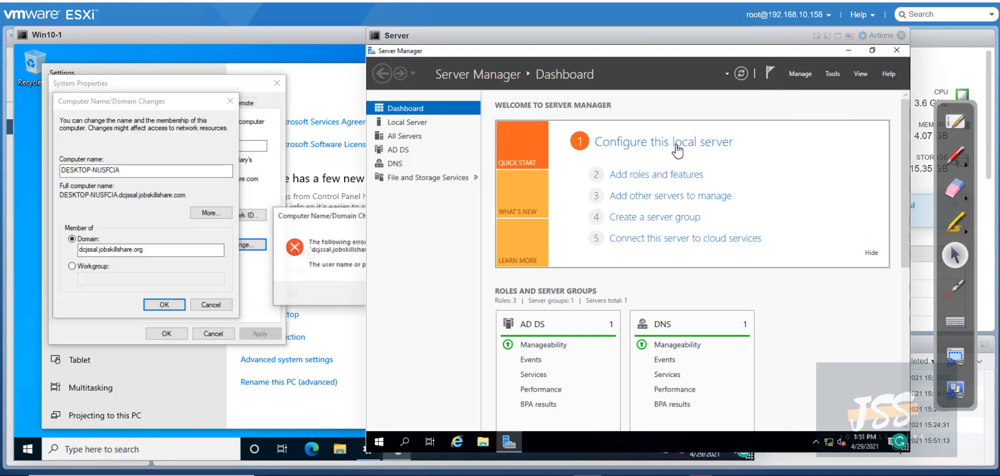
{"action": "left_click", "coordinate": [363, 239]}
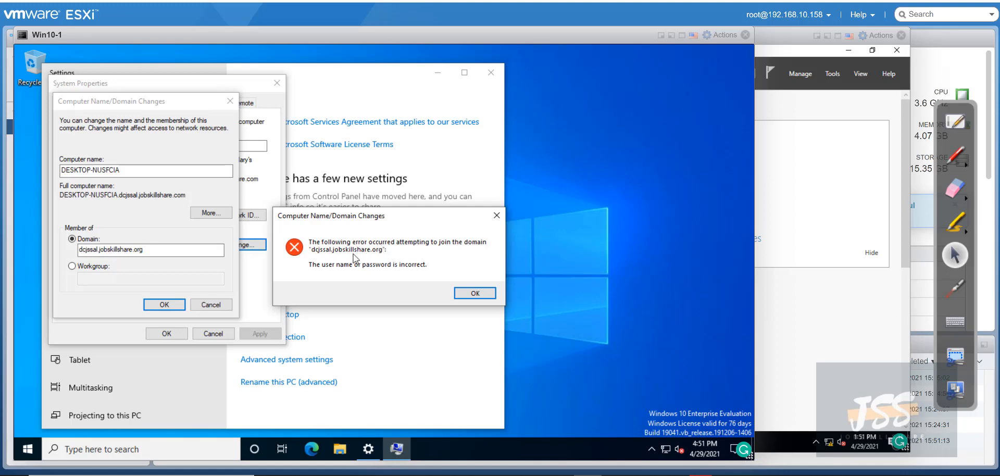
{"action": "left_click", "coordinate": [784, 101]}
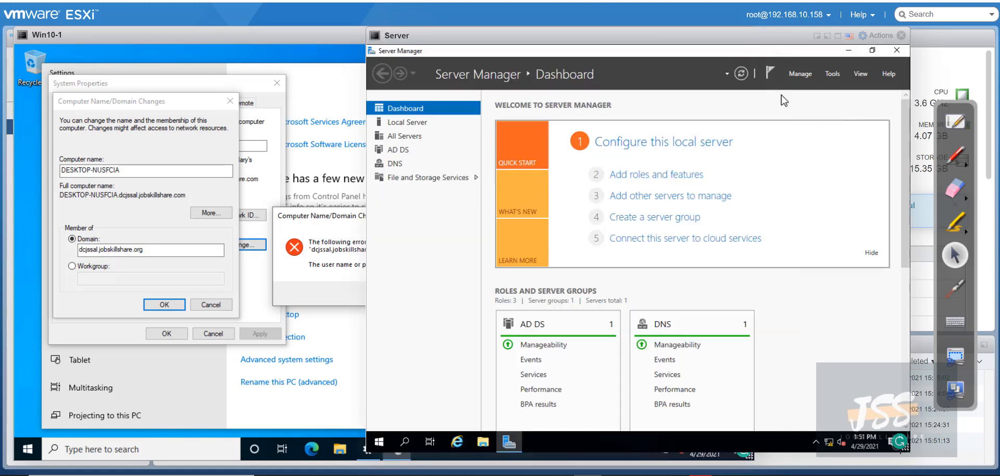
Launch Active Directory Users and Computers and open the dcjssal.jobskillshare.org Users container
{"action": "left_click", "coordinate": [832, 74]}
{"action": "left_click", "coordinate": [803, 134]}
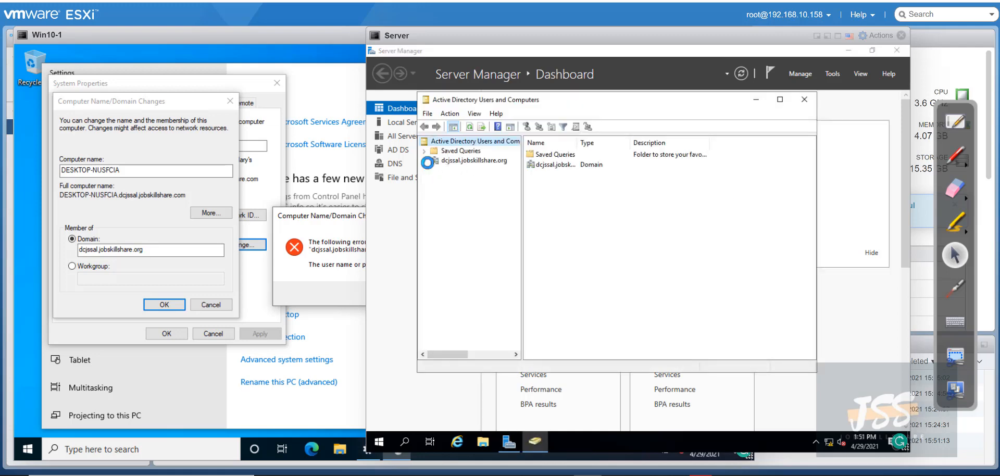
{"action": "left_click", "coordinate": [423, 160]}
{"action": "left_click", "coordinate": [457, 219]}
{"action": "scroll", "coordinate": [526, 261], "scroll_direction": "down", "scroll_amount": 1}
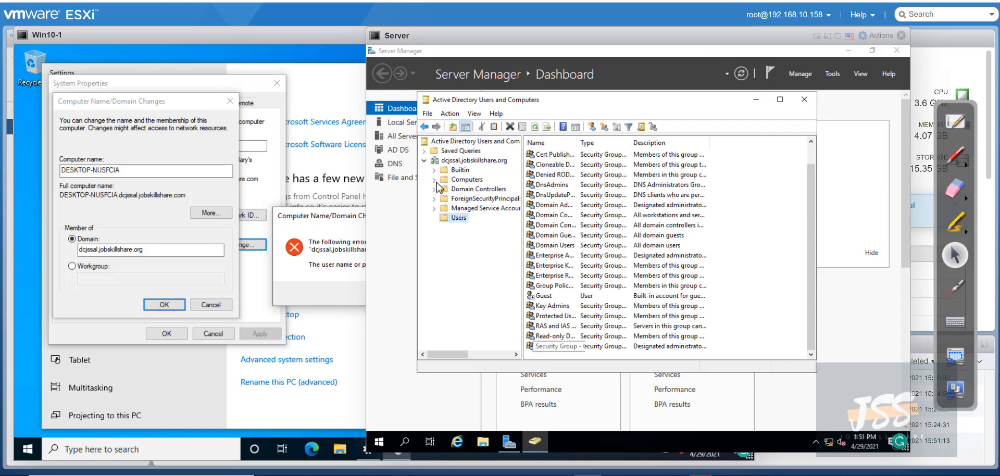
{"action": "right_click", "coordinate": [454, 218]}
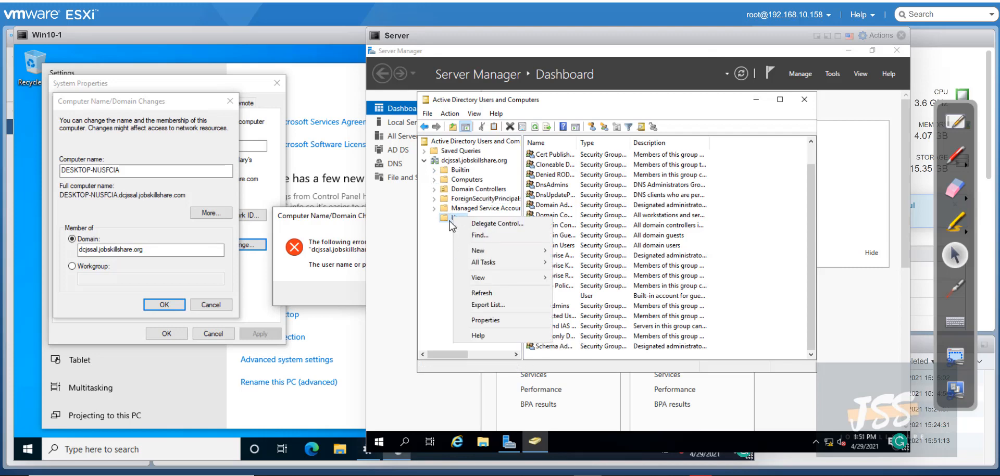
{"action": "left_click", "coordinate": [450, 220]}
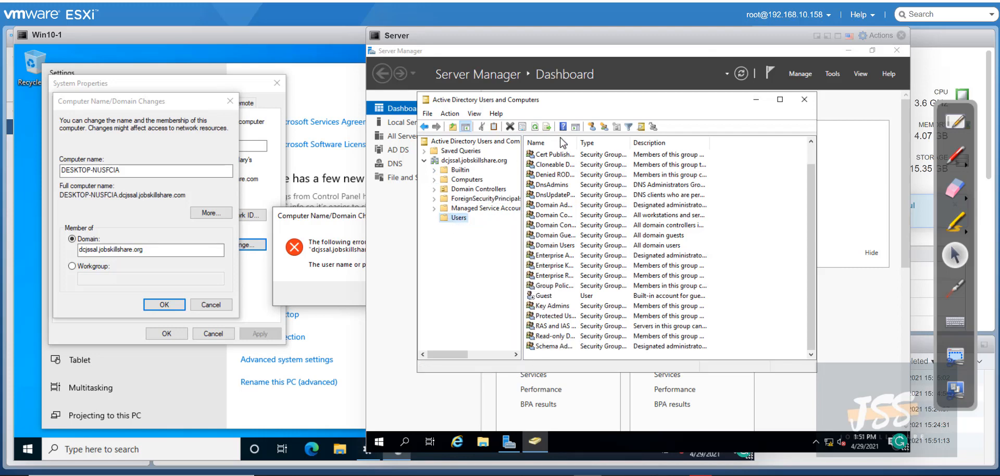
Create user 'helpdesk' with logon name 'heldp', with no password change required at next logon
{"action": "left_click", "coordinate": [591, 126]}
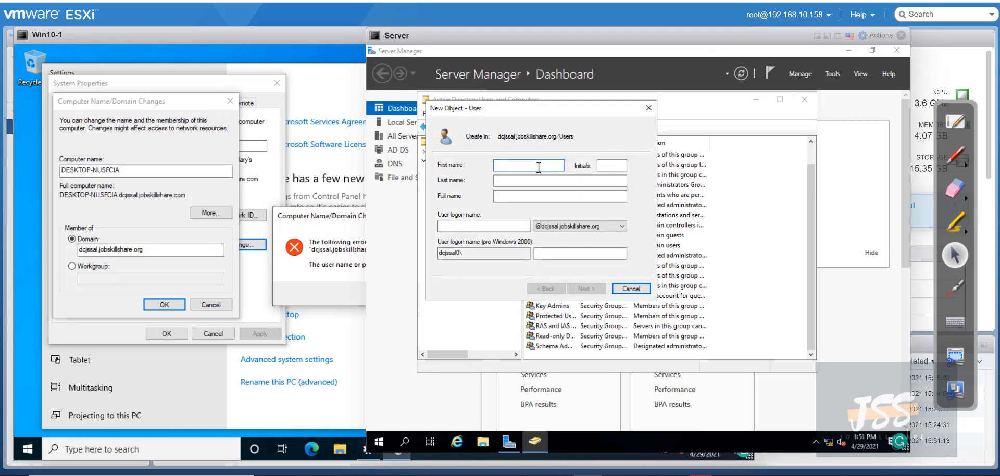
{"action": "type", "text": "helpdesk"}
{"action": "key", "text": "Tab"}
{"action": "key", "text": "Tab"}
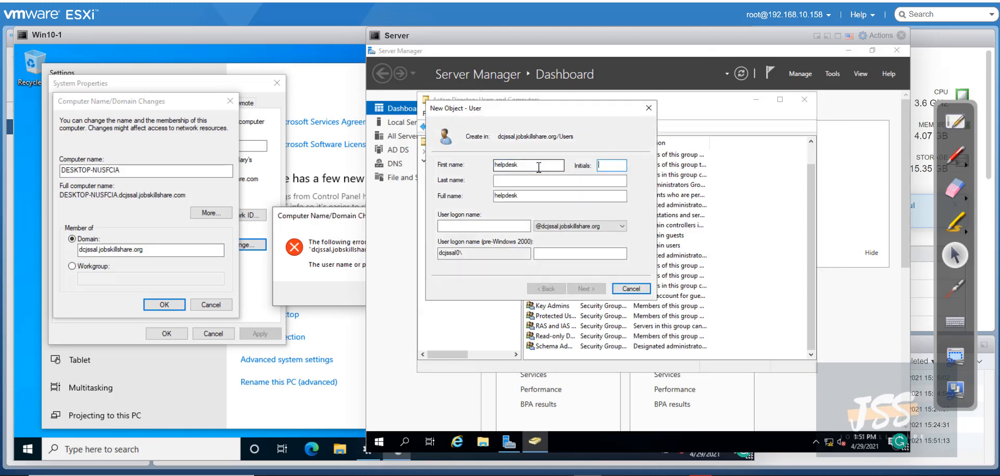
{"action": "key", "text": "Tab"}
{"action": "key", "text": "Tab"}
{"action": "type", "text": "heldp"}
{"action": "key", "text": "Return"}
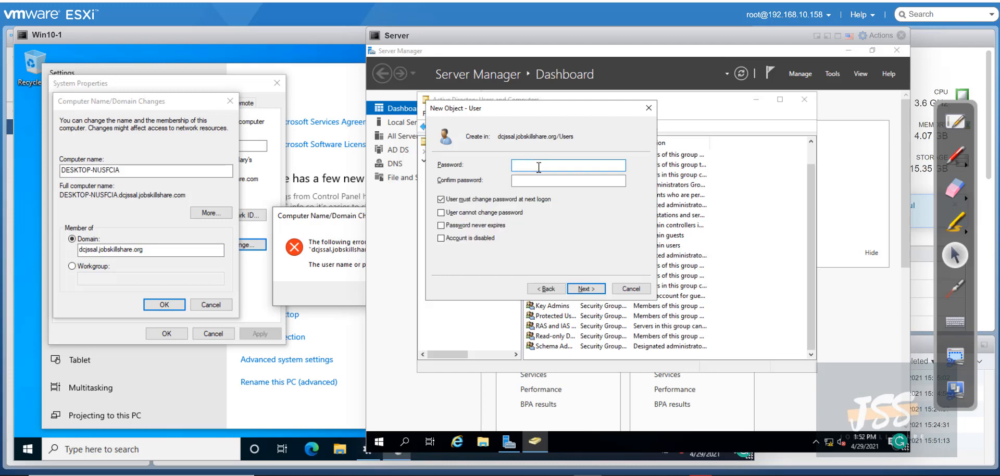
{"action": "left_click", "coordinate": [511, 199]}
{"action": "key", "text": "Tab"}
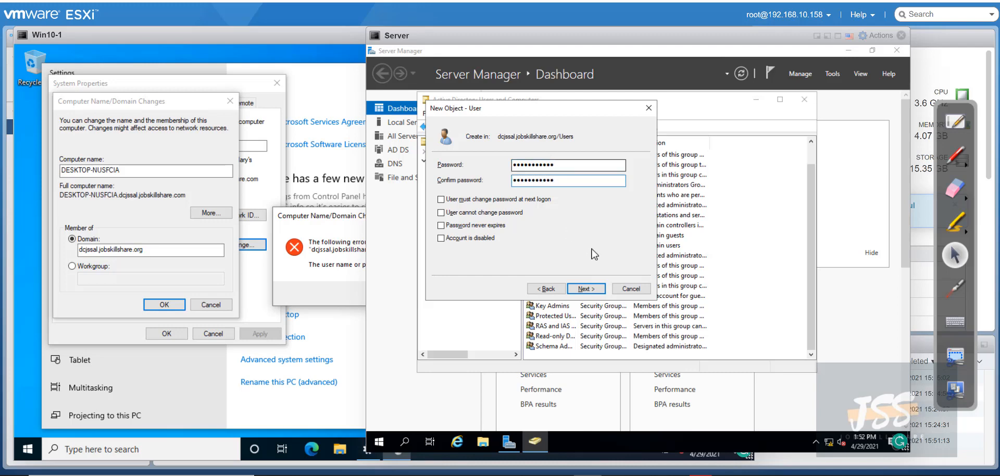
{"action": "left_click", "coordinate": [585, 289]}
{"action": "left_click", "coordinate": [585, 290]}
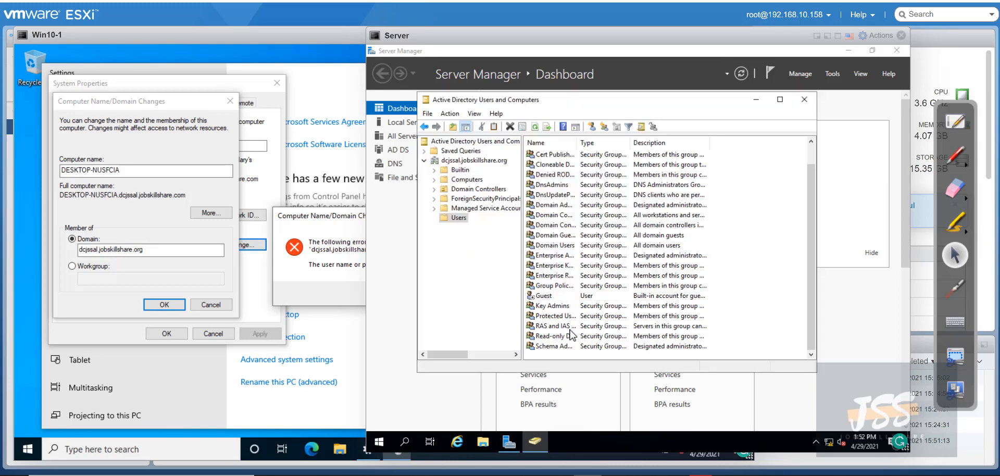
Open the helpdesk user's properties at the Member Of page
{"action": "right_click", "coordinate": [552, 295]}
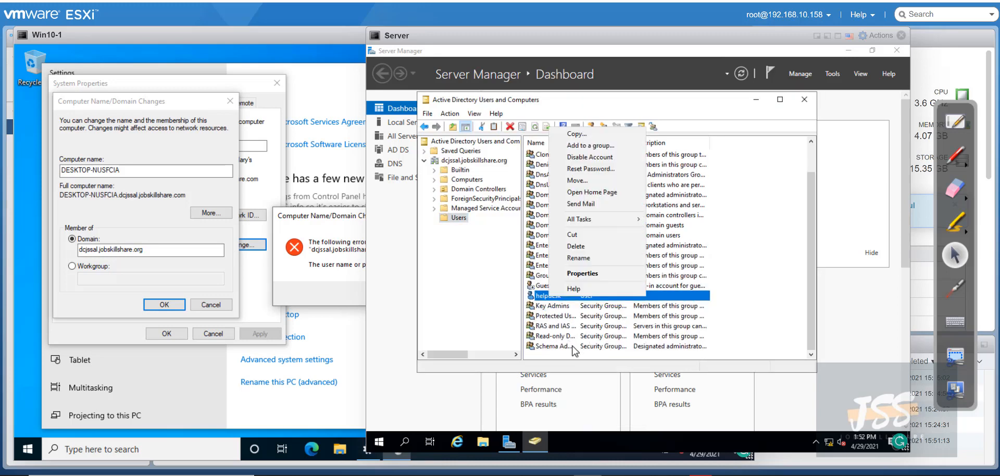
{"action": "left_click", "coordinate": [582, 274]}
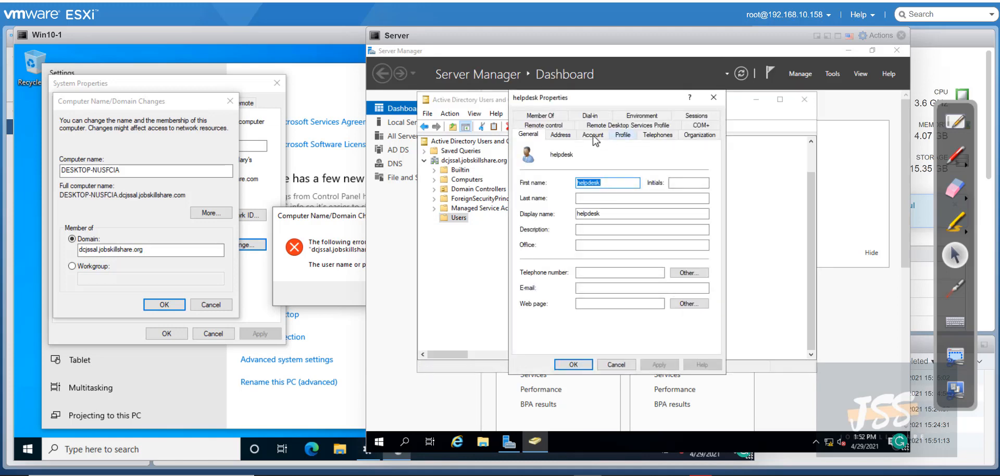
{"action": "left_click", "coordinate": [593, 136]}
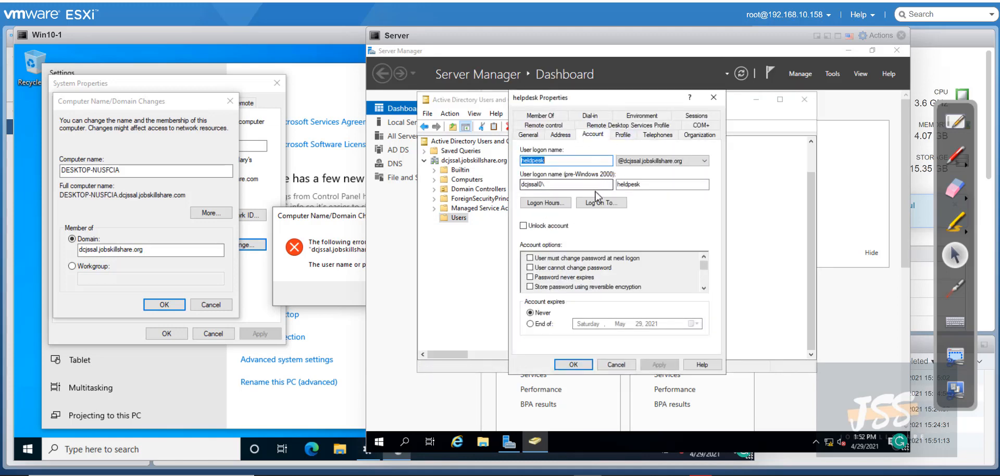
{"action": "left_click", "coordinate": [562, 119]}
Add helpdesk to the Domain Admins group, fixing the misspelled name, and apply
{"action": "left_click", "coordinate": [550, 261]}
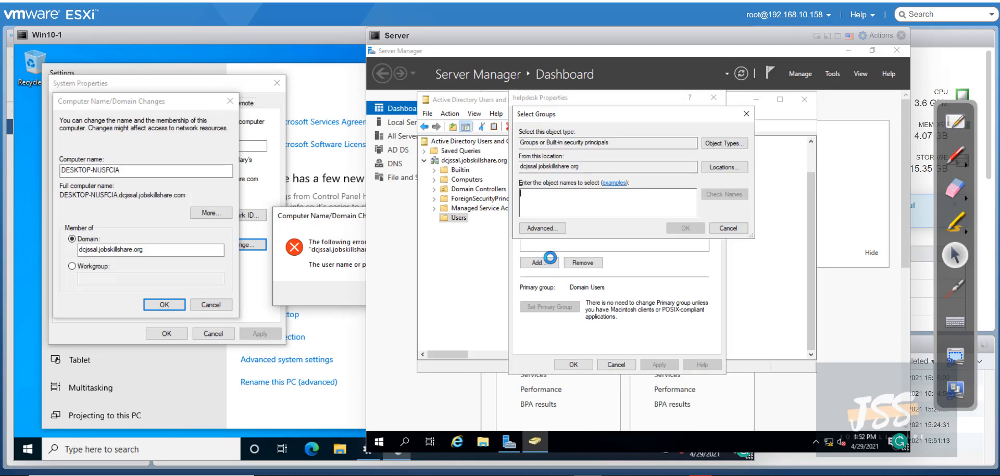
{"action": "type", "text": "domain amdins"}
{"action": "key", "text": "Return"}
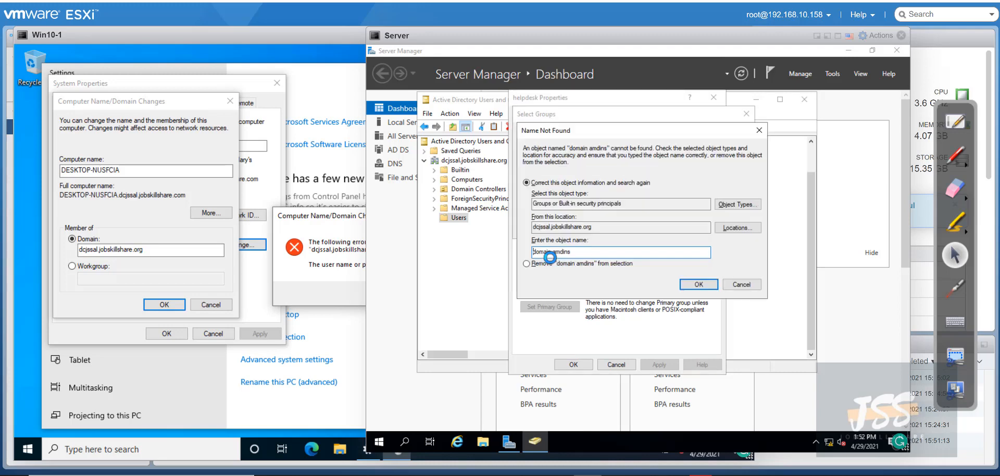
{"action": "left_click_drag", "start_coordinate": [570, 252], "coordinate": [555, 253]}
{"action": "key", "text": "BackSpace"}
{"action": "key", "text": "Return"}
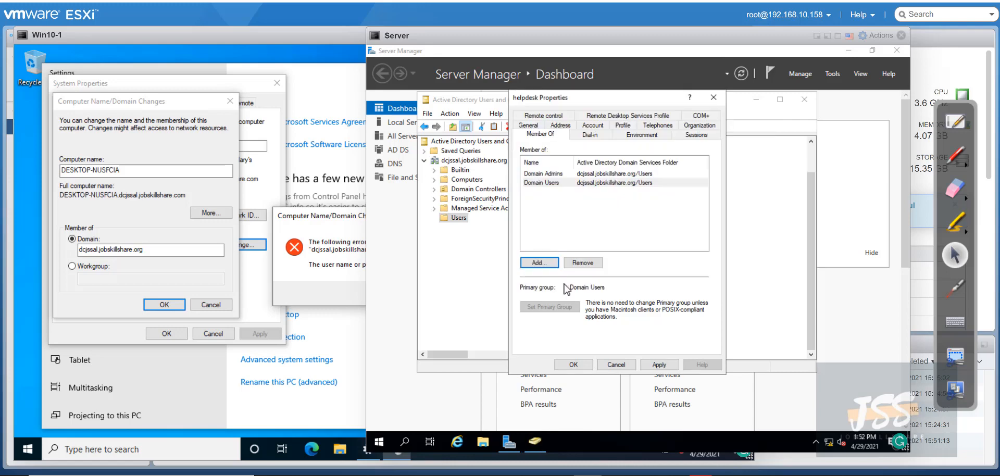
{"action": "left_click", "coordinate": [658, 365]}
{"action": "left_click", "coordinate": [571, 367]}
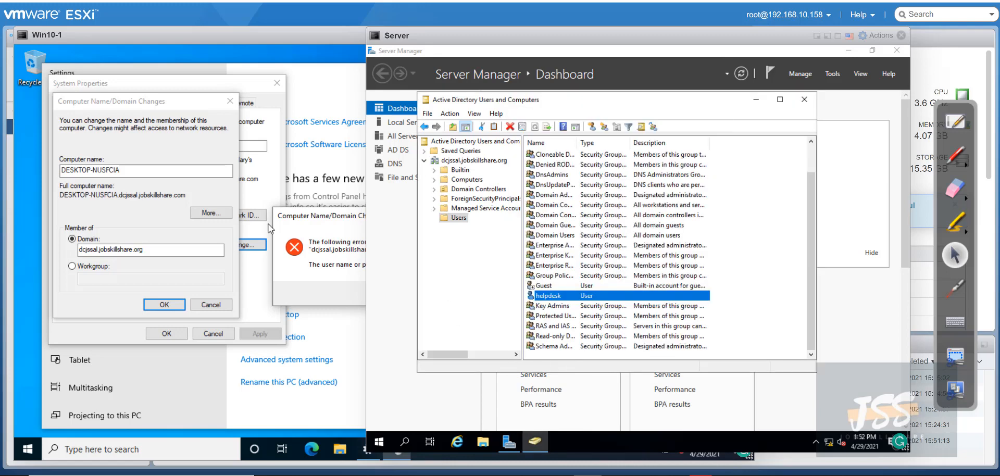
{"action": "left_click", "coordinate": [296, 239]}
Dismiss the error and resubmit the domain join with the helpdesk account credentials
{"action": "left_click", "coordinate": [471, 292]}
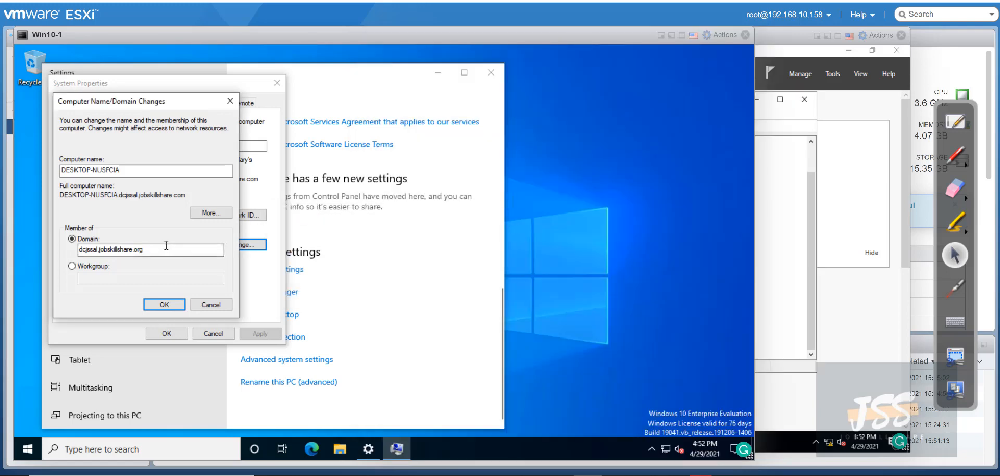
{"action": "left_click", "coordinate": [164, 305]}
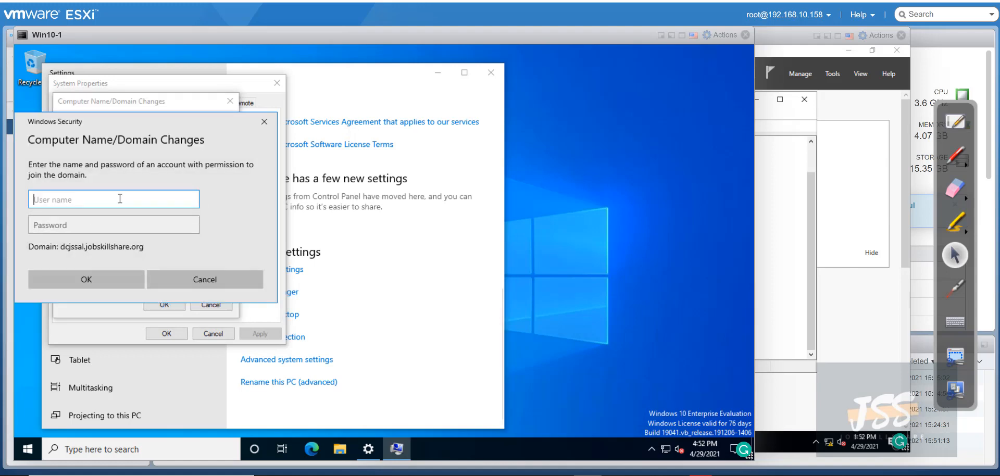
{"action": "type", "text": "helpdesk"}
{"action": "key", "text": "Tab"}
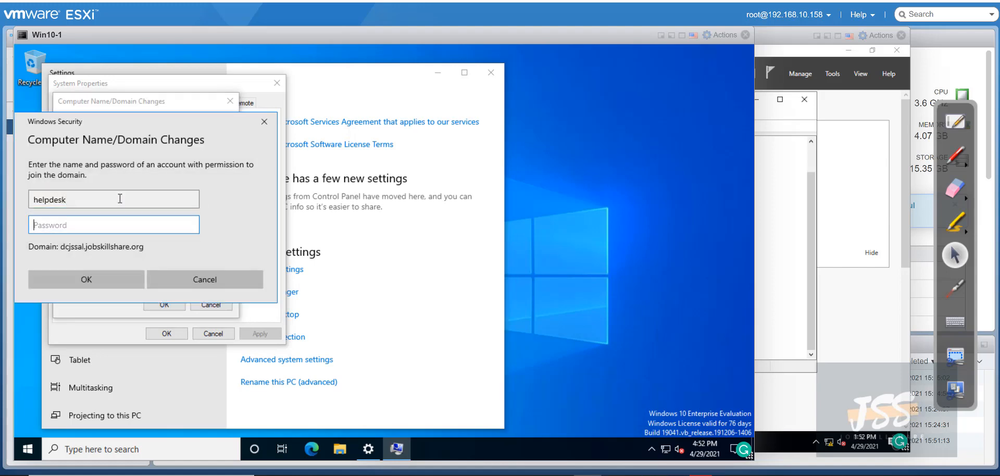
{"action": "type", "text": "••"}
{"action": "key", "text": "Return"}
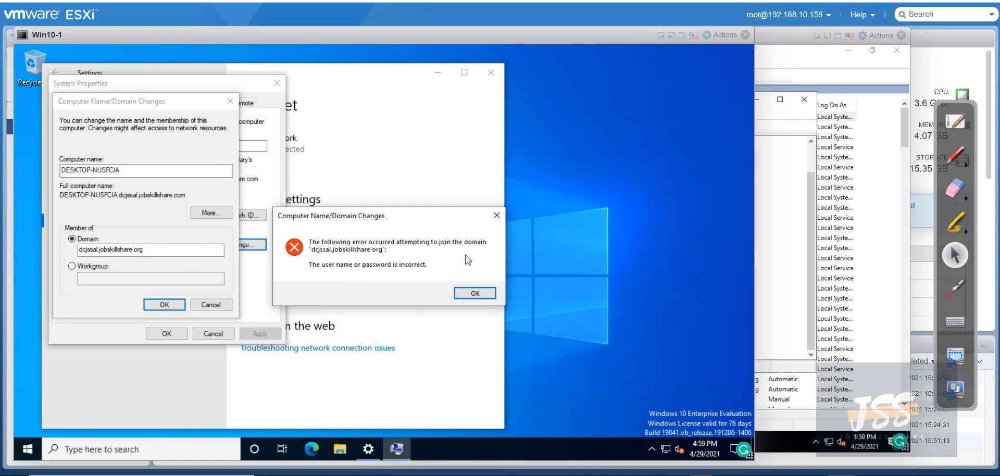
Switch Win10-1's membership to workgroup 'WORKGROUP' and accept the leave-domain warning
{"action": "left_click", "coordinate": [474, 293]}
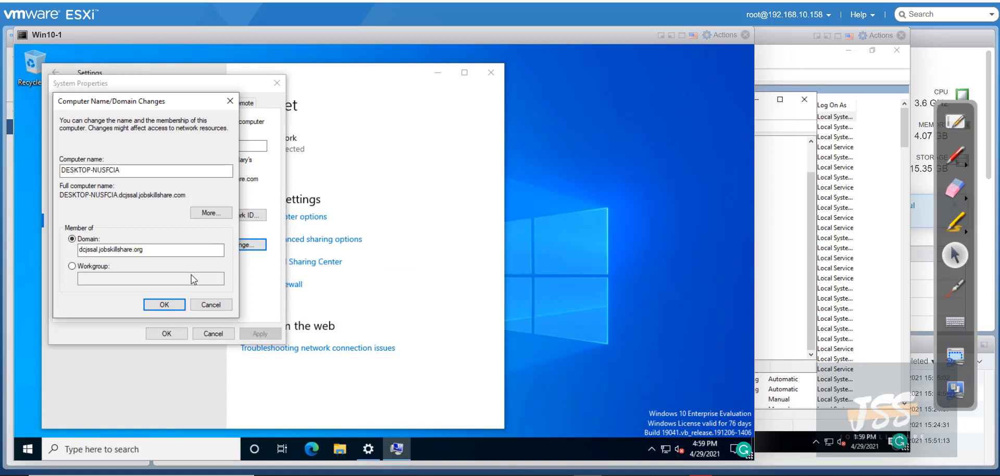
{"action": "left_click", "coordinate": [97, 268]}
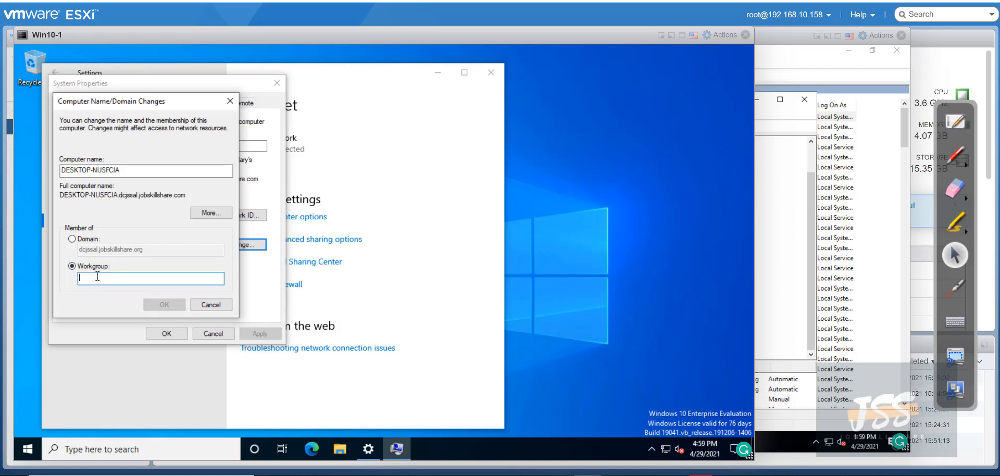
{"action": "type", "text": "WORKGROUP"}
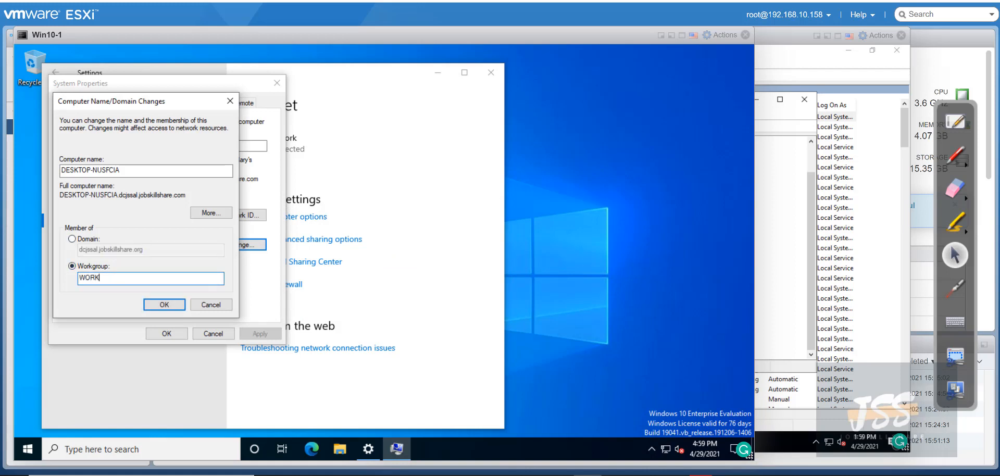
{"action": "left_click", "coordinate": [151, 305]}
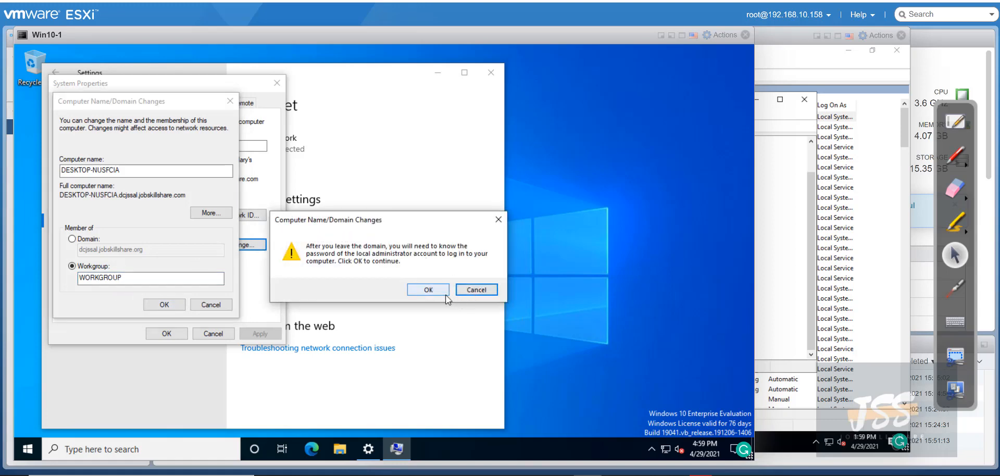
{"action": "left_click", "coordinate": [428, 290]}
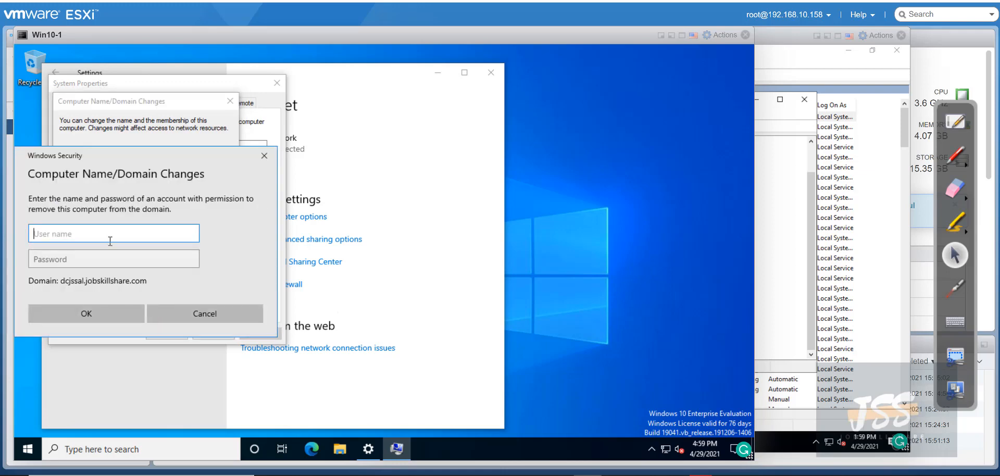
Authorize leaving the domain with the helpdesk credentials and acknowledge the WORKGROUP welcome
{"action": "type", "text": "helpdesk"}
{"action": "key", "text": "Tab"}
{"action": "type", "text": "••••••"}
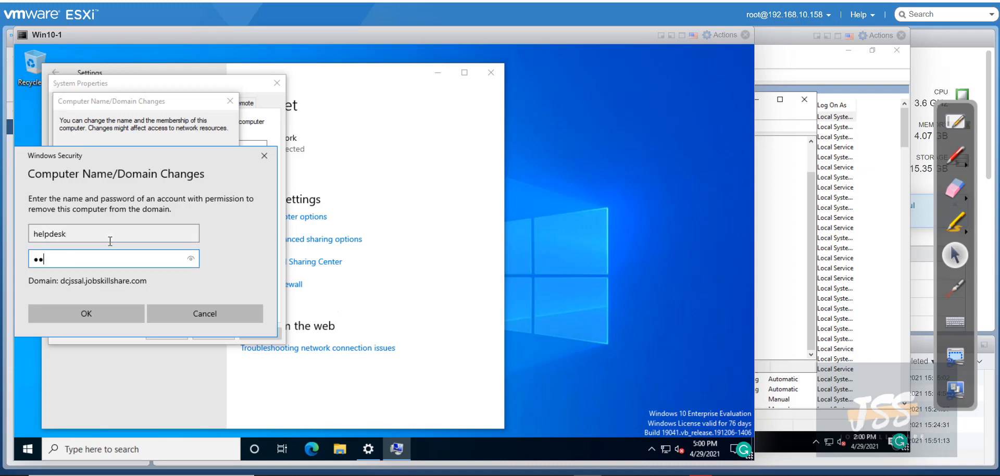
{"action": "key", "text": "Return"}
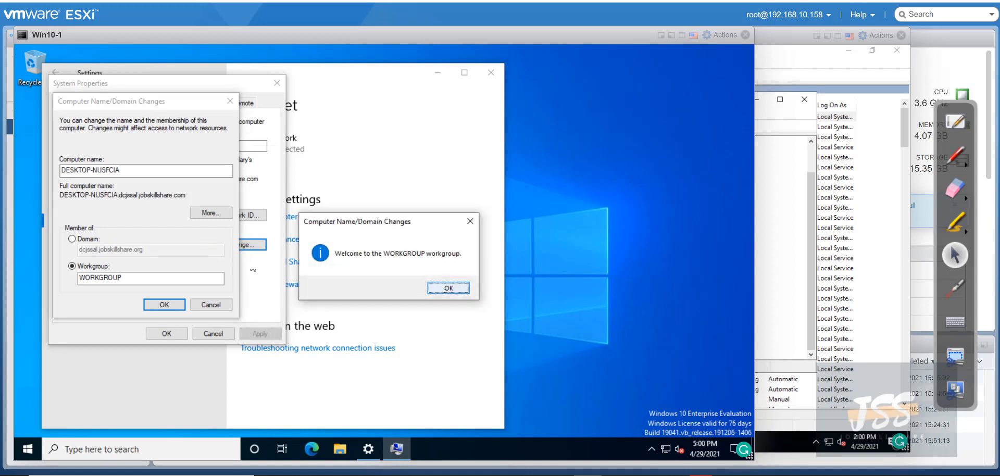
{"action": "left_click", "coordinate": [439, 290]}
Acknowledge the restart notice, close System Properties, and restart Win10-1 now
{"action": "left_click", "coordinate": [449, 261]}
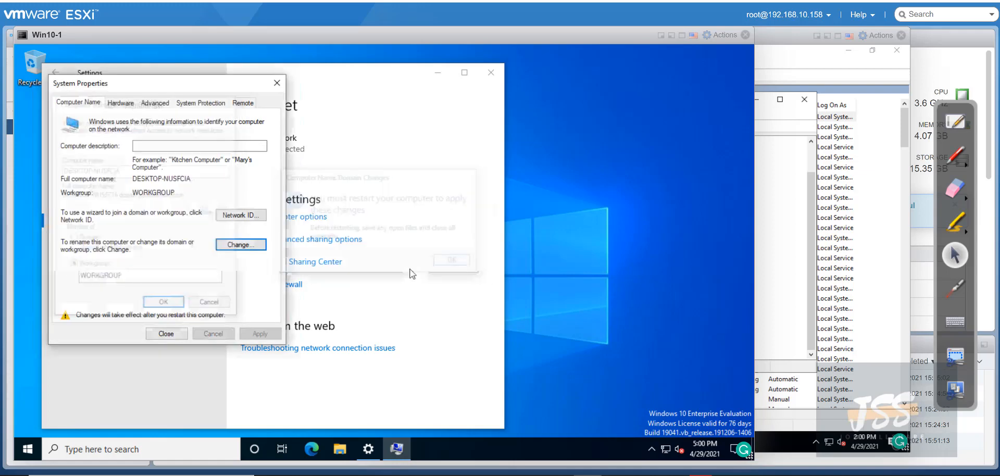
{"action": "left_click", "coordinate": [166, 333]}
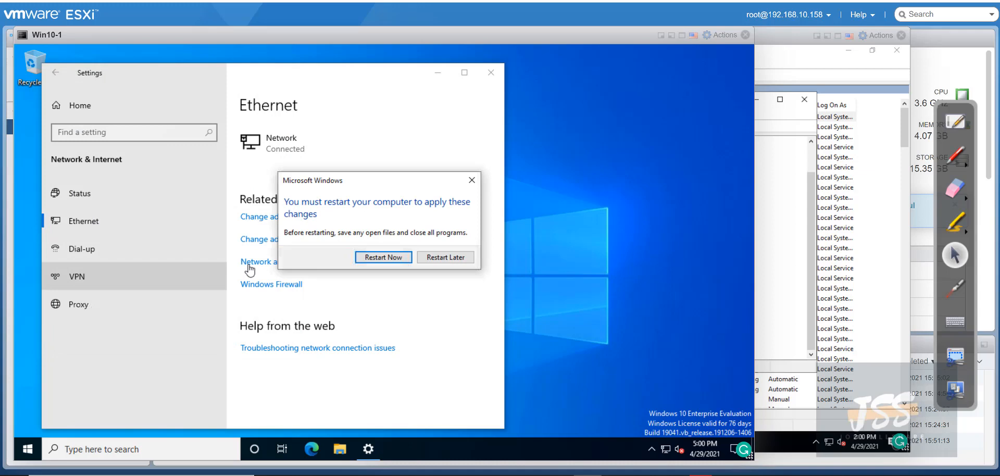
{"action": "left_click", "coordinate": [366, 257]}
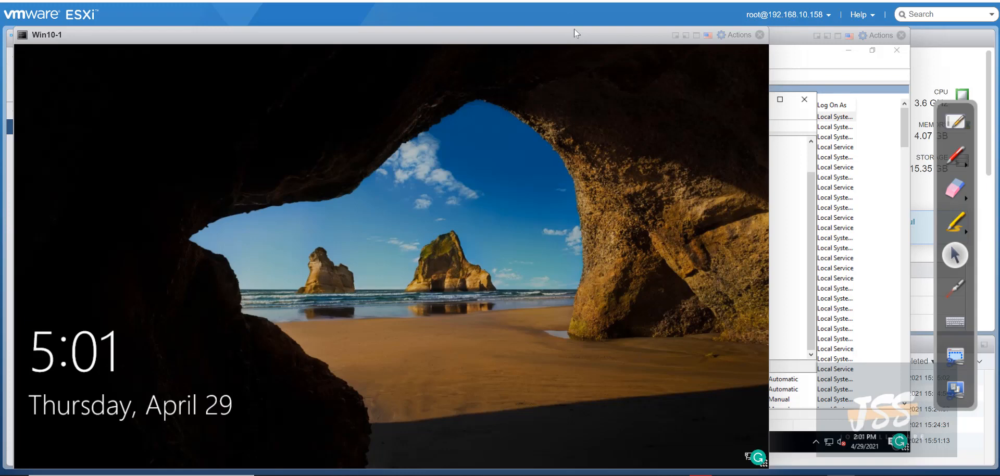
Sign in to Win10-1 as admin after the restart
{"action": "left_click_drag", "start_coordinate": [574, 30], "coordinate": [573, 6]}
{"action": "left_click", "coordinate": [481, 196]}
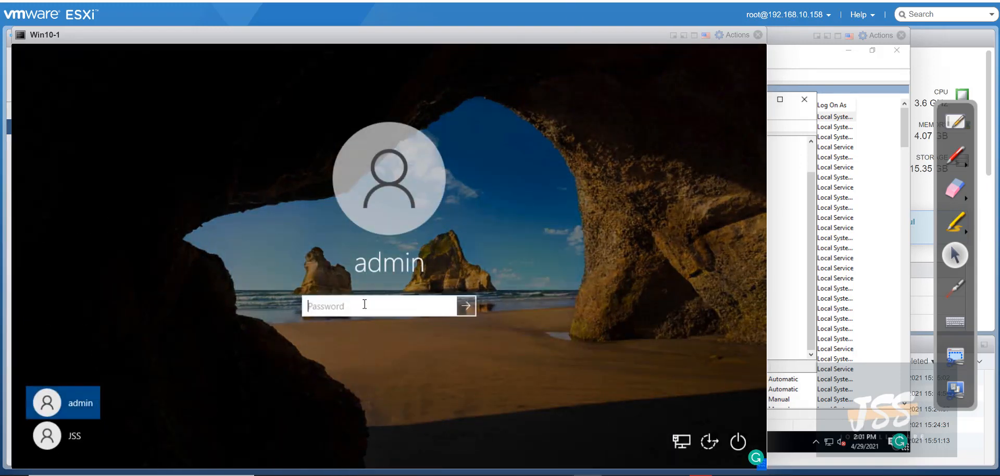
{"action": "left_click", "coordinate": [368, 303]}
{"action": "type", "text": "************"}
{"action": "key", "text": "Return"}
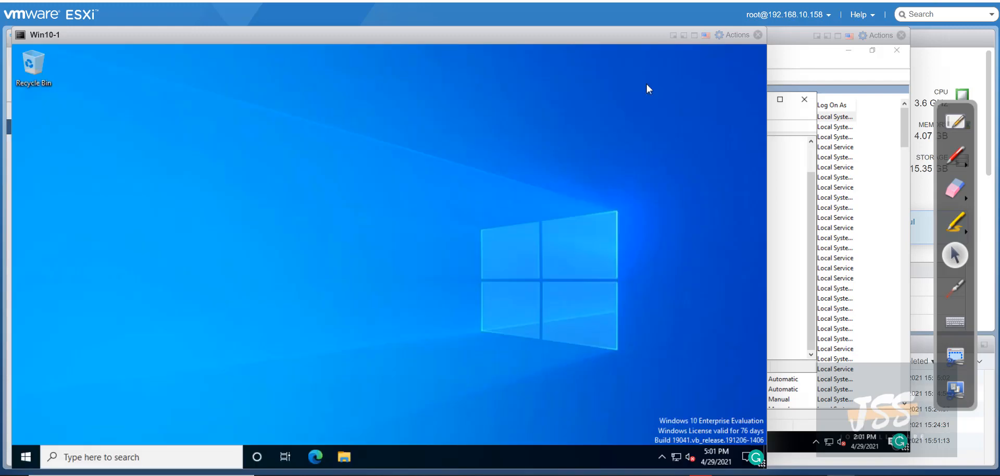
Open System settings from the Start quick menu and scroll the About page to Related settings
{"action": "right_click", "coordinate": [33, 460]}
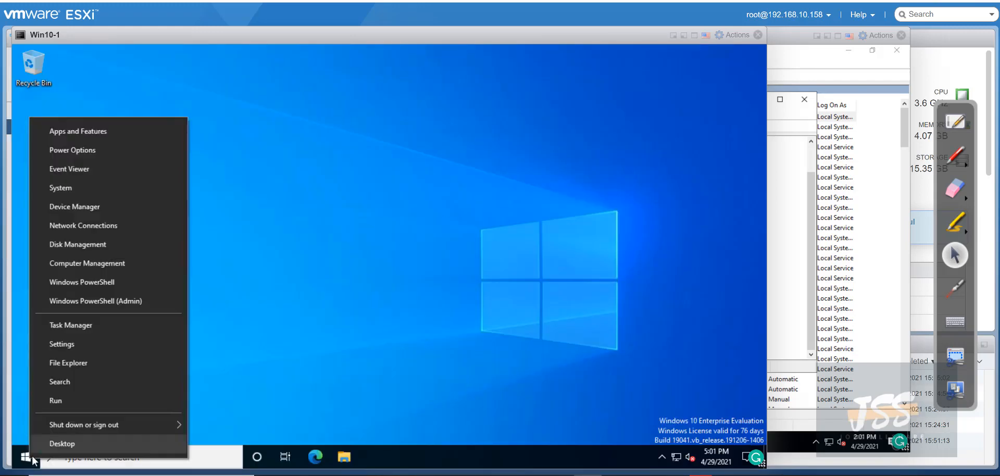
{"action": "left_click", "coordinate": [95, 188]}
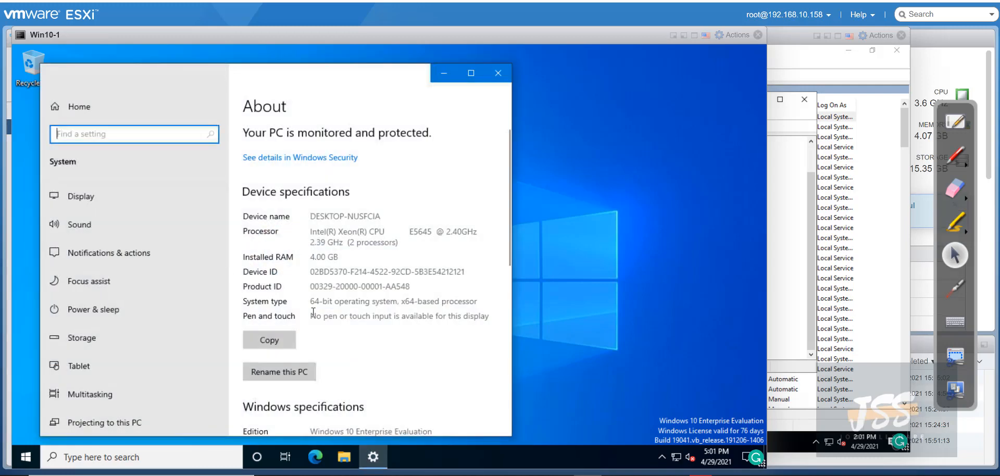
{"action": "scroll", "coordinate": [295, 348], "scroll_direction": "down", "scroll_amount": 3}
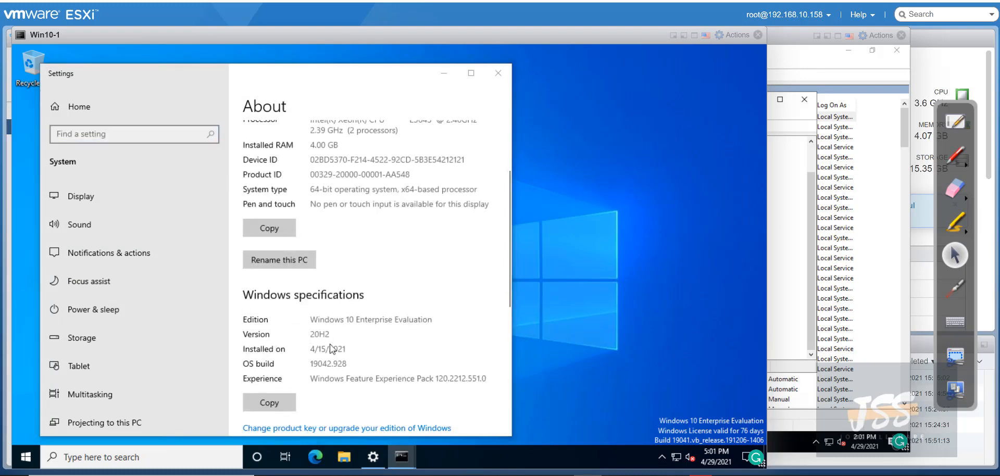
{"action": "scroll", "coordinate": [430, 239], "scroll_direction": "down", "scroll_amount": 5}
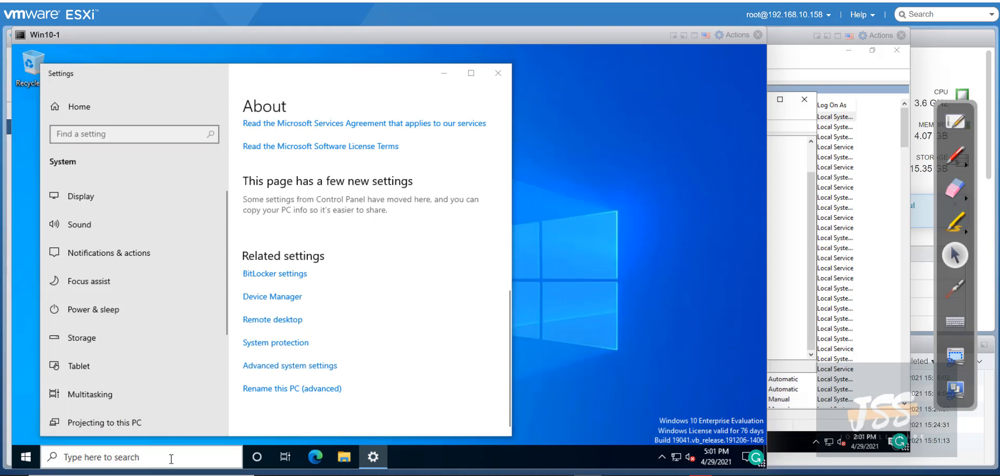
In System Properties, set Win10-1's domain to 'dcjssal.jobskillshare.com' and submit the join
{"action": "left_click", "coordinate": [283, 367]}
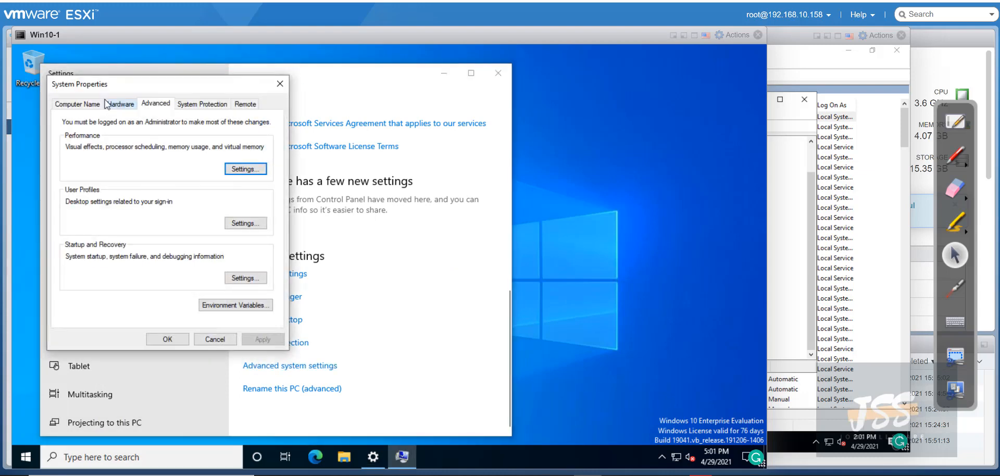
{"action": "left_click", "coordinate": [86, 106]}
{"action": "left_click", "coordinate": [243, 249]}
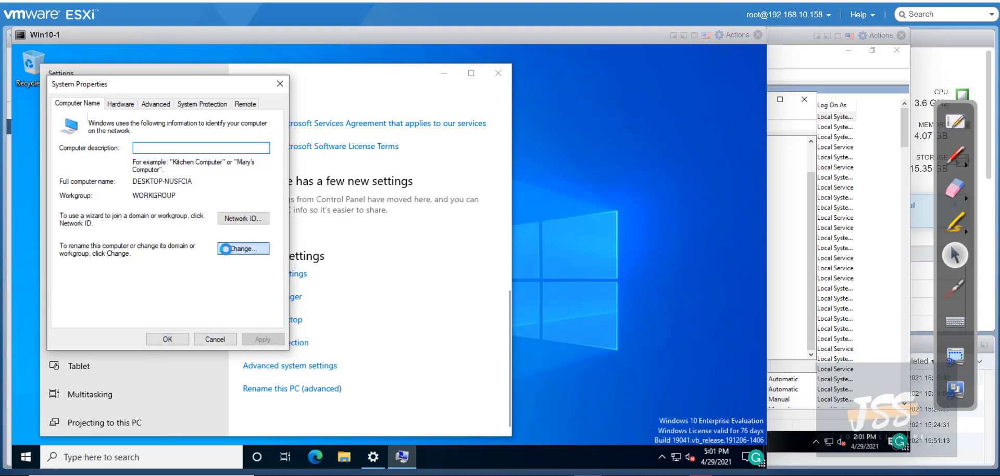
{"action": "left_click", "coordinate": [71, 243]}
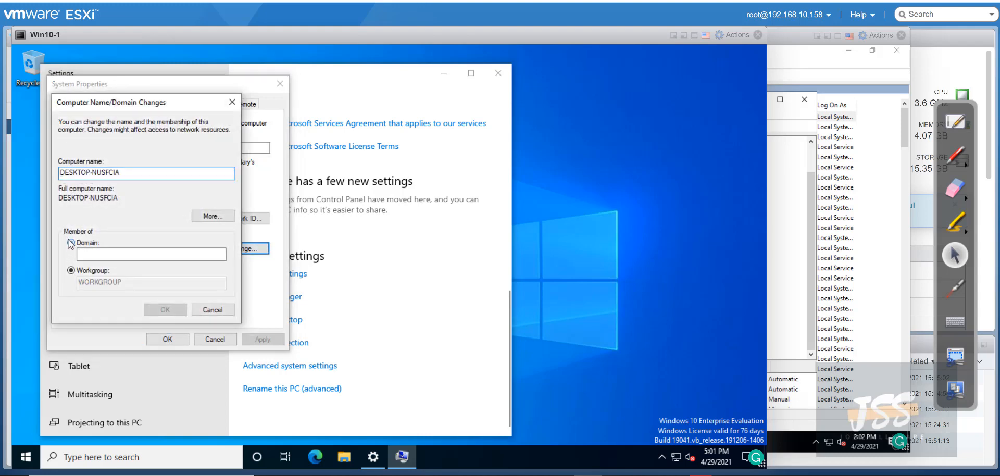
{"action": "left_click", "coordinate": [98, 255]}
{"action": "type", "text": "dcjss"}
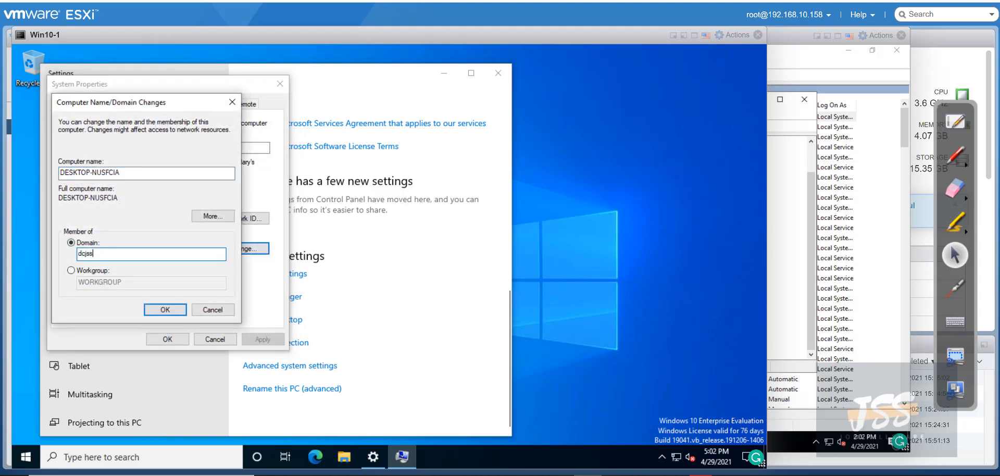
{"action": "type", "text": "al.jobskillshare."}
{"action": "type", "text": "com"}
{"action": "key", "text": "Return"}
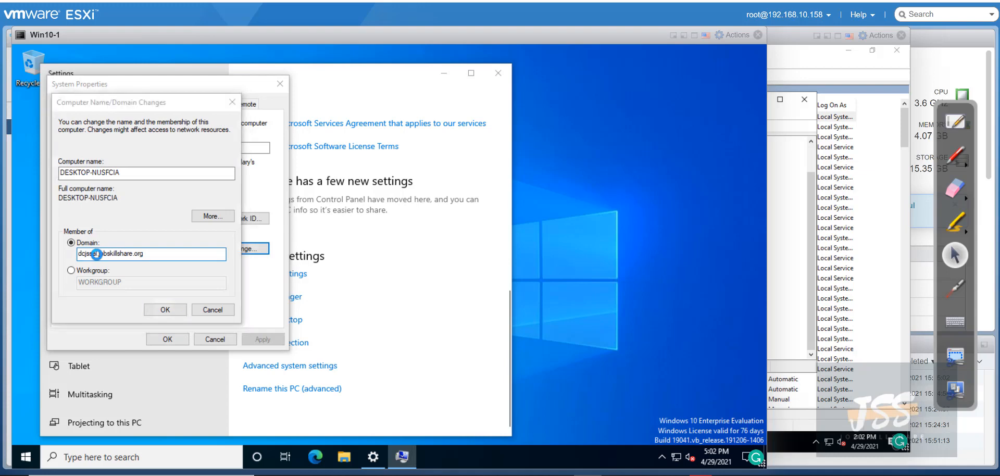
Enter the helpdesk credentials, then dismiss the incorrect credentials error
{"action": "type", "text": "helpdesk"}
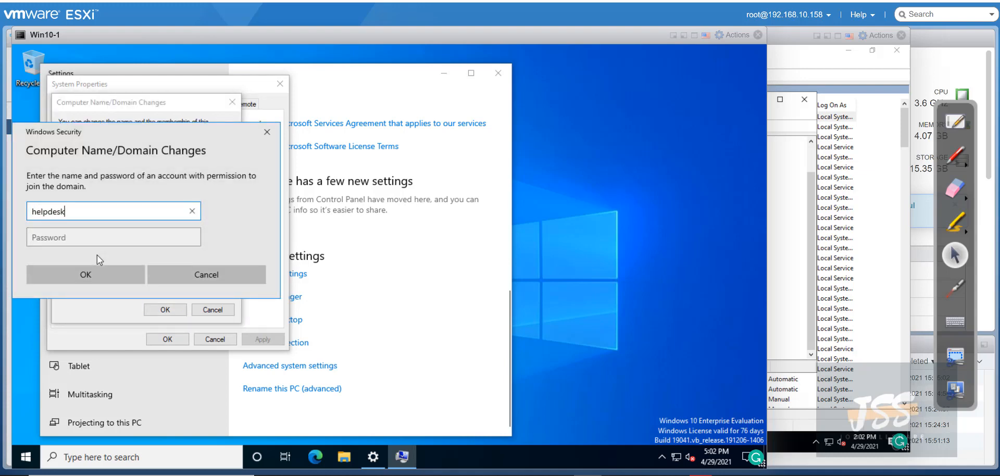
{"action": "key", "text": "Tab"}
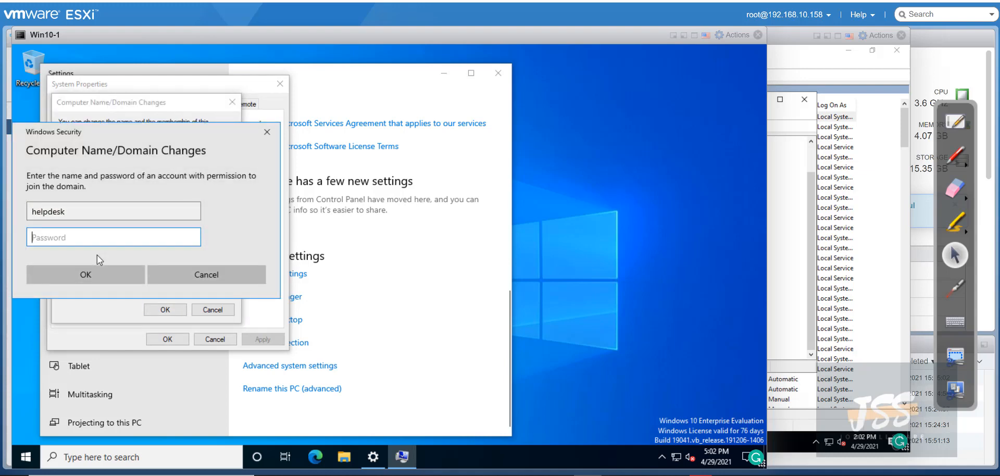
{"action": "type", "text": "**********"}
{"action": "key", "text": "Return"}
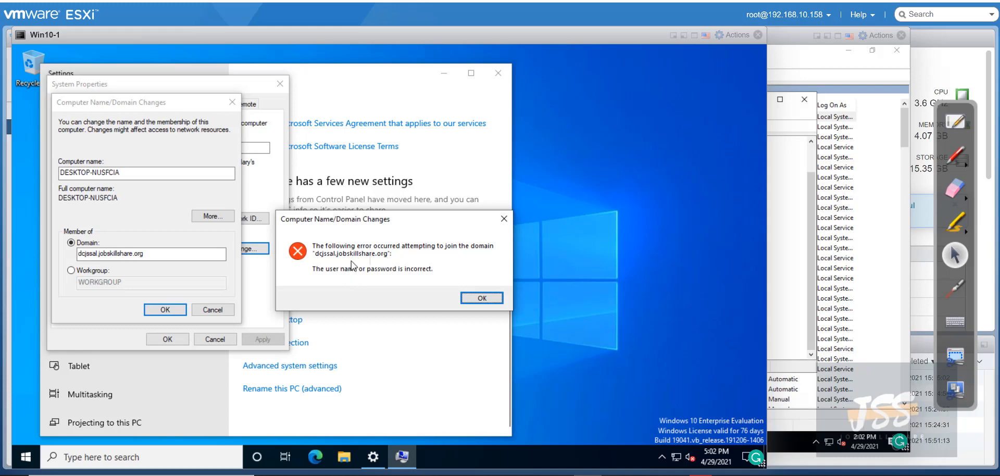
{"action": "left_click", "coordinate": [482, 299]}
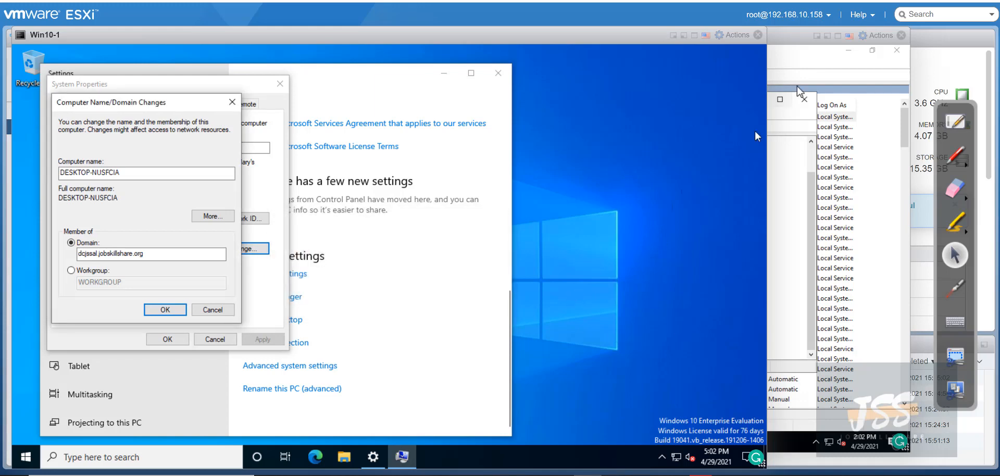
Check the Server's open Active Directory windows, then resubmit Win10-1's domain join
{"action": "left_click", "coordinate": [804, 99]}
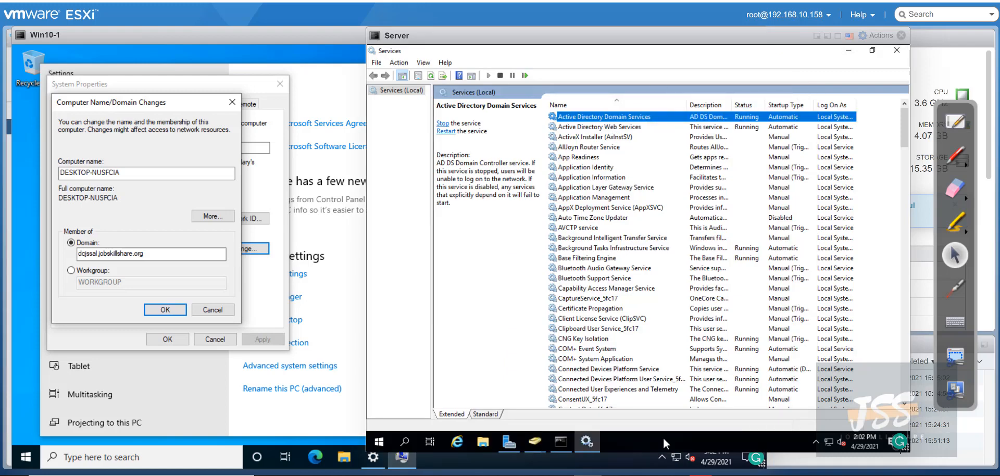
{"action": "left_click", "coordinate": [531, 442]}
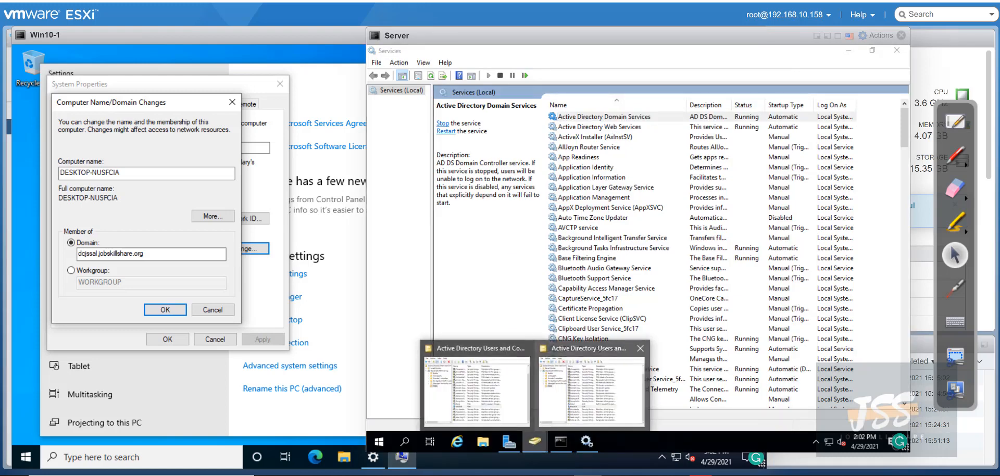
{"action": "left_click", "coordinate": [172, 226]}
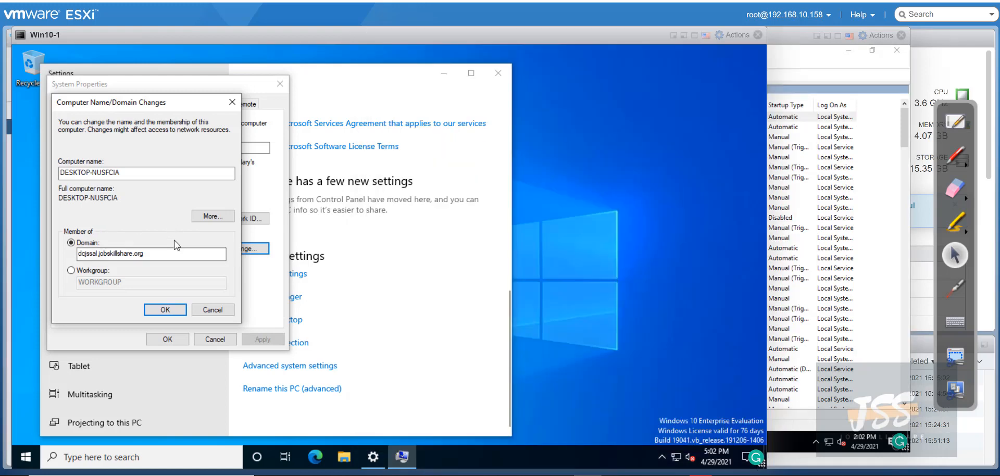
{"action": "left_click", "coordinate": [165, 310]}
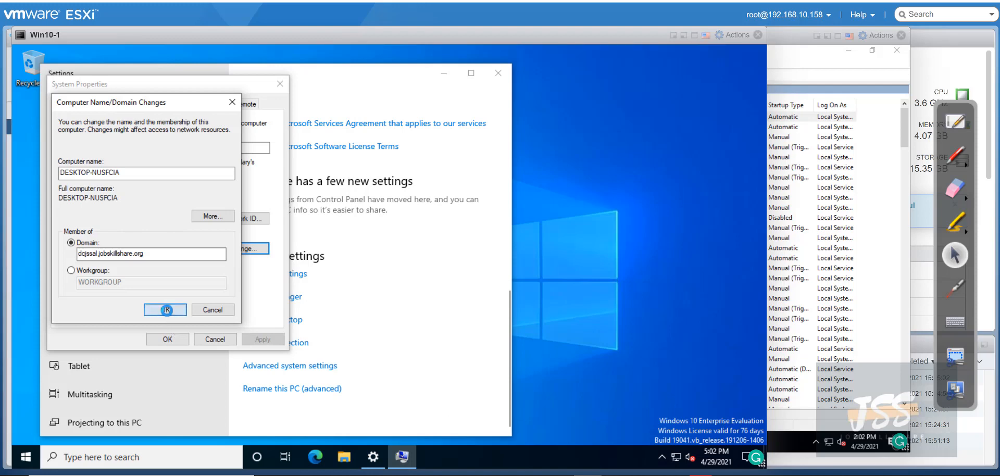
Join the domain using the administrator account and its password
{"action": "type", "text": "admini"}
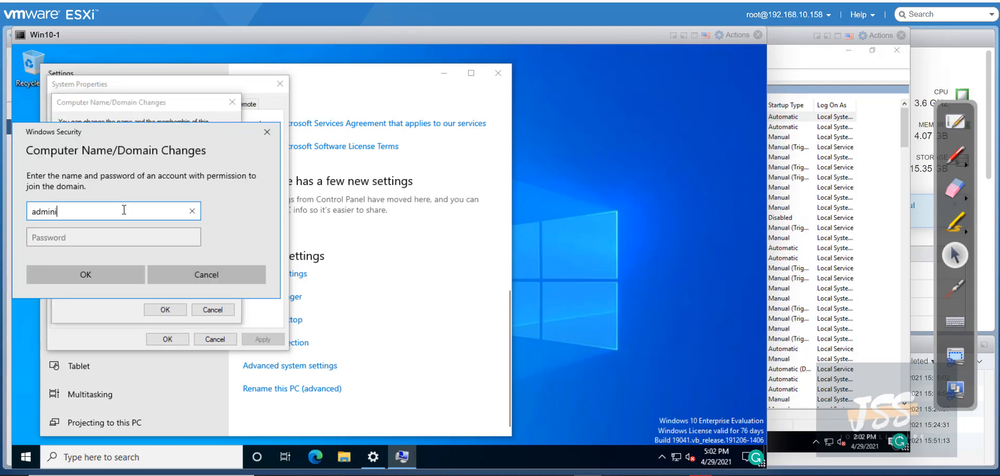
{"action": "type", "text": "strator"}
{"action": "key", "text": "Tab"}
{"action": "type", "text": "•••••••••••"}
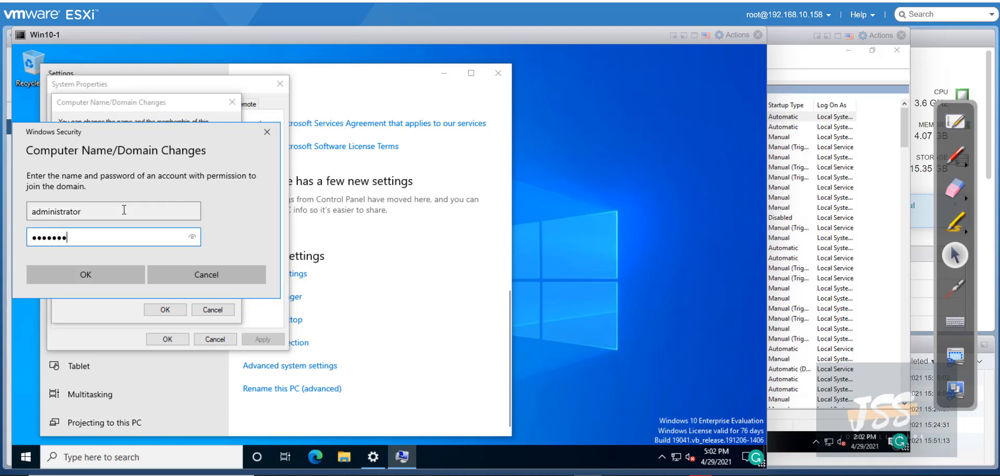
{"action": "key", "text": "Return"}
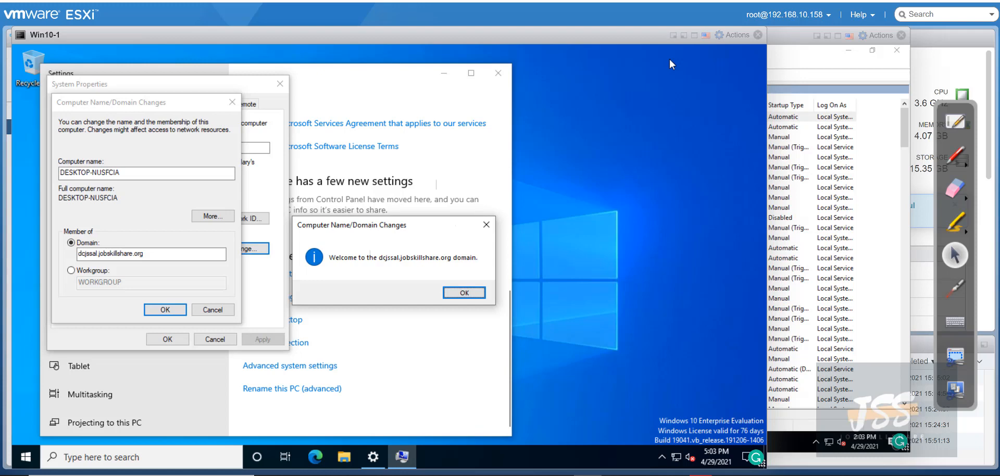
Acknowledge the domain welcome and restart notices, close System Properties, and restart Win10-1
{"action": "left_click", "coordinate": [463, 293]}
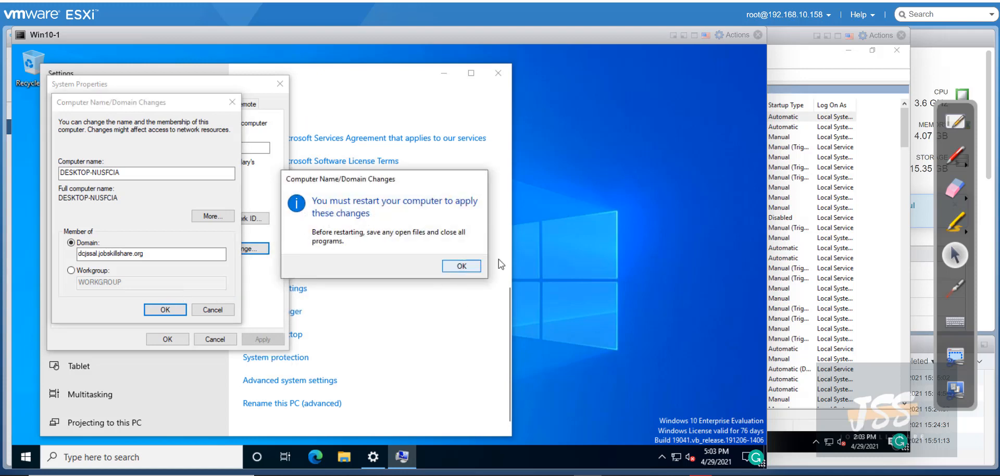
{"action": "left_click", "coordinate": [459, 264]}
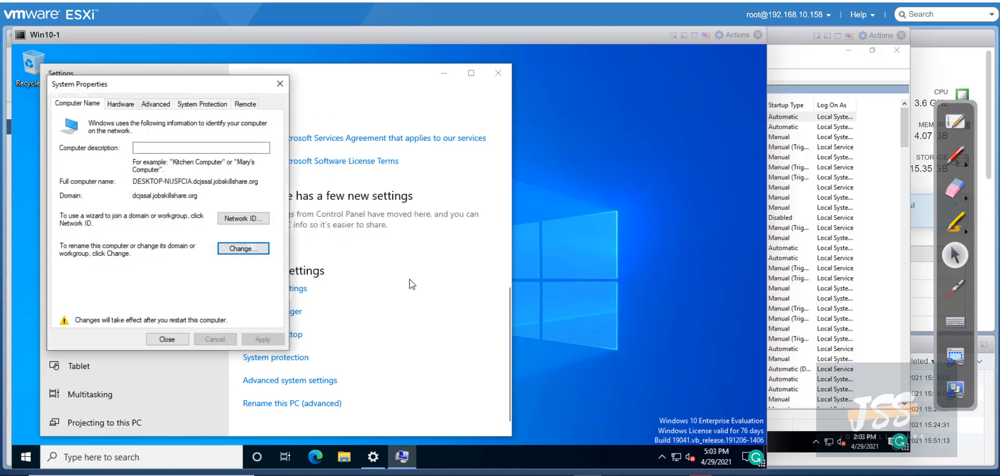
{"action": "left_click", "coordinate": [167, 339]}
{"action": "left_click", "coordinate": [384, 262]}
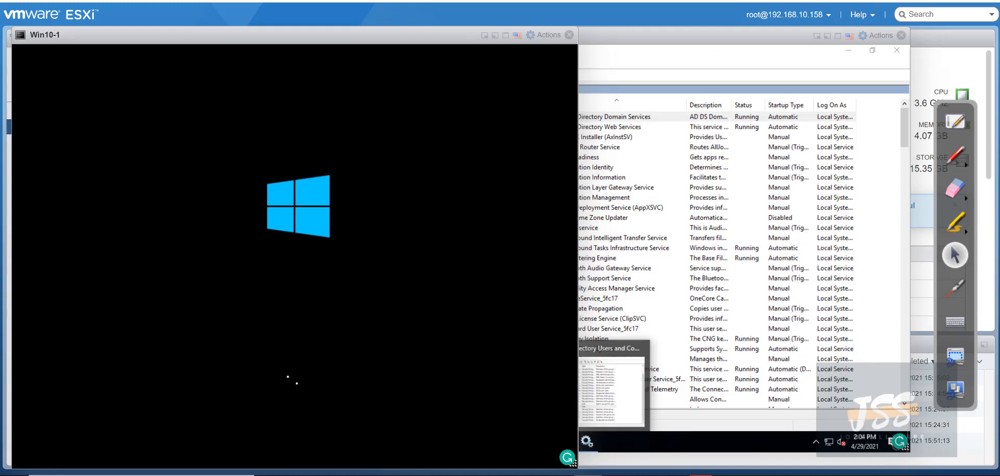
Close the Win10-1 console while it restarts, bringing the Server console back in front
{"action": "left_click", "coordinate": [569, 34]}
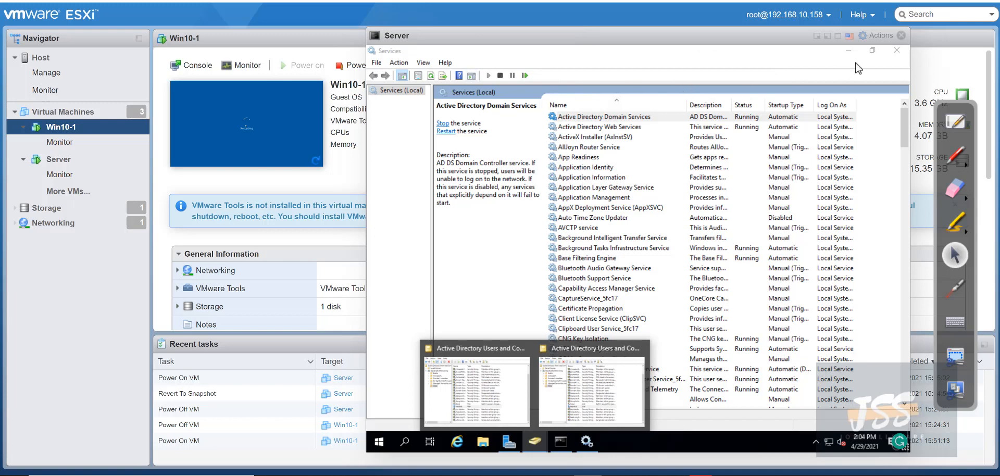
Close Services, check that the DESKTOP computer is under Computers in ADUC, then close ADUC and Command Prompt
{"action": "left_click", "coordinate": [895, 50]}
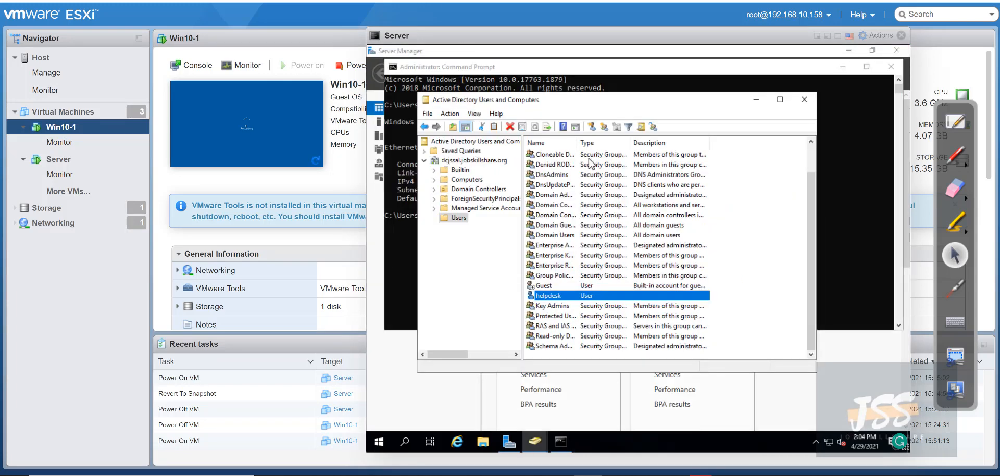
{"action": "left_click", "coordinate": [458, 179]}
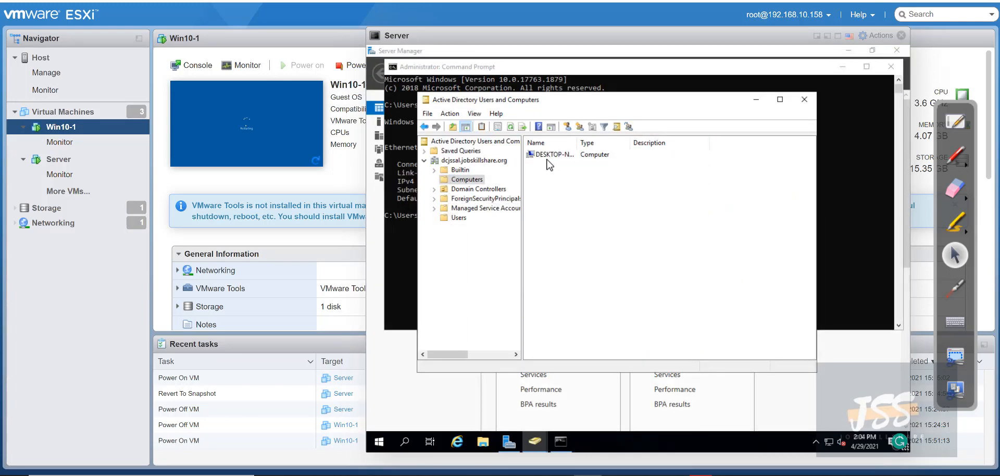
{"action": "left_click", "coordinate": [547, 157]}
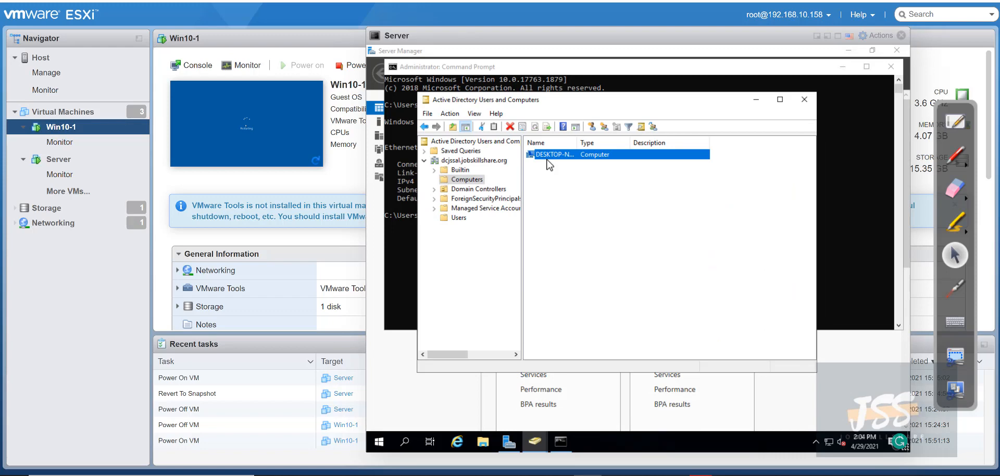
{"action": "left_click", "coordinate": [779, 99]}
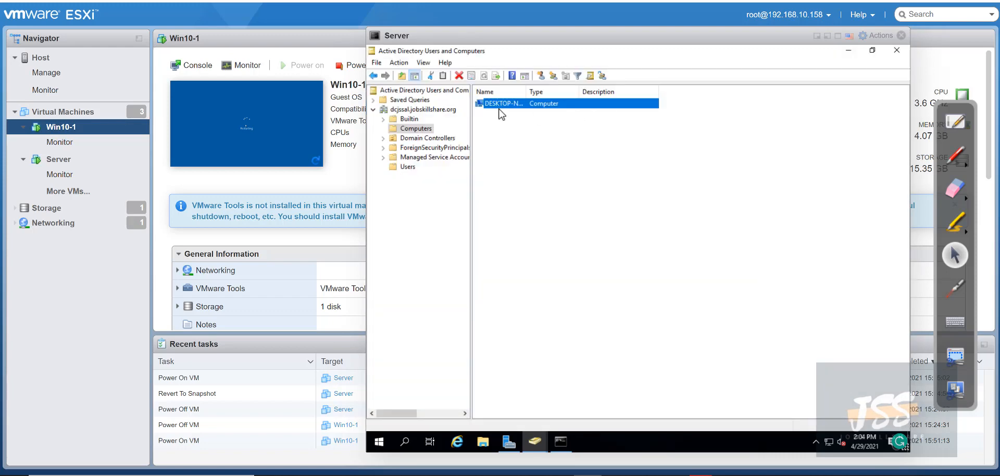
{"action": "left_click", "coordinate": [894, 51]}
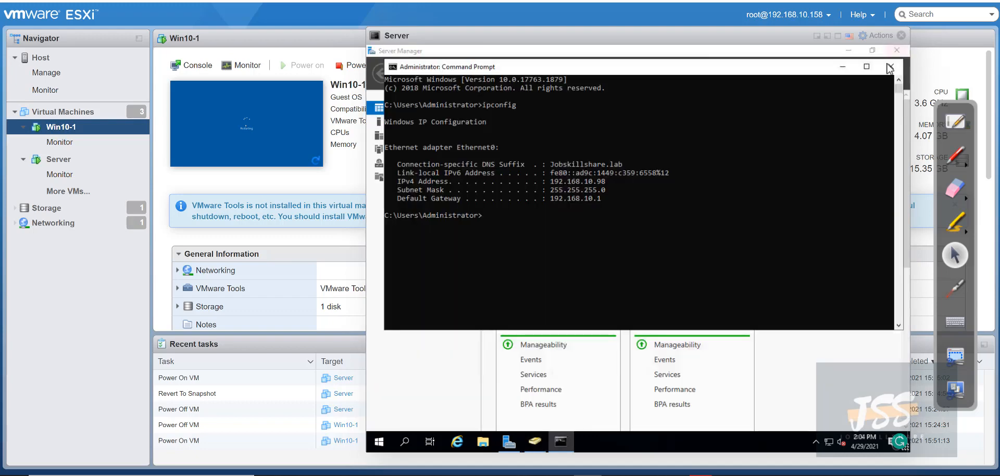
{"action": "left_click", "coordinate": [895, 67]}
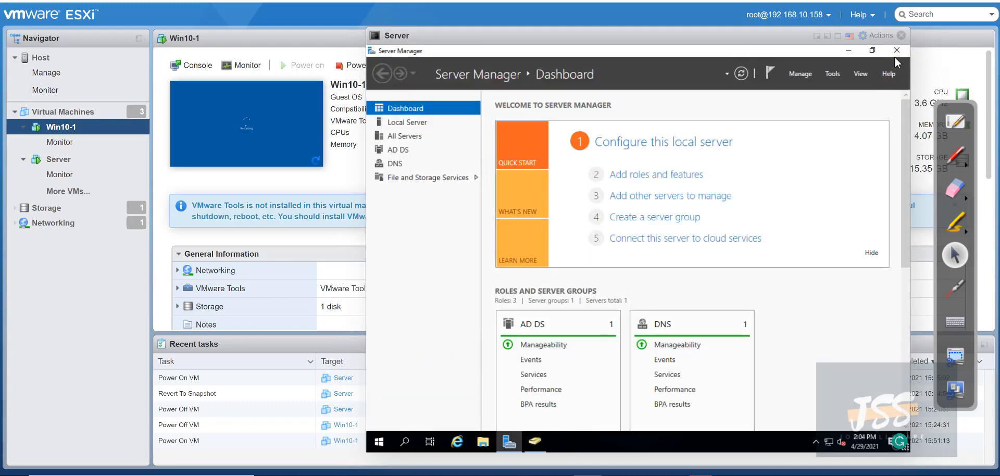